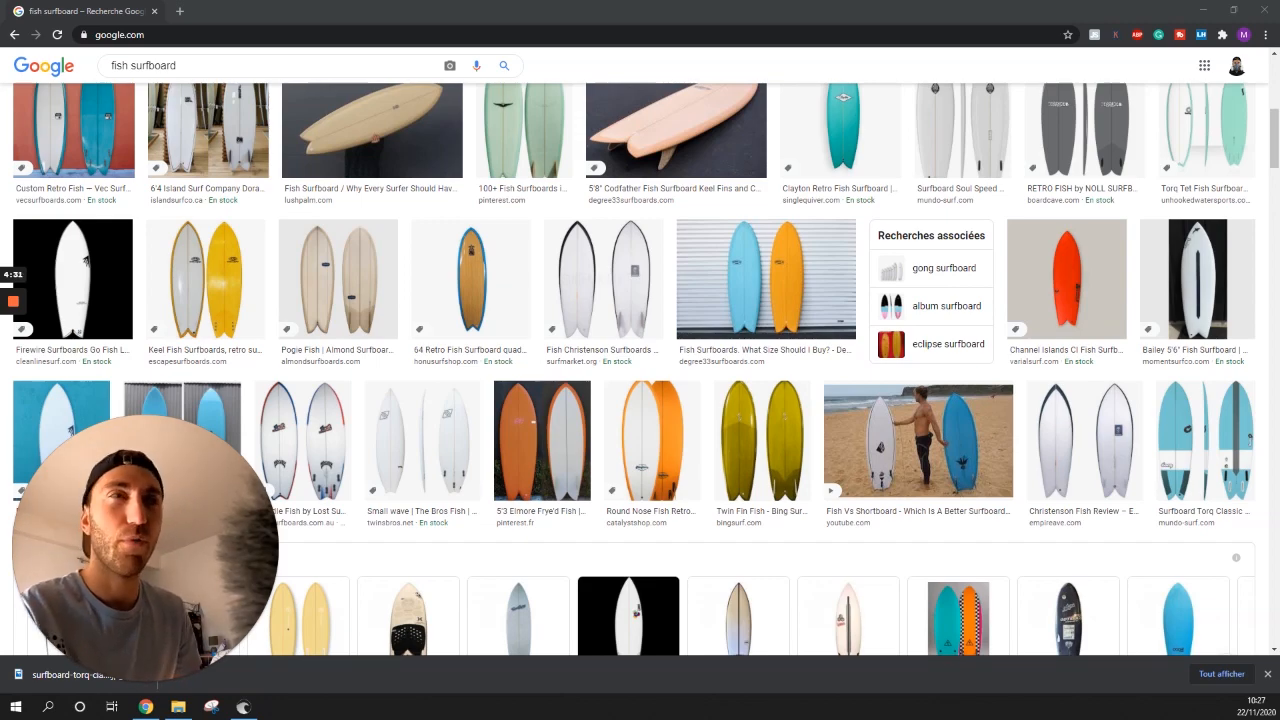
- Scroll the fish surfboard image results and open the Torq Classic Fish TEC EPOXY preview
scroll(83, 234, "up", 3)
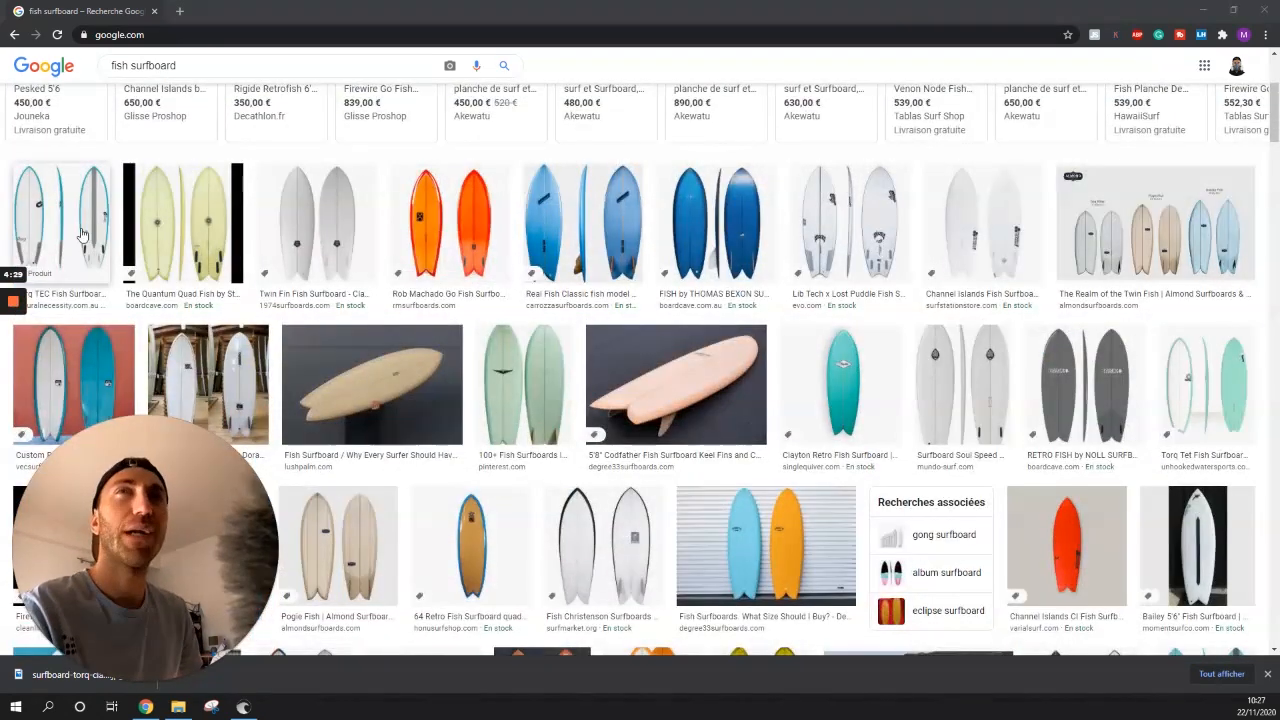
scroll(651, 203, "up", 1)
scroll(651, 203, "down", 3)
scroll(1097, 203, "up", 4)
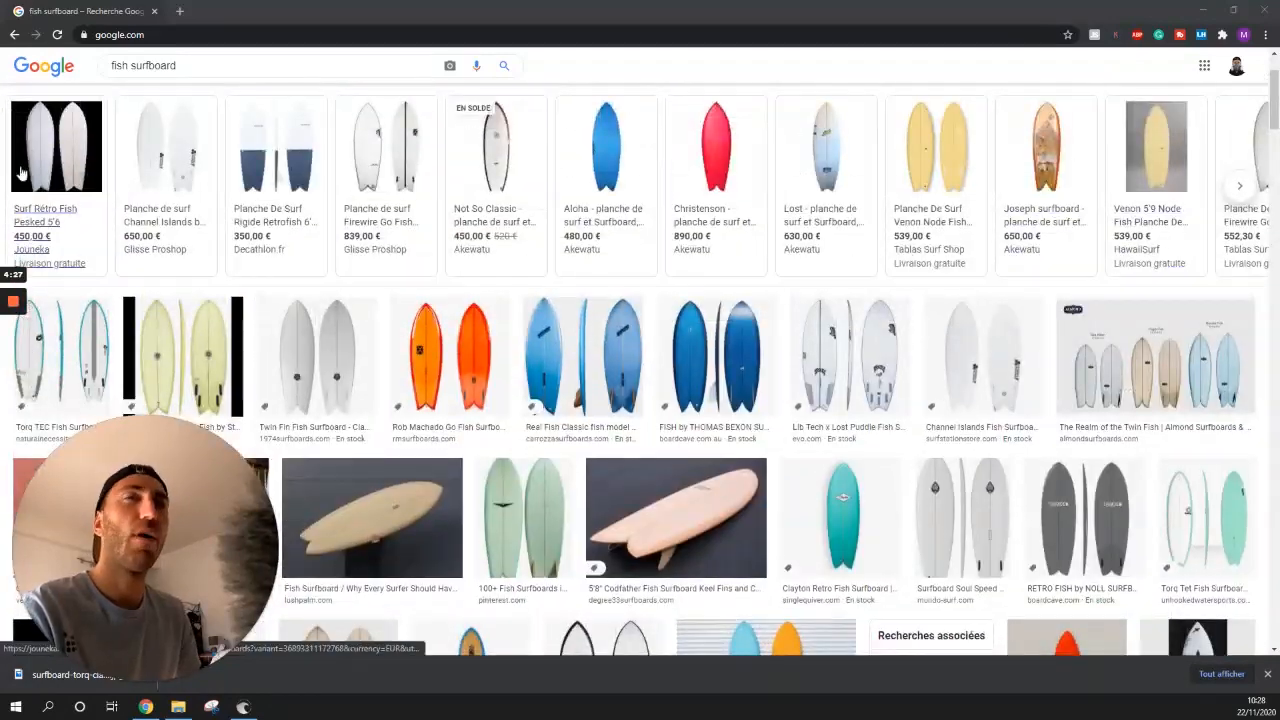
scroll(752, 374, "down", 2)
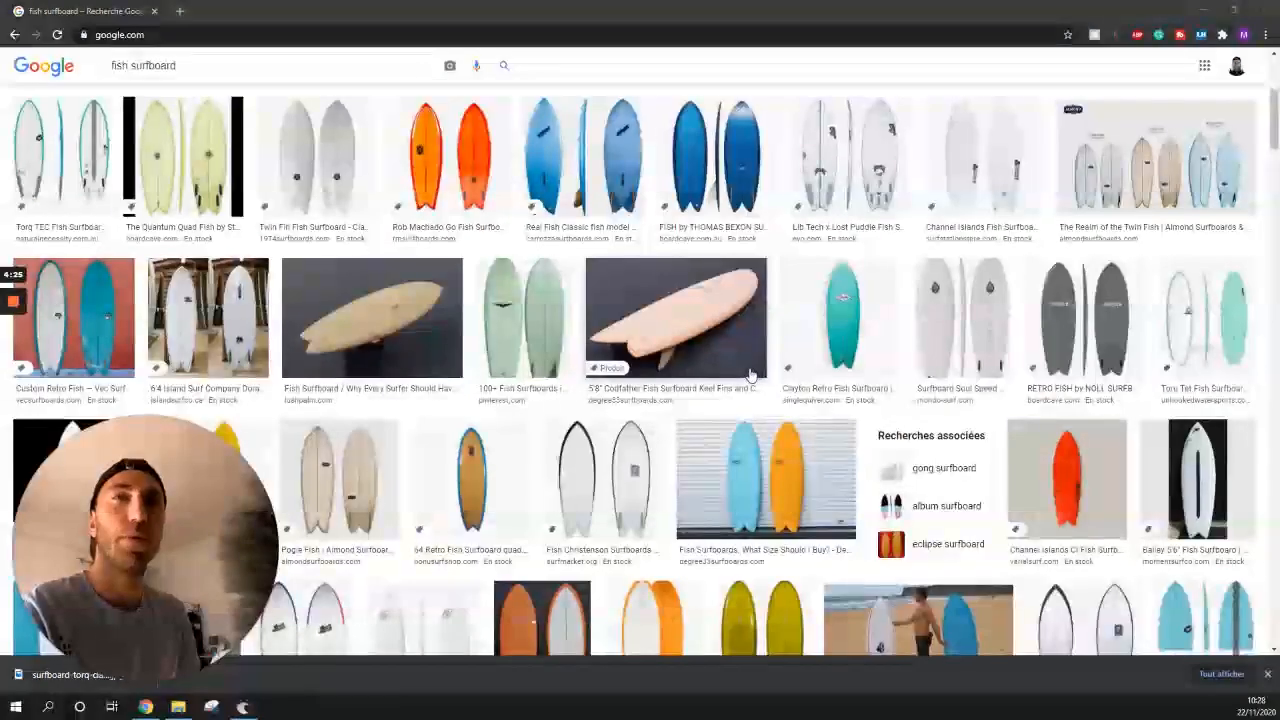
scroll(817, 374, "down", 3)
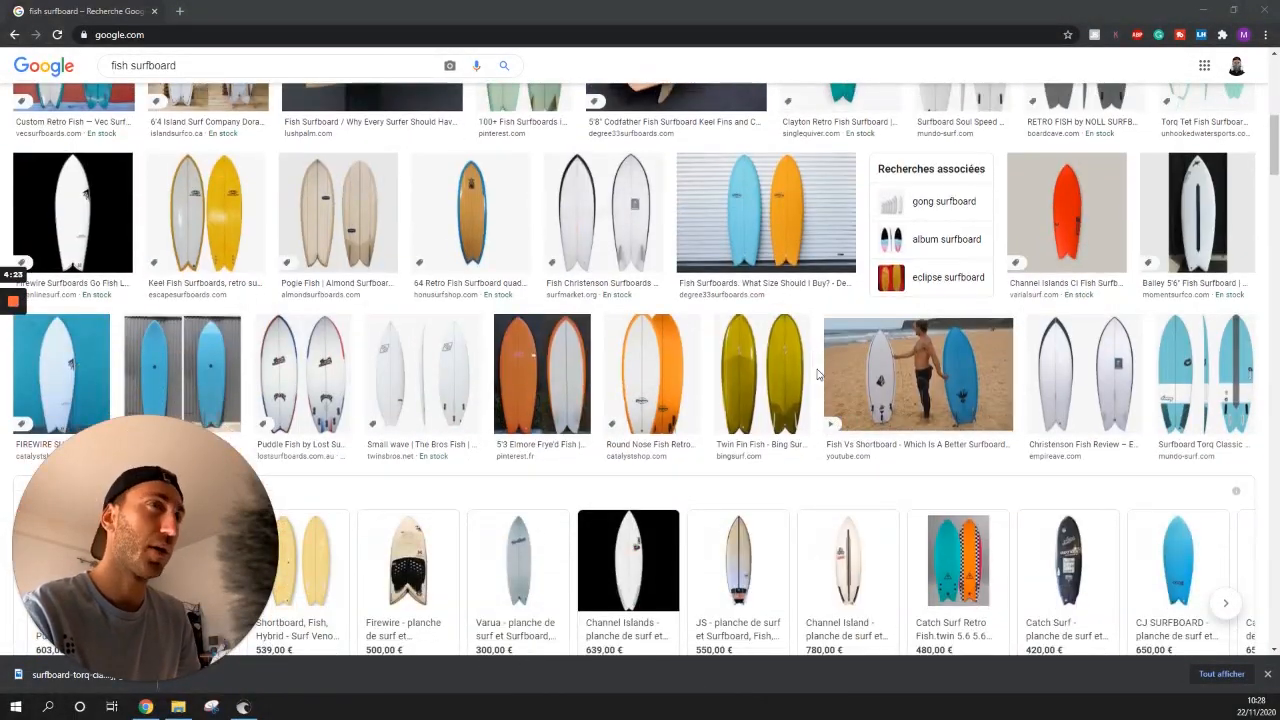
scroll(817, 374, "down", 3)
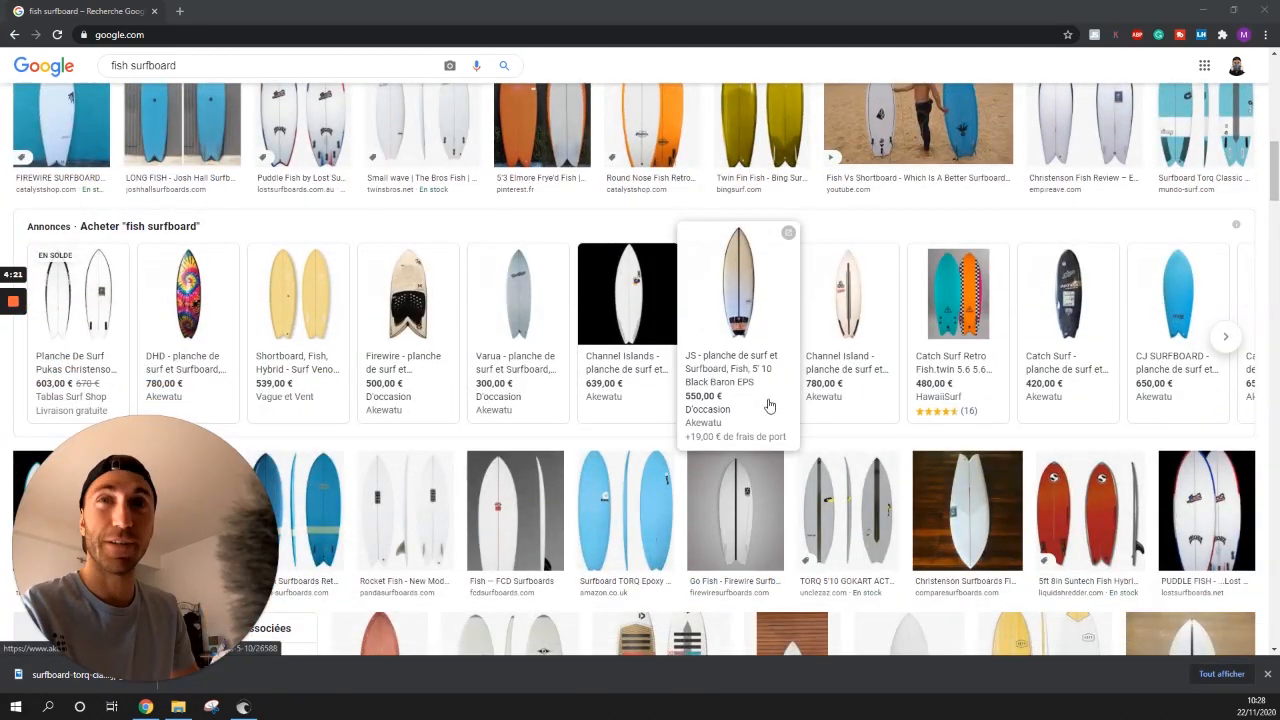
scroll(830, 370, "up", 3)
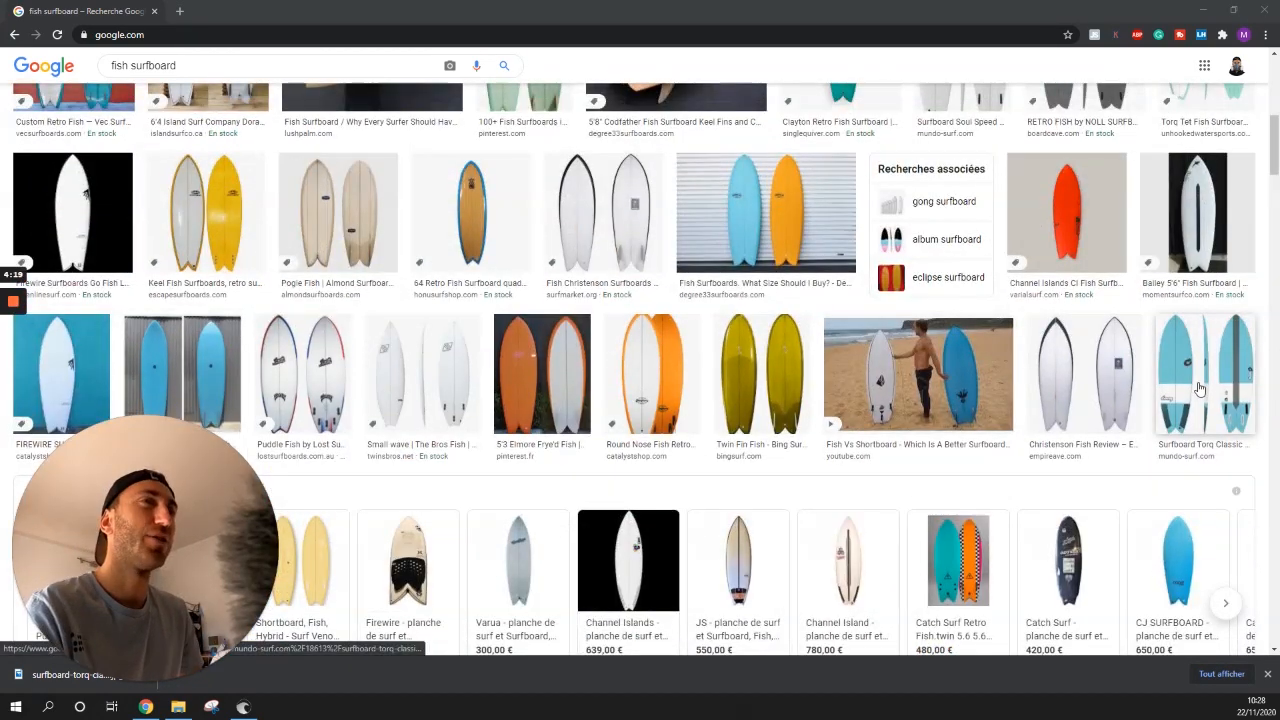
left_click(1200, 388)
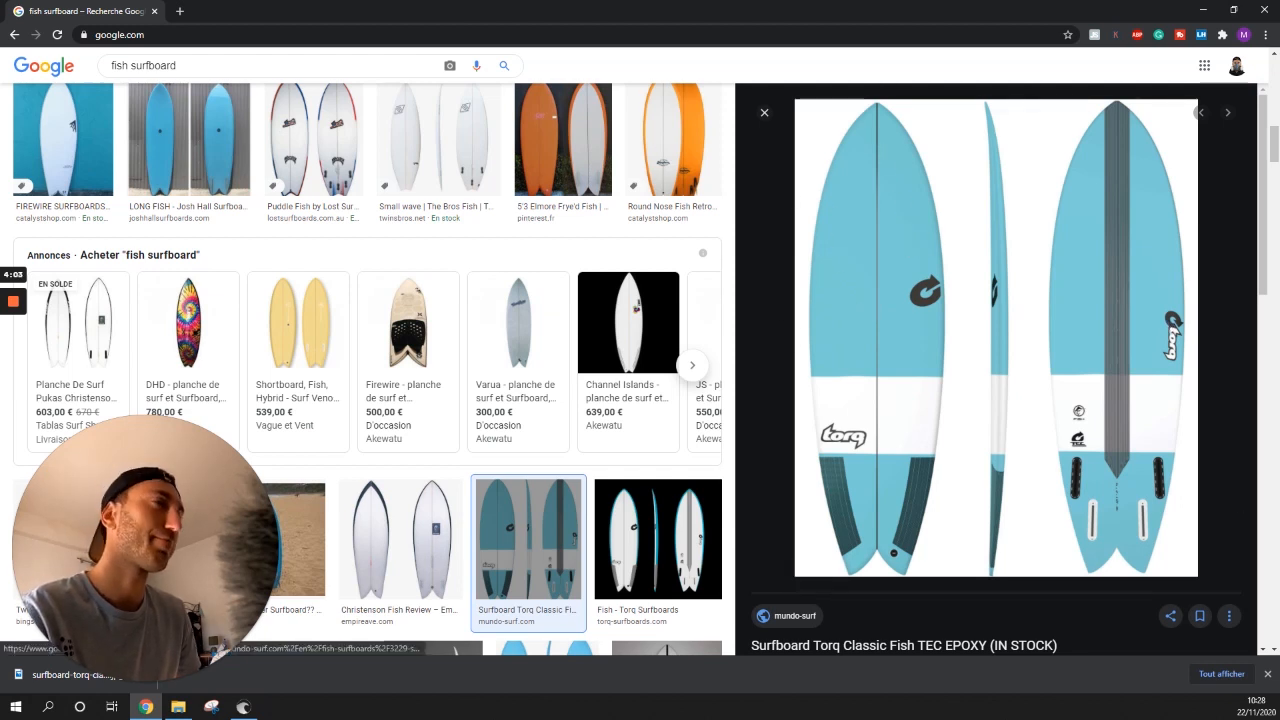
- Switch from Chrome to the Shape3d X window
left_click(1252, 8)
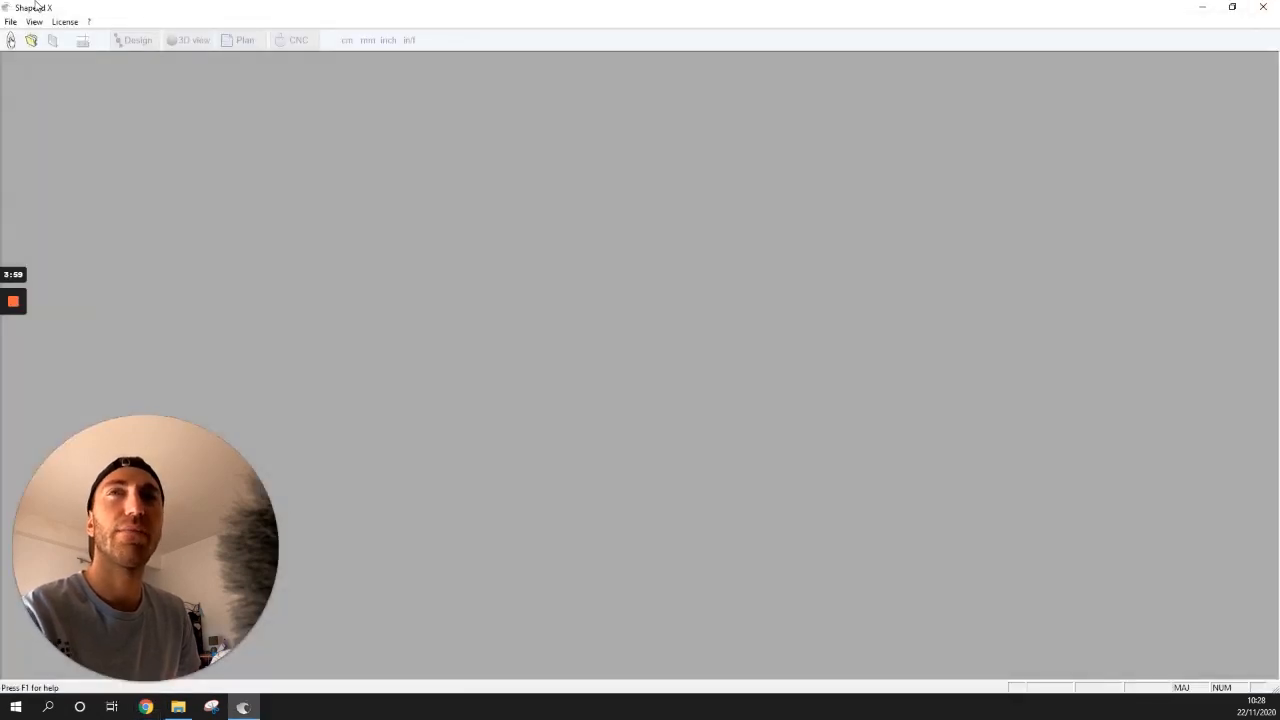
- Create a new board model named 'Surf fish' via File > New
left_click(10, 21)
left_click(25, 35)
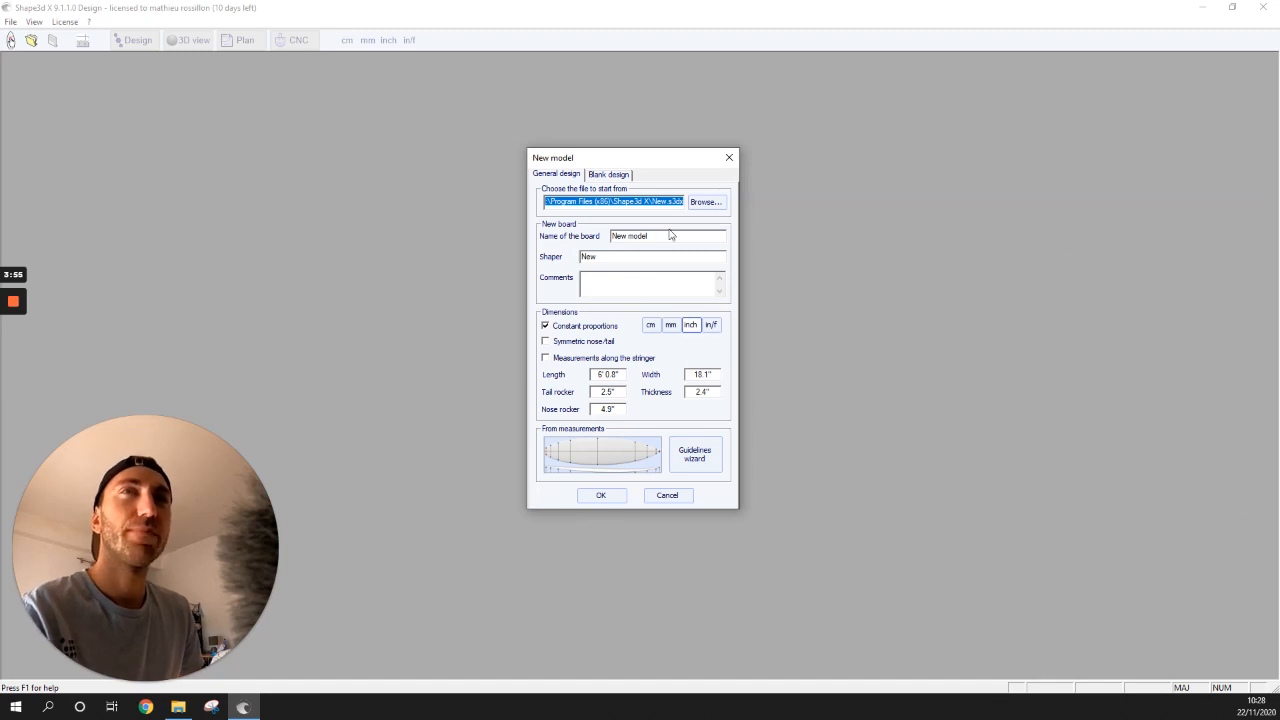
double_click(666, 236)
left_click(662, 236)
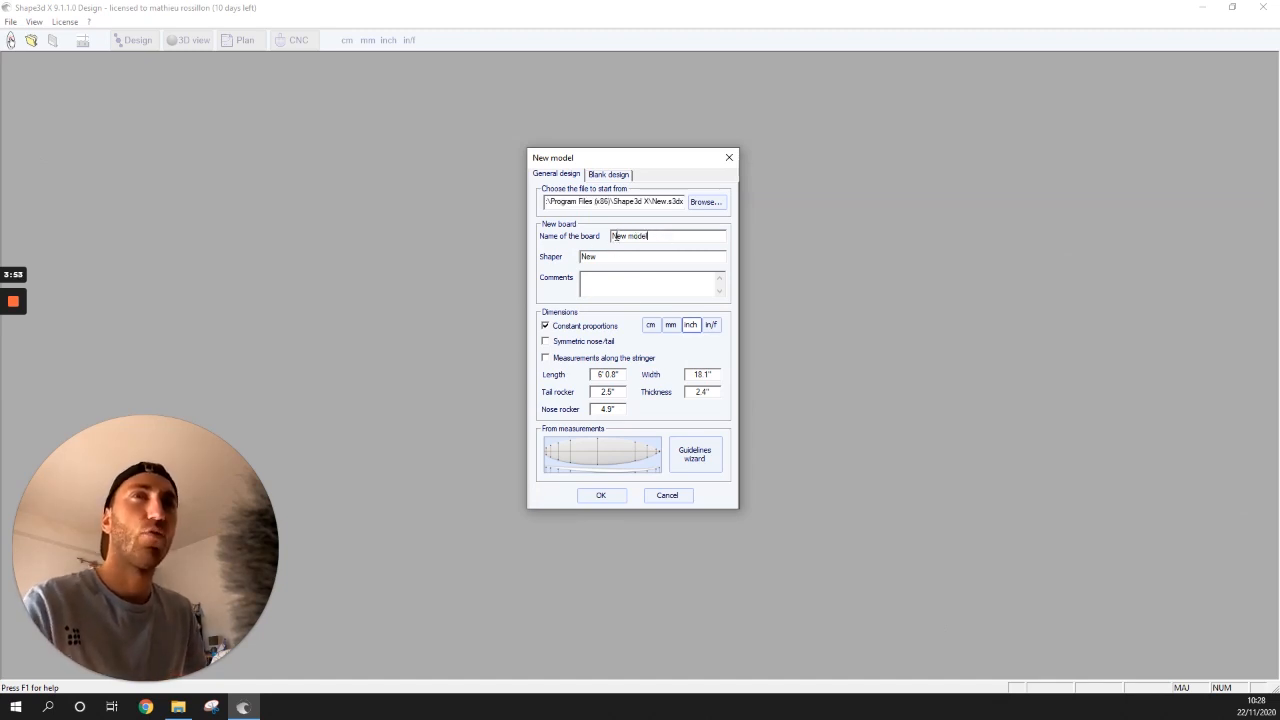
left_click_drag(660, 236, 612, 236)
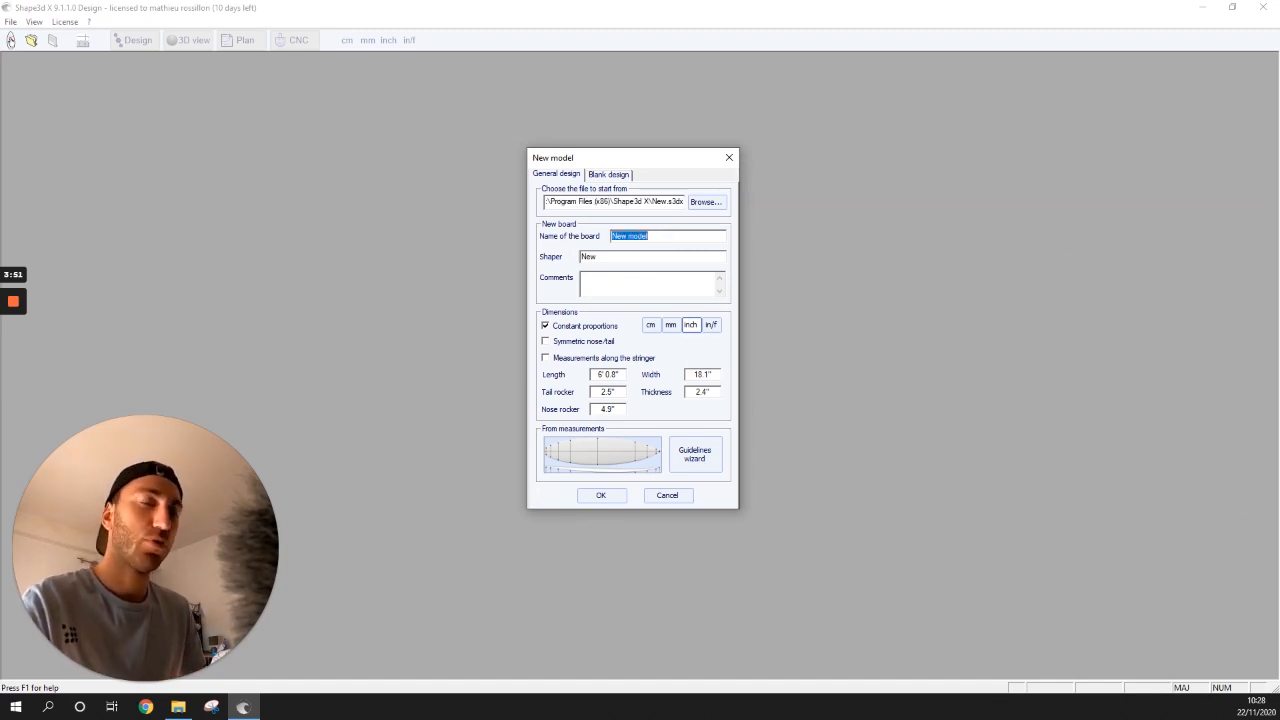
type("Surf")
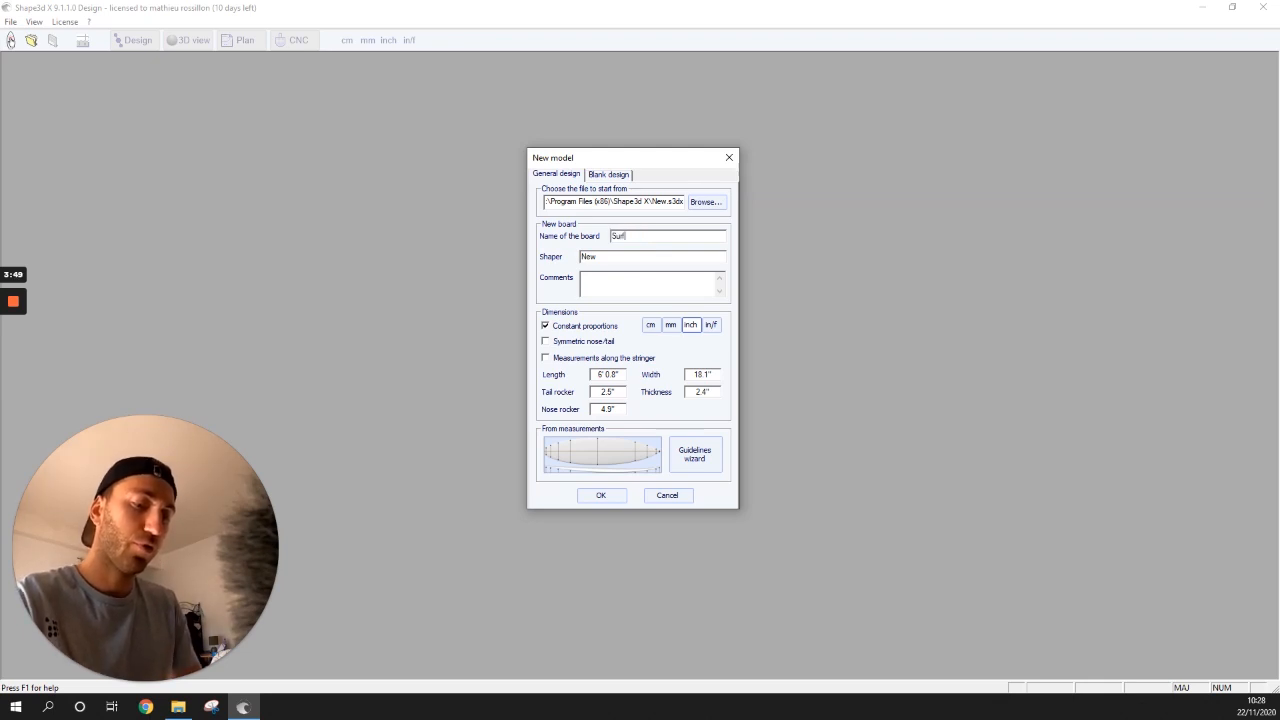
type(" fish")
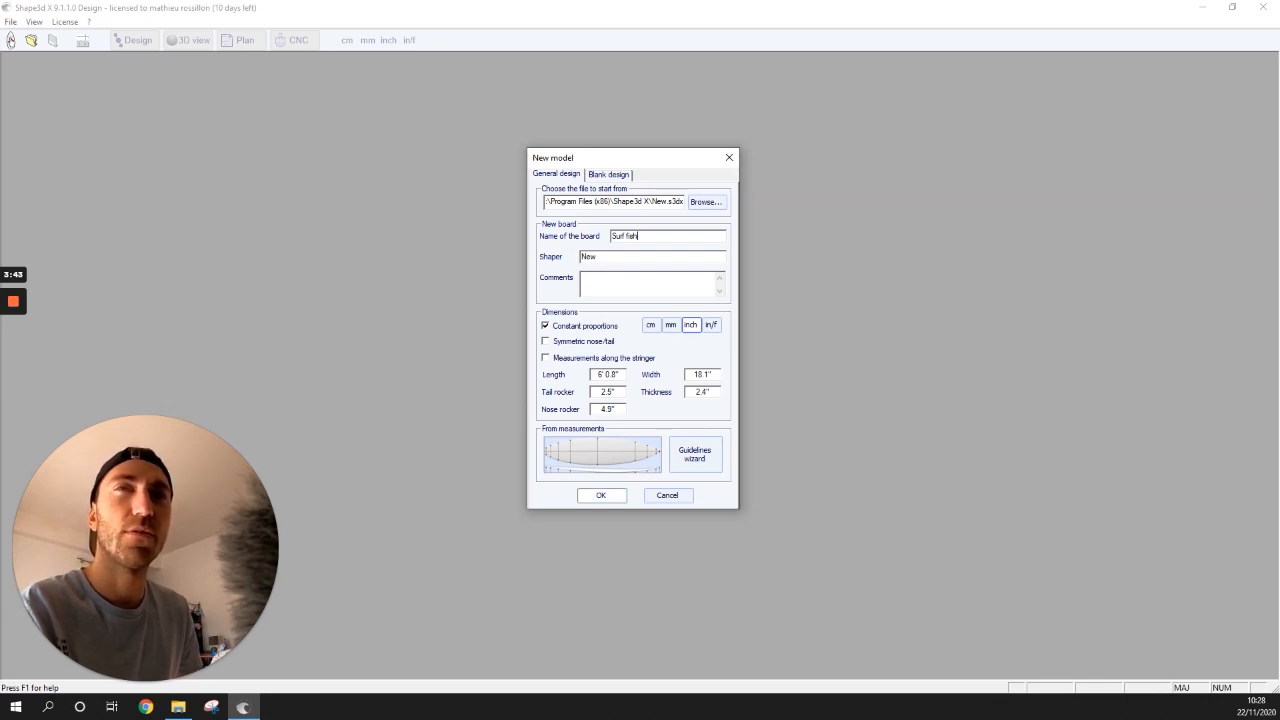
left_click(601, 495)
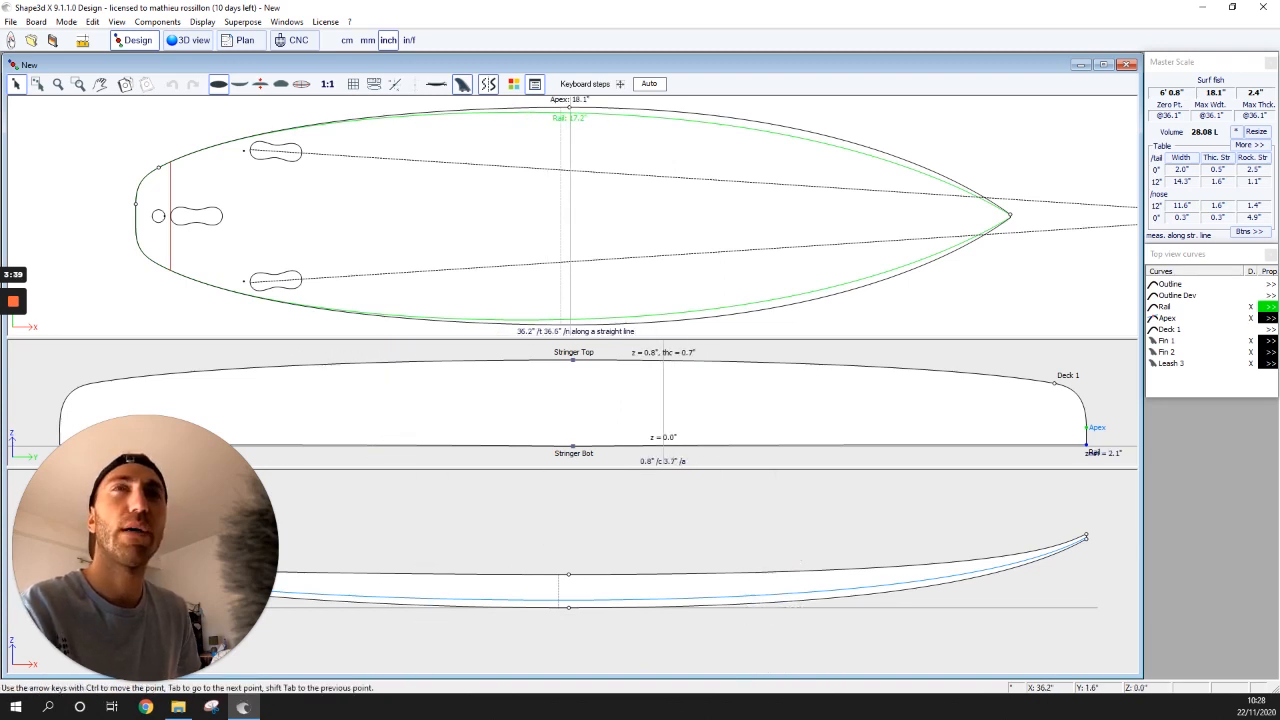
- Zoom out the top view and load the Torq picture as a ghost image
scroll(587, 276, "down", 1)
scroll(583, 263, "down", 1)
scroll(568, 400, "down", 2)
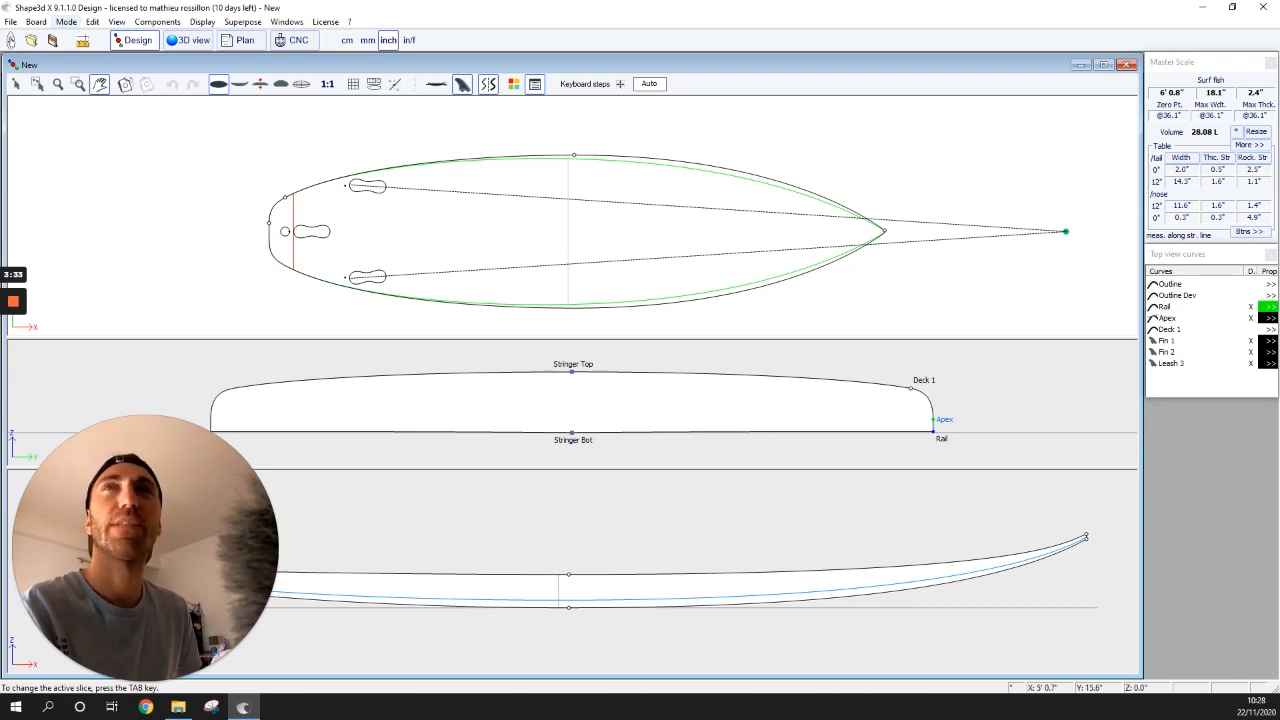
right_click(213, 141)
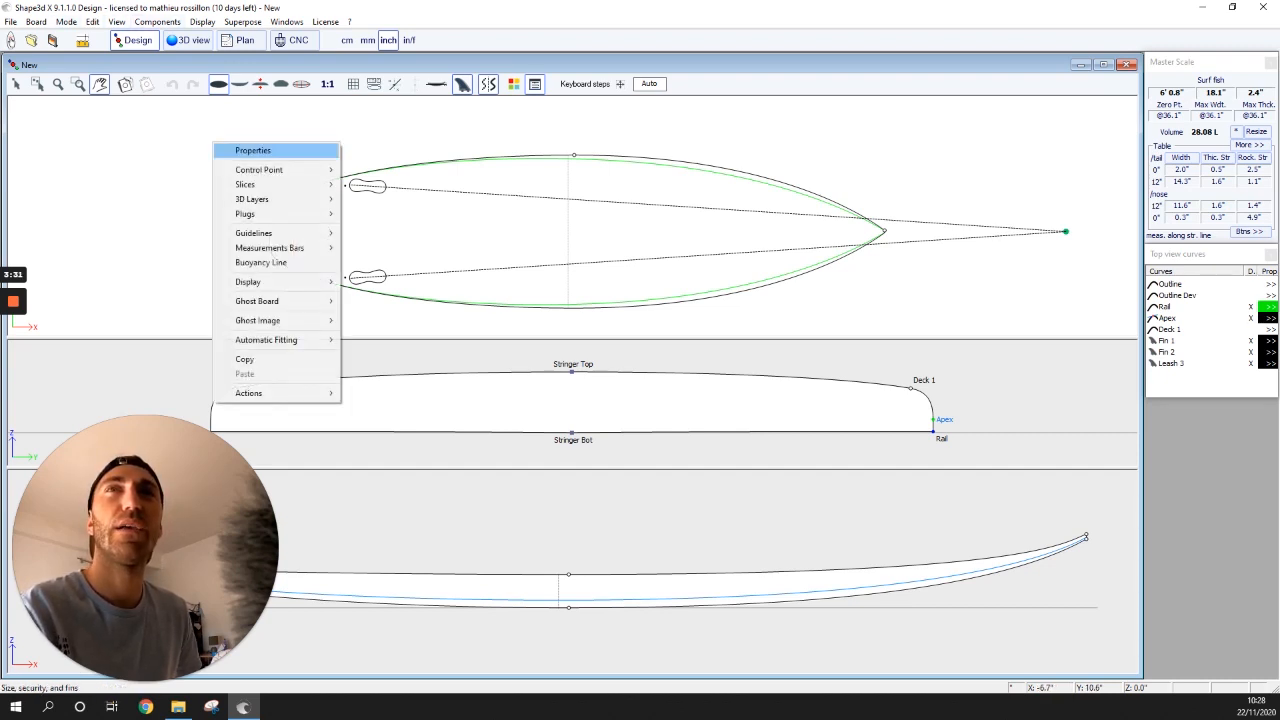
mouse_move(280, 301)
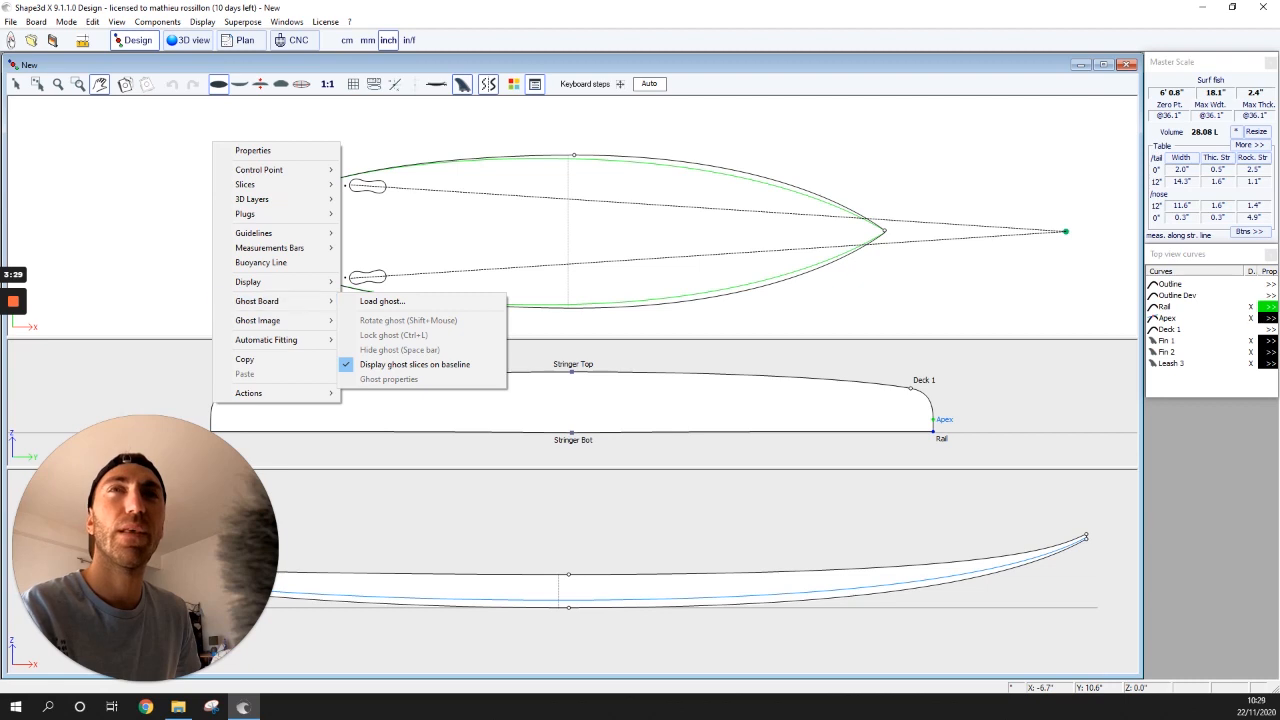
mouse_move(258, 320)
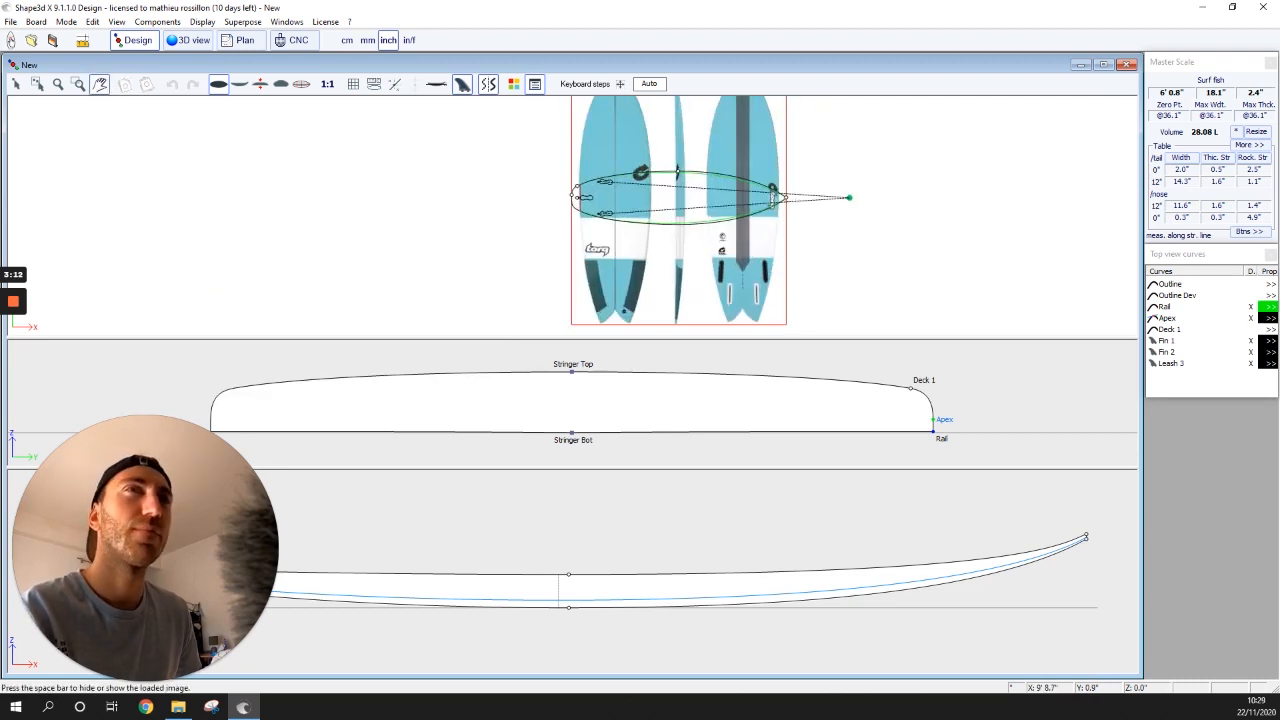
- Pan the top view and shift the reference image slightly left under the outline
left_click_drag(882, 188, 805, 192)
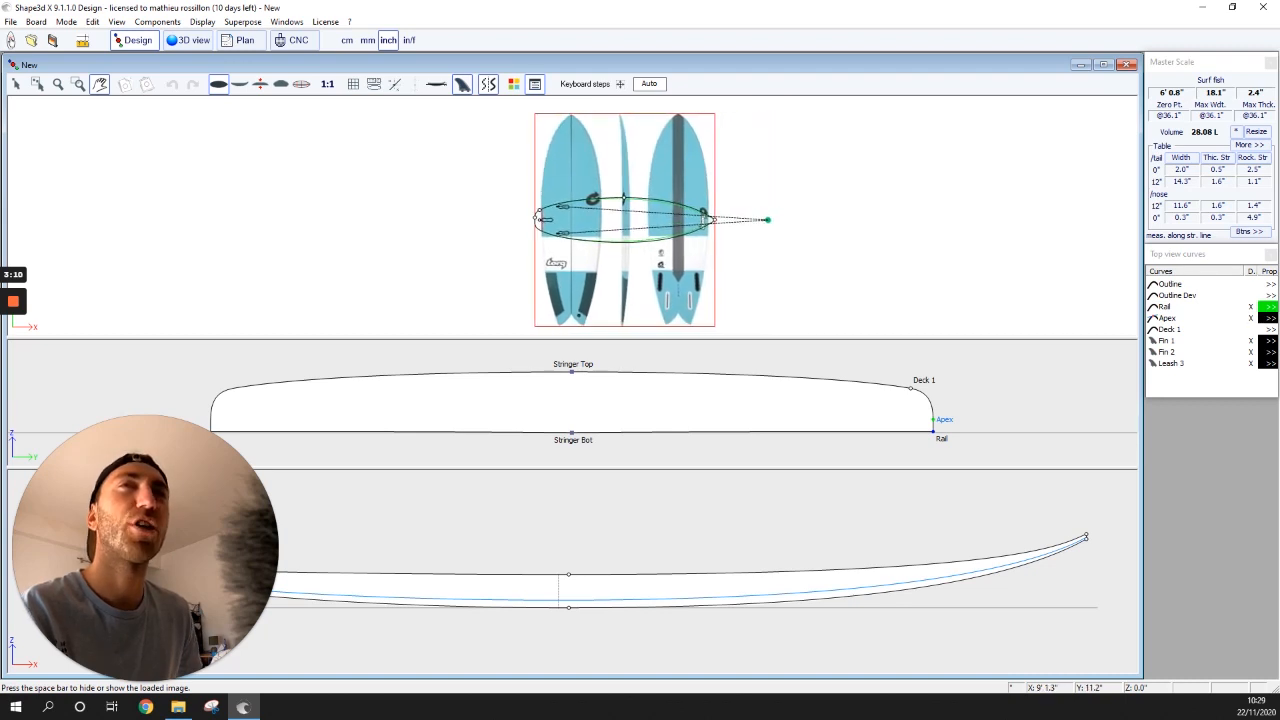
key("Escape")
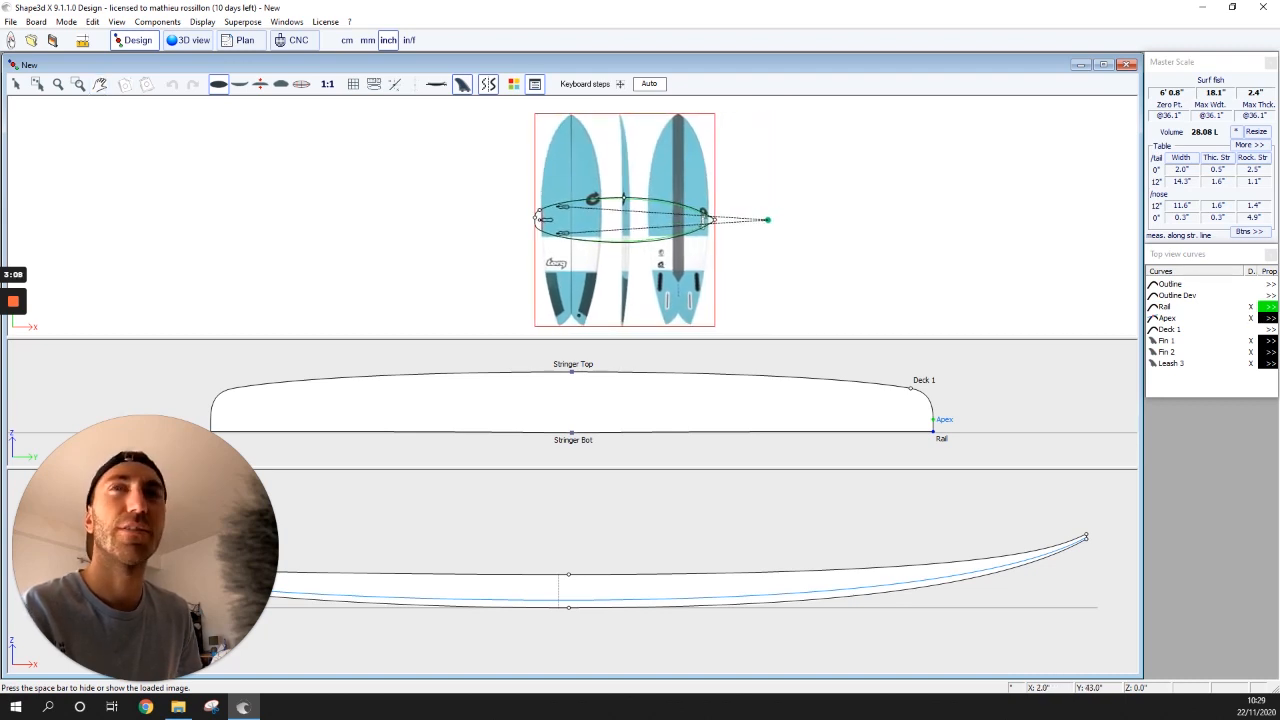
key("Escape")
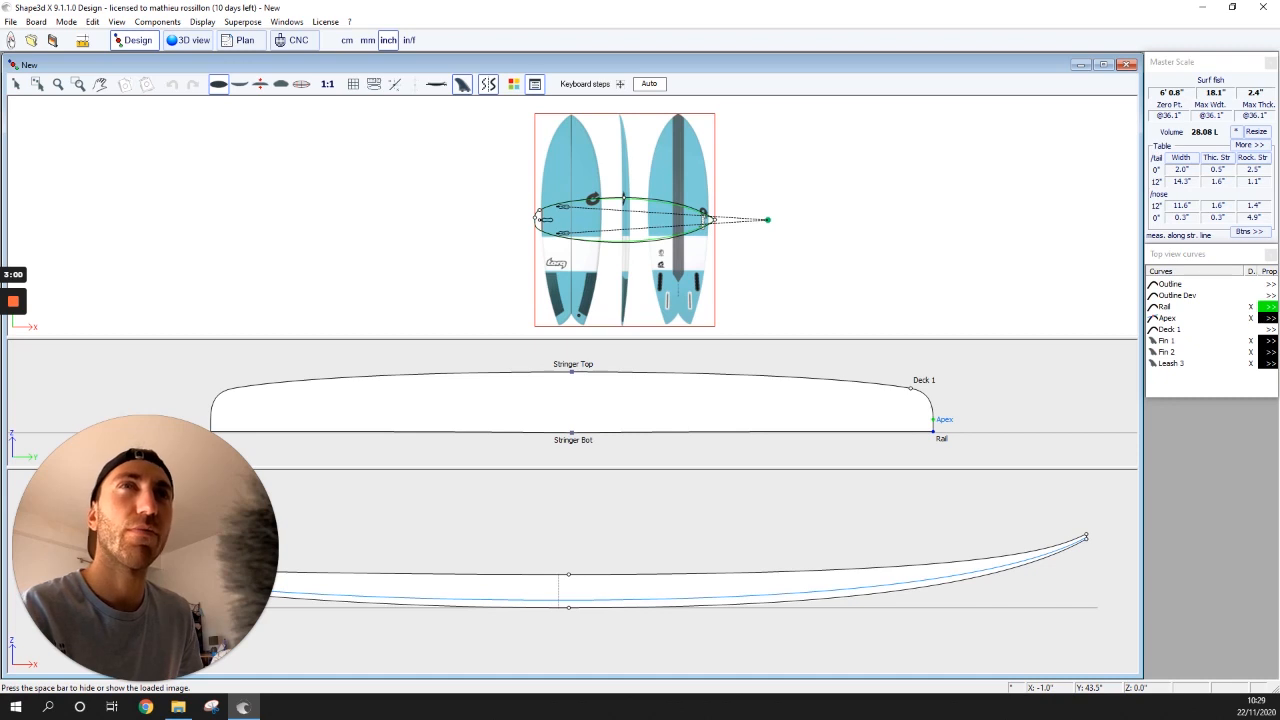
mouse_move(714, 126)
left_mouse_down()
mouse_move(1026, 165)
mouse_move(652, 127)
mouse_move(733, 124)
left_mouse_up()
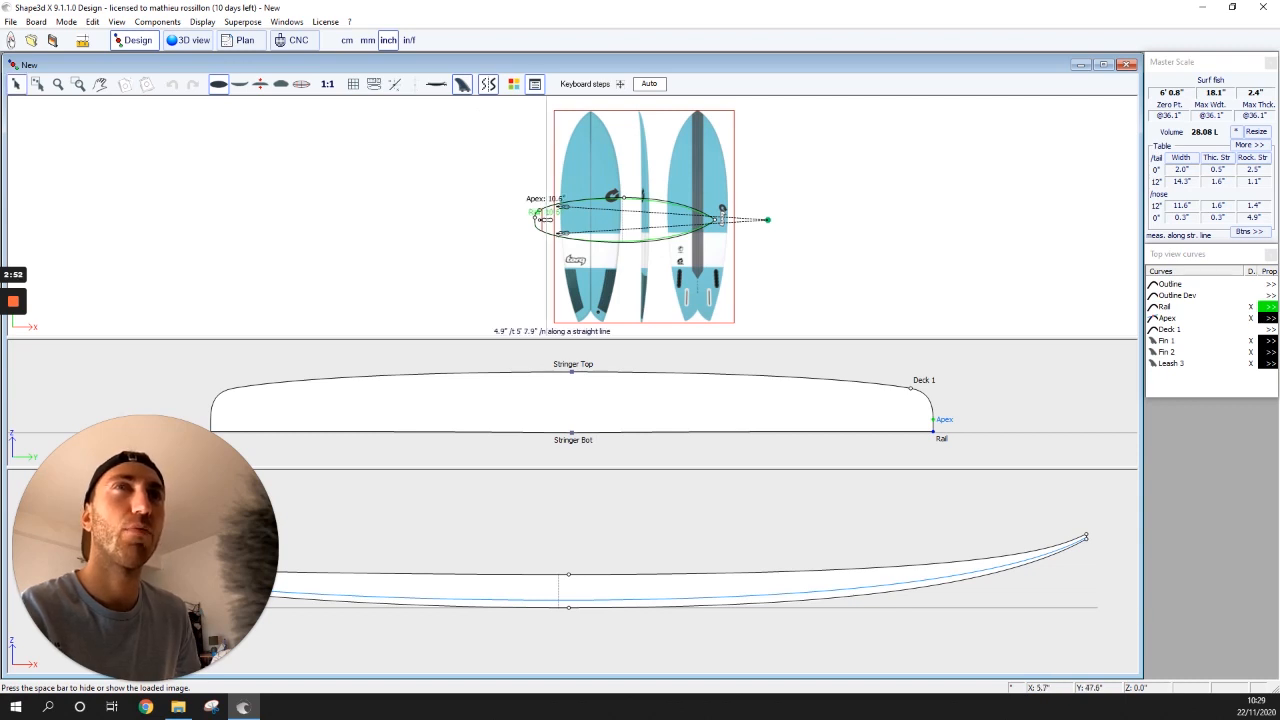
- Rotate the Torq reference image by -90° with Ghost Image > Rotate image
right_click(579, 128)
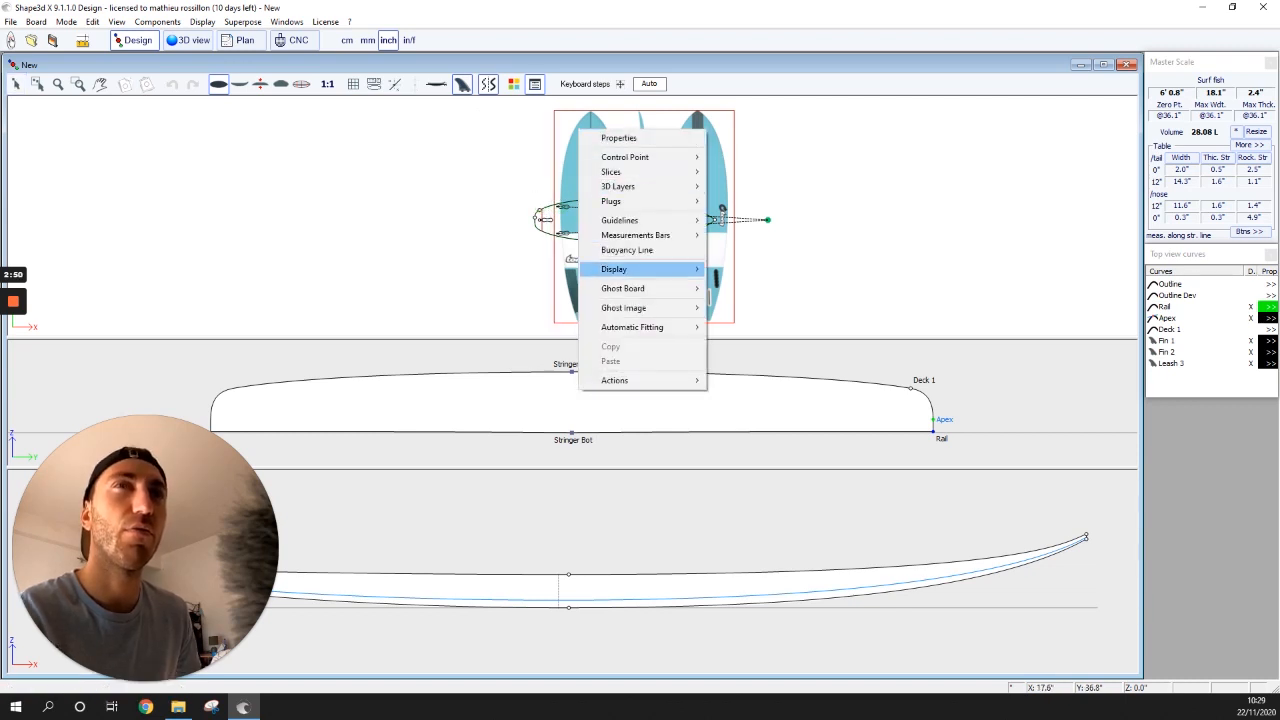
mouse_move(630, 288)
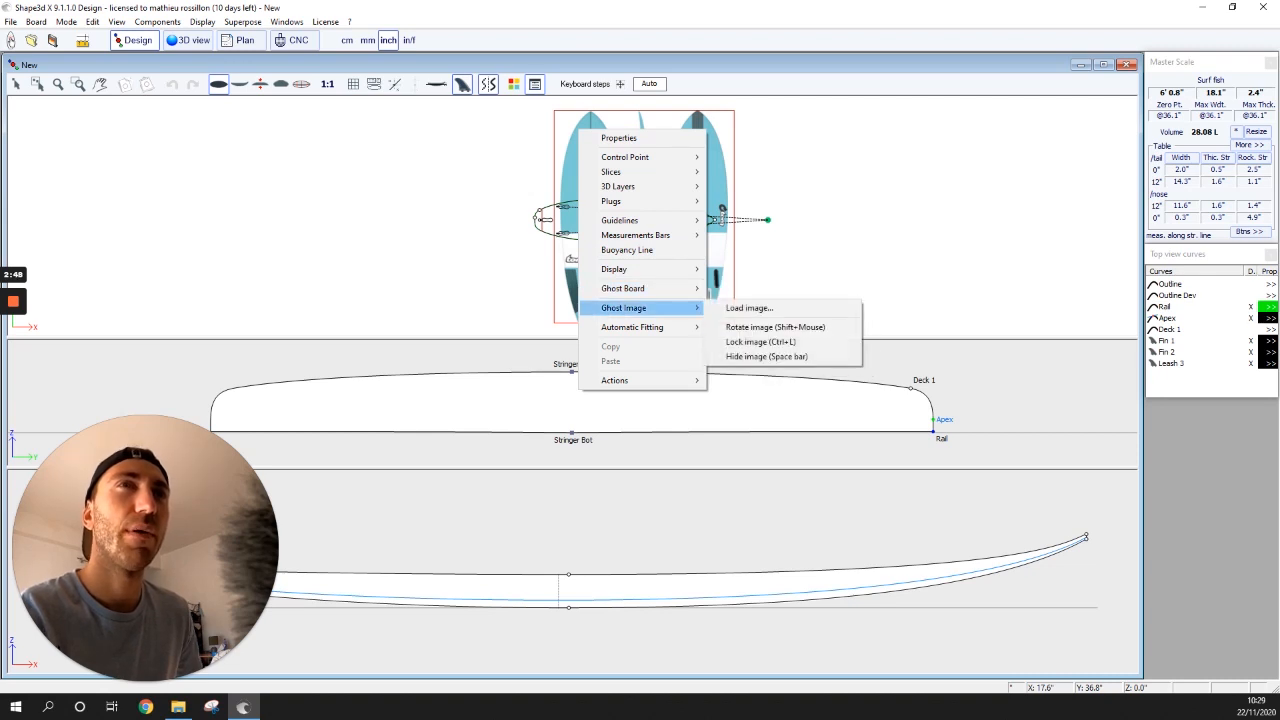
left_click(775, 327)
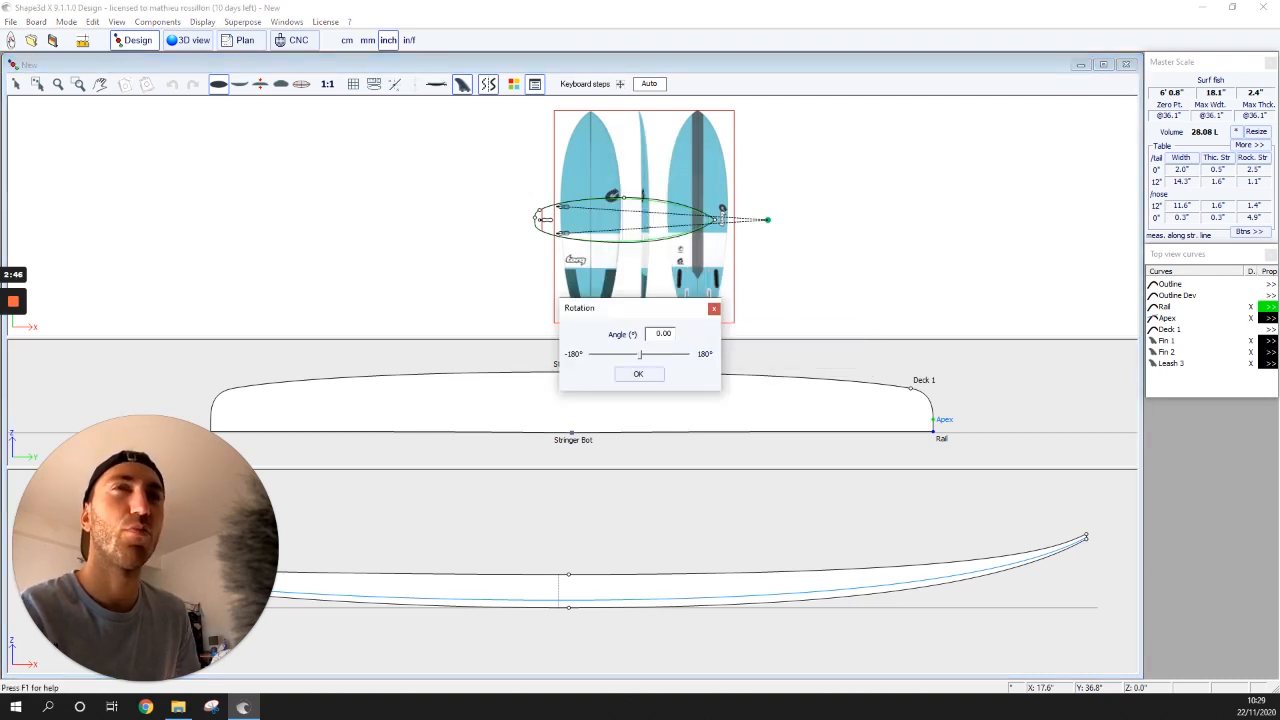
left_click_drag(661, 334, 647, 334)
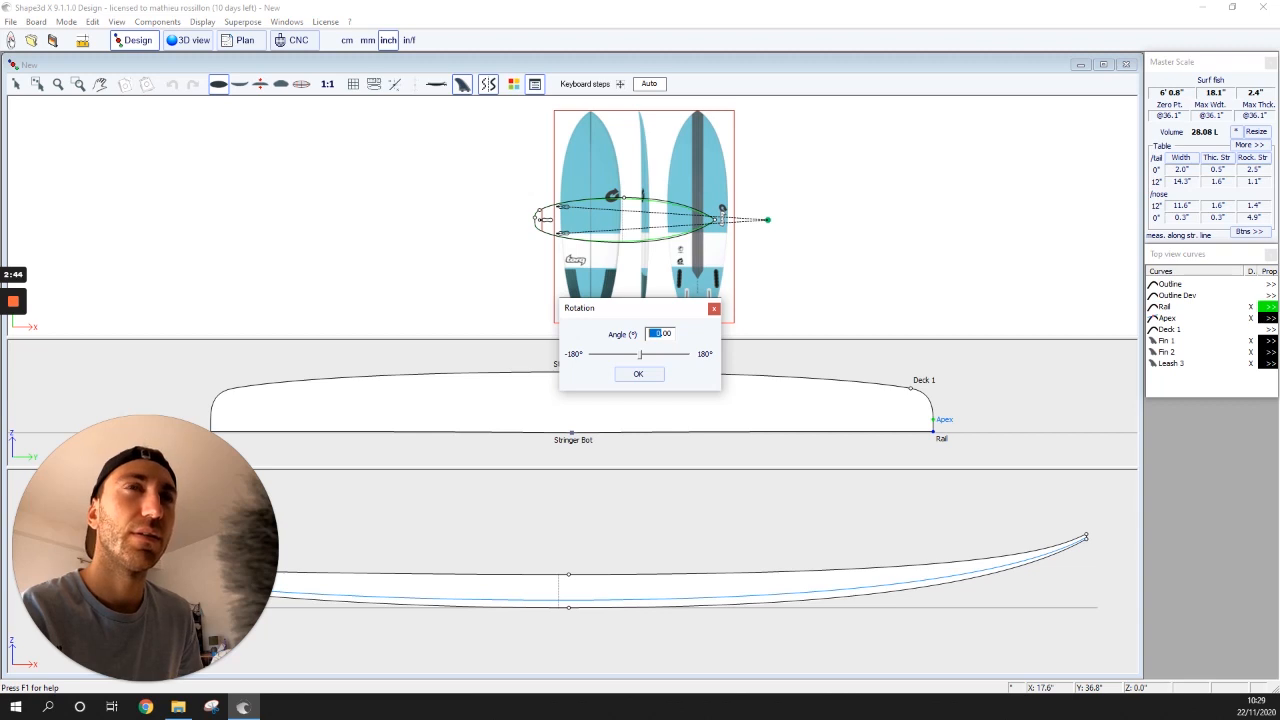
type("90")
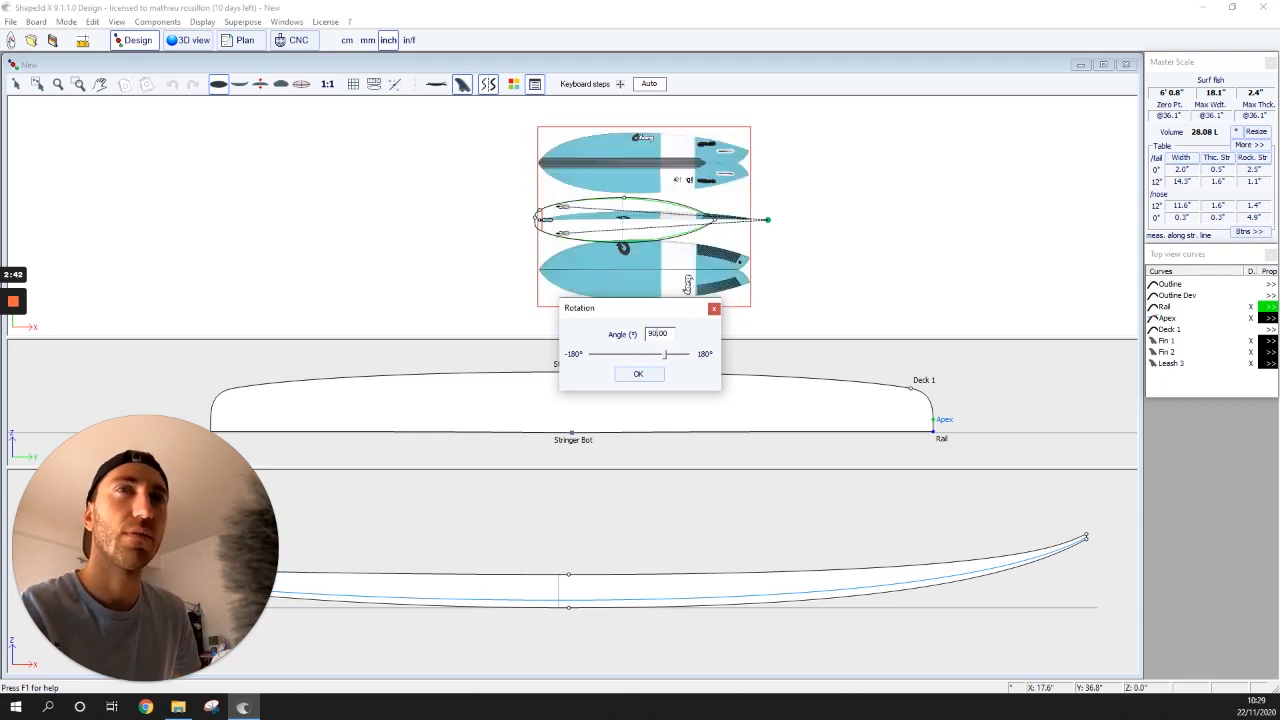
key("Home")
type("-")
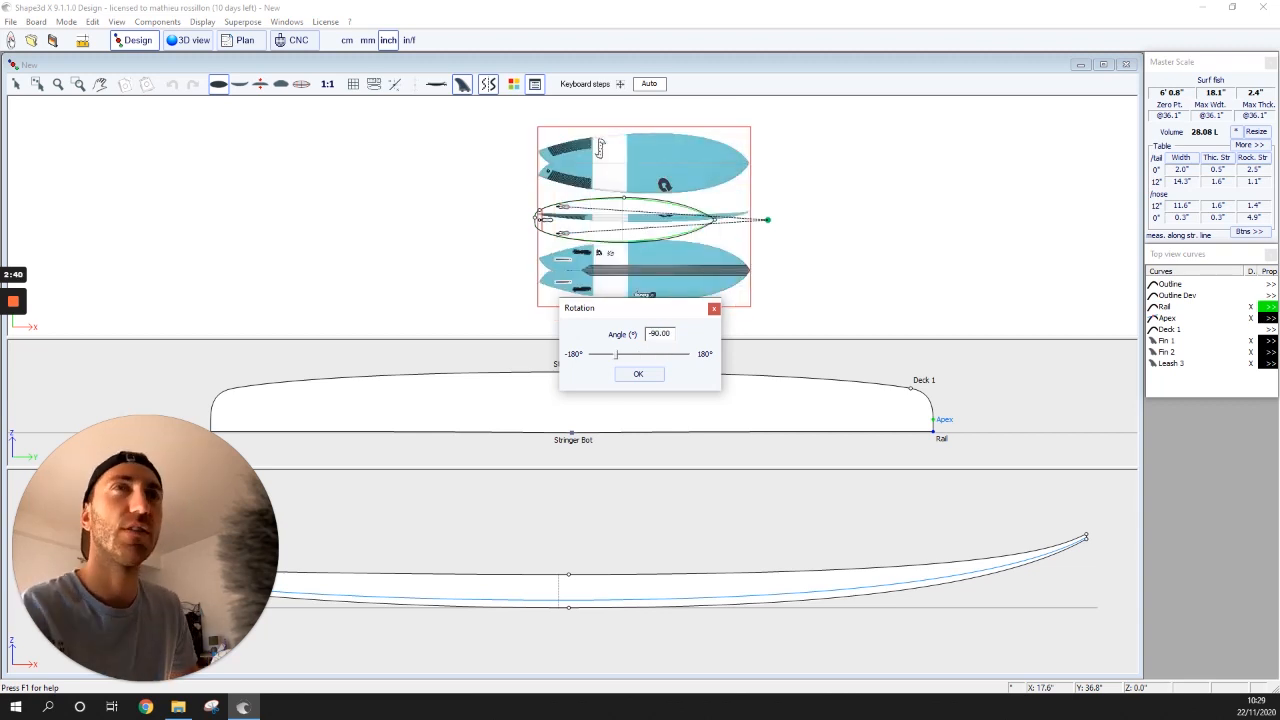
key("Return")
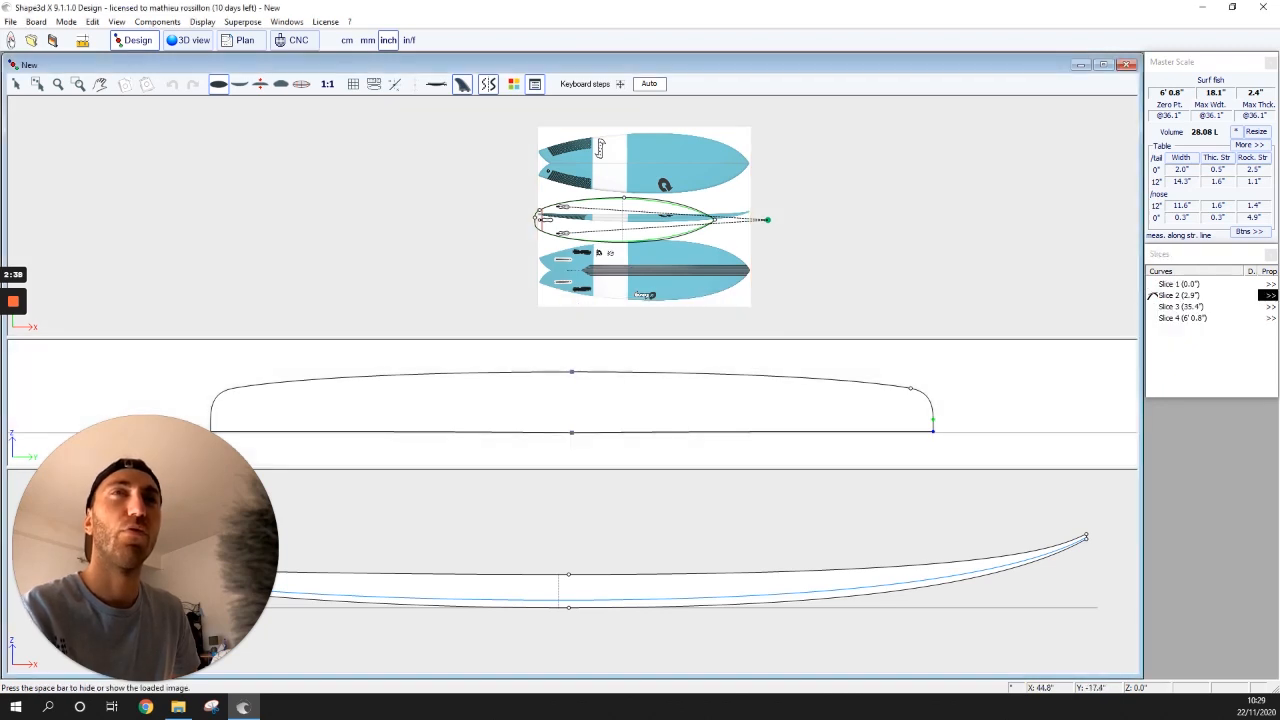
scroll(749, 236, "up", 3)
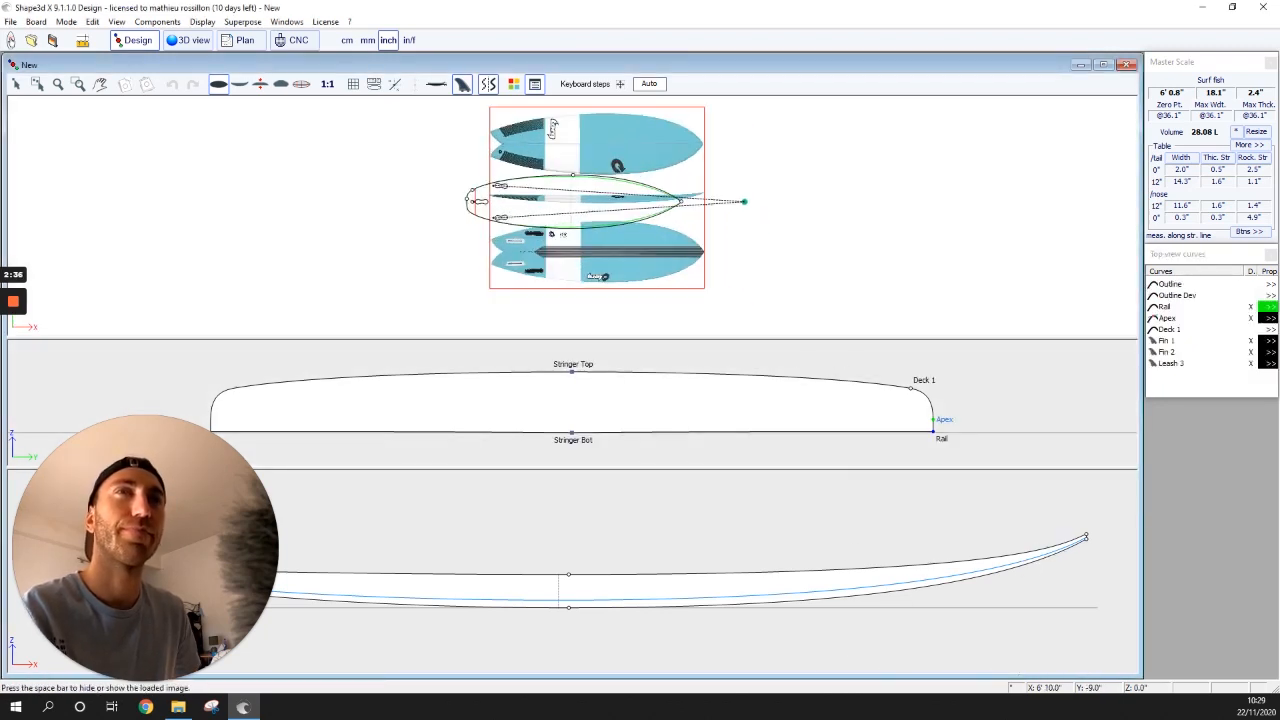
- Drag the Torq image down and nudge it so its board covers the outline tail to nose
scroll(499, 120, "down", 2)
left_click_drag(499, 120, 477, 197)
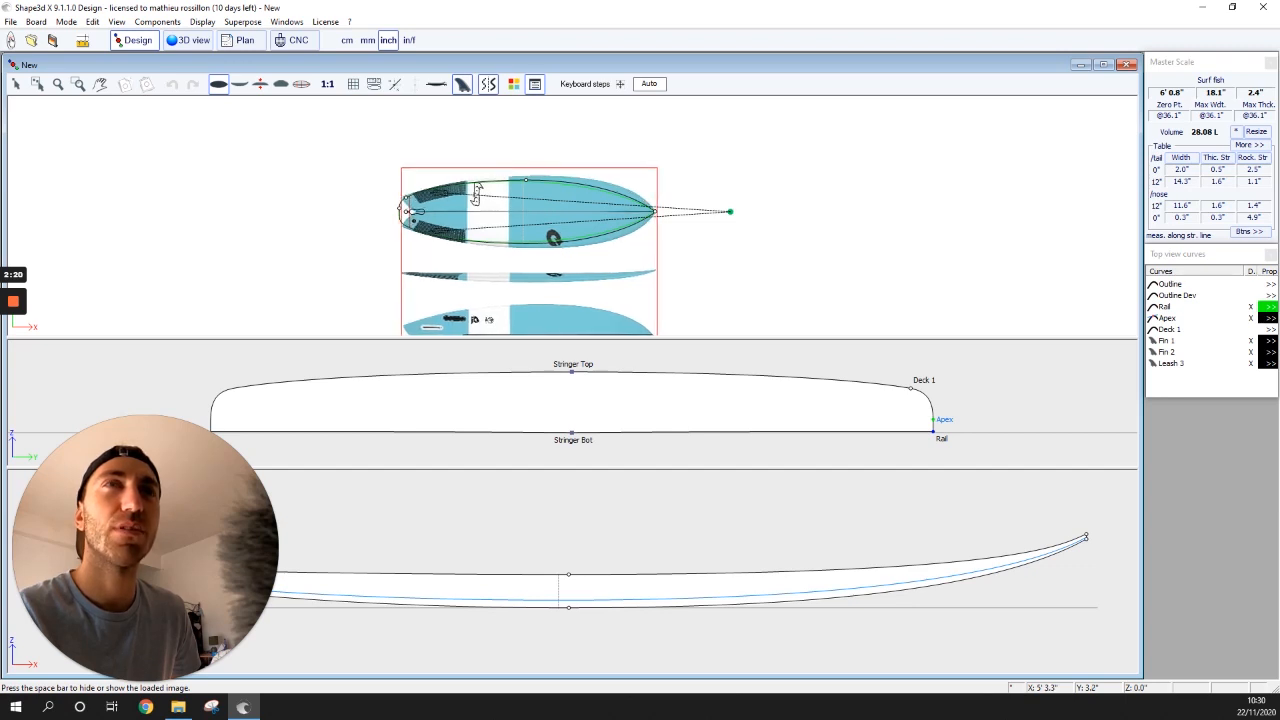
scroll(540, 229, "up", 3)
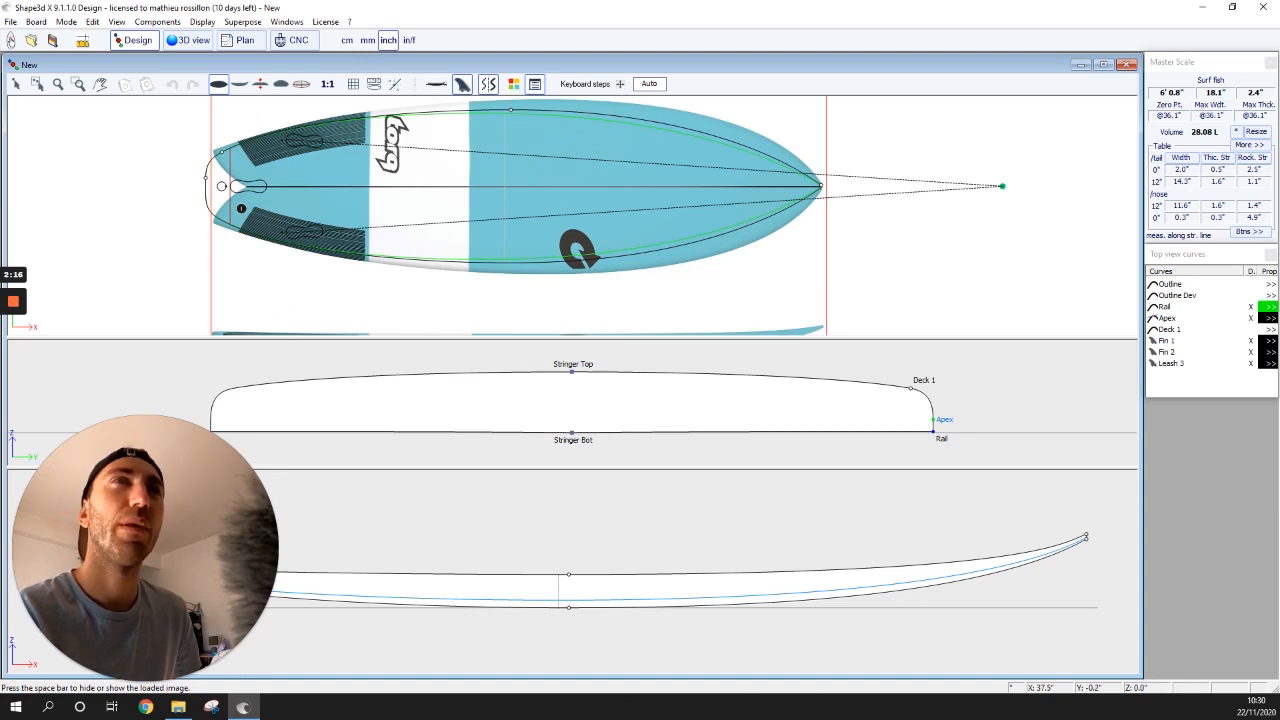
left_click_drag(523, 188, 522, 186)
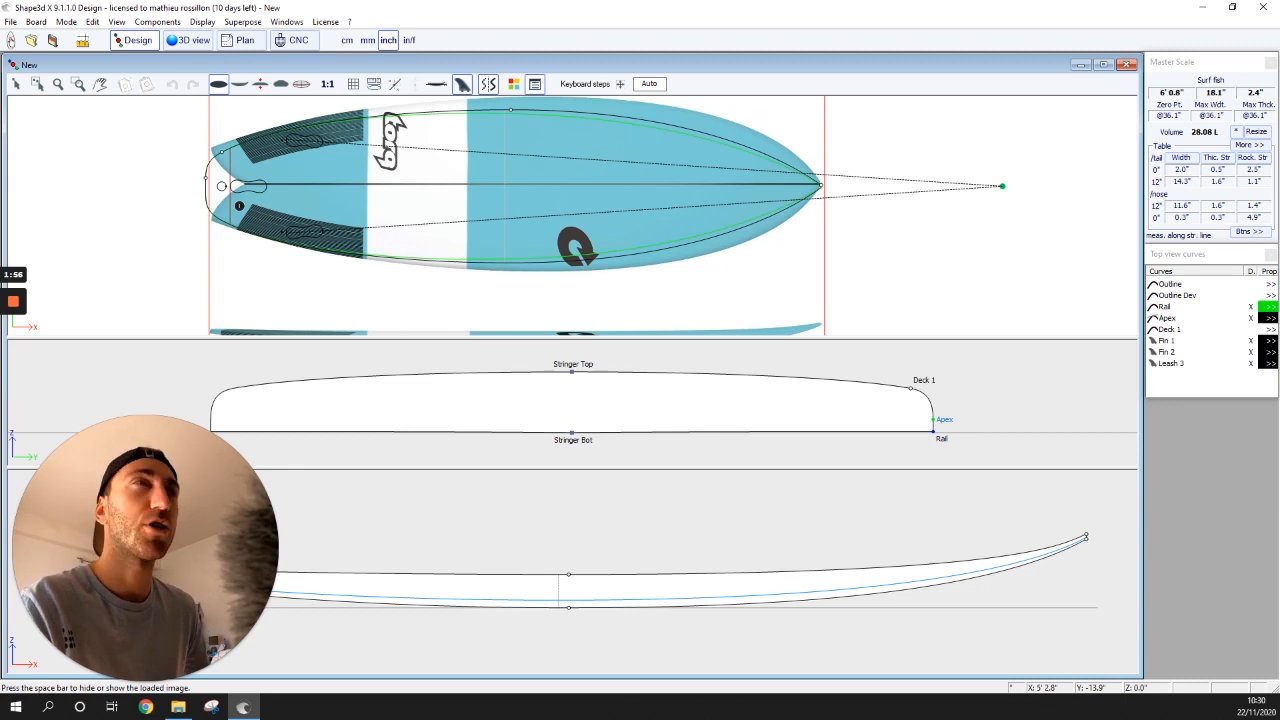
- Resize the board to 5' 9" long with constant proportions, giving 17.2" × 2.2" and 23.91 L
left_click(1256, 131)
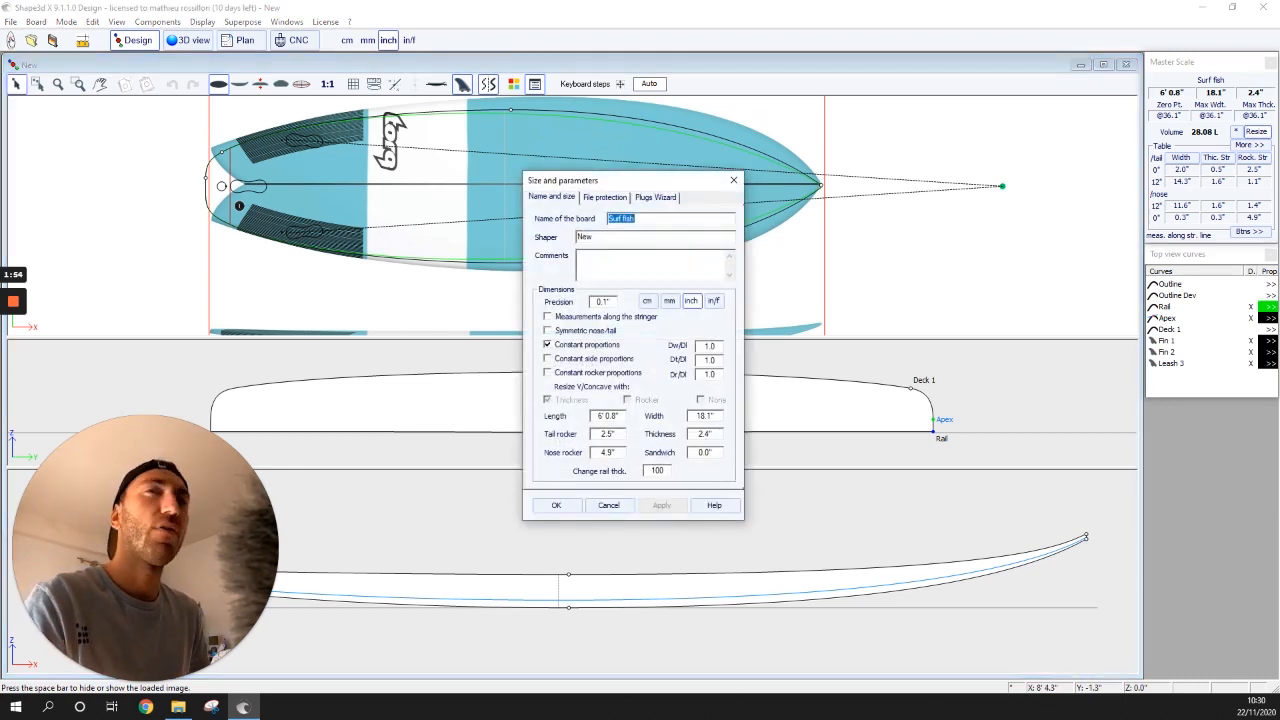
left_click(603, 416)
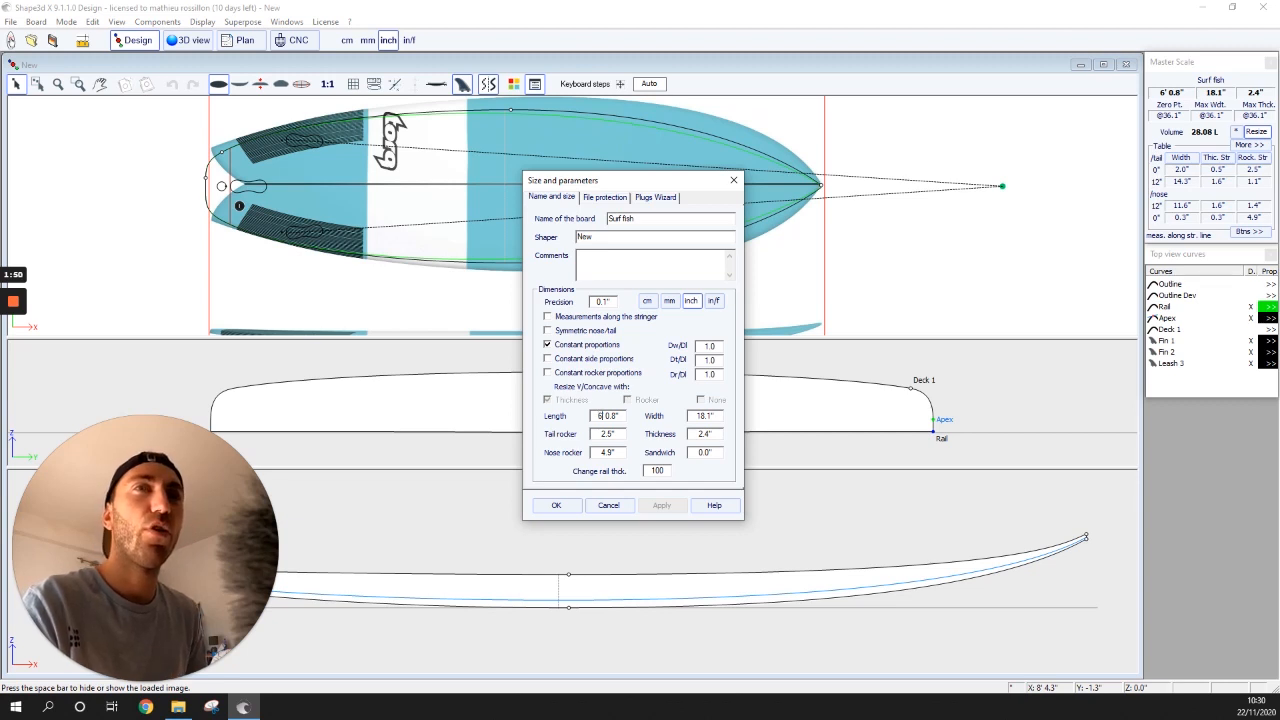
key("Delete")
key("Delete")
key("Delete")
key("Delete")
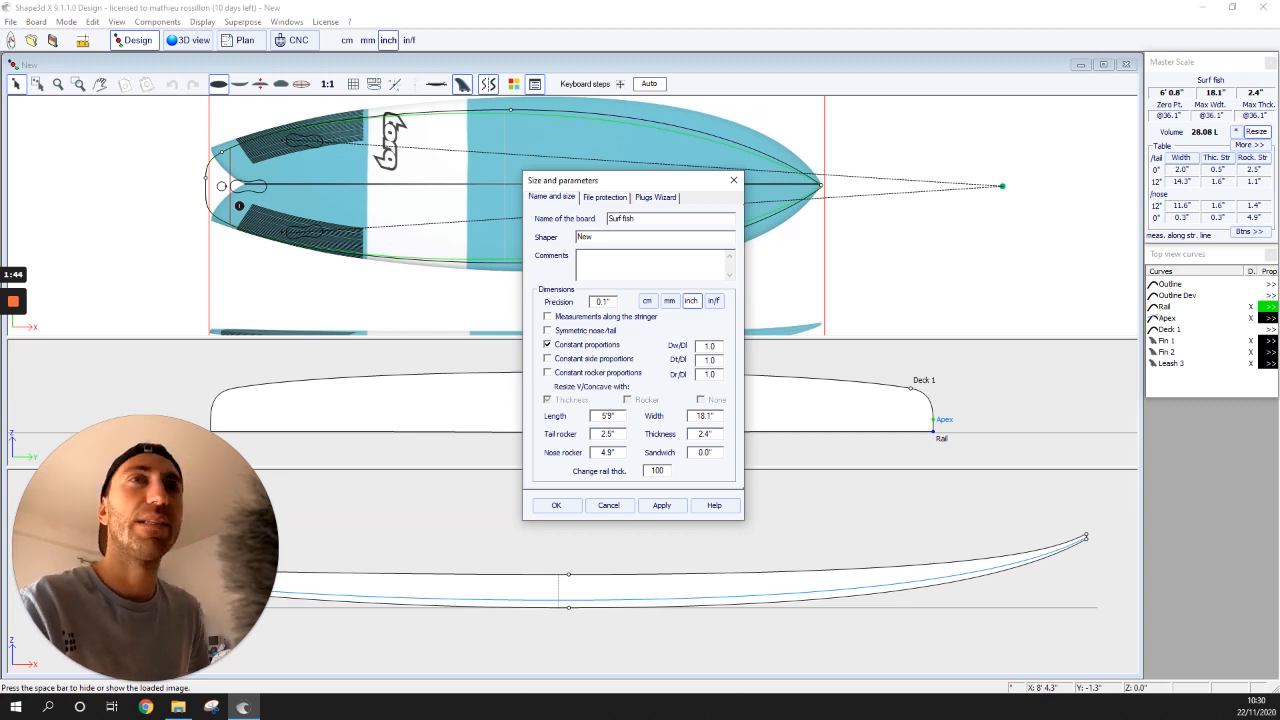
left_click(661, 505)
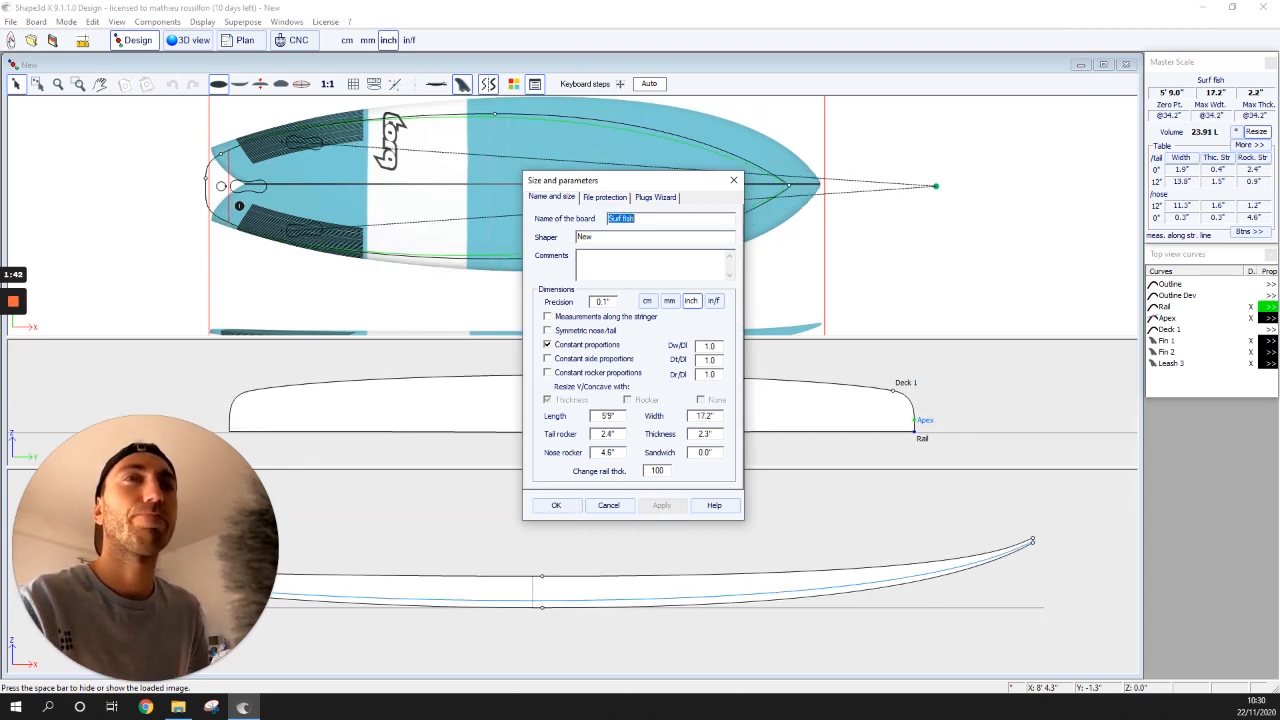
left_click(556, 505)
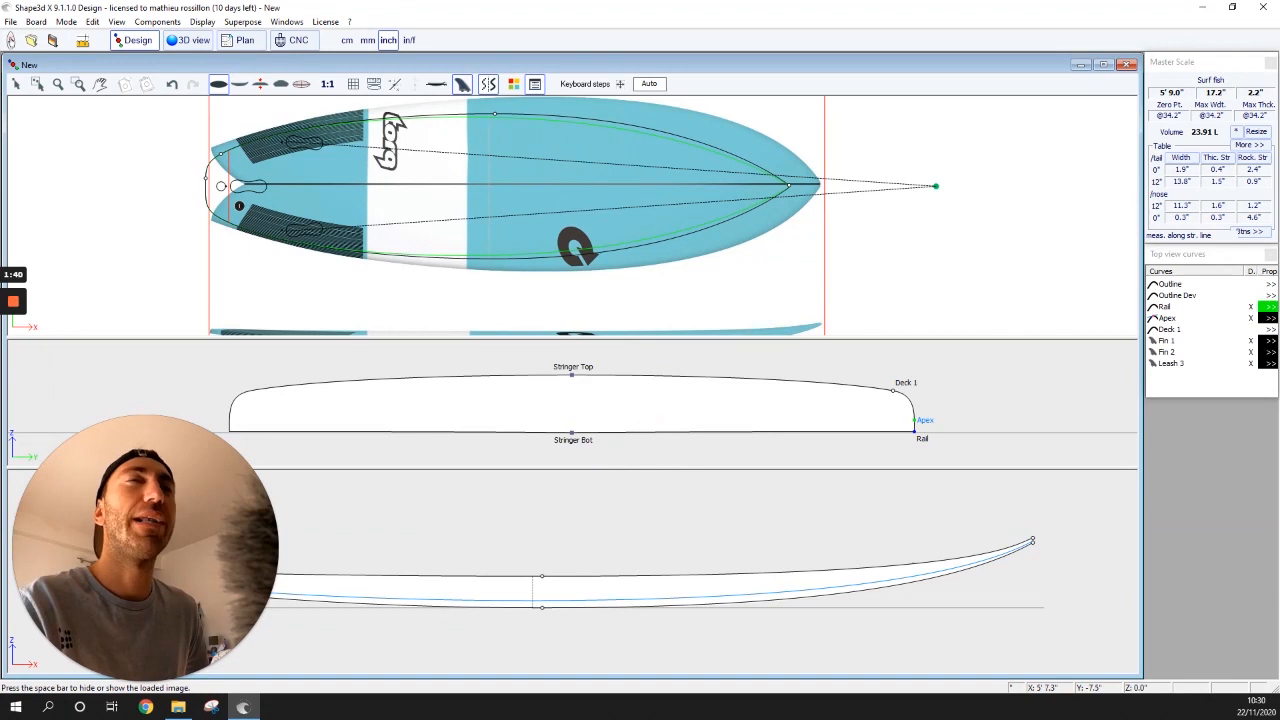
double_click(824, 157)
- Set the reference image point's X position to 41.1"
left_click(614, 384)
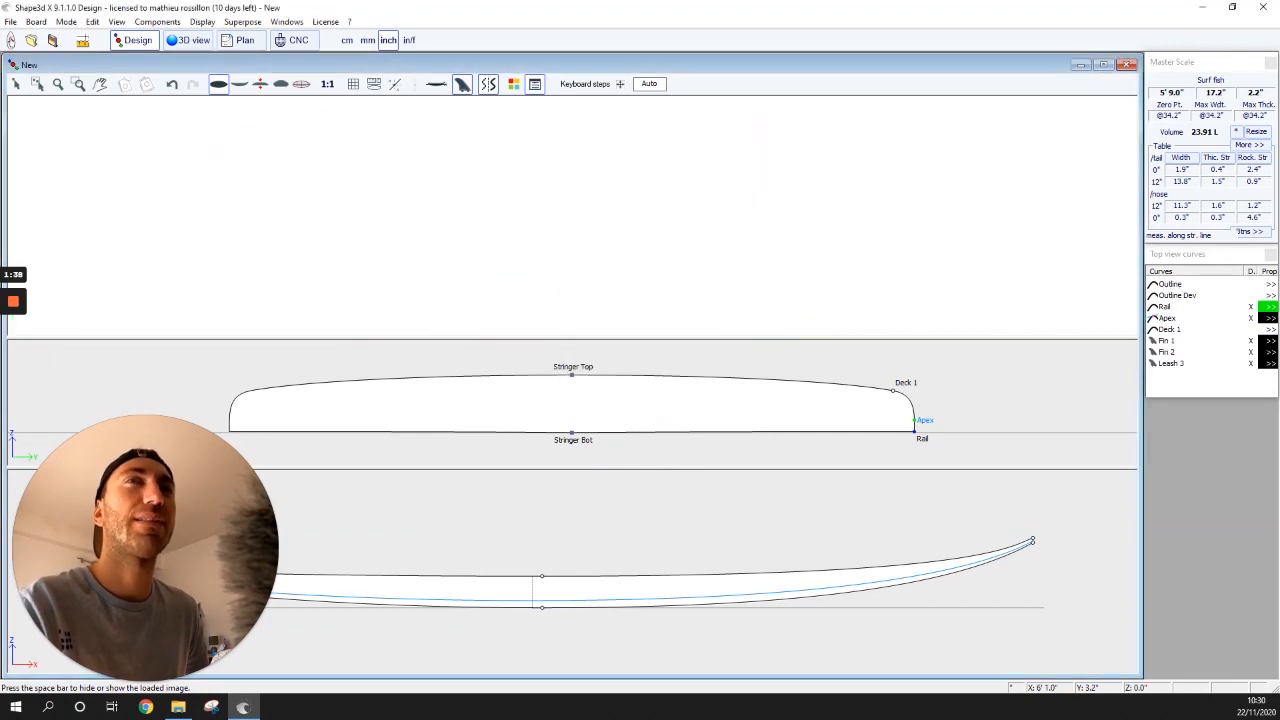
double_click(825, 123)
key("Return")
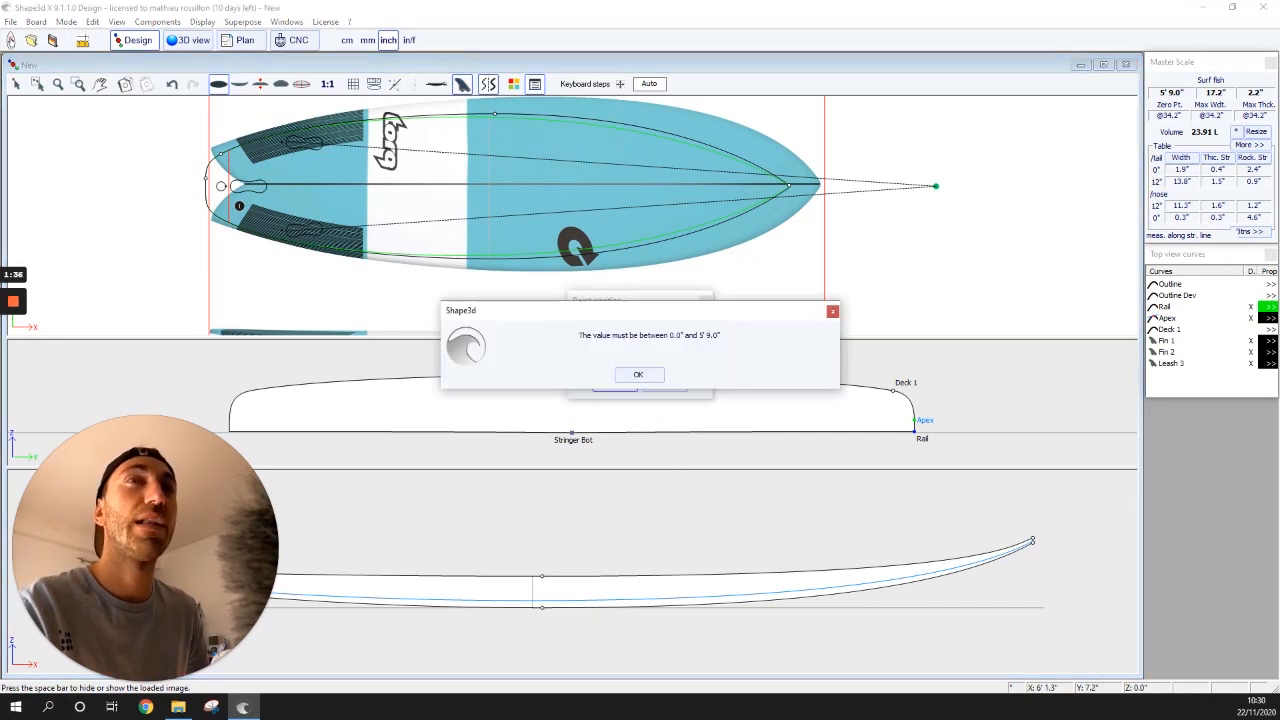
key("Return")
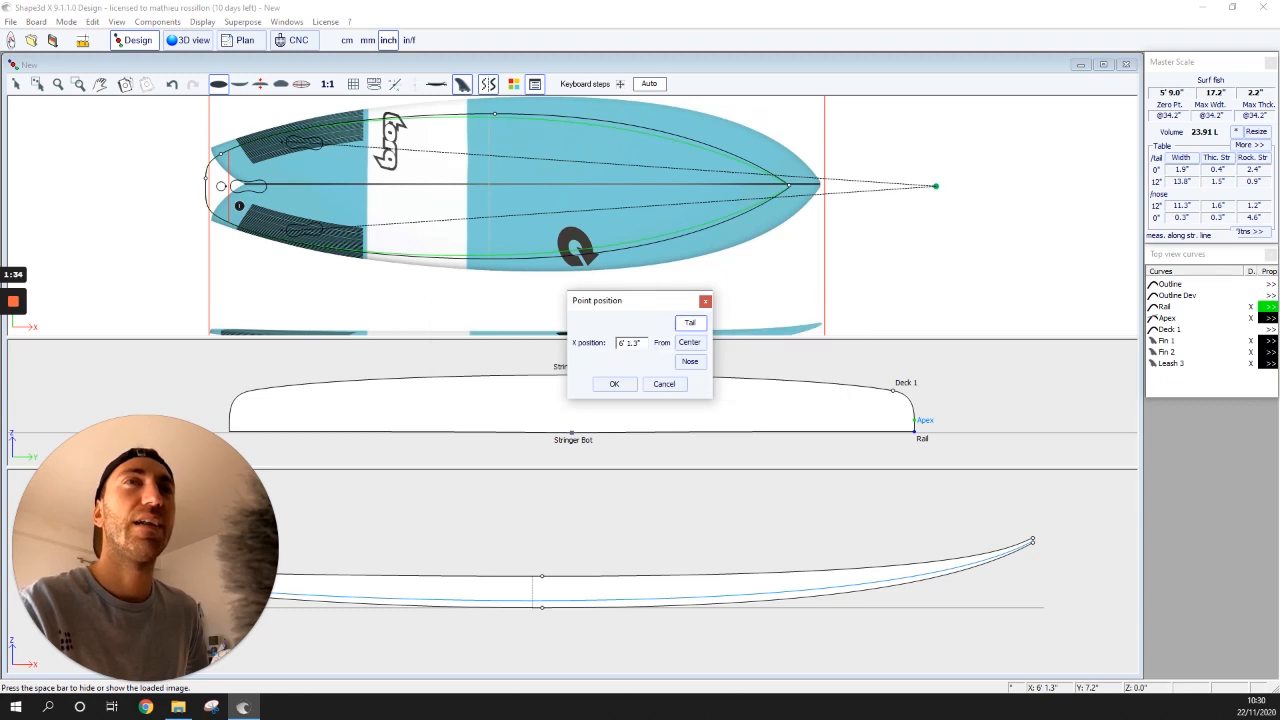
left_click(664, 384)
double_click(553, 157)
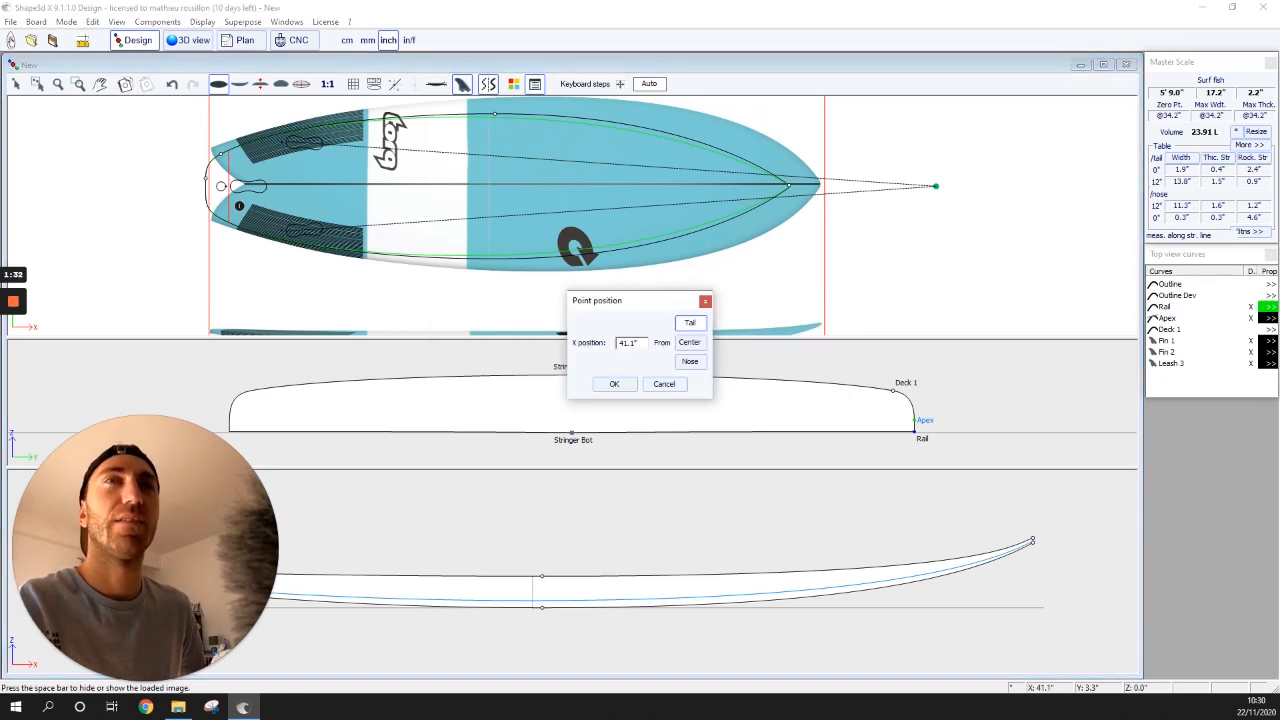
key("Return")
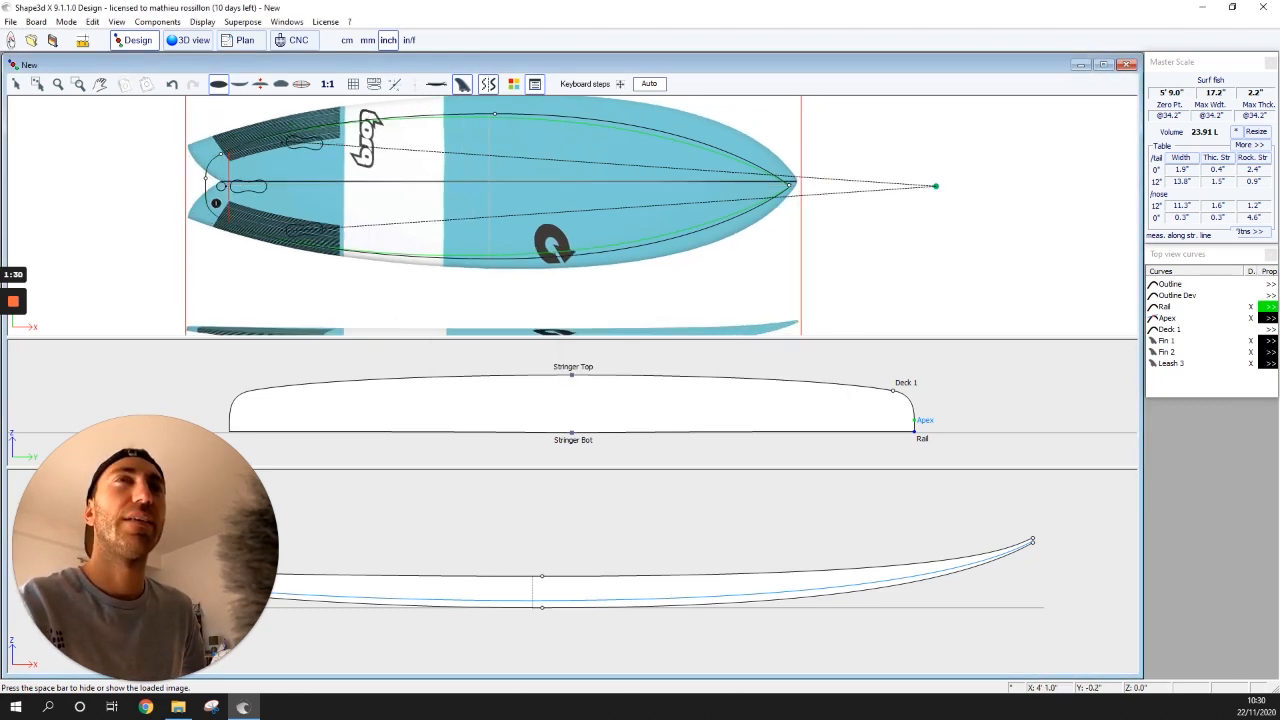
- Shift and shrink the Torq image so it spans the 5' 9" outline tail to nose
mouse_move(641, 204)
left_mouse_down()
mouse_move(672, 201)
mouse_move(662, 205)
left_mouse_up()
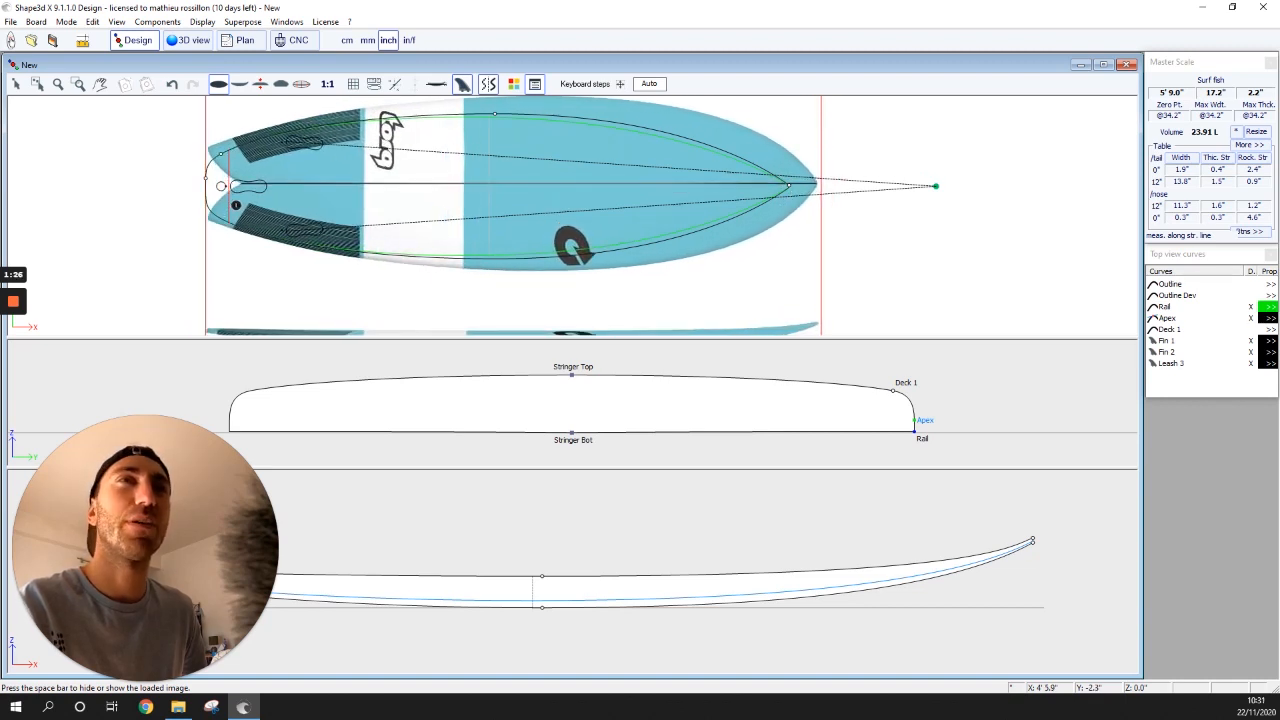
left_click_drag(823, 126, 792, 130)
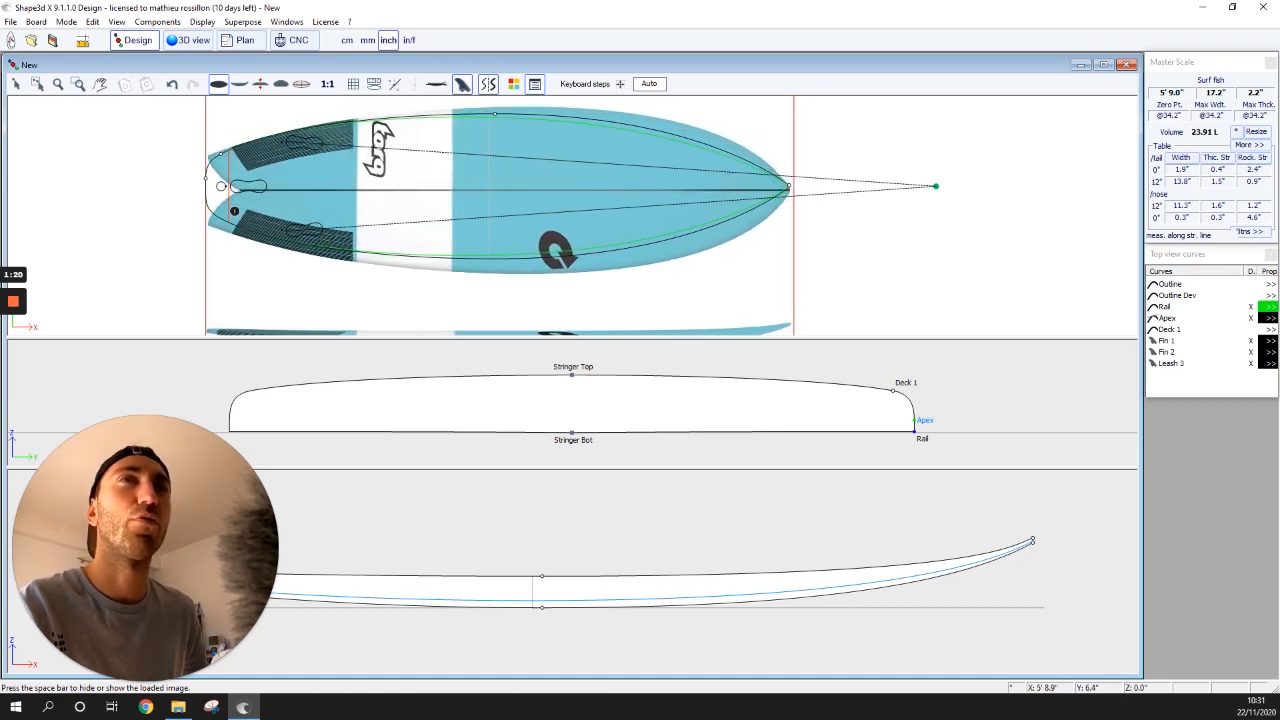
left_click_drag(503, 173, 504, 170)
left_click_drag(504, 169, 503, 168)
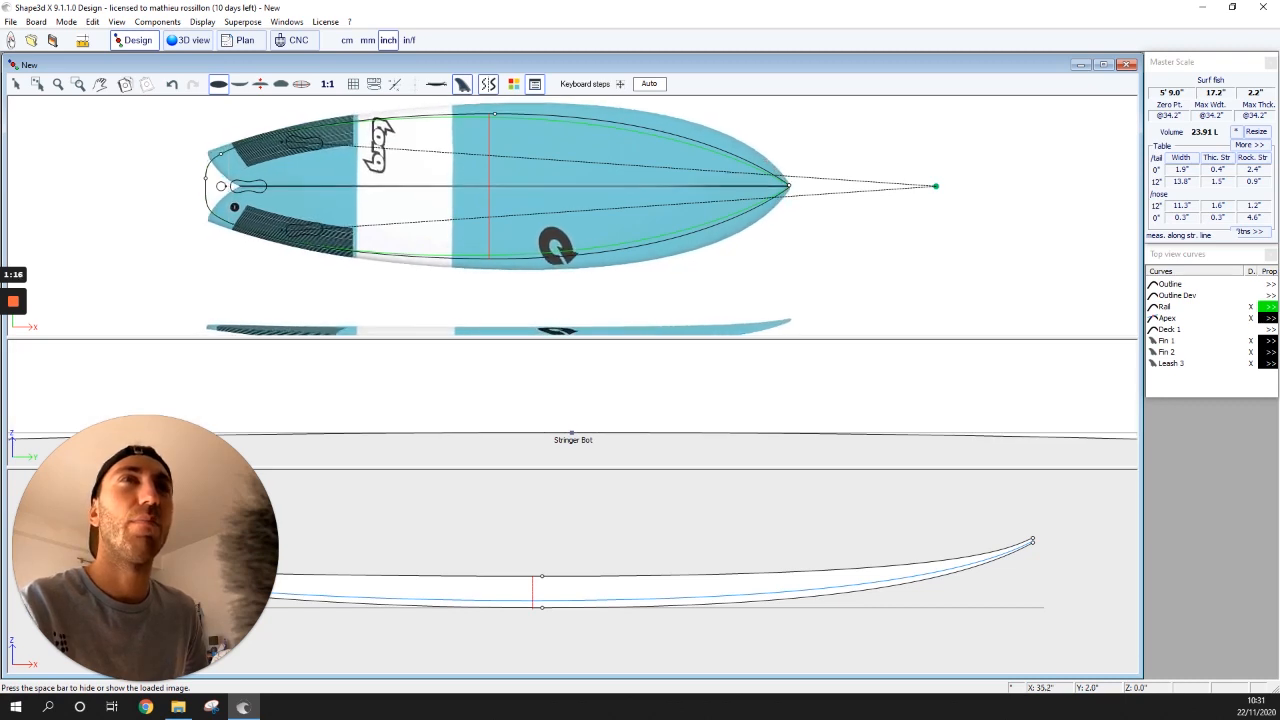
left_click(690, 398)
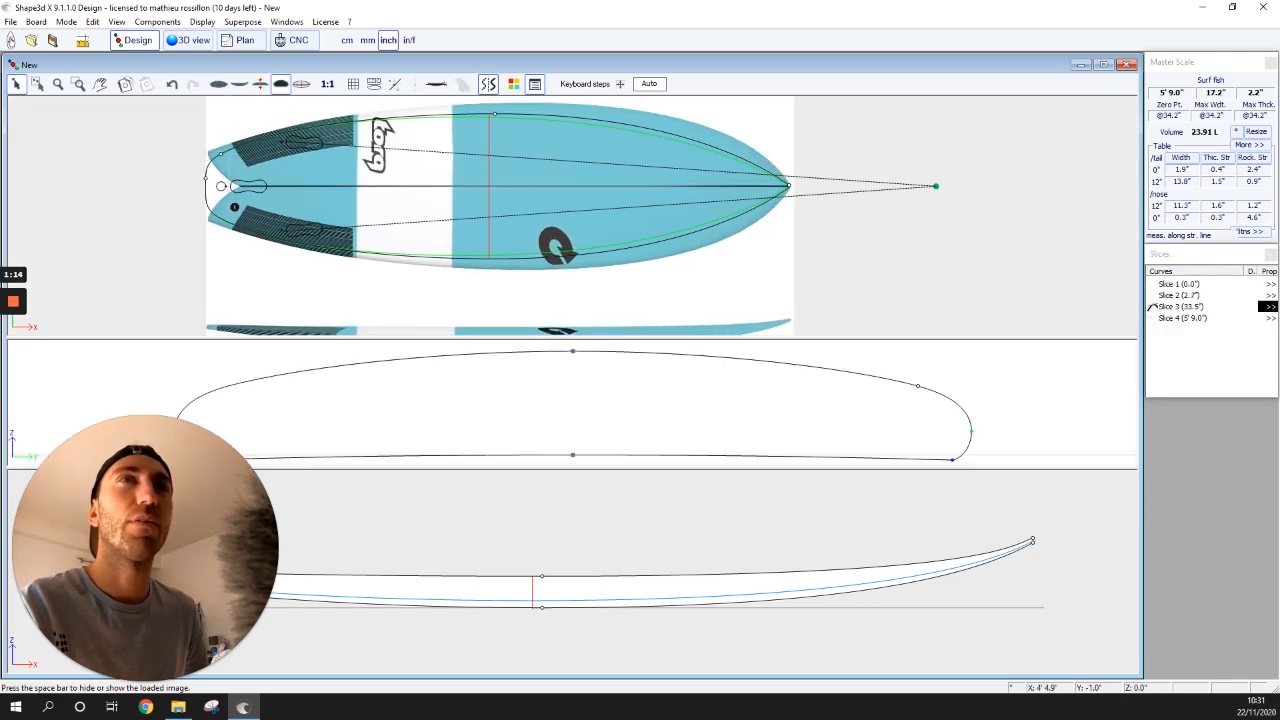
left_click(789, 185)
- Drag the pane splitter down to make the top view taller above the slice view
scroll(545, 170, "up", 1)
scroll(545, 170, "down", 1)
scroll(528, 157, "down", 1)
scroll(555, 200, "up", 1)
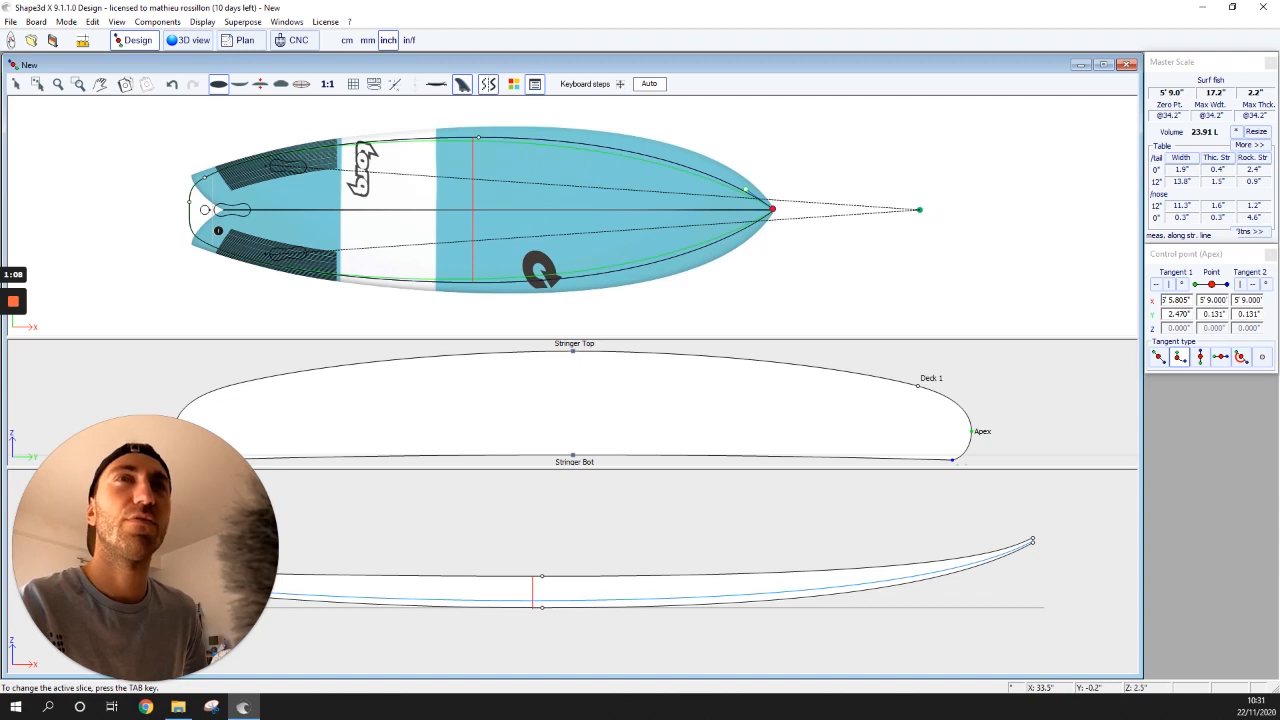
left_click_drag(568, 338, 568, 413)
scroll(428, 284, "down", 4)
scroll(242, 281, "down", 3)
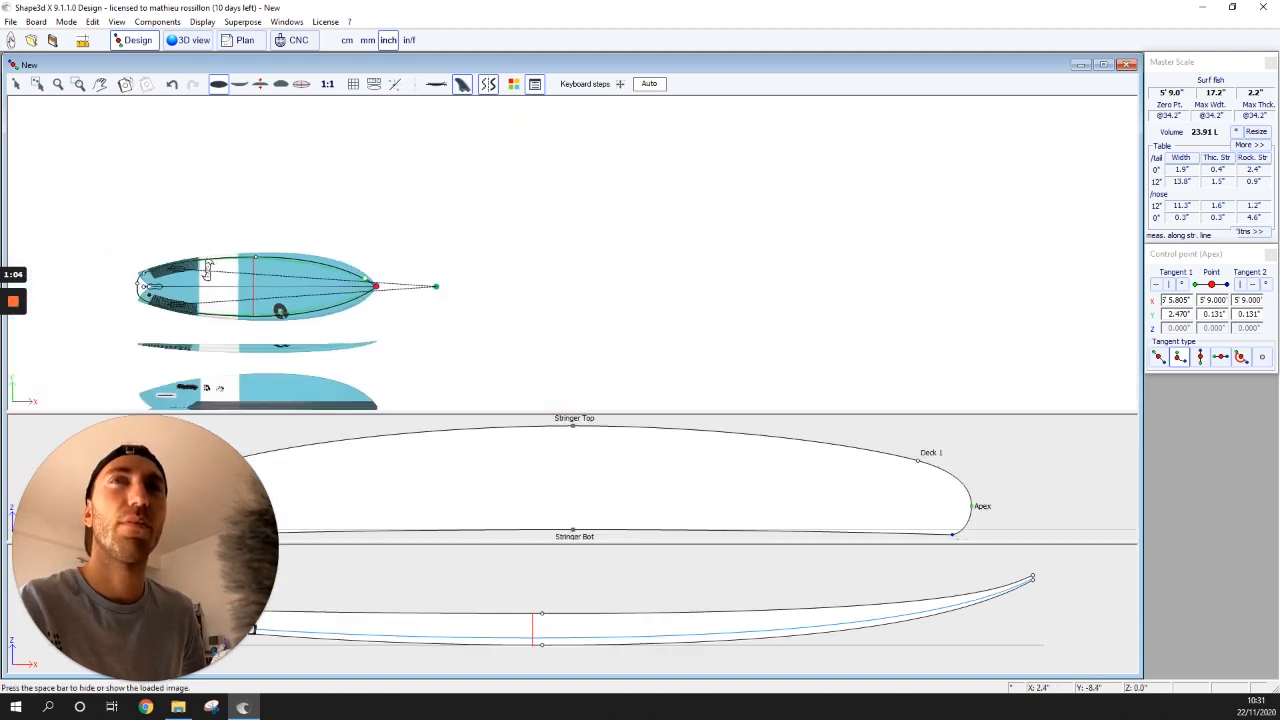
scroll(146, 360, "up", 8)
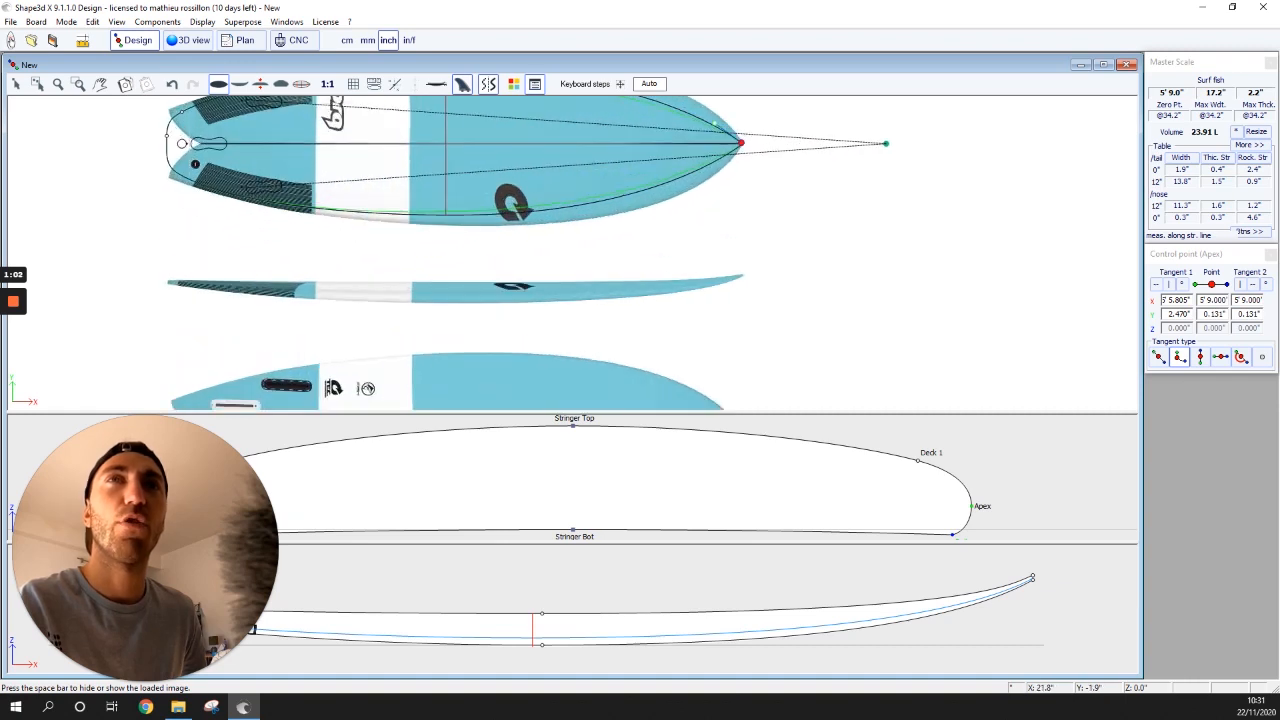
scroll(473, 216, "down", 3)
scroll(473, 216, "up", 3)
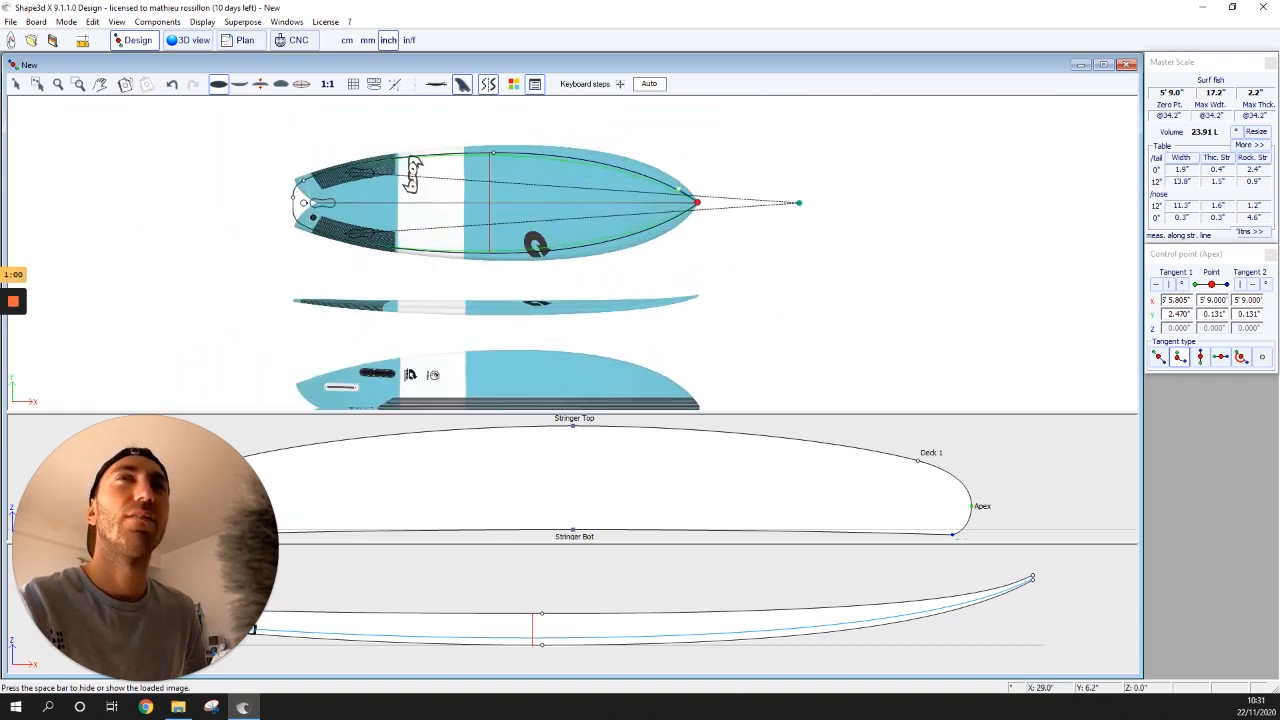
- Drag the outline's wide point outward and reshape the nose curve with its tangent
key("space")
key("space")
left_click(530, 133)
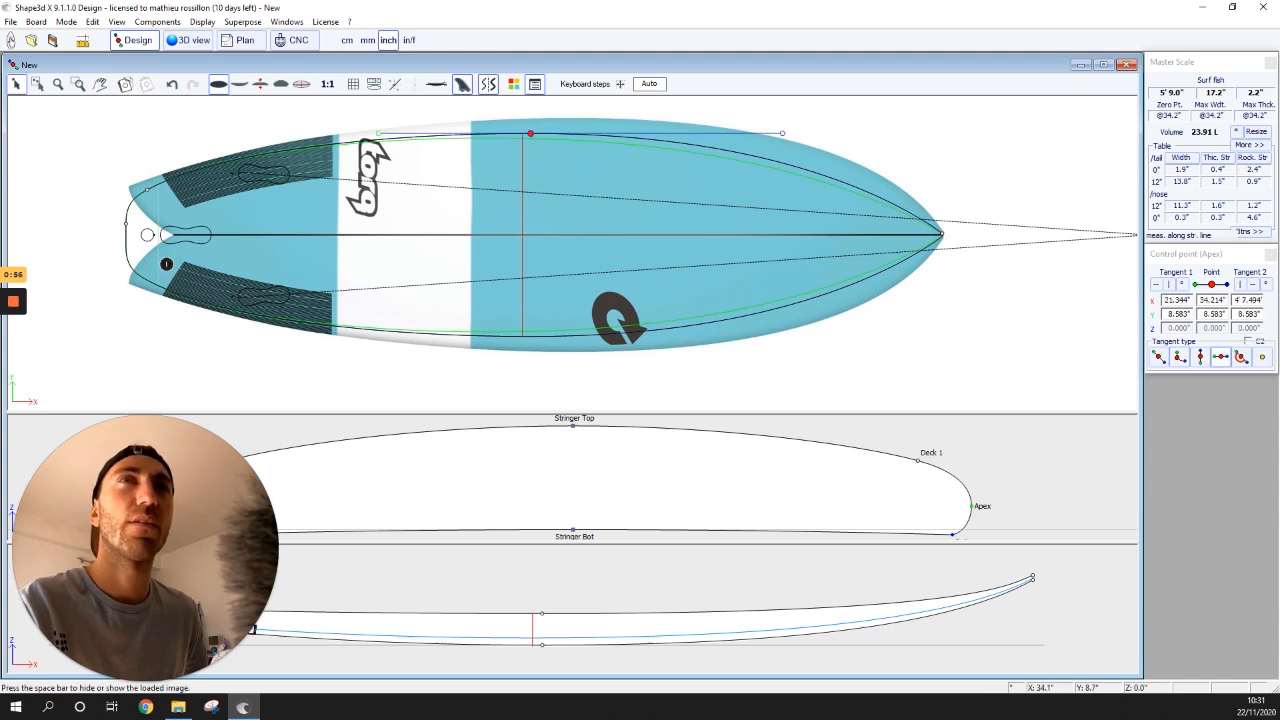
left_click_drag(530, 133, 542, 119)
left_click(941, 234)
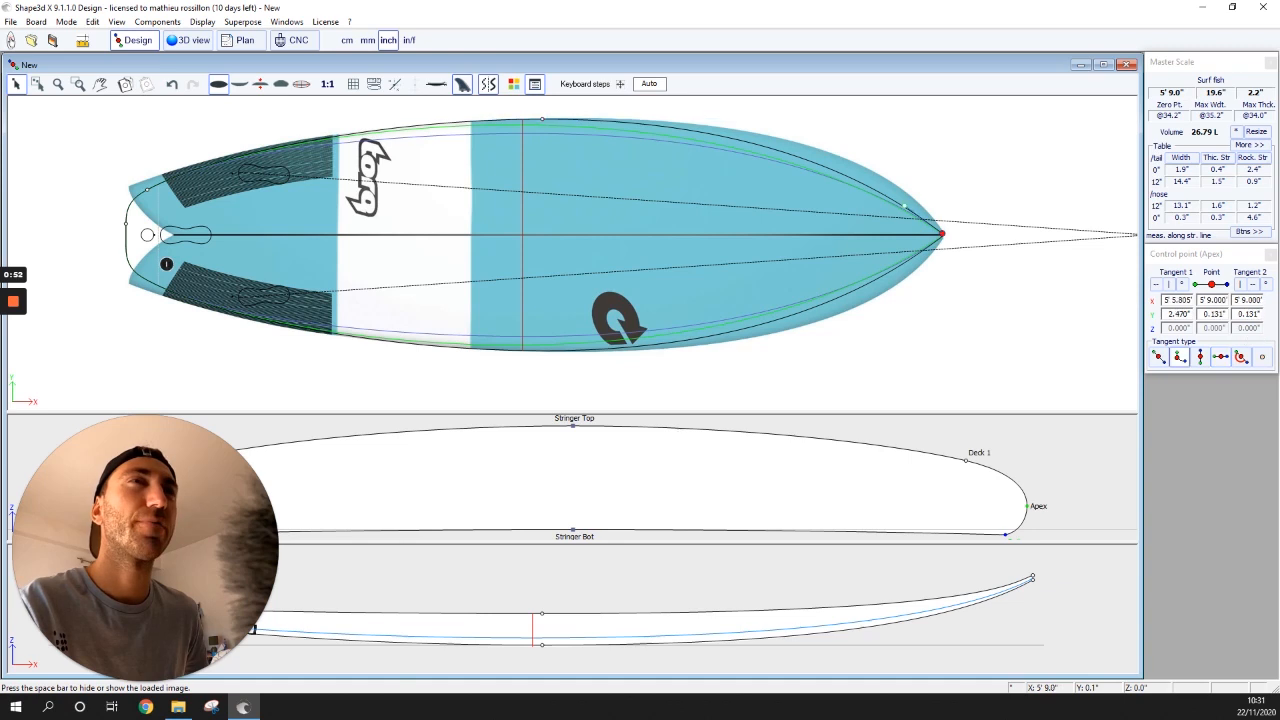
left_click_drag(903, 207, 908, 170)
- Move the wide point toward the nose and pull back the nose tangent to match the Torq image
left_click(542, 119)
left_click(125, 84)
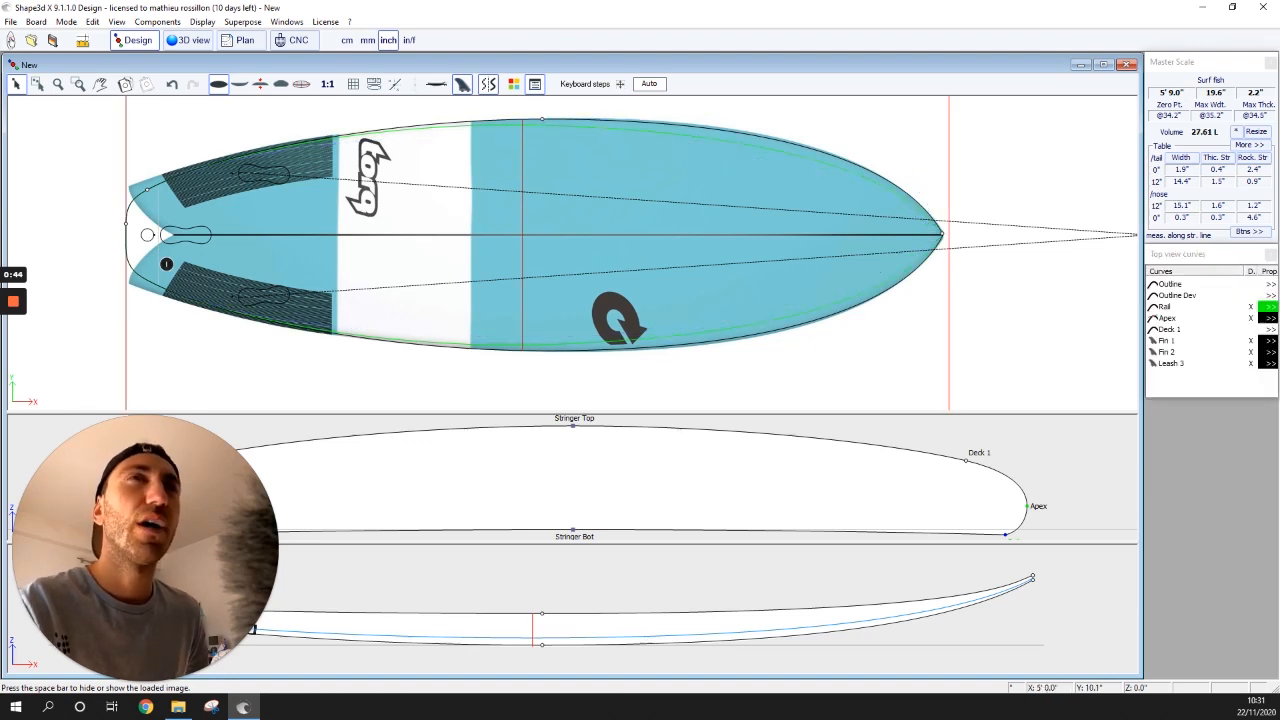
left_click(542, 120)
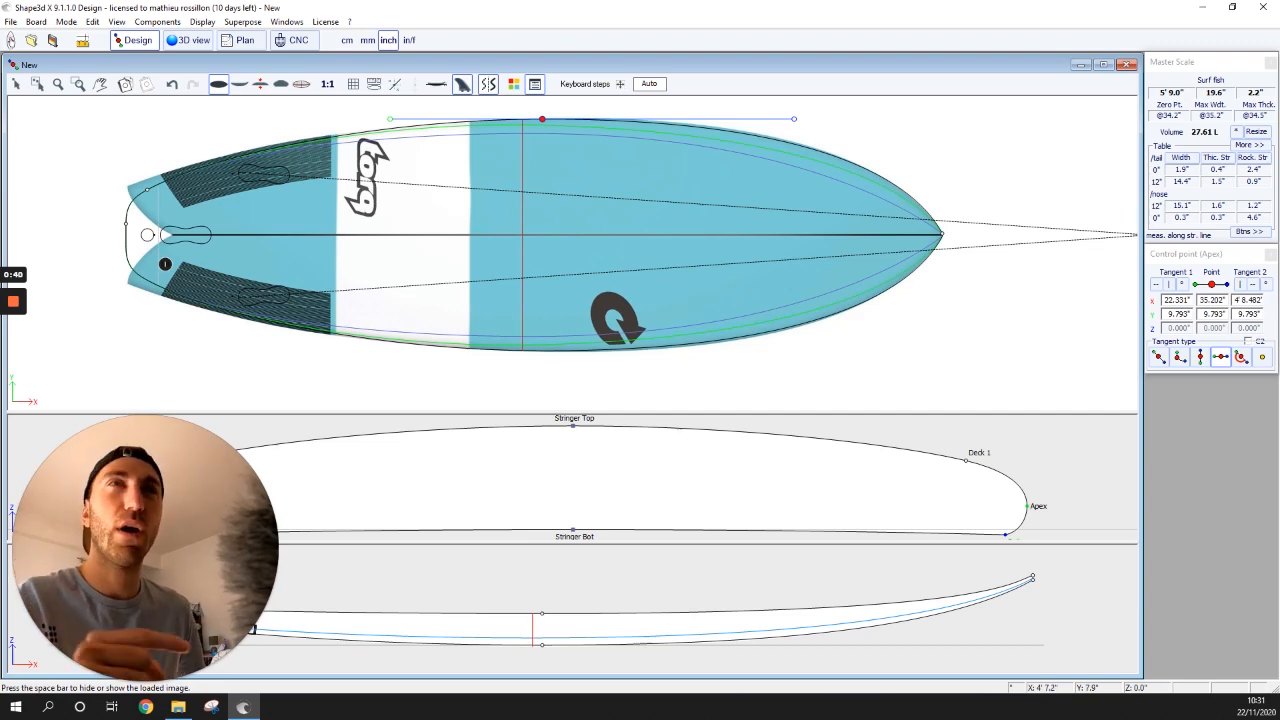
left_click(791, 121)
left_click(542, 119)
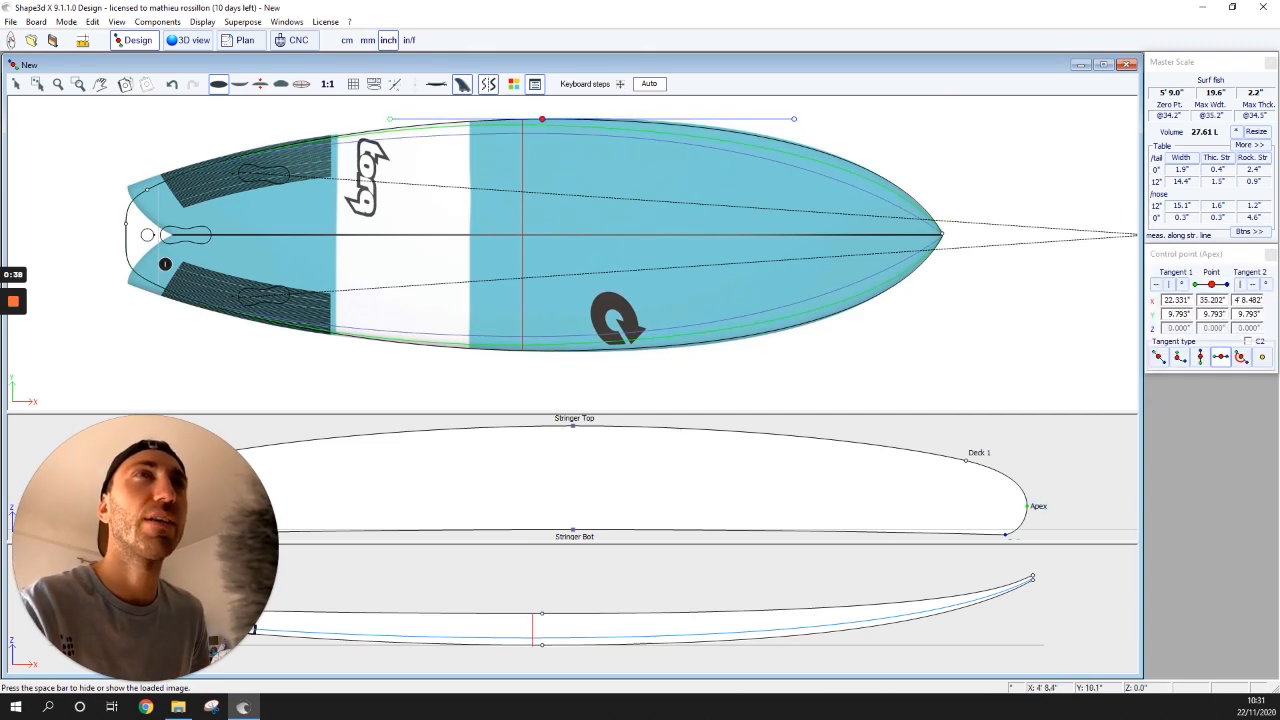
left_click(800, 120)
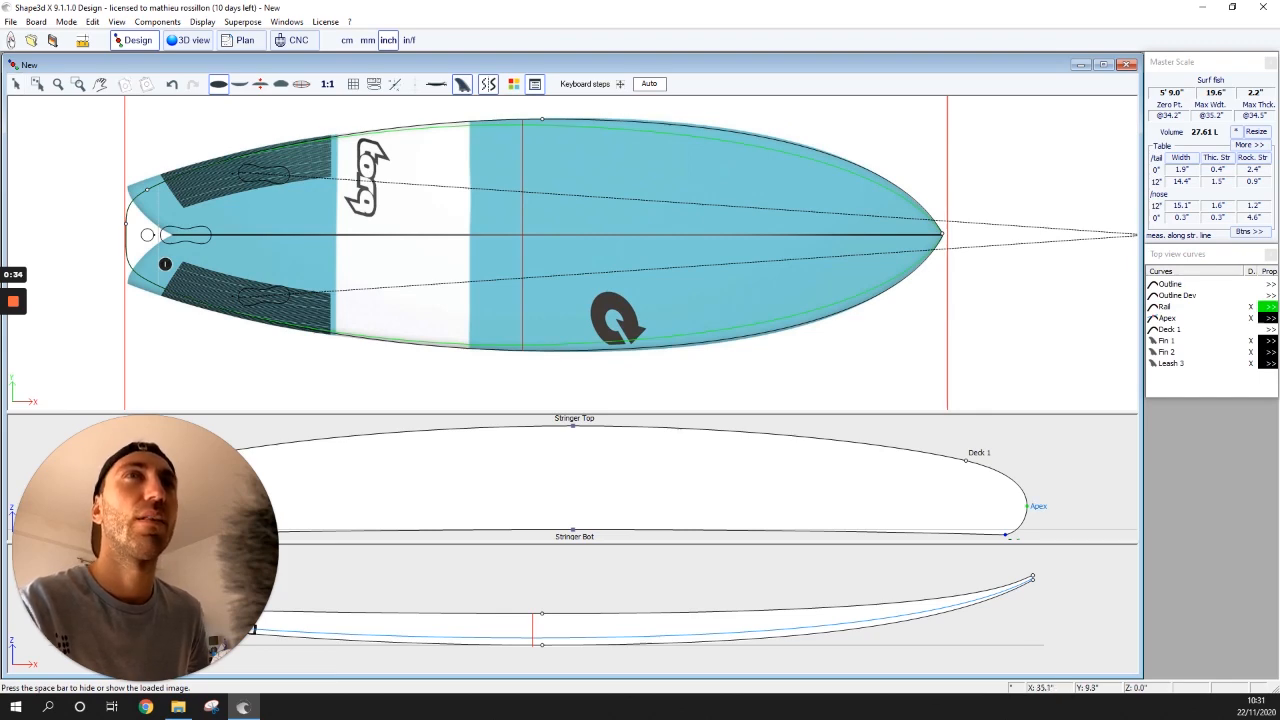
left_click(542, 119)
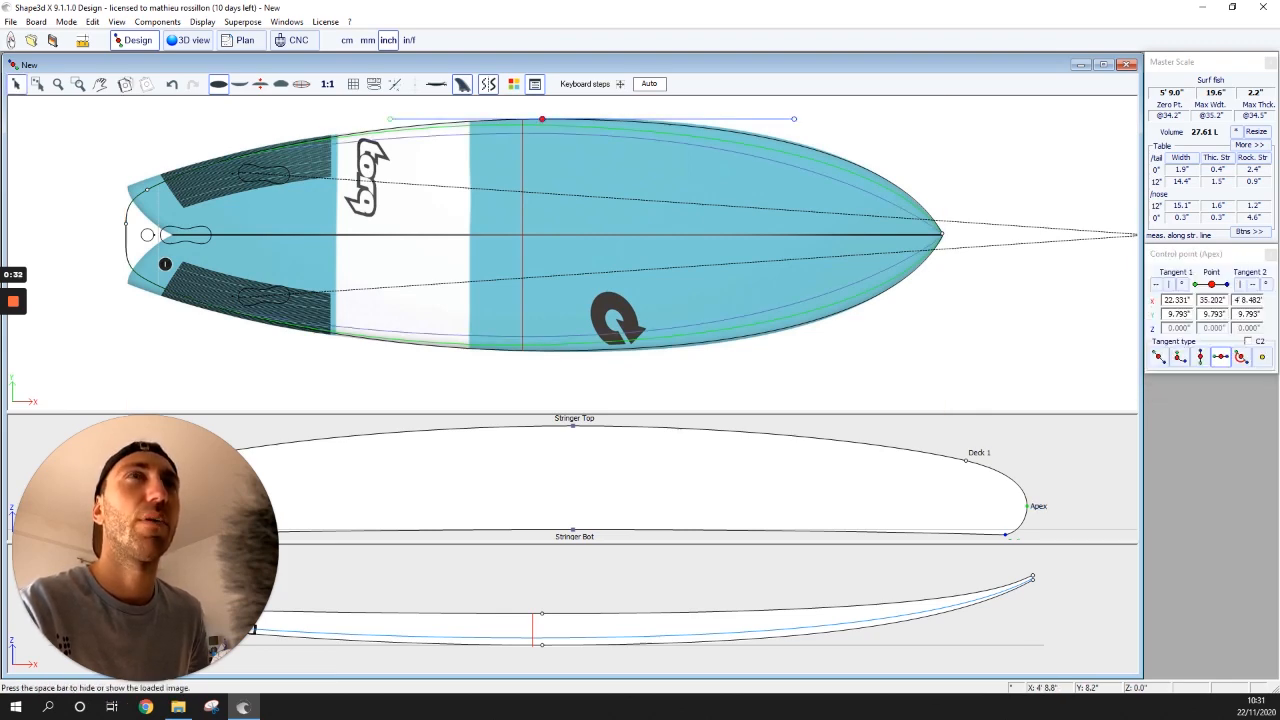
mouse_move(796, 118)
left_mouse_down()
mouse_move(826, 118)
mouse_move(800, 119)
left_mouse_up()
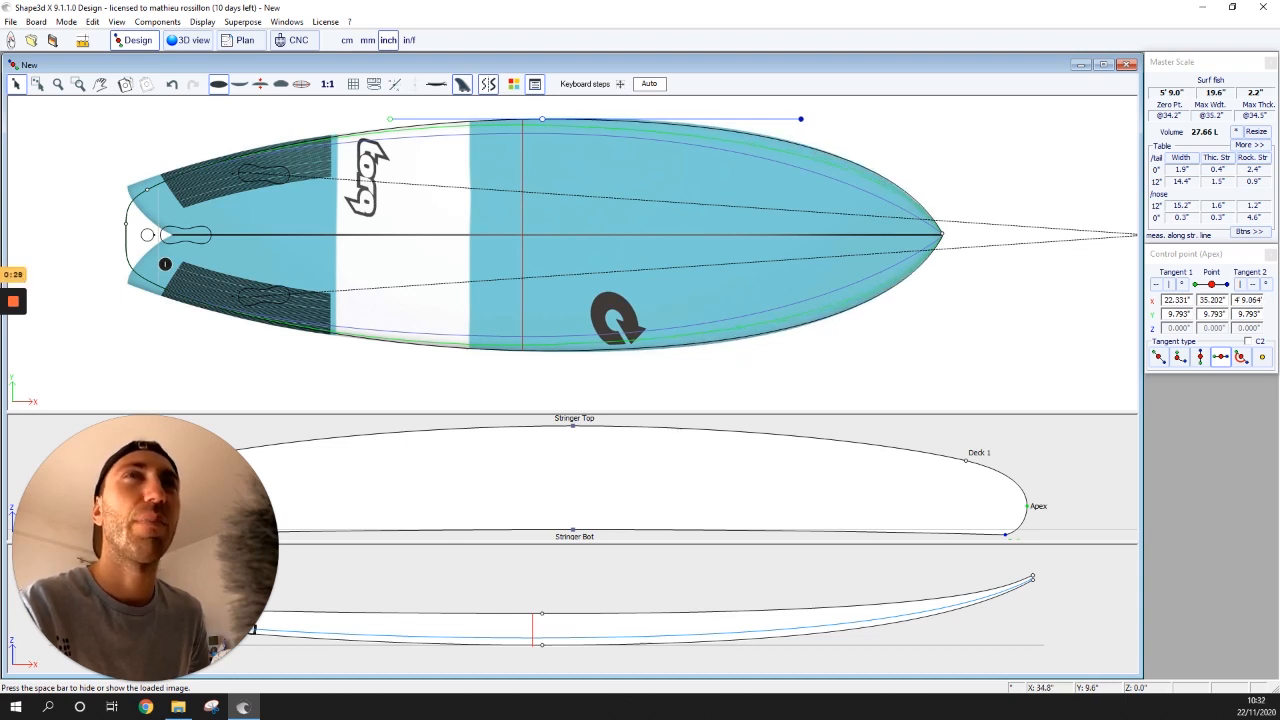
left_click_drag(542, 119, 576, 119)
left_click_drag(835, 119, 794, 119)
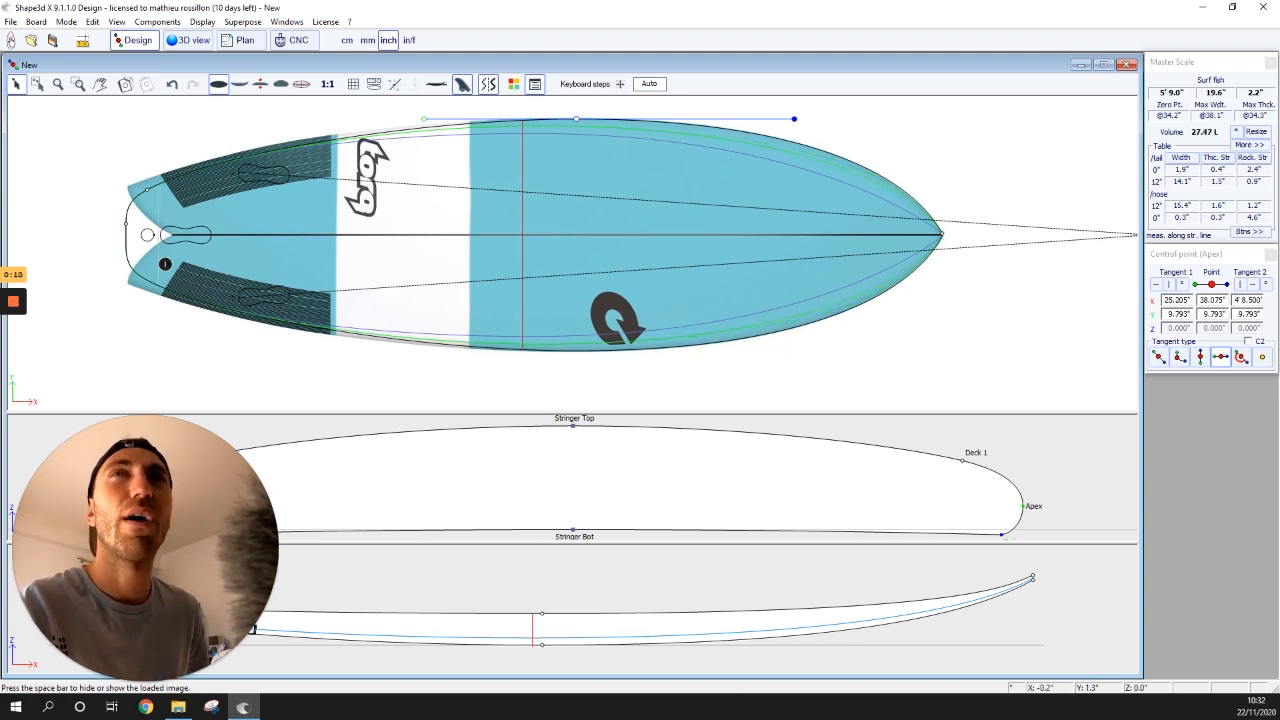
left_click(126, 223)
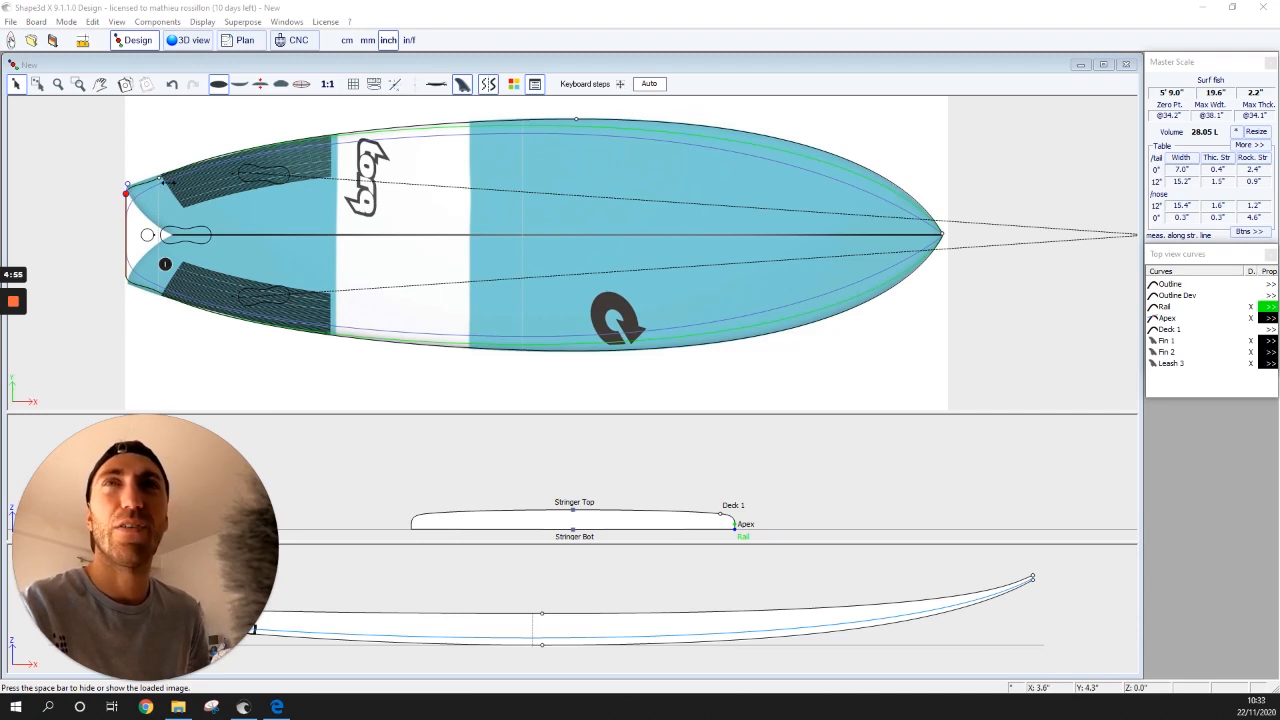
- Nudge the tail apex point slightly down-left, giving 14.5" width at 12" and 27.72 L
double_click(159, 177)
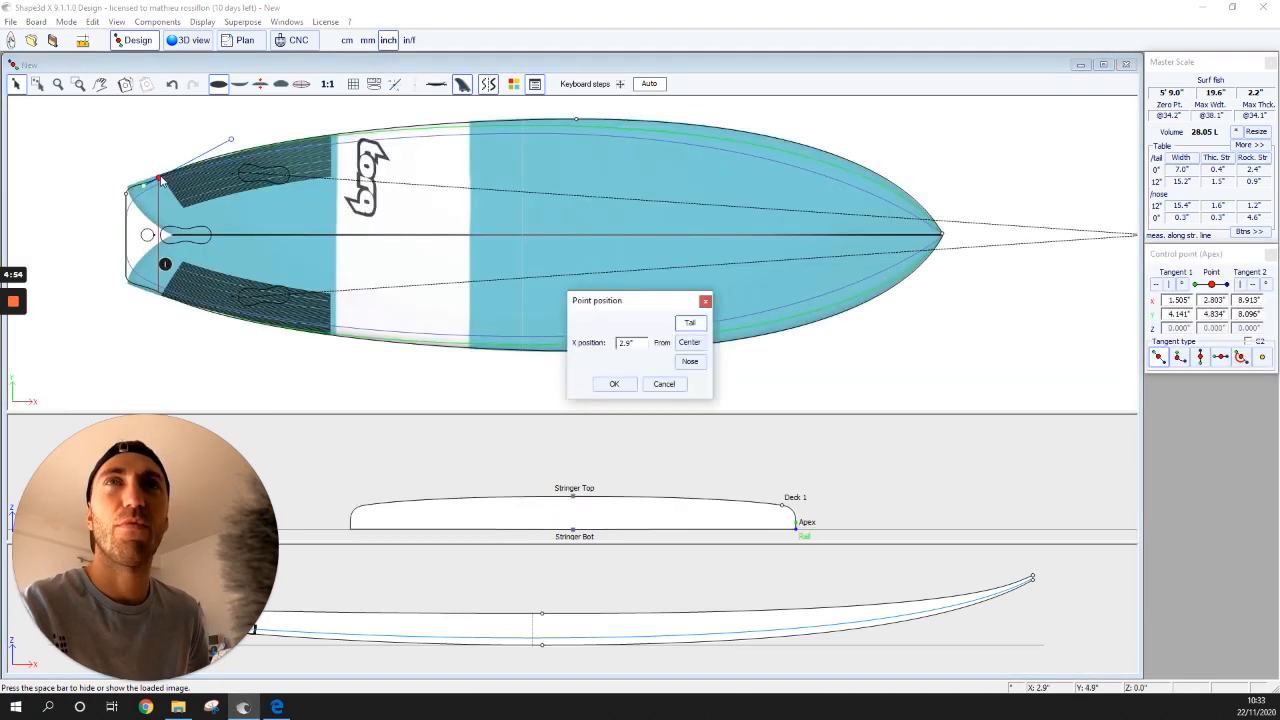
left_click(664, 384)
mouse_move(158, 175)
left_mouse_down()
mouse_move(196, 178)
mouse_move(157, 174)
left_mouse_up()
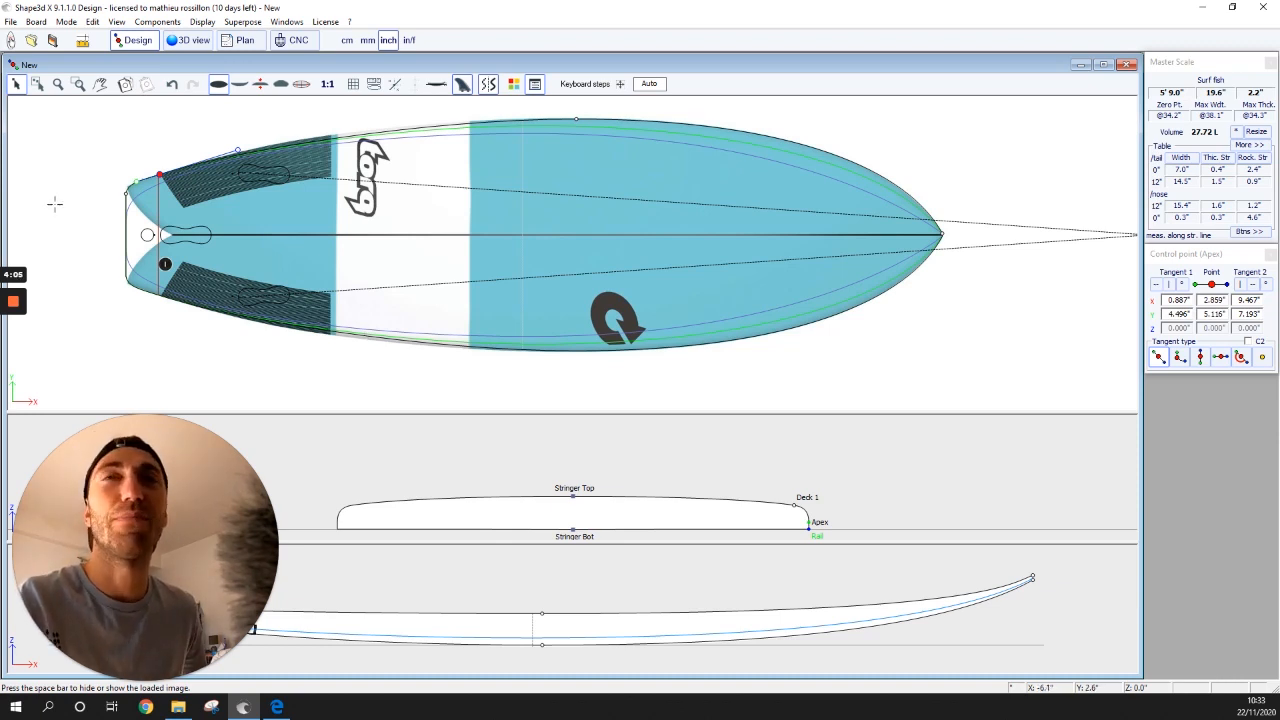
- Drag the tail corner point outward to widen the tail to 7.9"
double_click(126, 192)
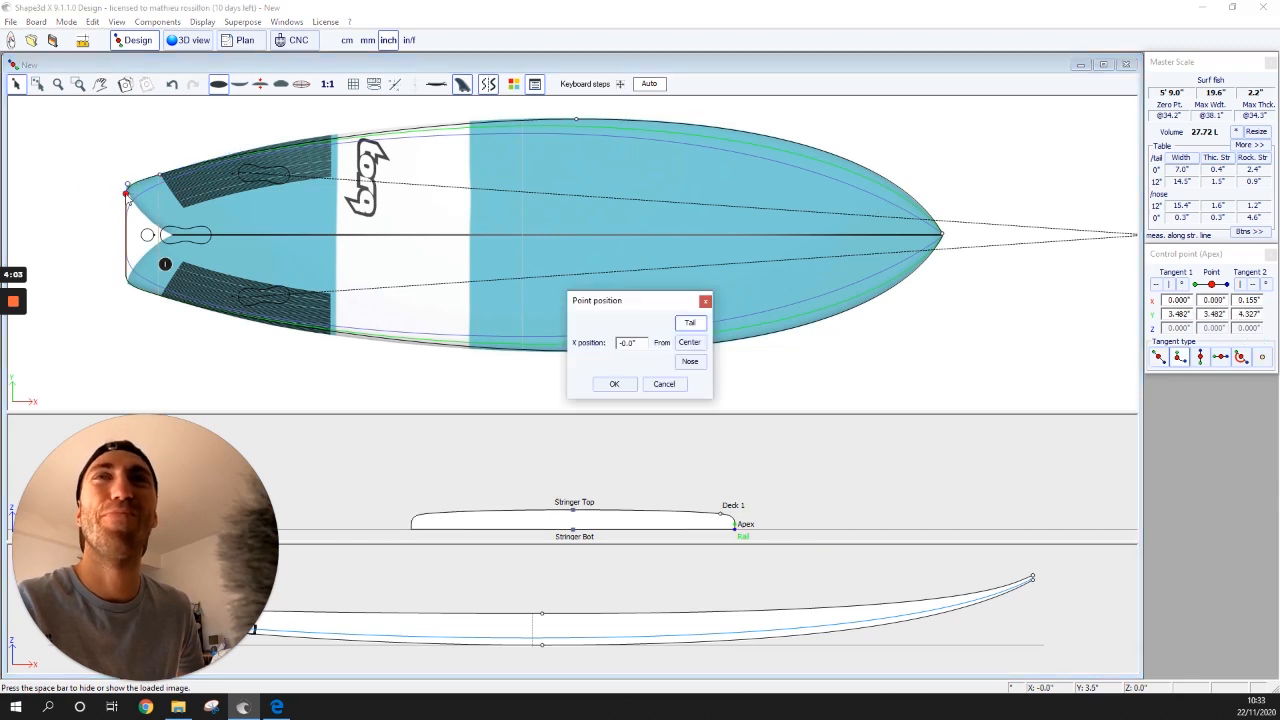
left_click(705, 302)
left_click_drag(128, 188, 253, 150)
- Pull out the tail point's Tangent 2 handle to reshape the tail corner
left_click(159, 174)
left_click(126, 187)
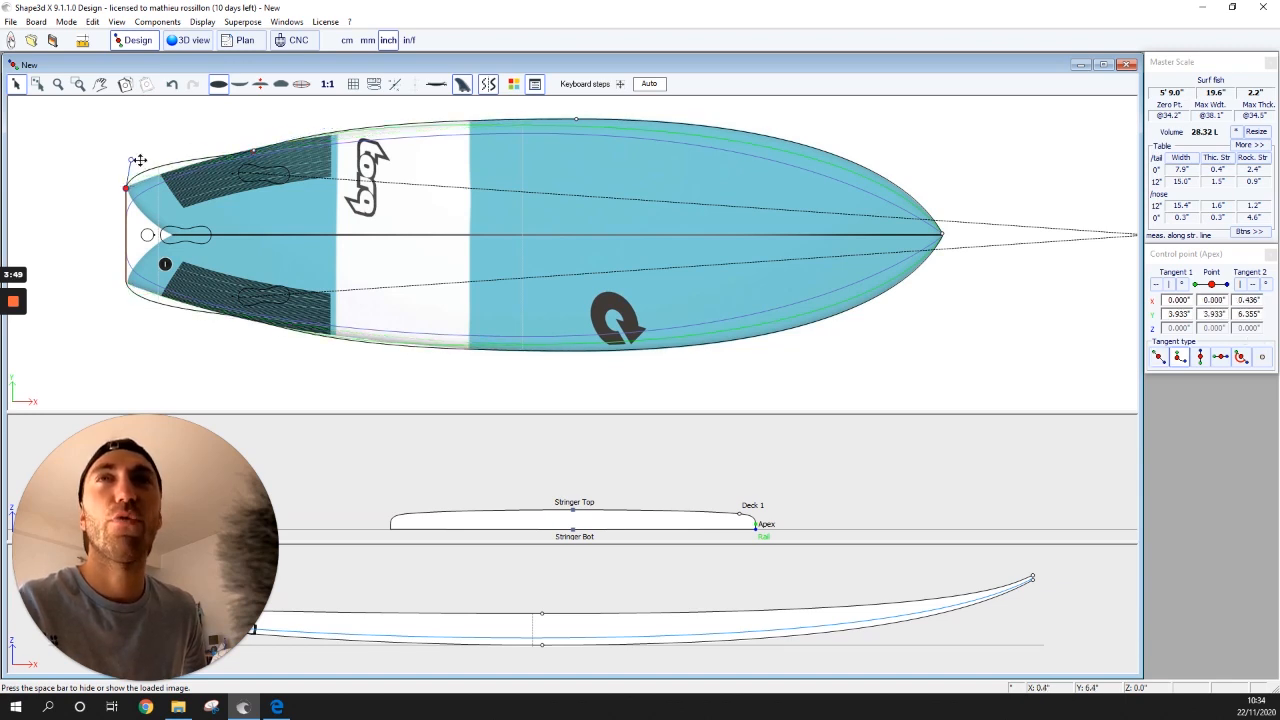
double_click(131, 160)
left_click(705, 305)
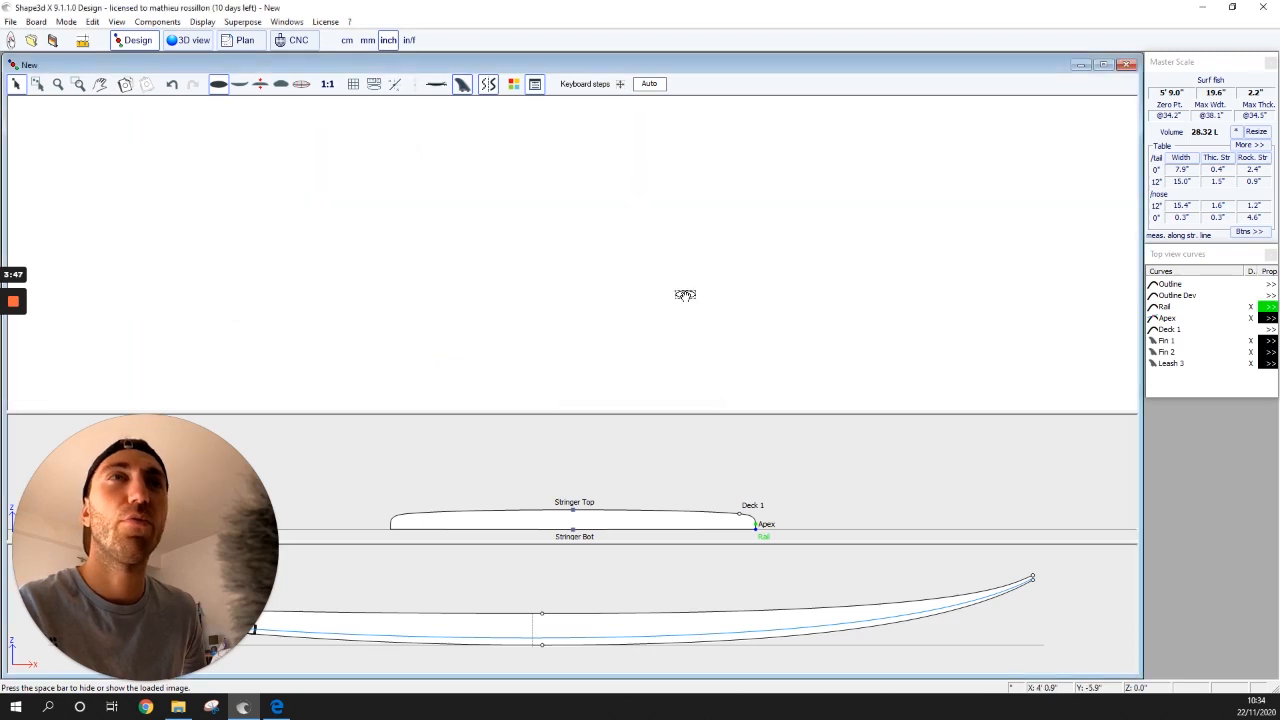
left_click(128, 160)
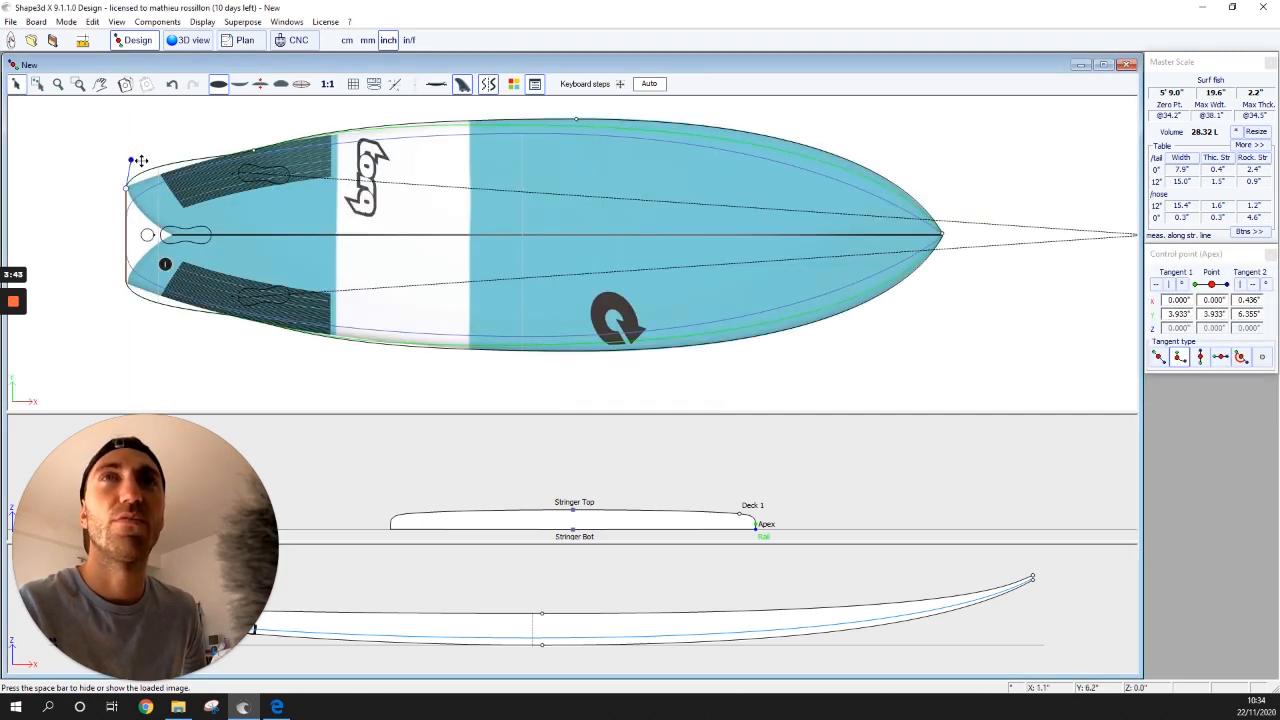
left_click_drag(130, 158, 171, 163)
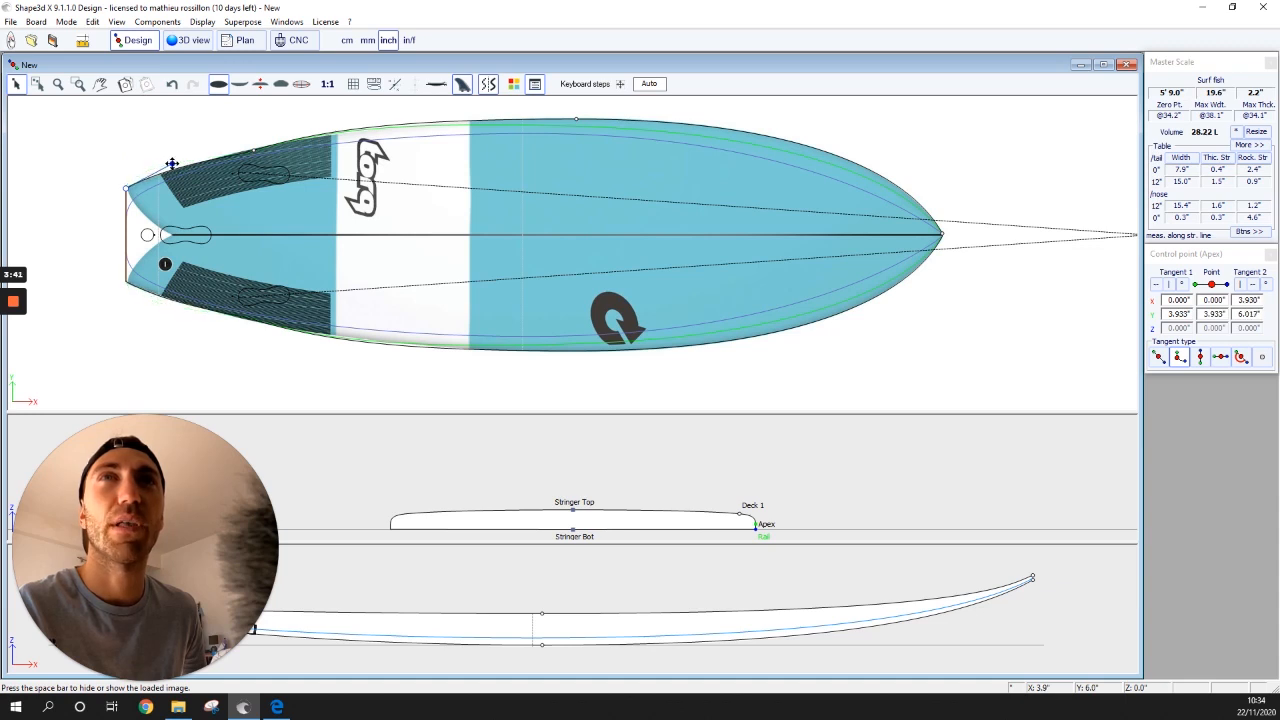
- Reshape the rail curve near the tail and shorten the tail point's tangent, reaching 28.01 L
left_click(253, 149)
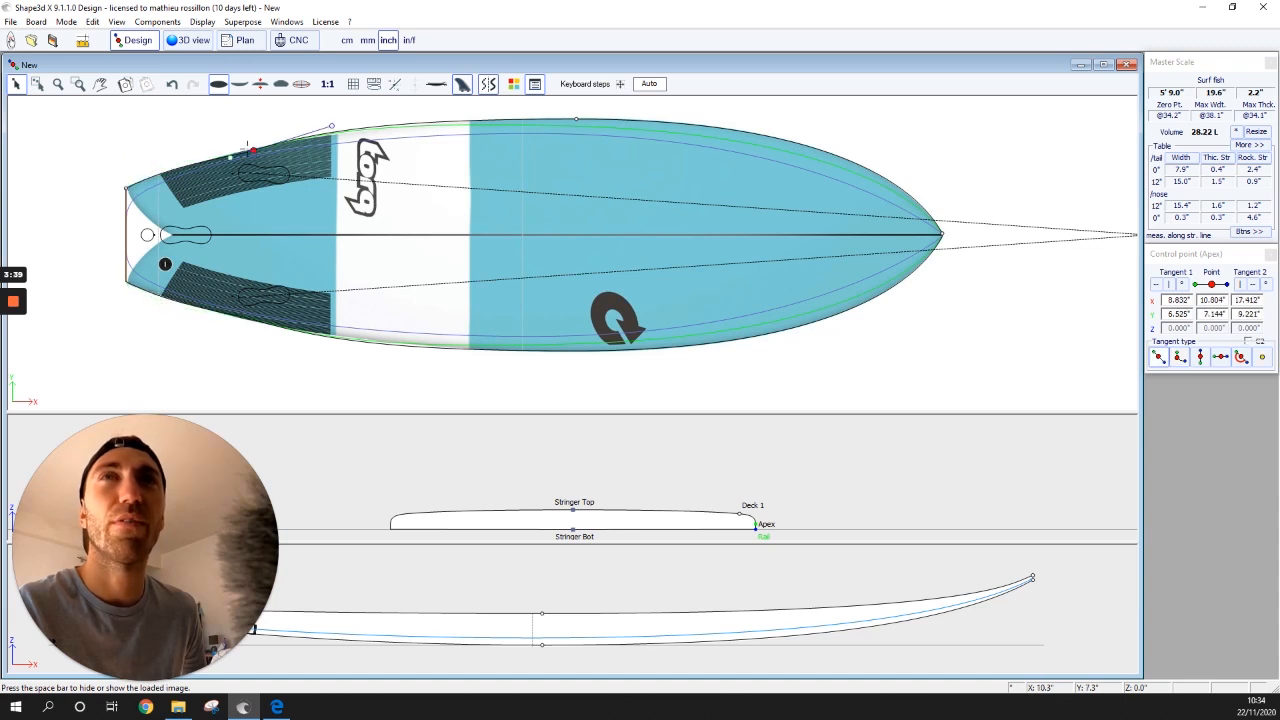
mouse_move(253, 150)
left_mouse_down()
mouse_move(216, 156)
mouse_move(239, 153)
left_mouse_up()
left_click(145, 169)
left_click_drag(145, 169, 131, 179)
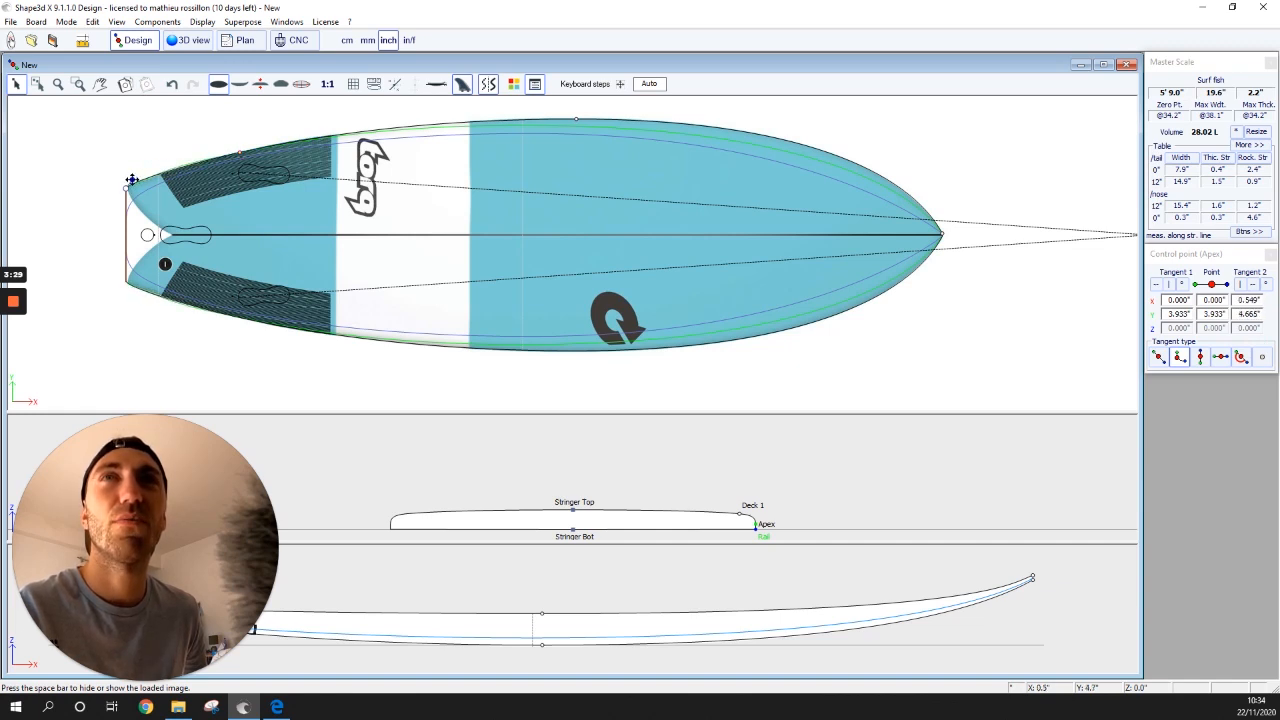
left_click(188, 40)
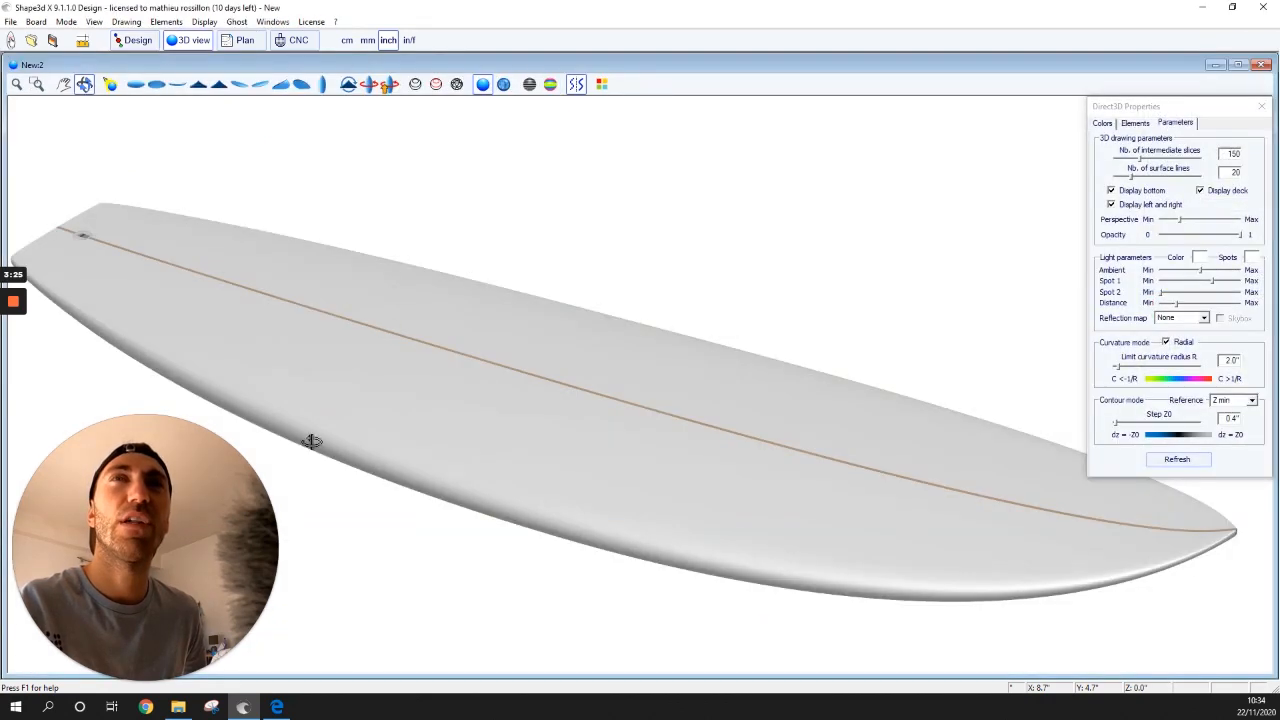
left_click_drag(311, 440, 326, 497)
left_click_drag(83, 240, 446, 106)
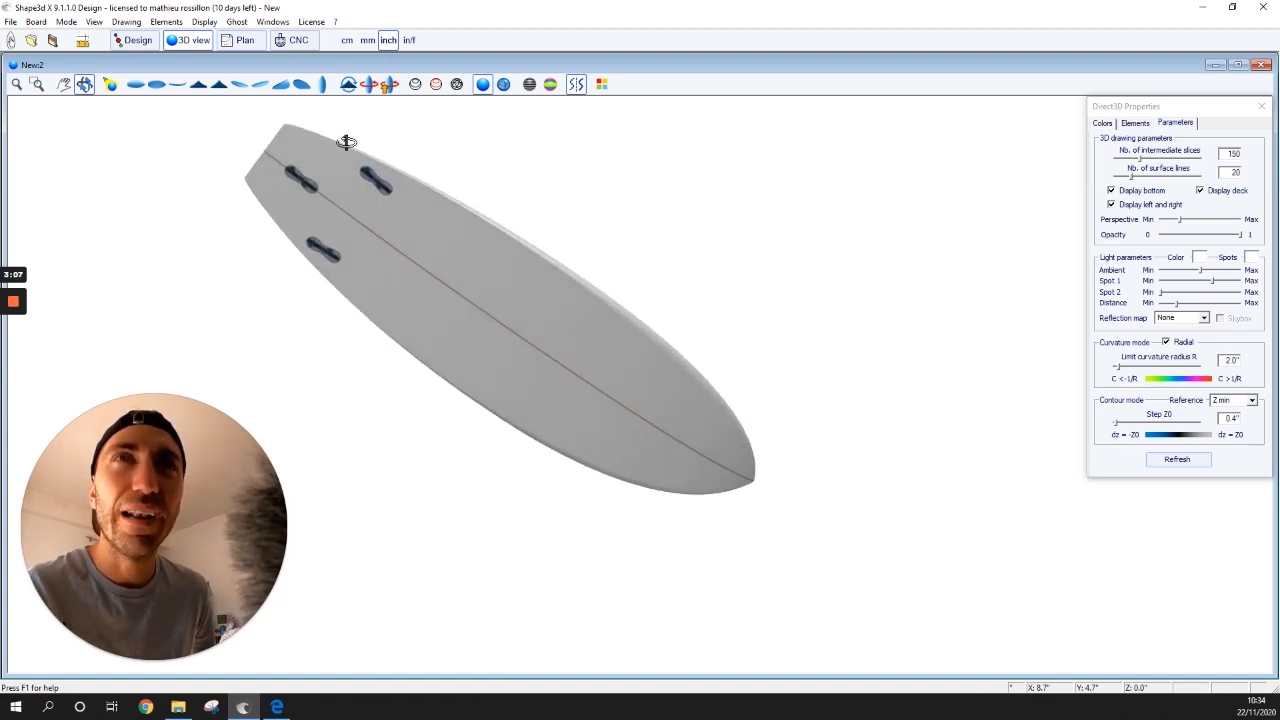
left_click_drag(398, 175, 340, 330)
left_click(133, 40)
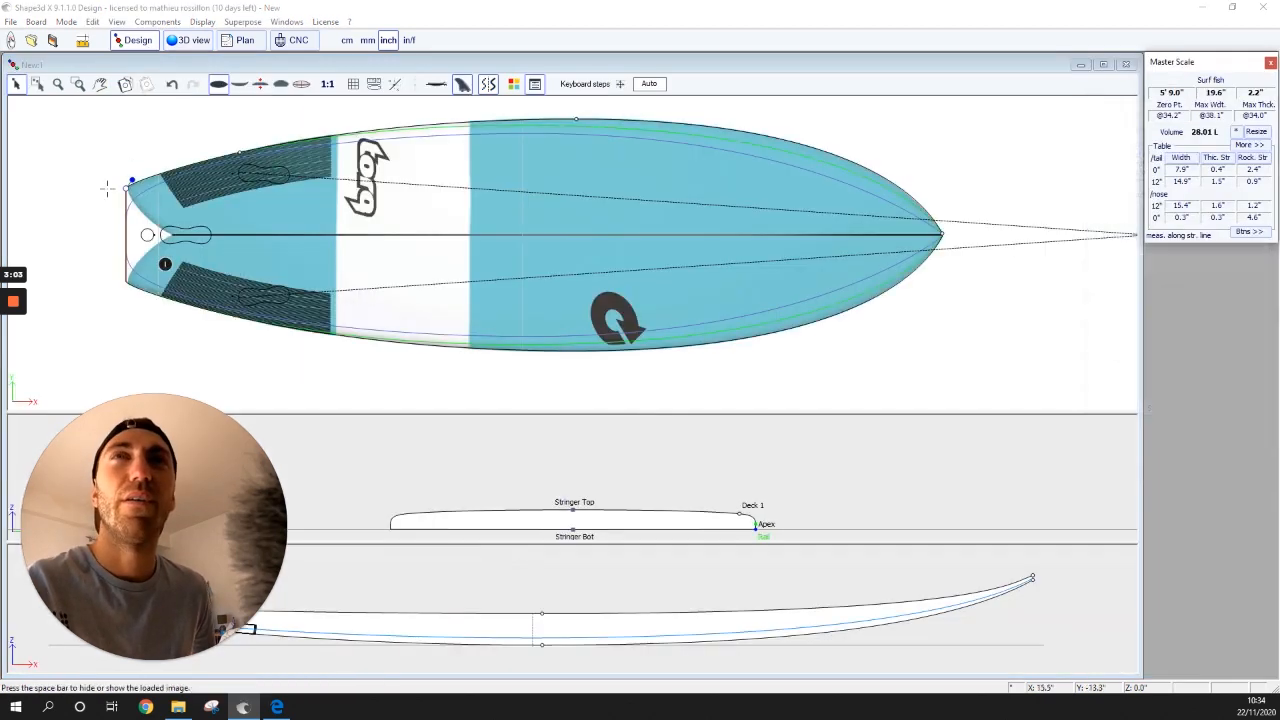
- Move the rail control point near the tail fin plugs left and down
left_click(239, 153)
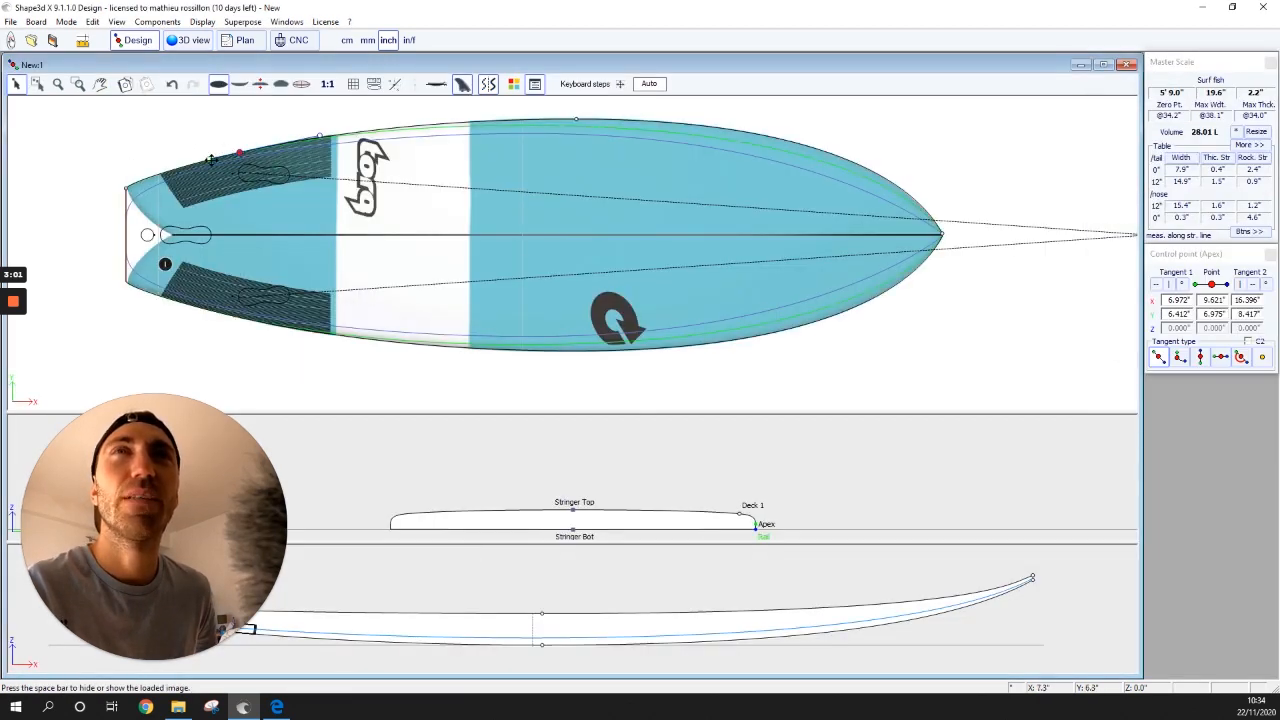
double_click(207, 158)
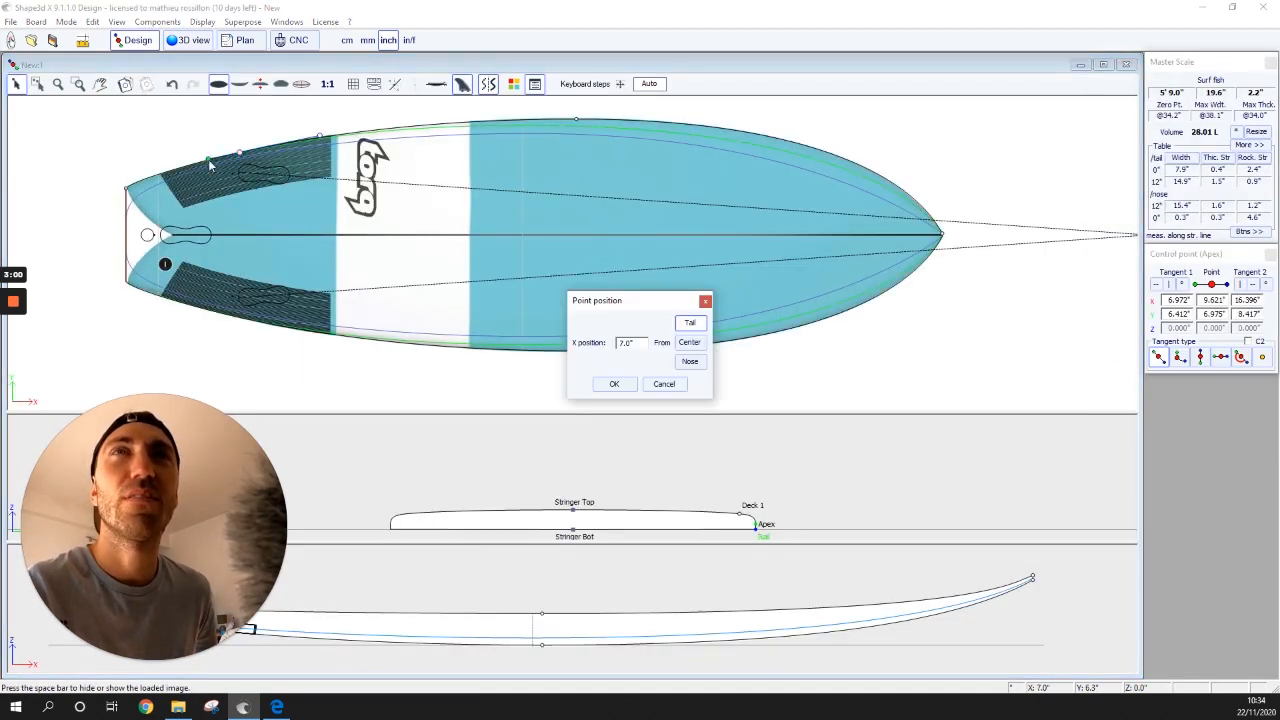
left_click(664, 383)
left_click_drag(240, 151, 206, 157)
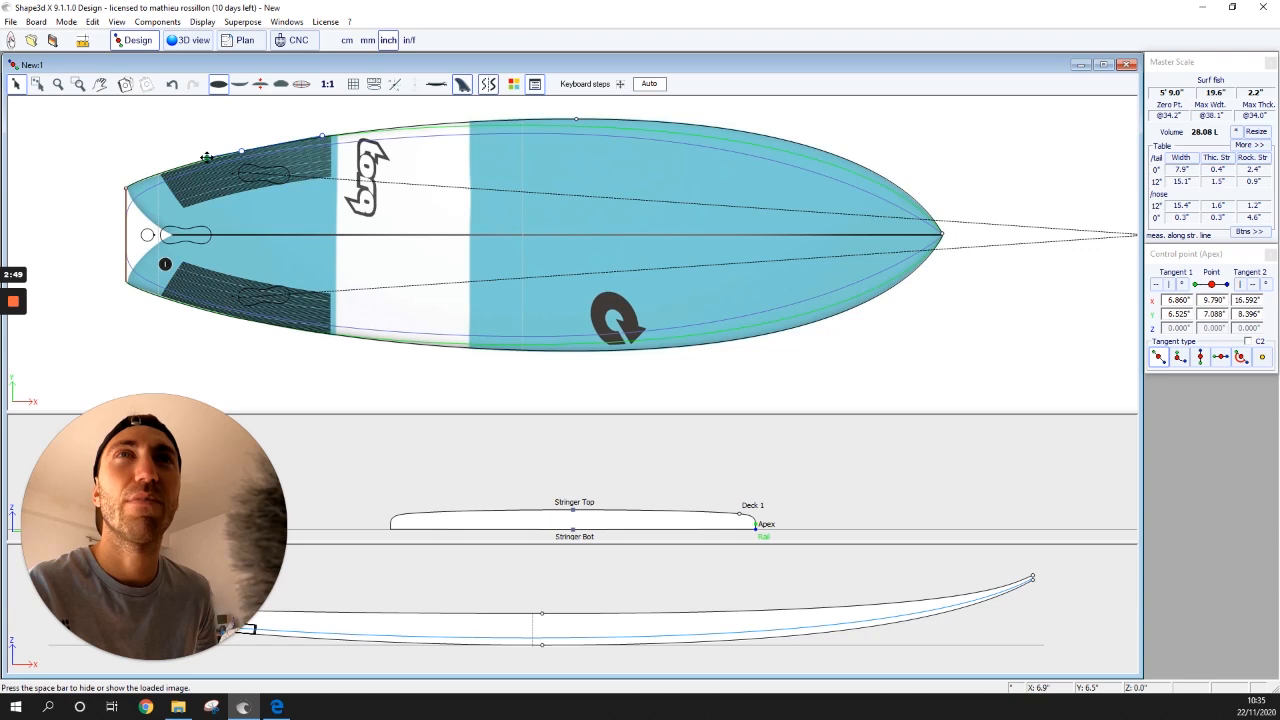
left_click(325, 203)
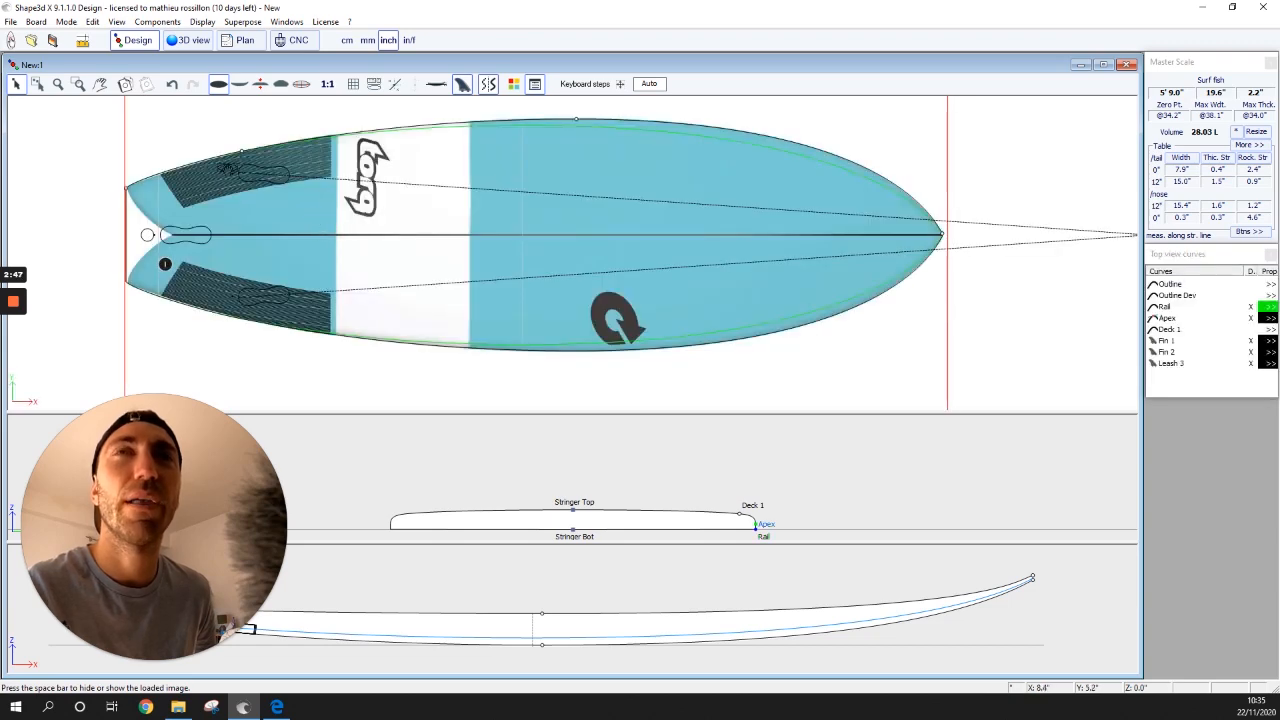
- Check the tail point, inspect the reshaped board in 3D, and open Size and parameters
left_click(126, 185)
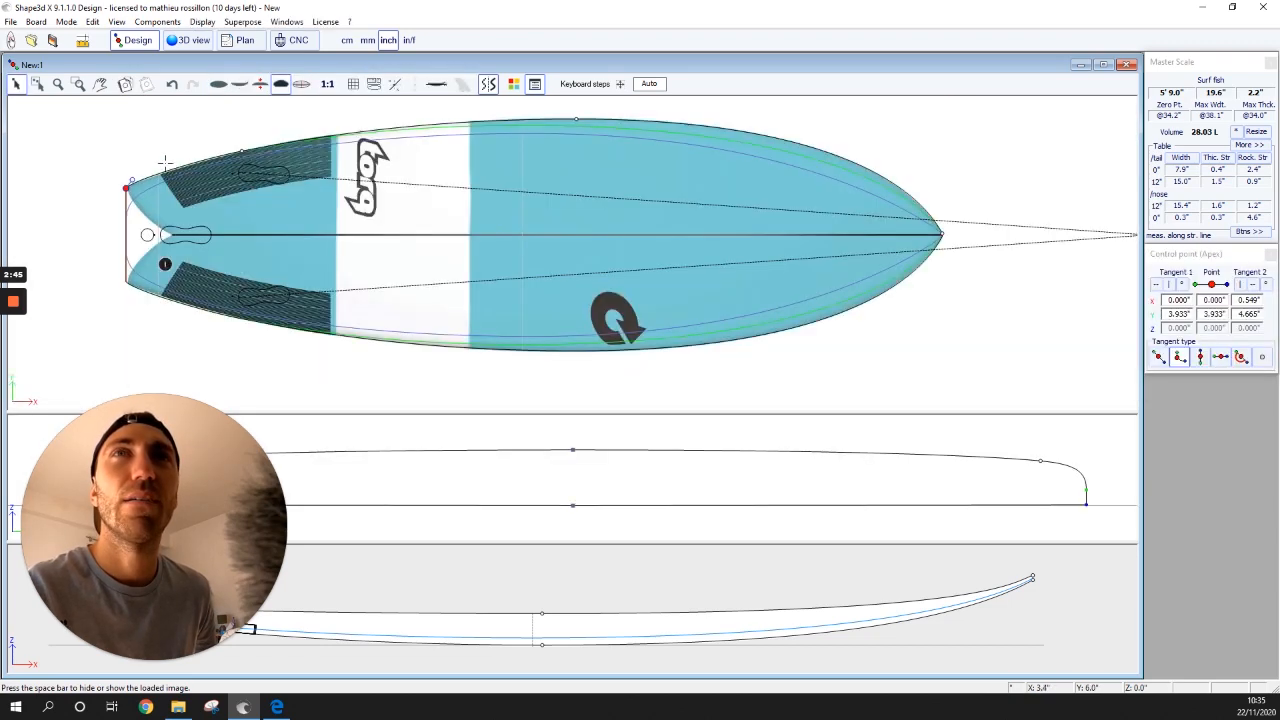
double_click(133, 177)
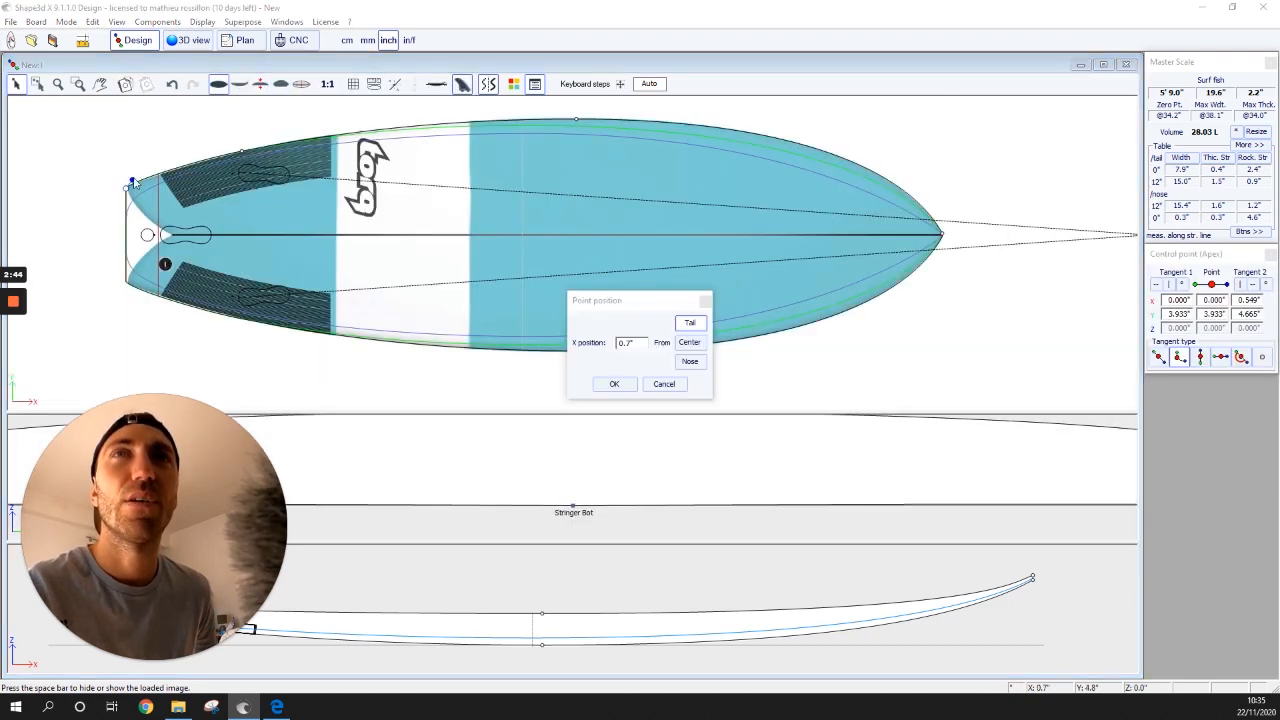
left_click(705, 302)
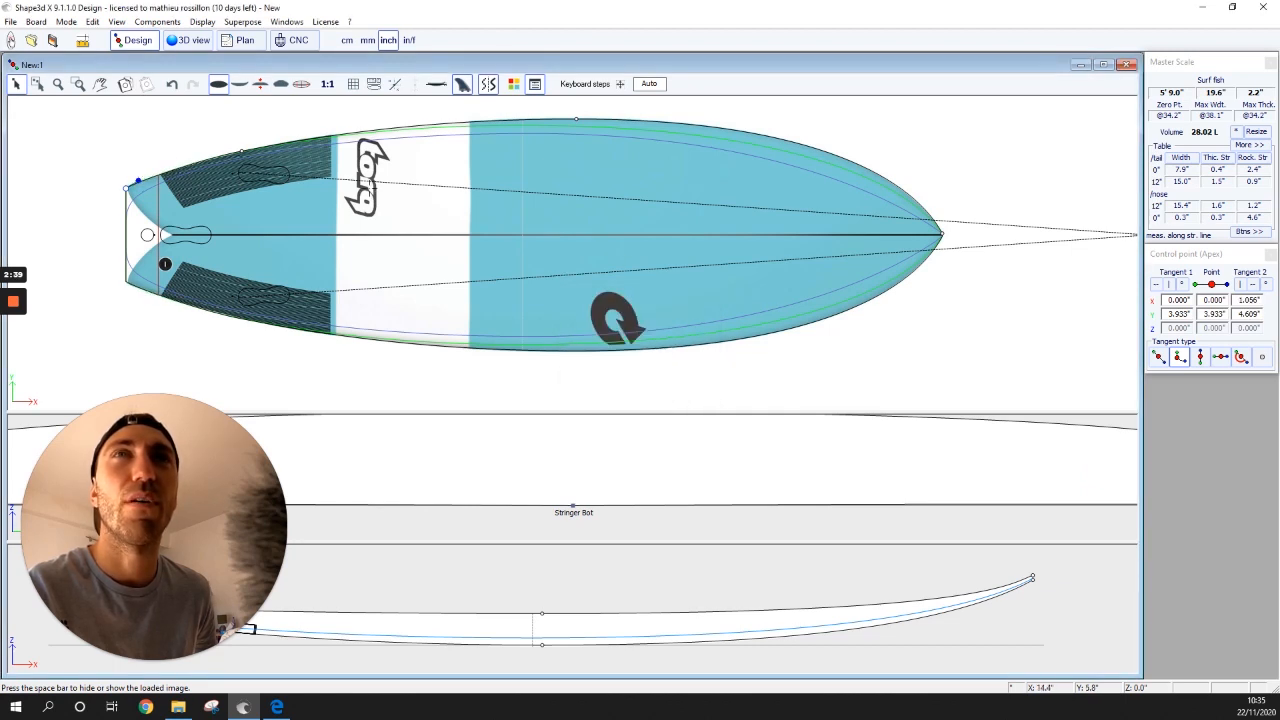
left_click(188, 41)
left_click_drag(471, 348, 628, 390)
left_click(133, 40)
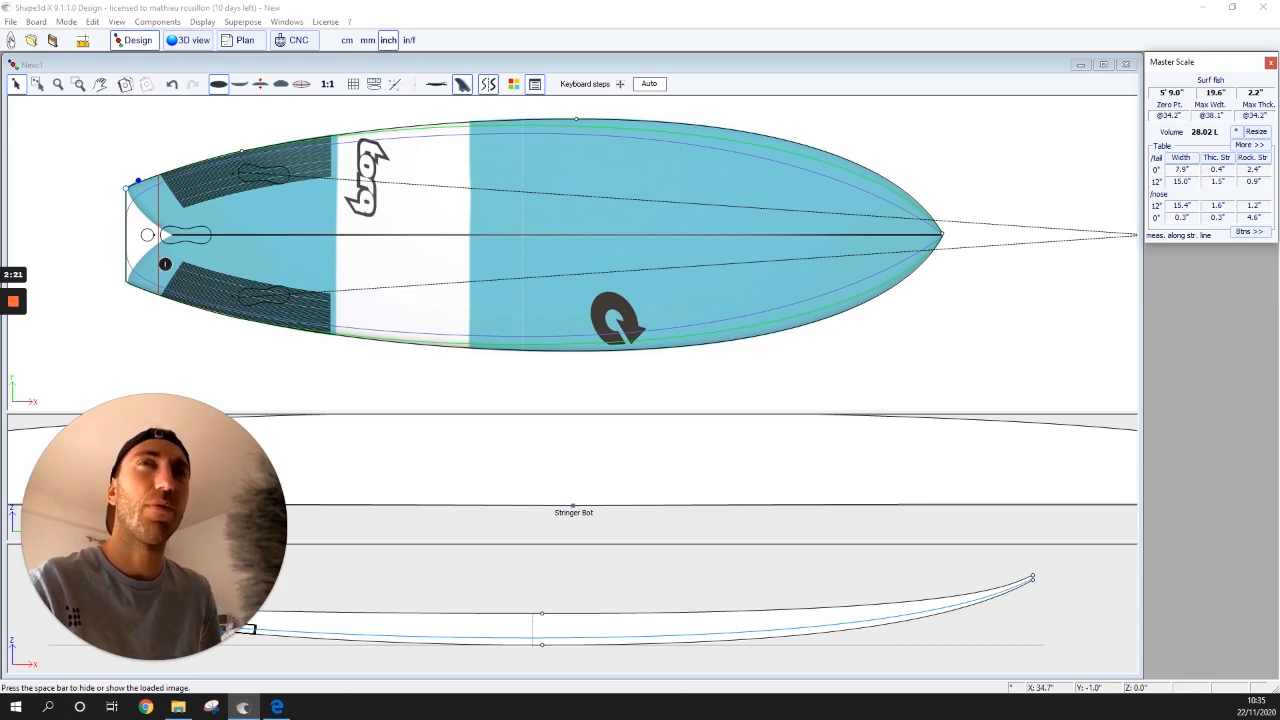
left_click(1256, 131)
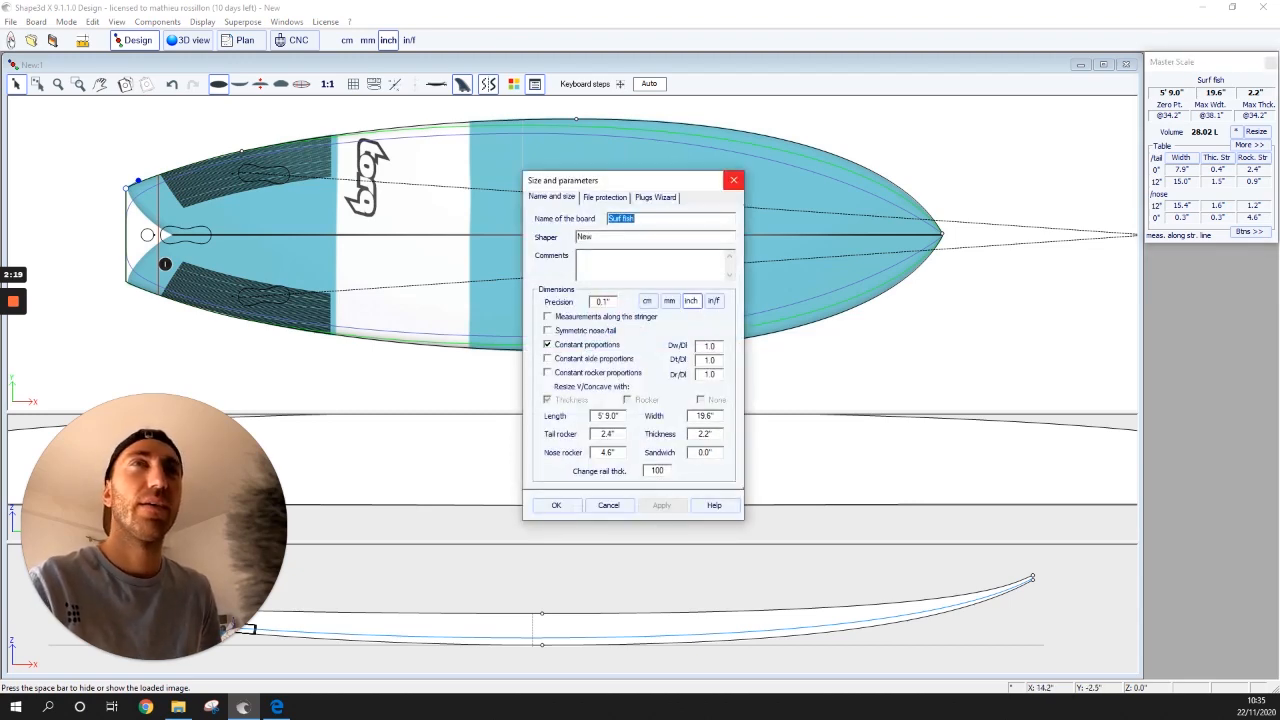
- Close Size and parameters, hide the Torq reference image, and enlarge the lower views
left_click(733, 180)
key("space")
key("space")
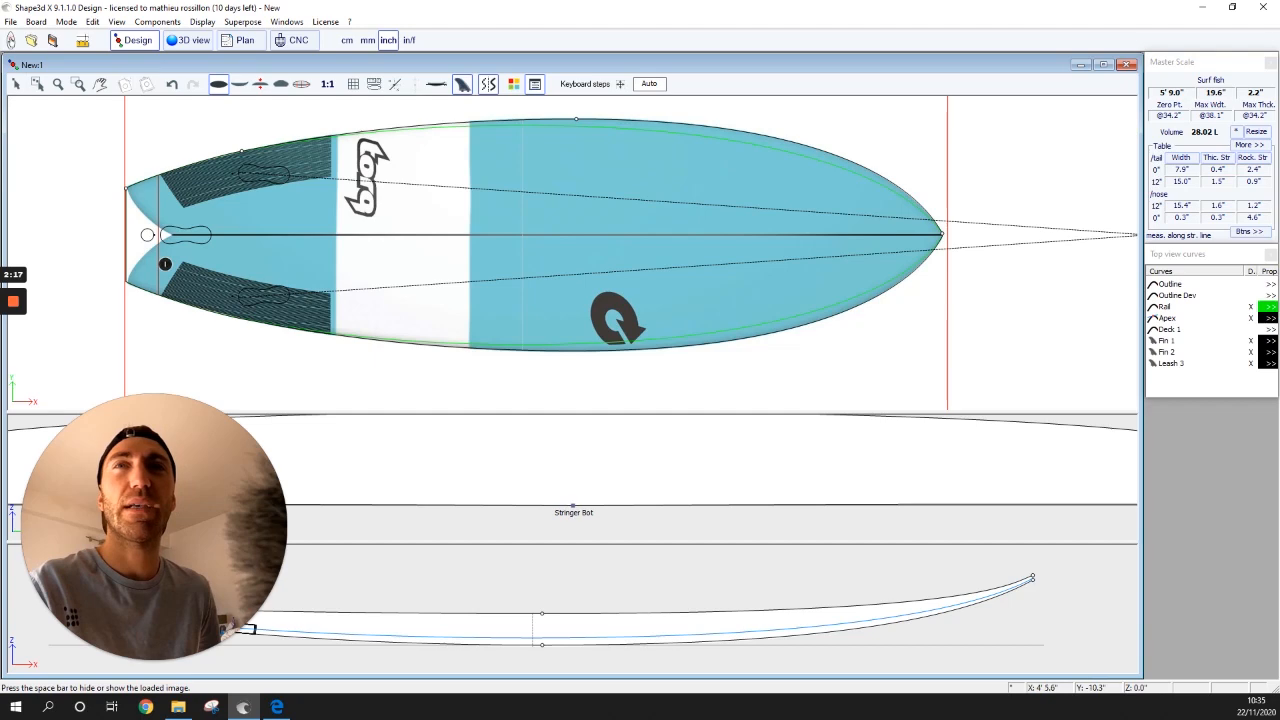
key("space")
key("space")
key("space")
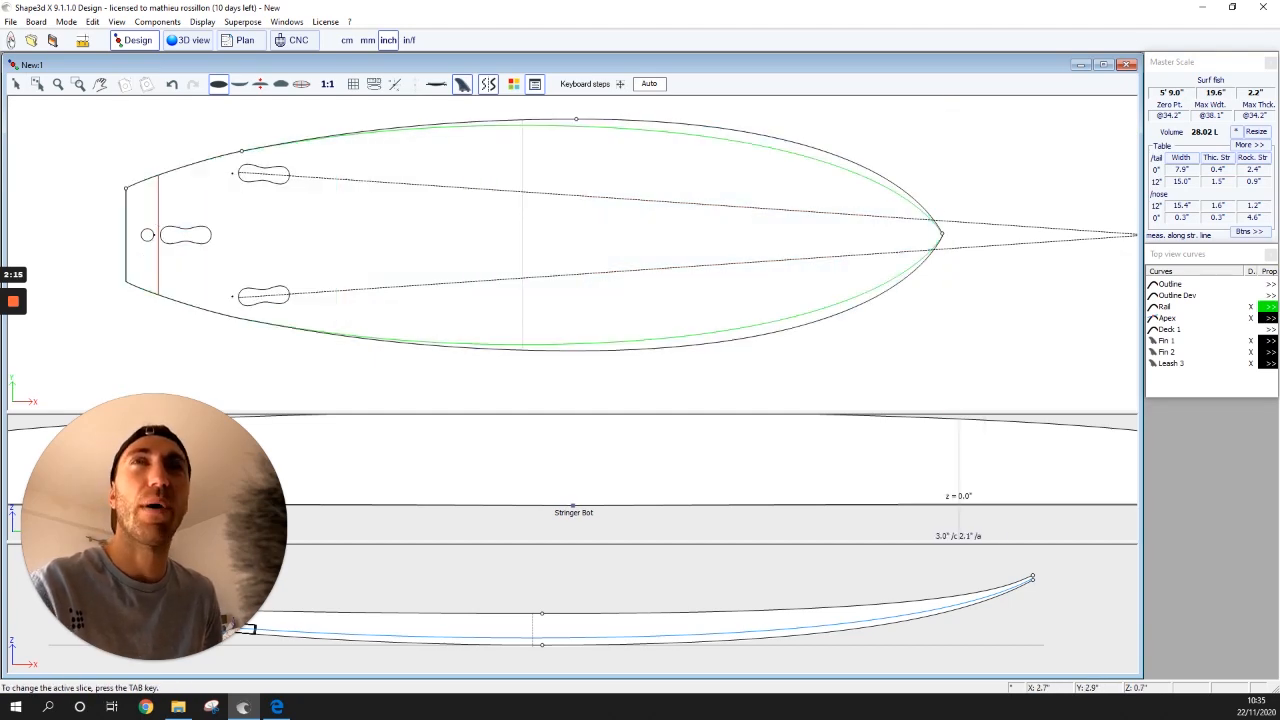
key("space")
key("space")
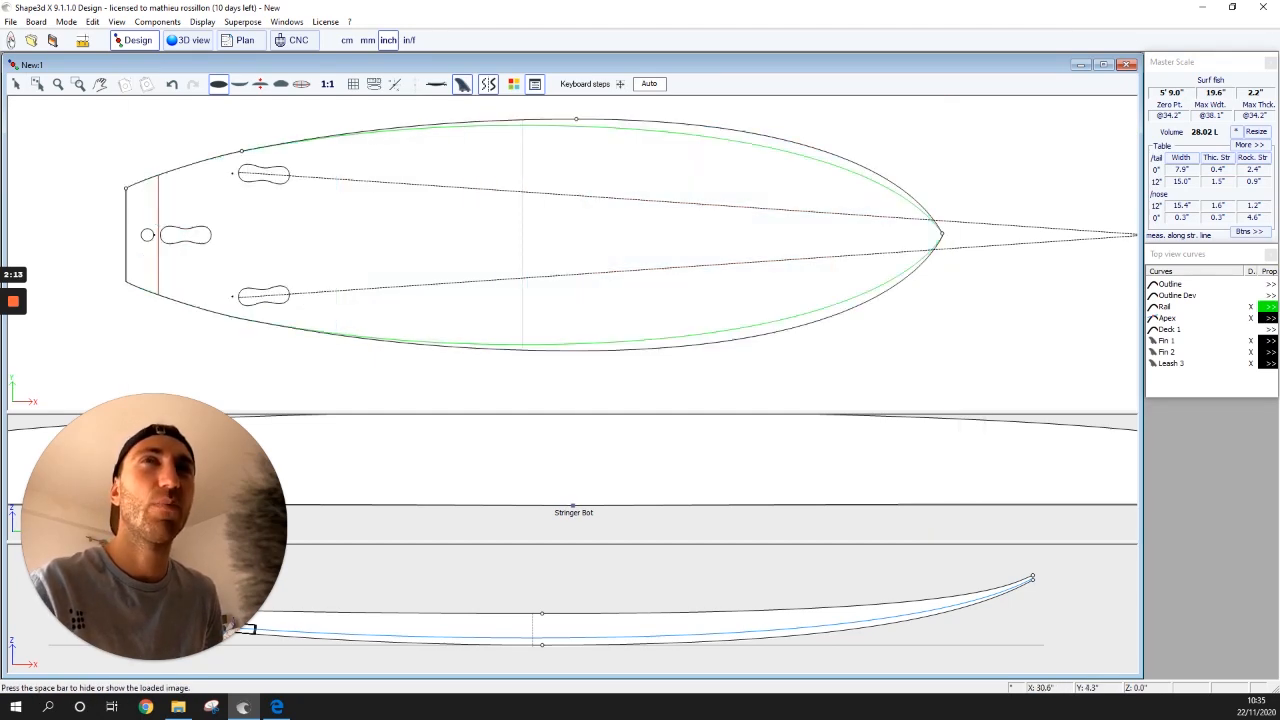
key("space")
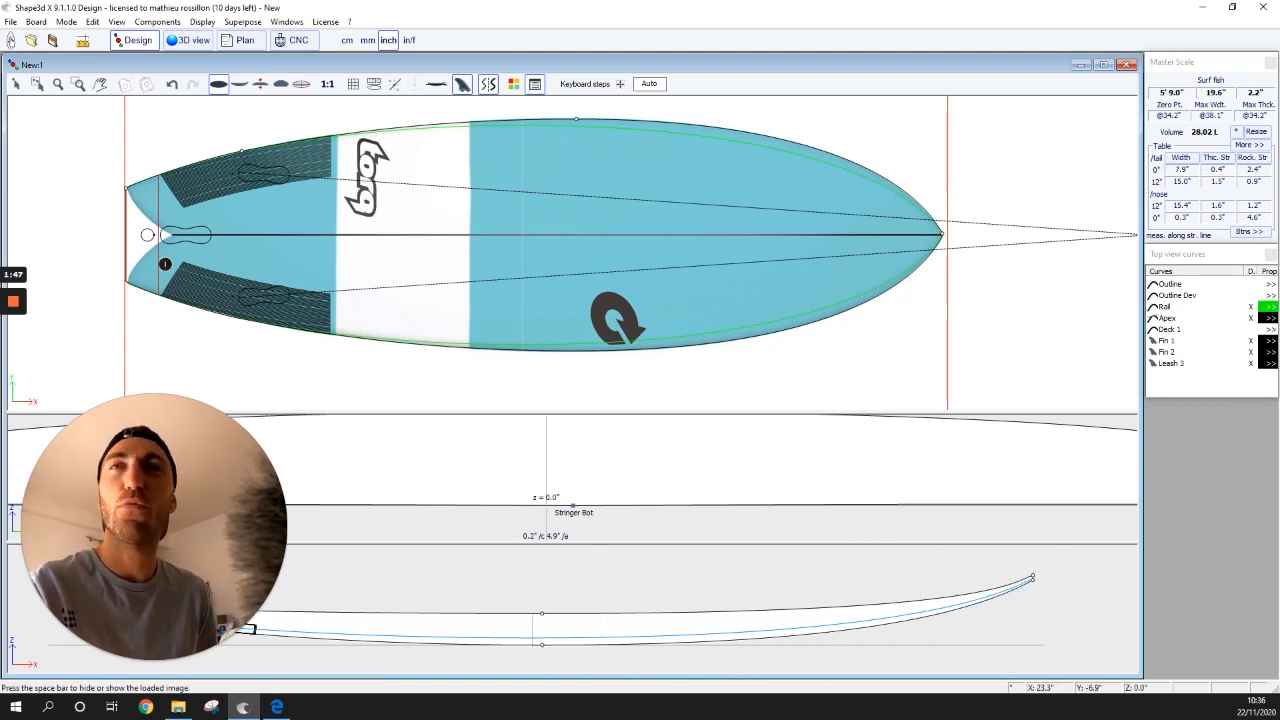
key("space")
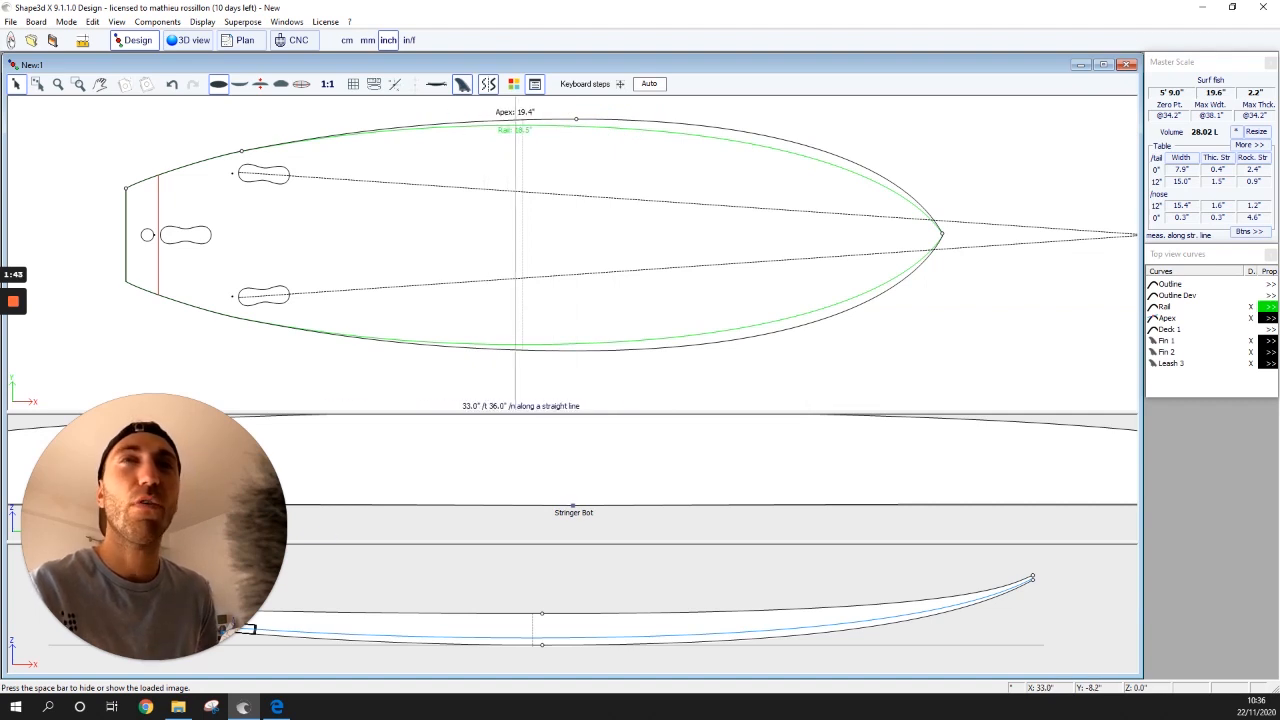
left_click_drag(545, 413, 556, 356)
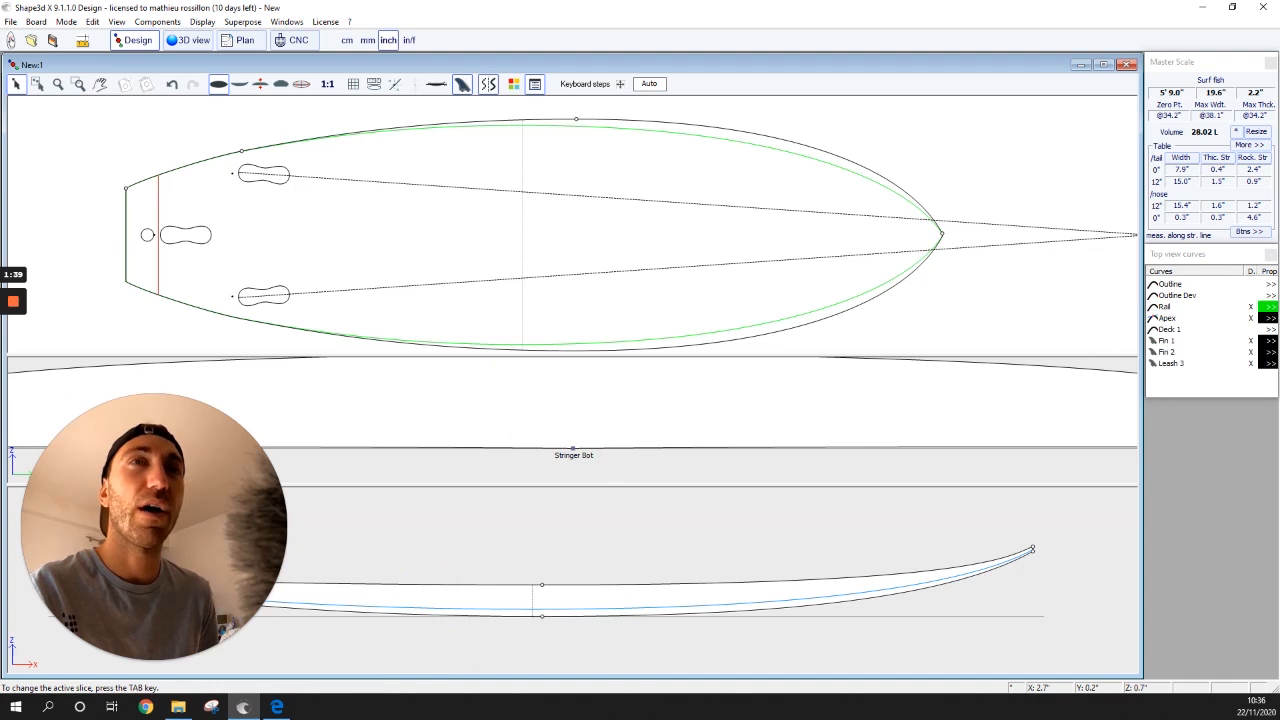
- Raise the pane dividers to give the lower profile views more room
scroll(630, 328, "down", 5)
scroll(617, 408, "down", 6)
scroll(620, 389, "up", 2)
left_click_drag(606, 356, 606, 300)
scroll(545, 181, "down", 4)
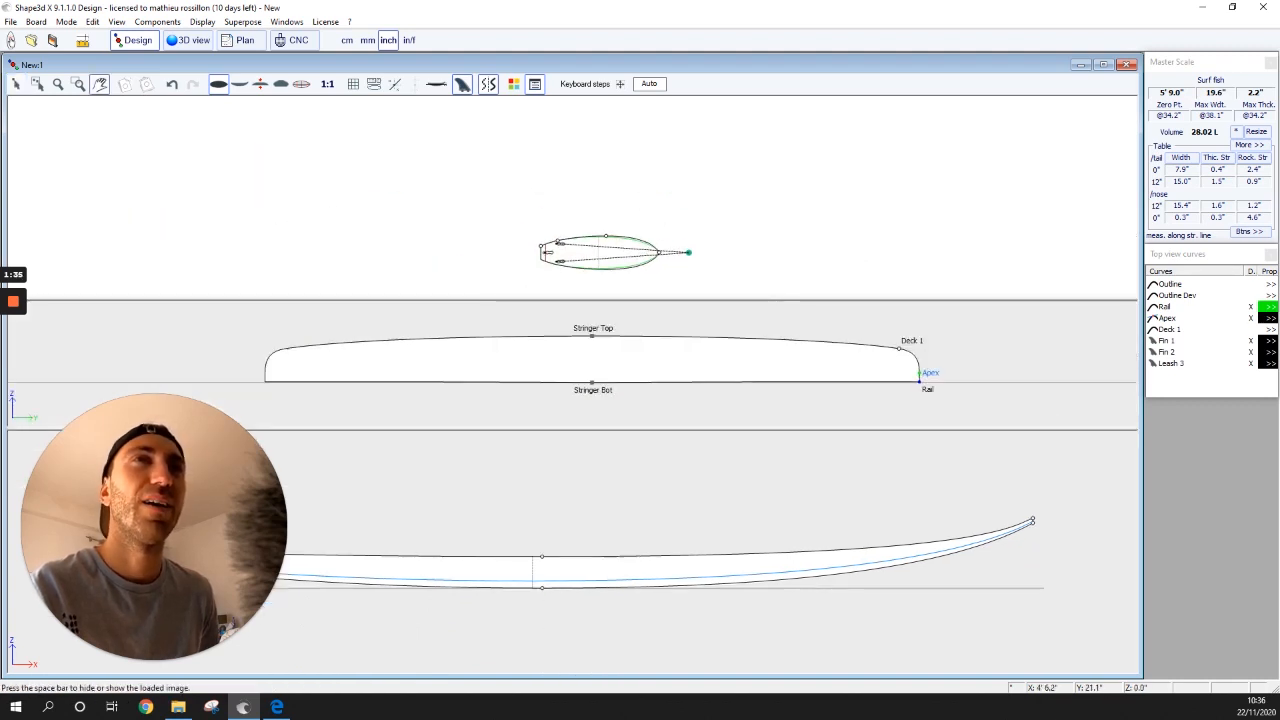
scroll(545, 181, "up", 4)
left_click_drag(610, 428, 610, 300)
- Rotate the Torq ghost image by -90 degrees in the side view
right_click(586, 240)
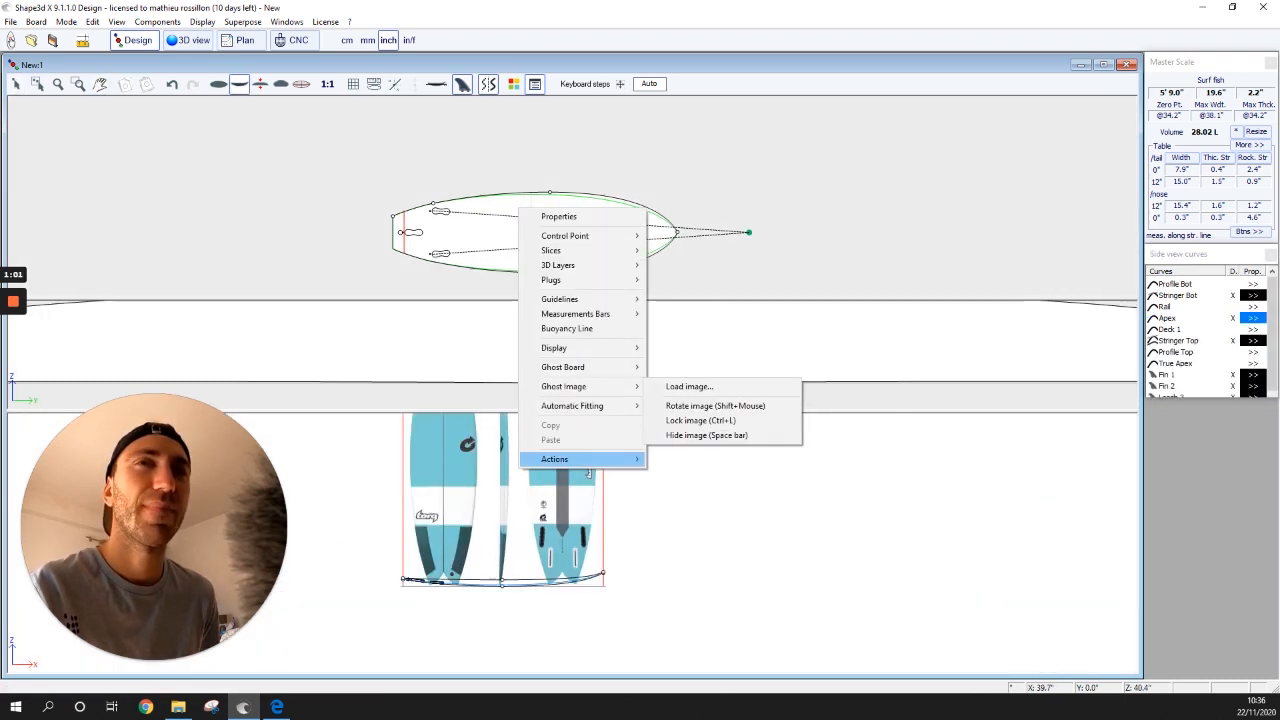
left_click(588, 472)
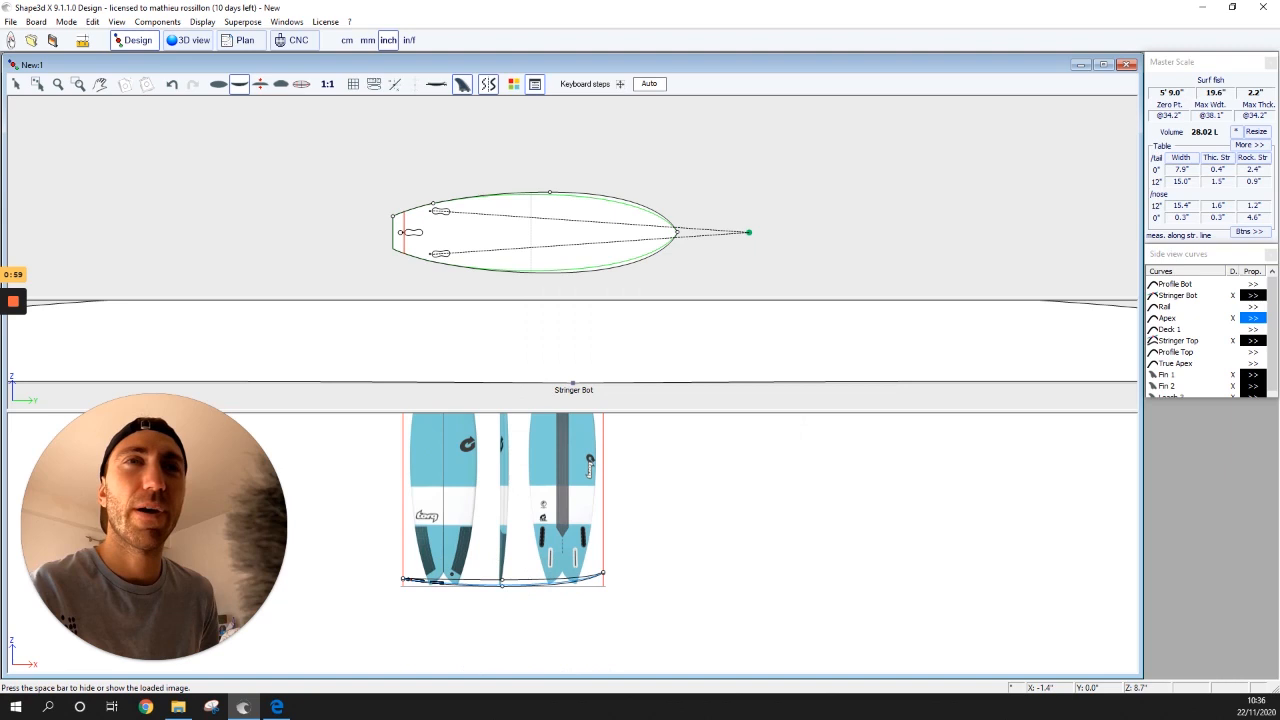
right_click(588, 472)
mouse_move(600, 418)
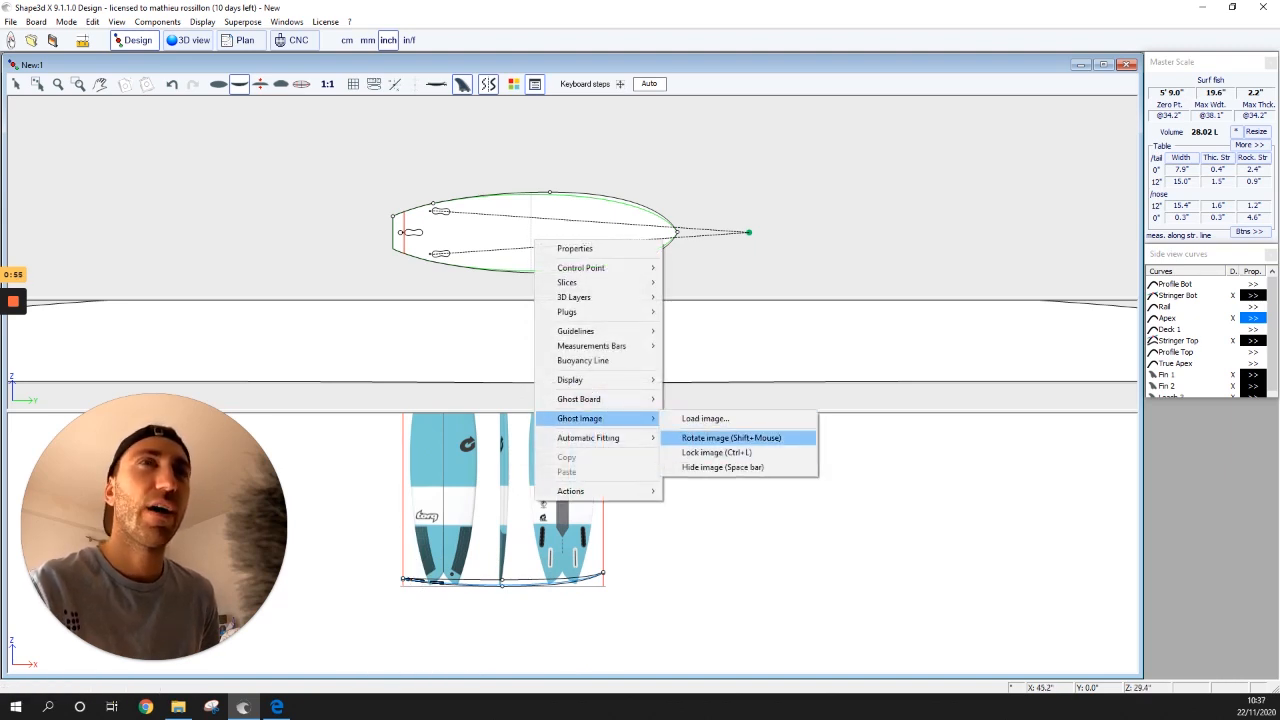
left_click(731, 438)
left_click(661, 334)
type("-180.0")
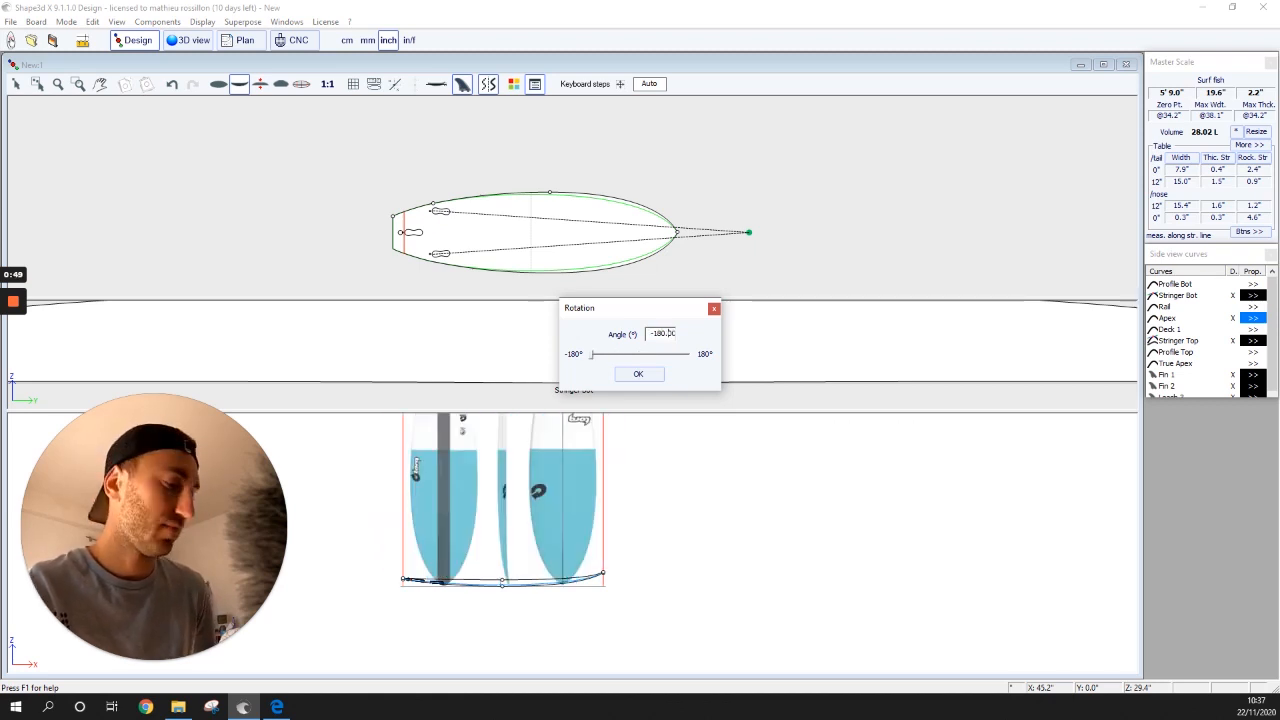
key("BackSpace")
key("BackSpace")
key("BackSpace")
type("90")
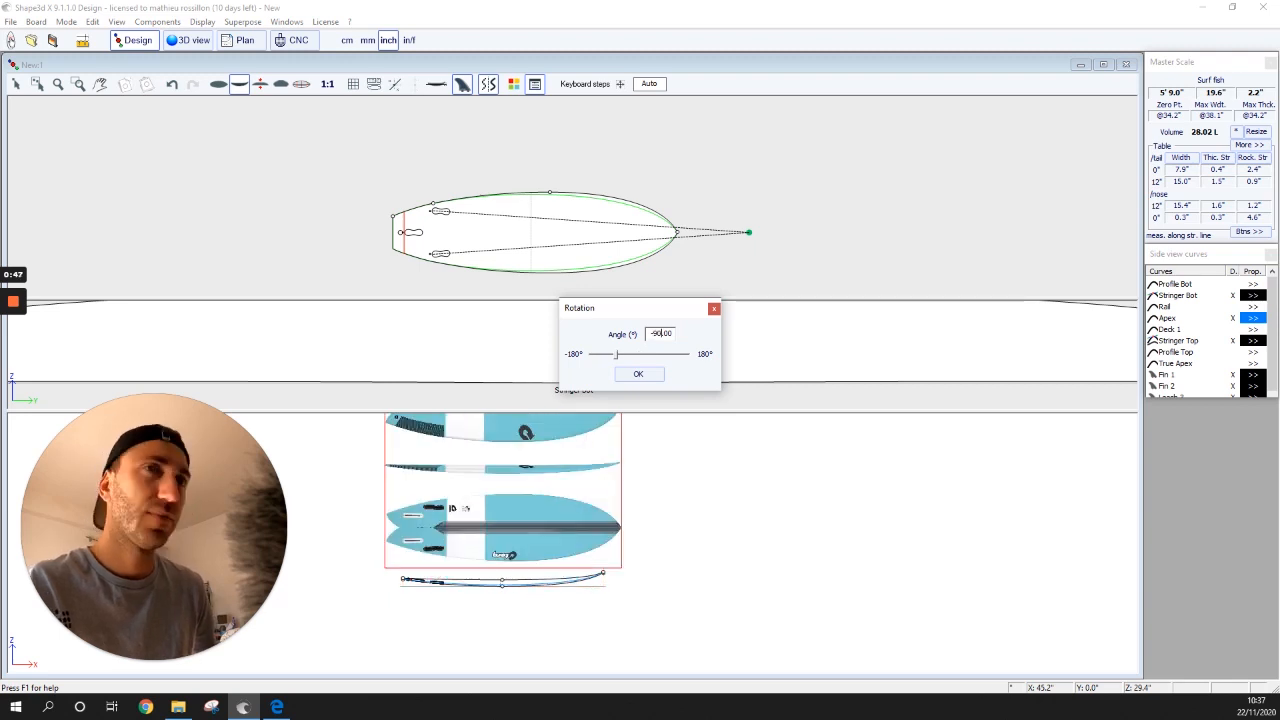
left_click(638, 374)
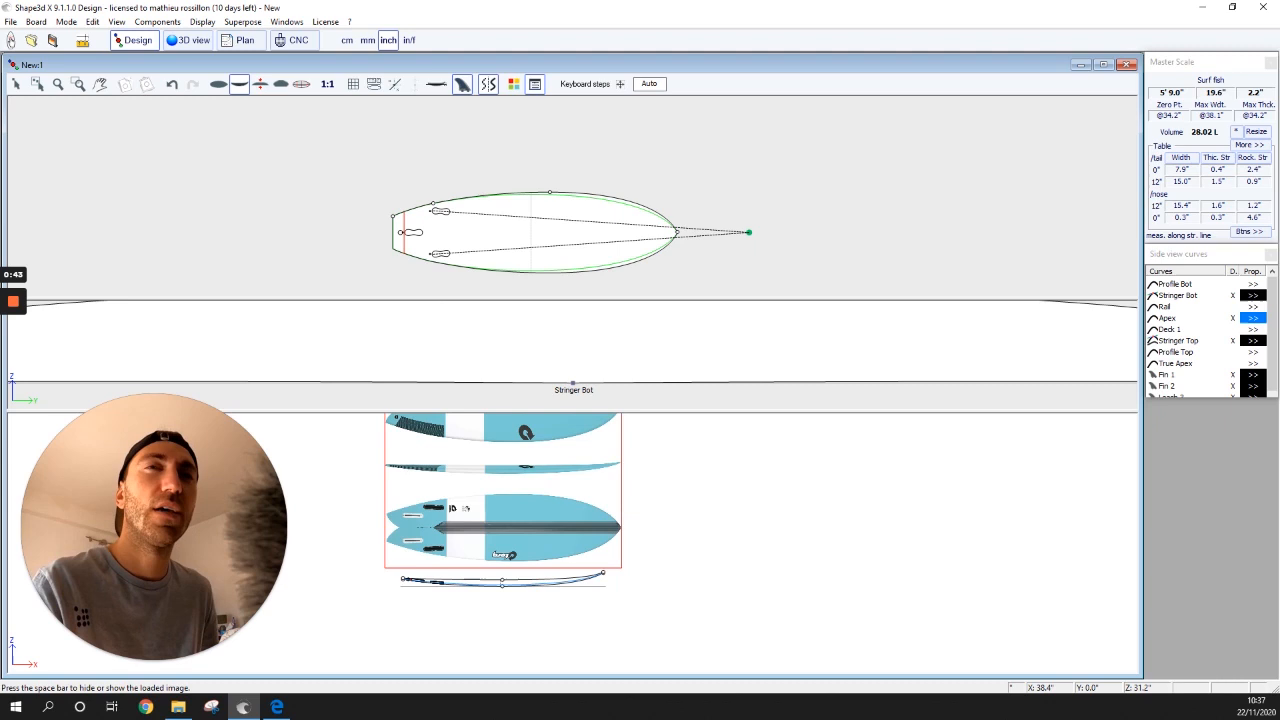
- Fit the rotated reference image and drag it down onto the board's rocker curves
double_click(511, 556)
double_click(511, 556)
left_click(638, 374)
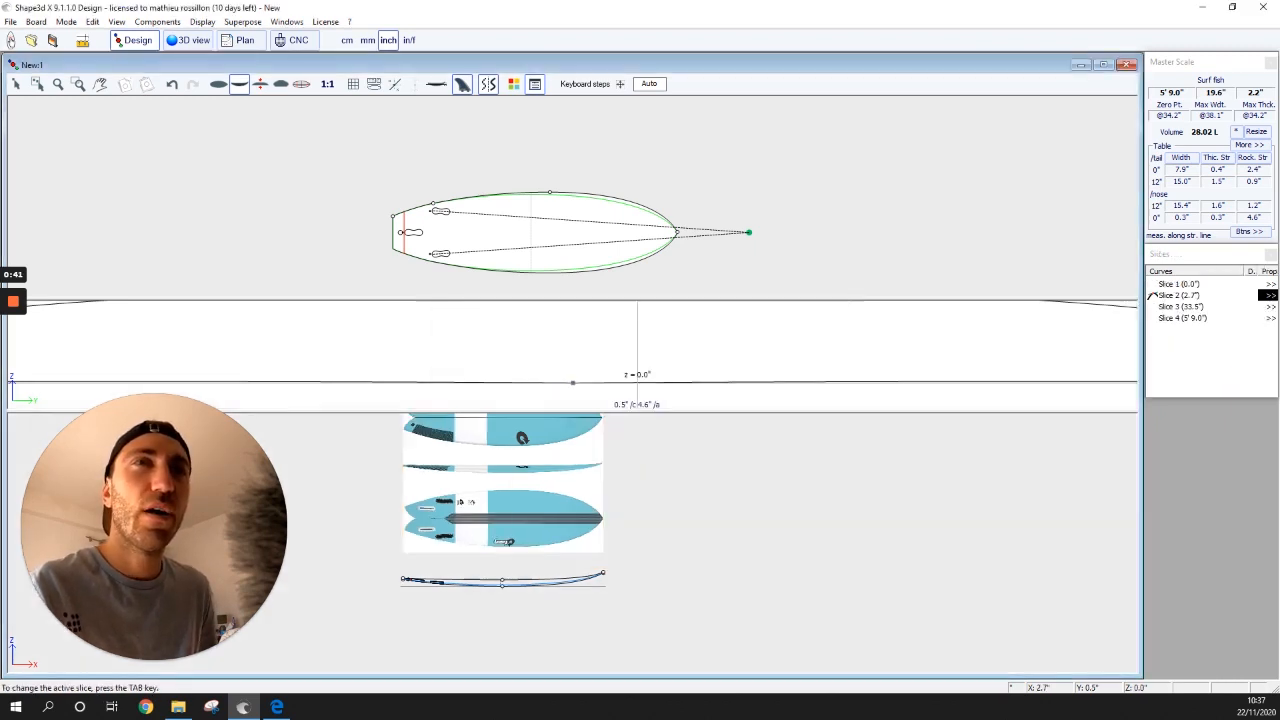
left_click(467, 471)
left_click_drag(461, 401, 461, 514)
key("Up")
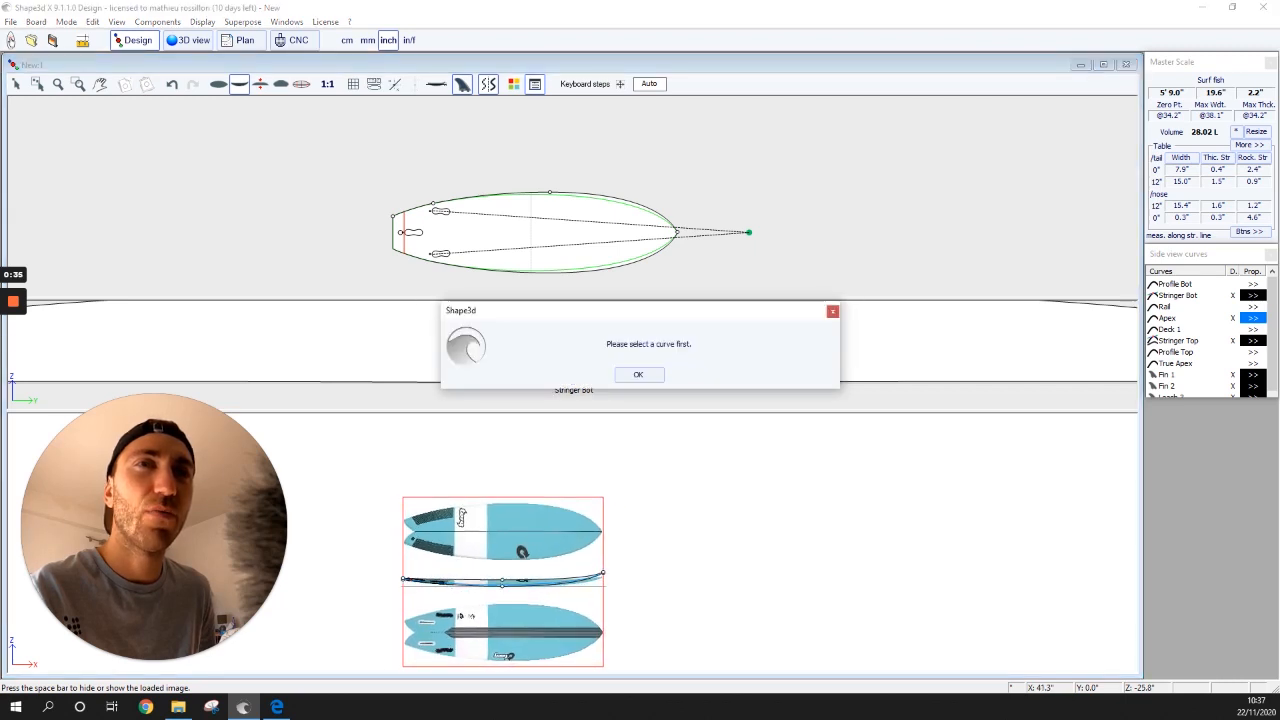
key("Return")
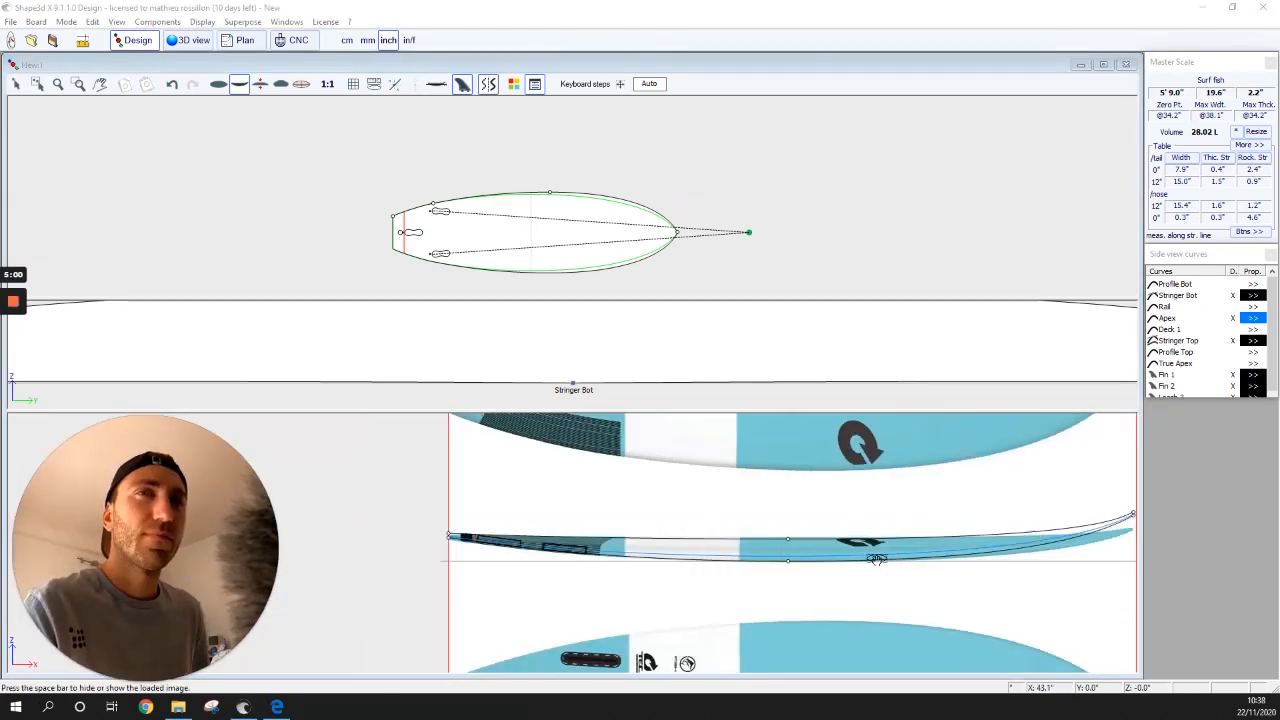
- Shift and tilt the Torq image so its tail meets the Surf fish rocker's tail end
scroll(1055, 567, "down", 1)
scroll(1038, 563, "up", 1)
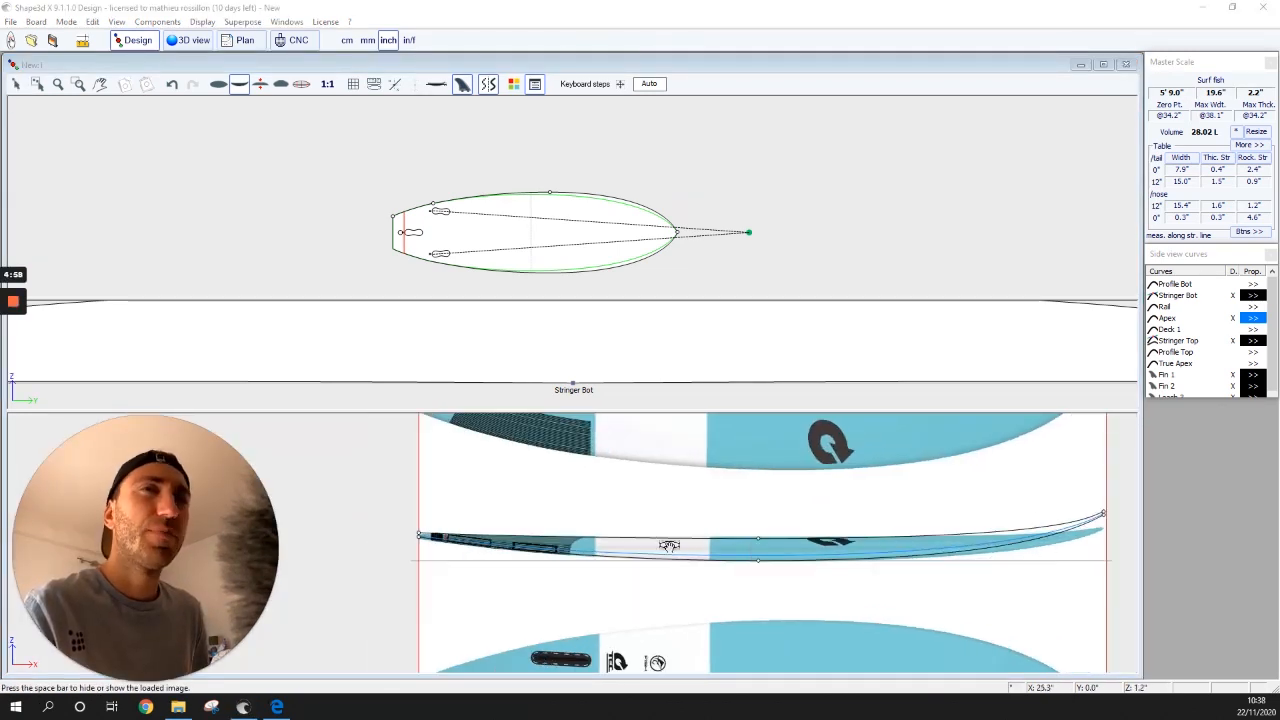
scroll(669, 546, "up", 1)
double_click(898, 526)
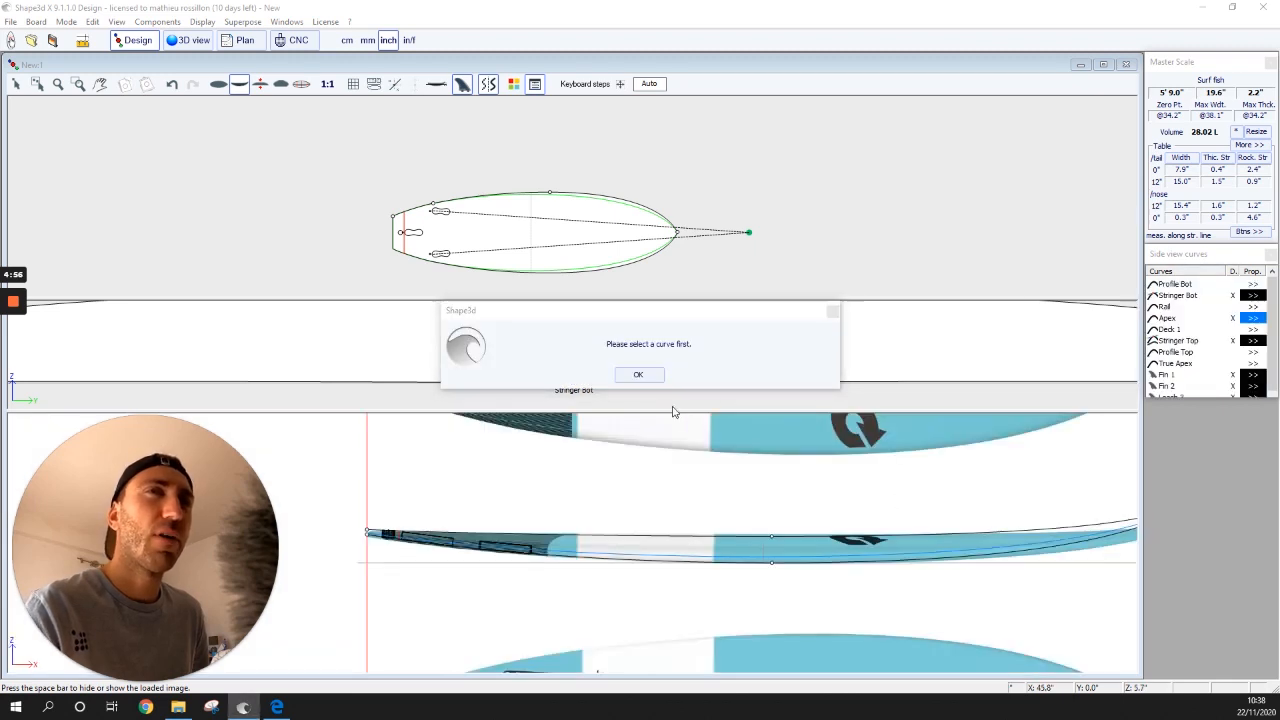
left_click(638, 374)
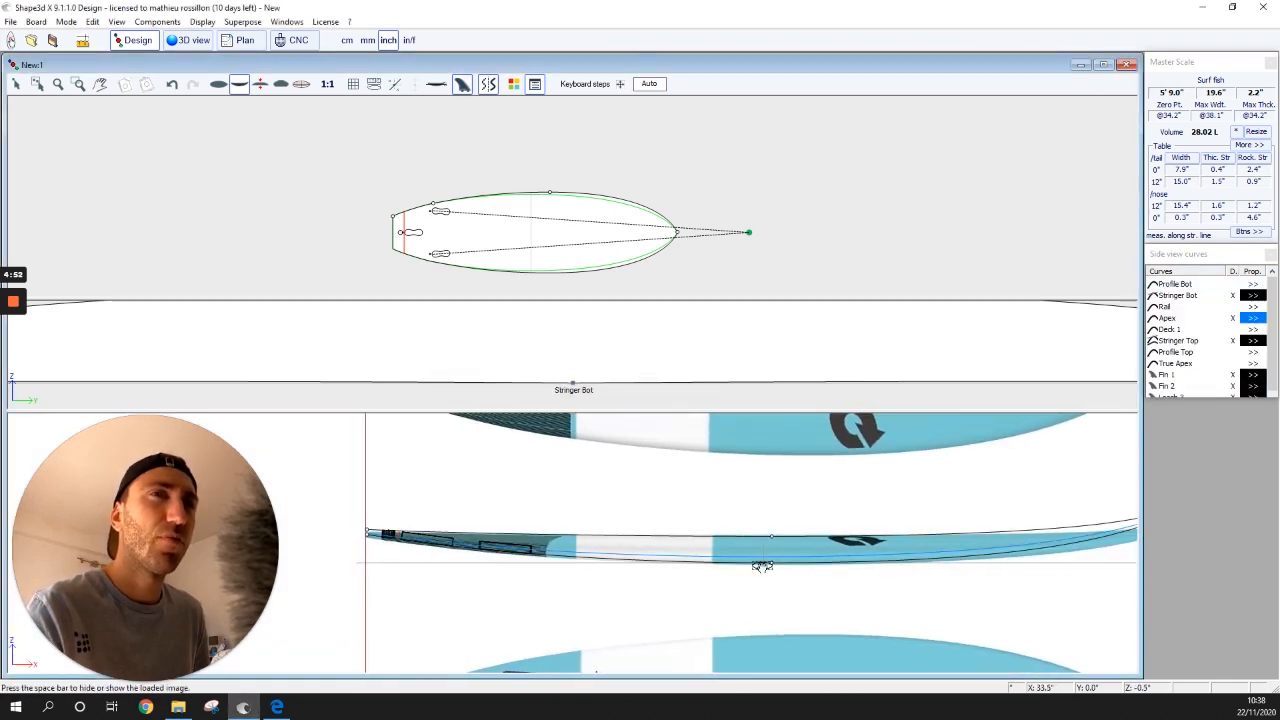
double_click(848, 503)
left_click(652, 377)
left_click(1014, 514)
left_click(640, 375)
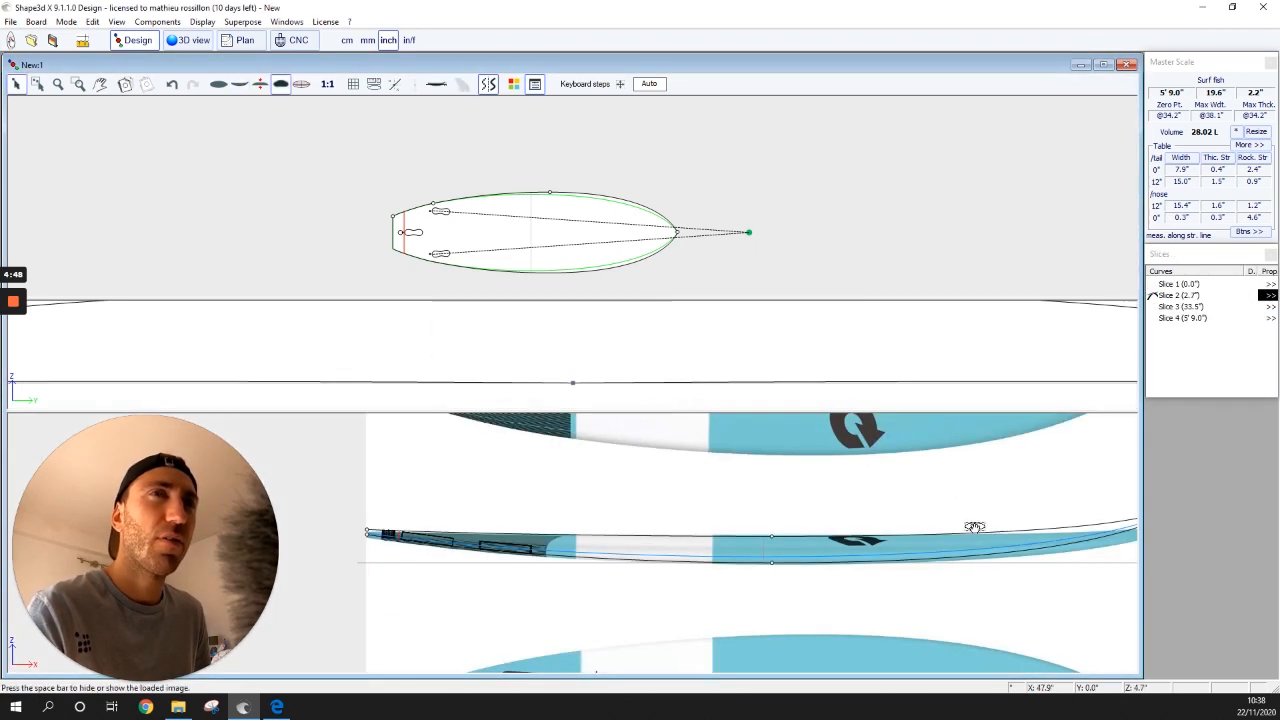
left_click(966, 492)
left_click(643, 374)
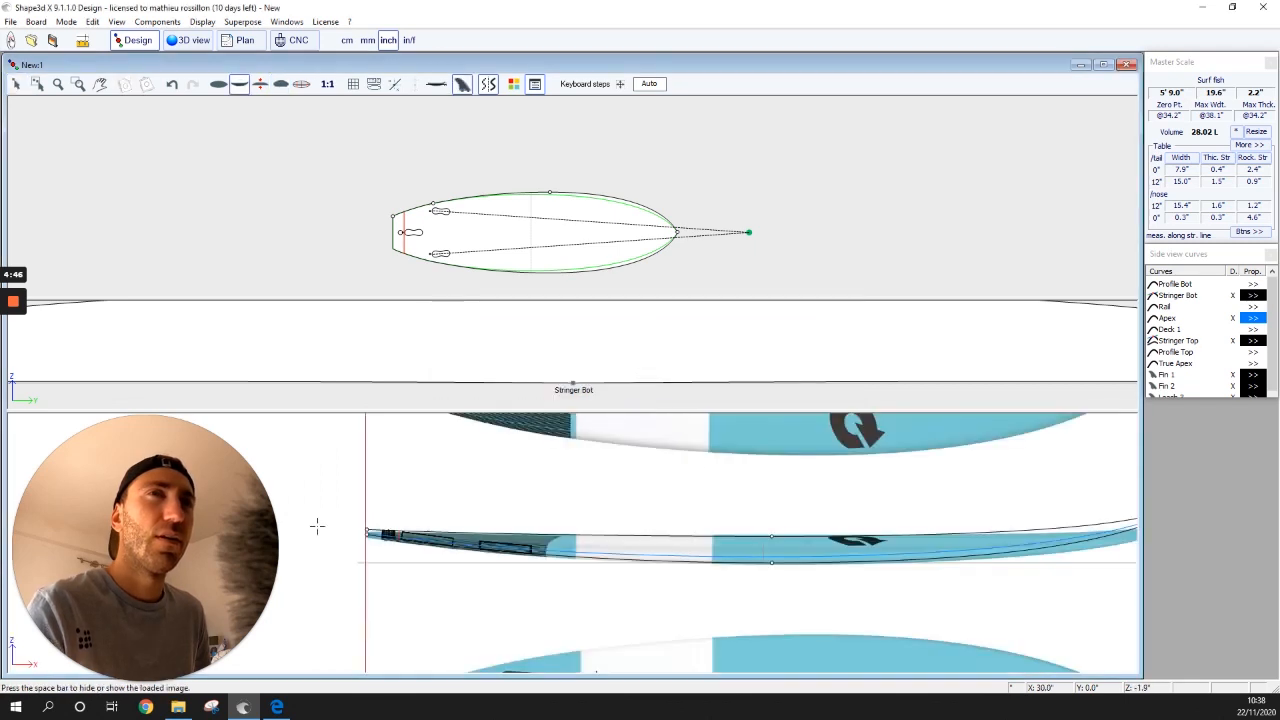
left_click_drag(640, 462, 636, 460)
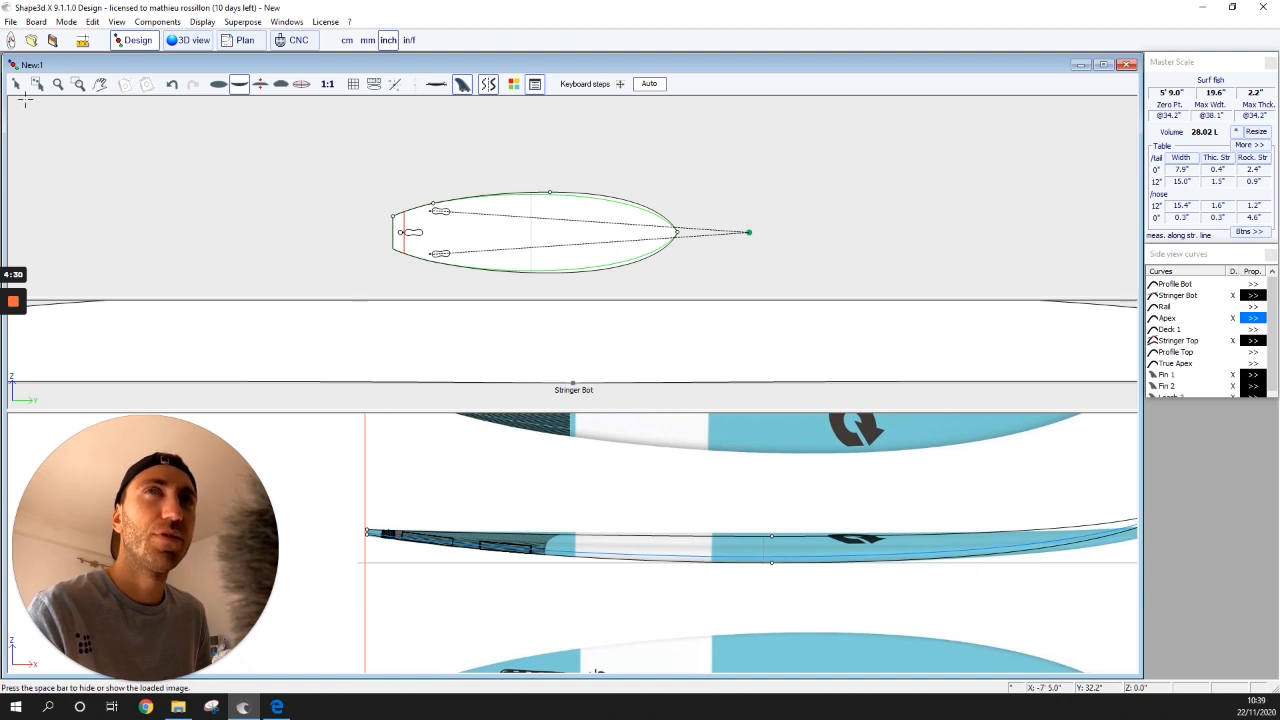
- Raise the middle Stringer Top point, making the board 2.5" thick at 30.53 L
left_click(772, 533)
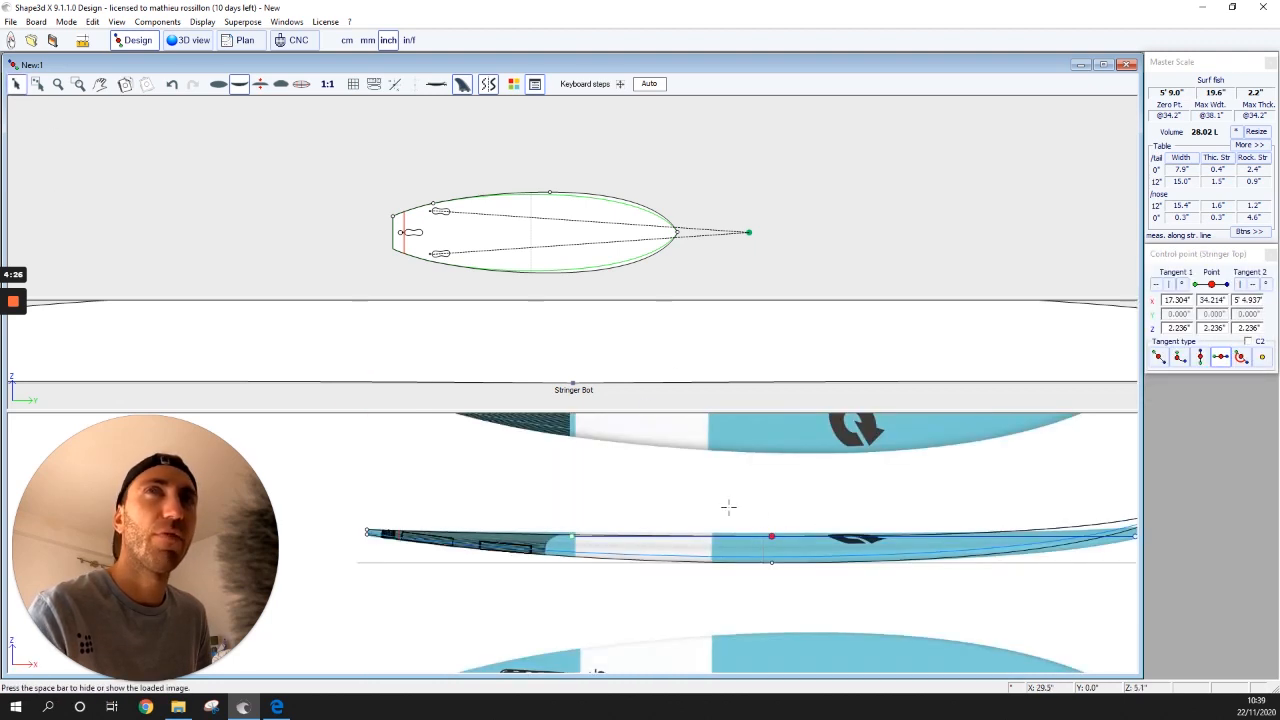
double_click(770, 537)
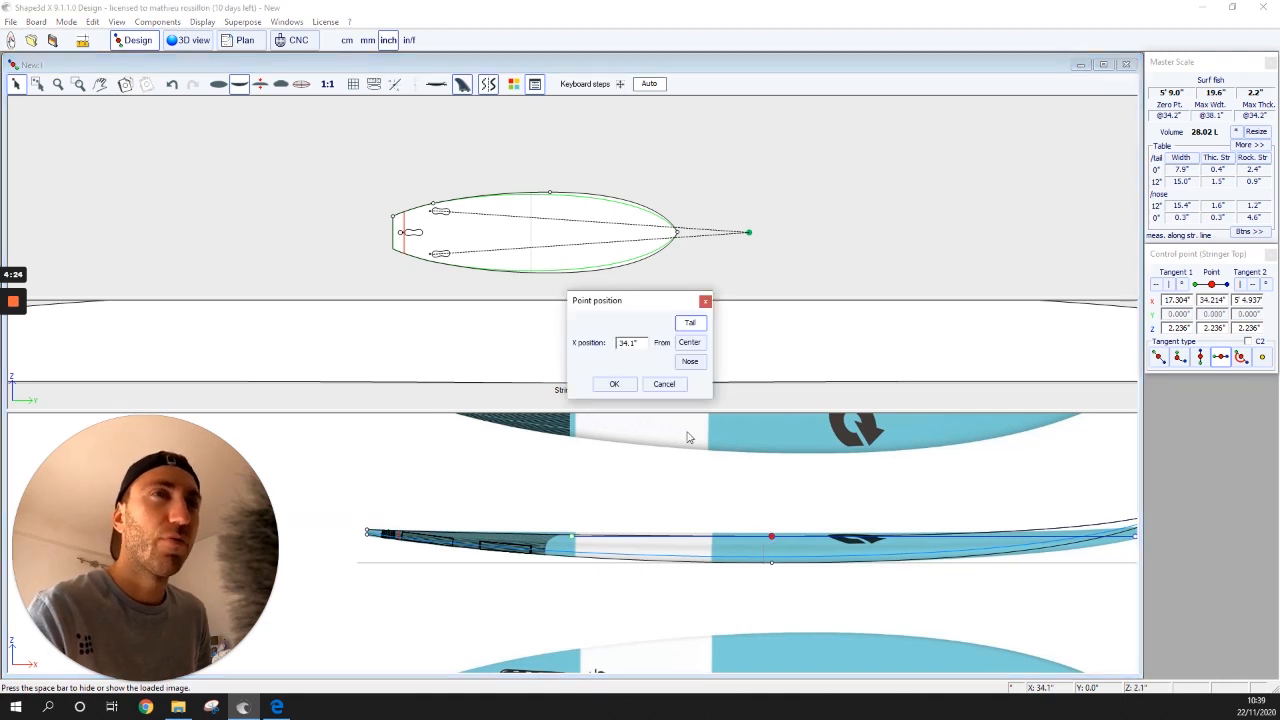
left_click(664, 384)
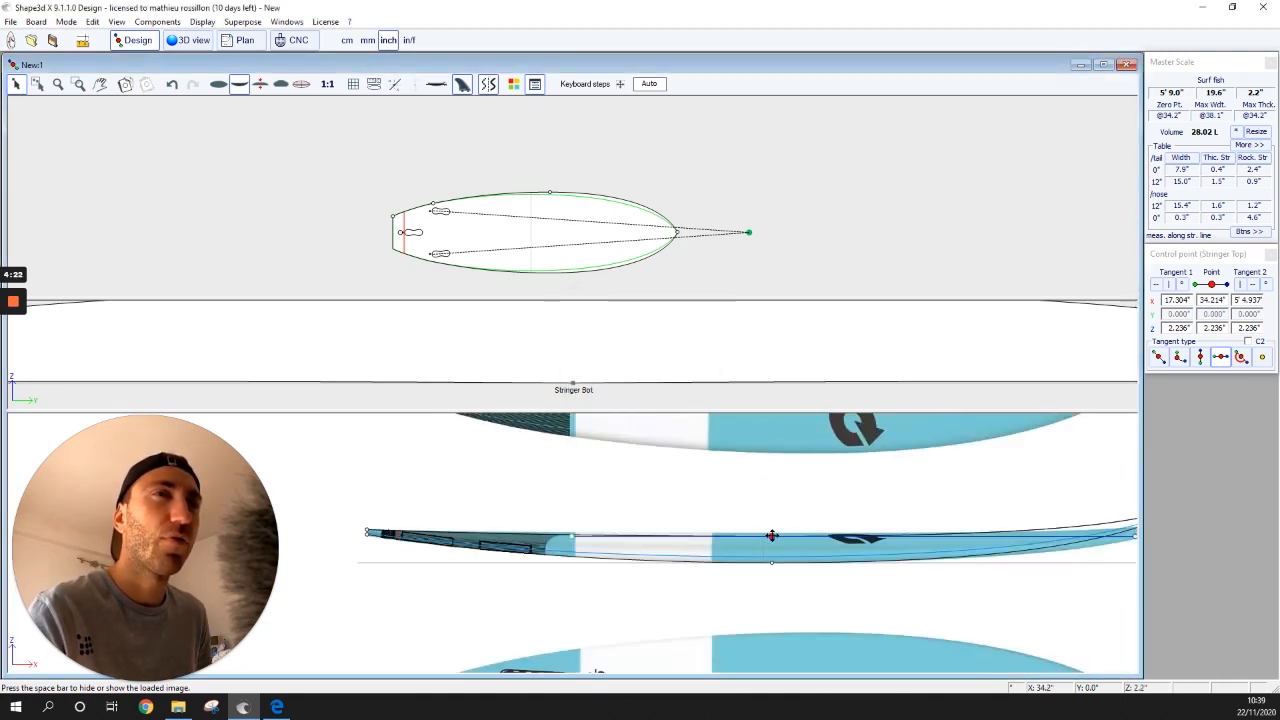
left_click_drag(772, 533, 771, 534)
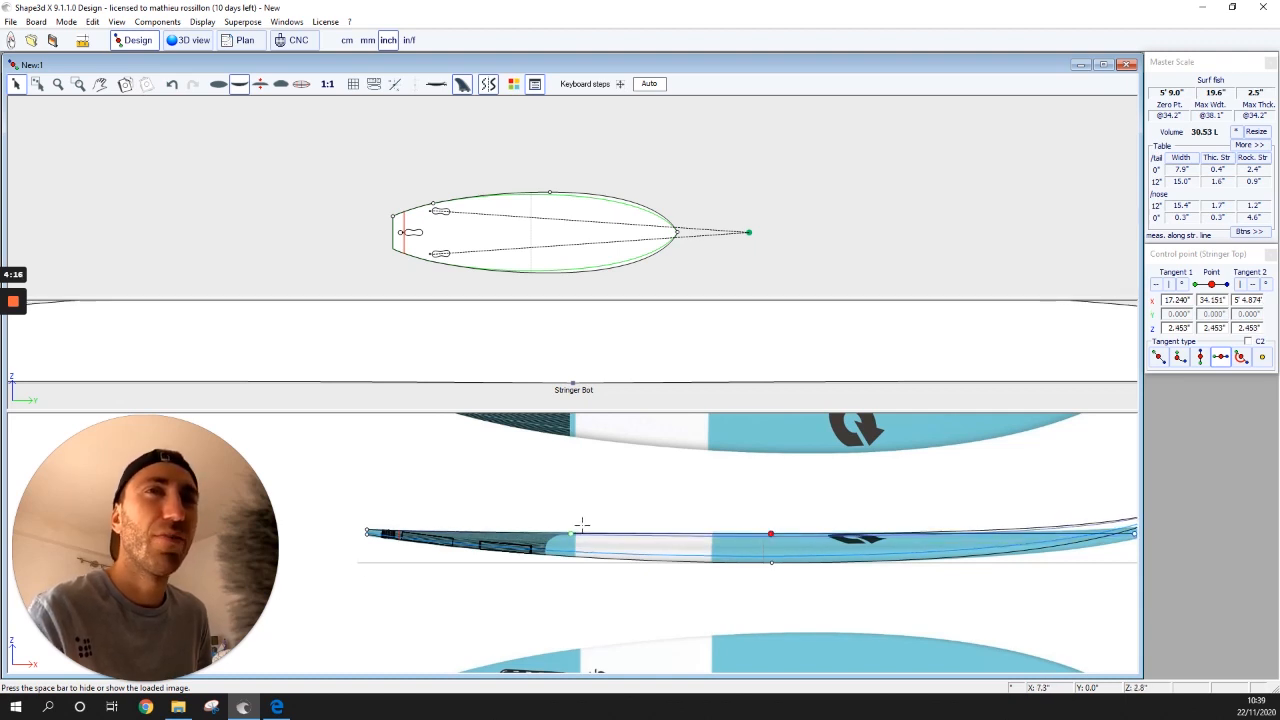
scroll(1046, 577, "down", 2)
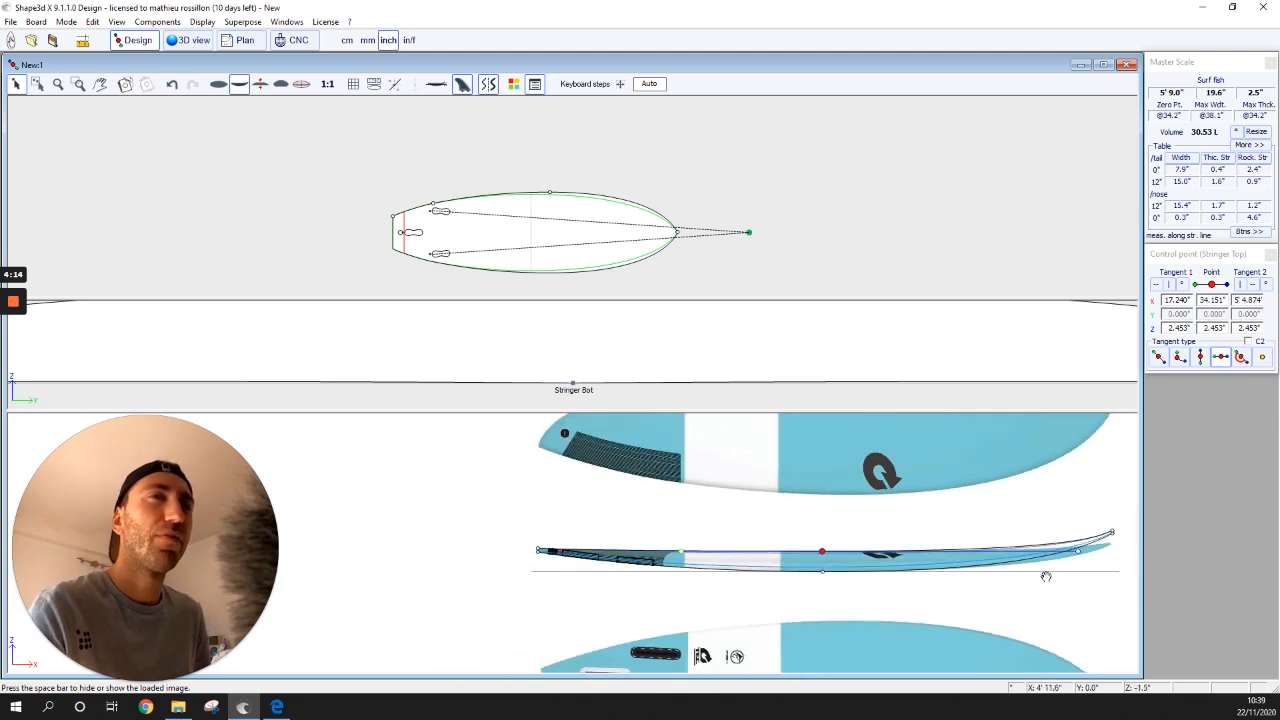
scroll(1091, 597, "up", 3)
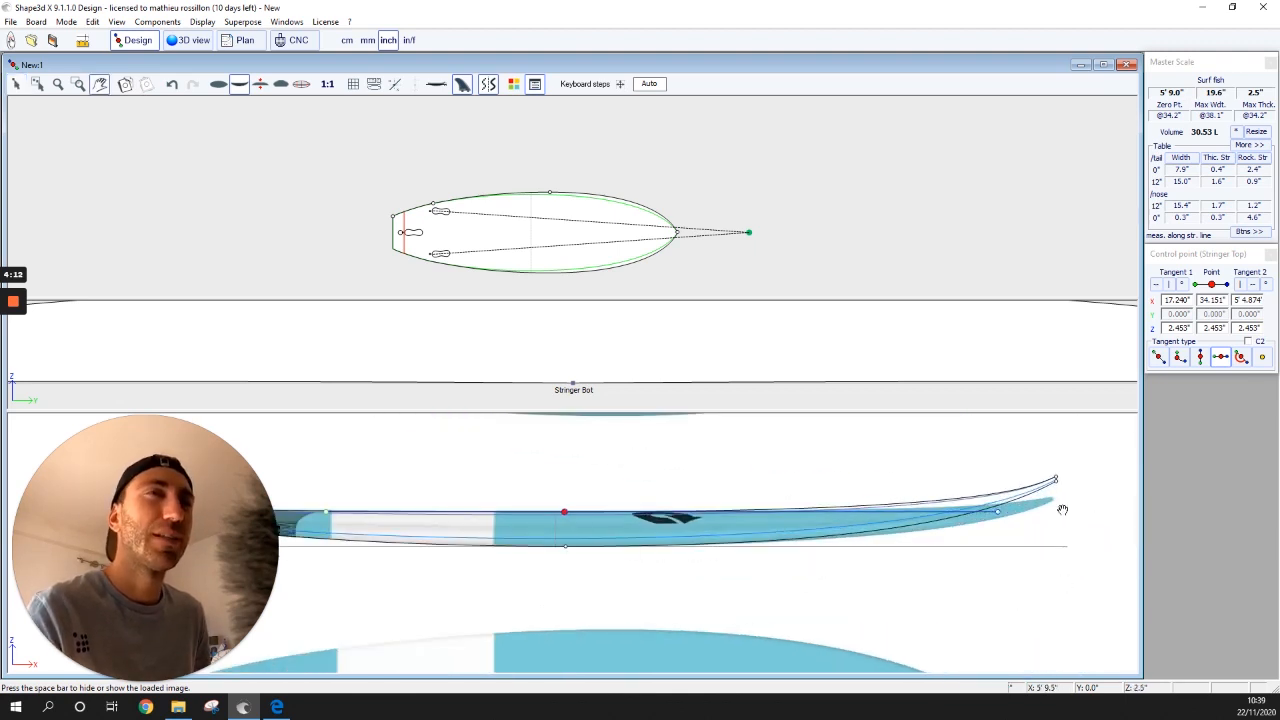
left_click(15, 84)
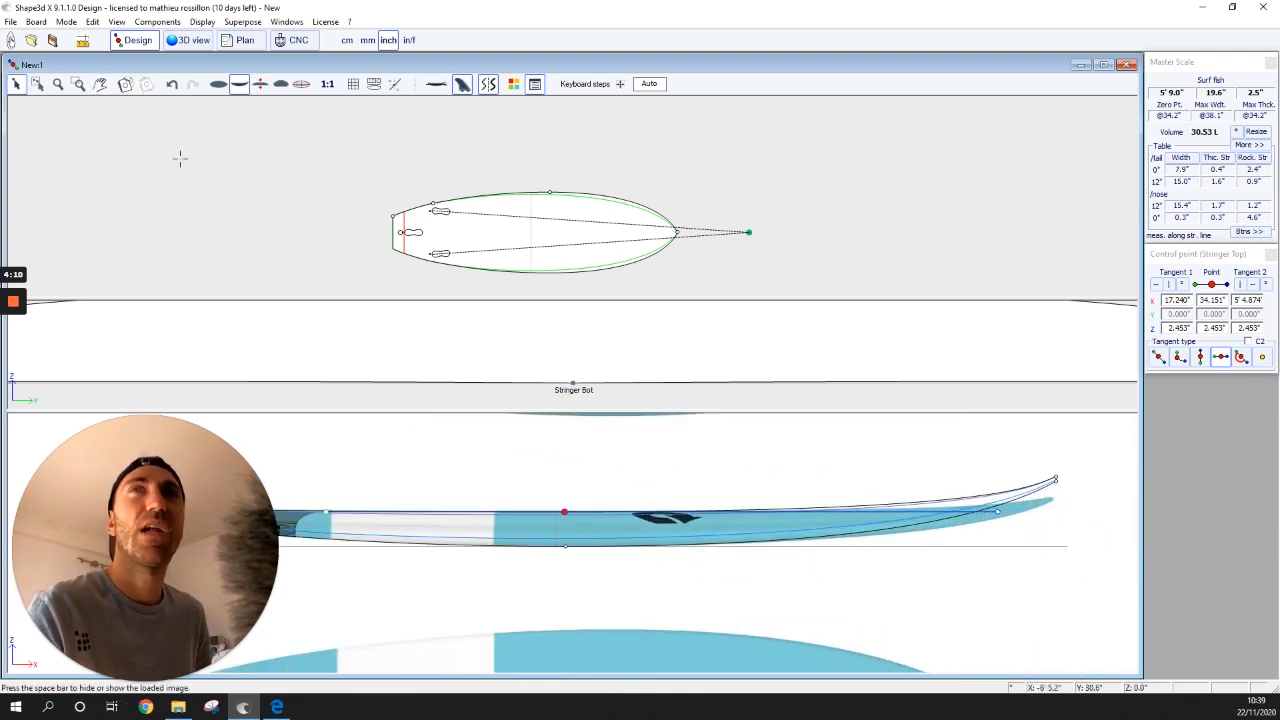
left_click(1055, 480)
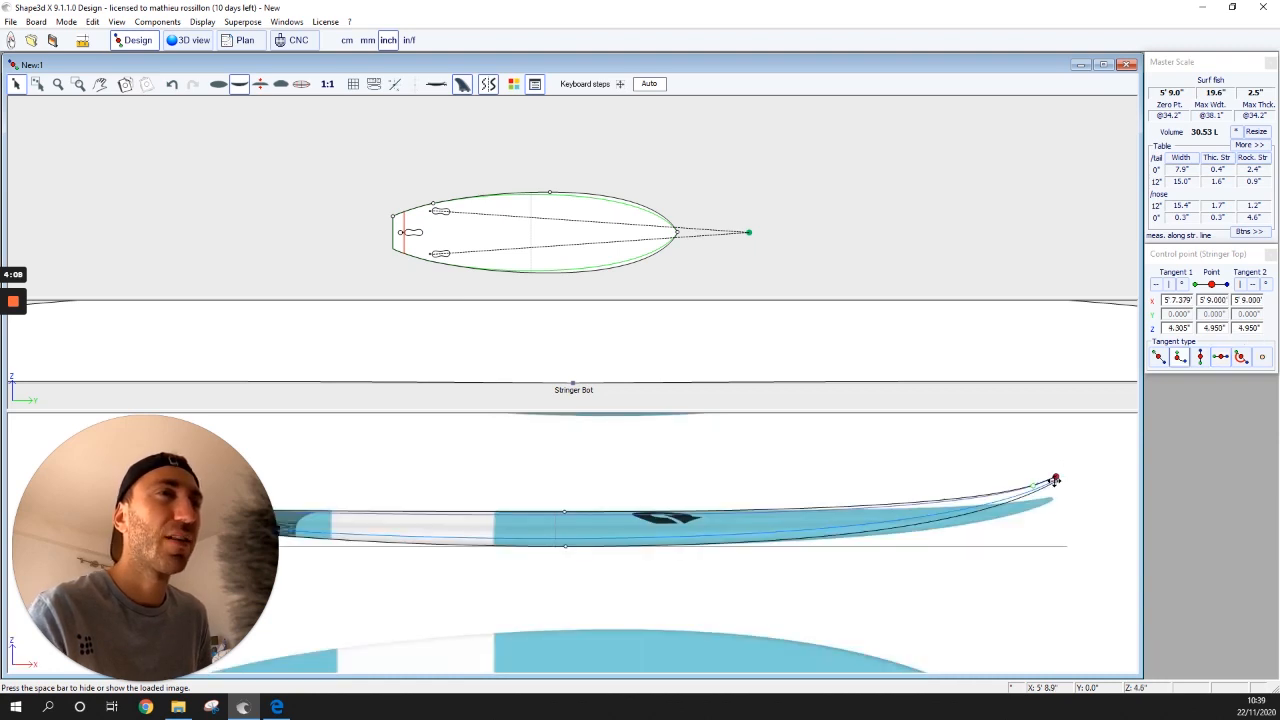
- Reshape the bottom rocker's nose point, nose tangent and middle point to match the reference
mouse_move(1055, 480)
left_mouse_down()
mouse_move(1052, 467)
mouse_move(1056, 497)
left_mouse_up()
left_click(1055, 480)
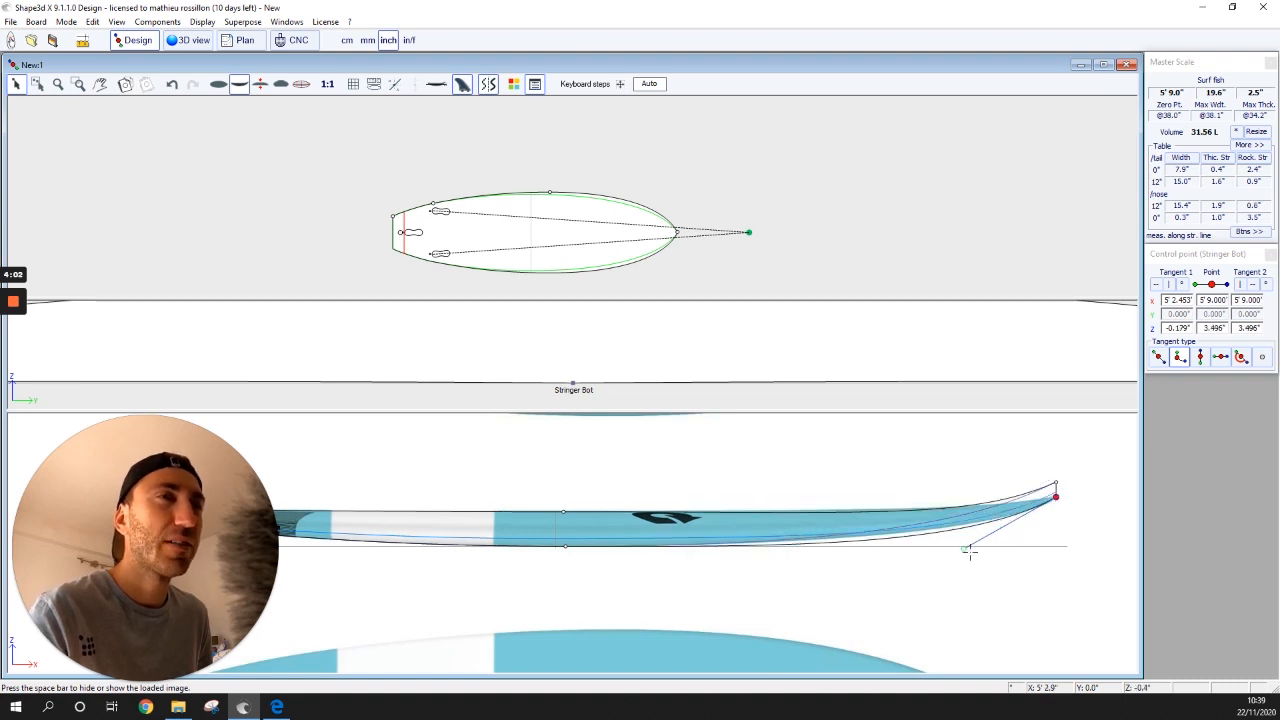
mouse_move(955, 545)
left_mouse_down()
mouse_move(943, 538)
mouse_move(954, 542)
left_mouse_up()
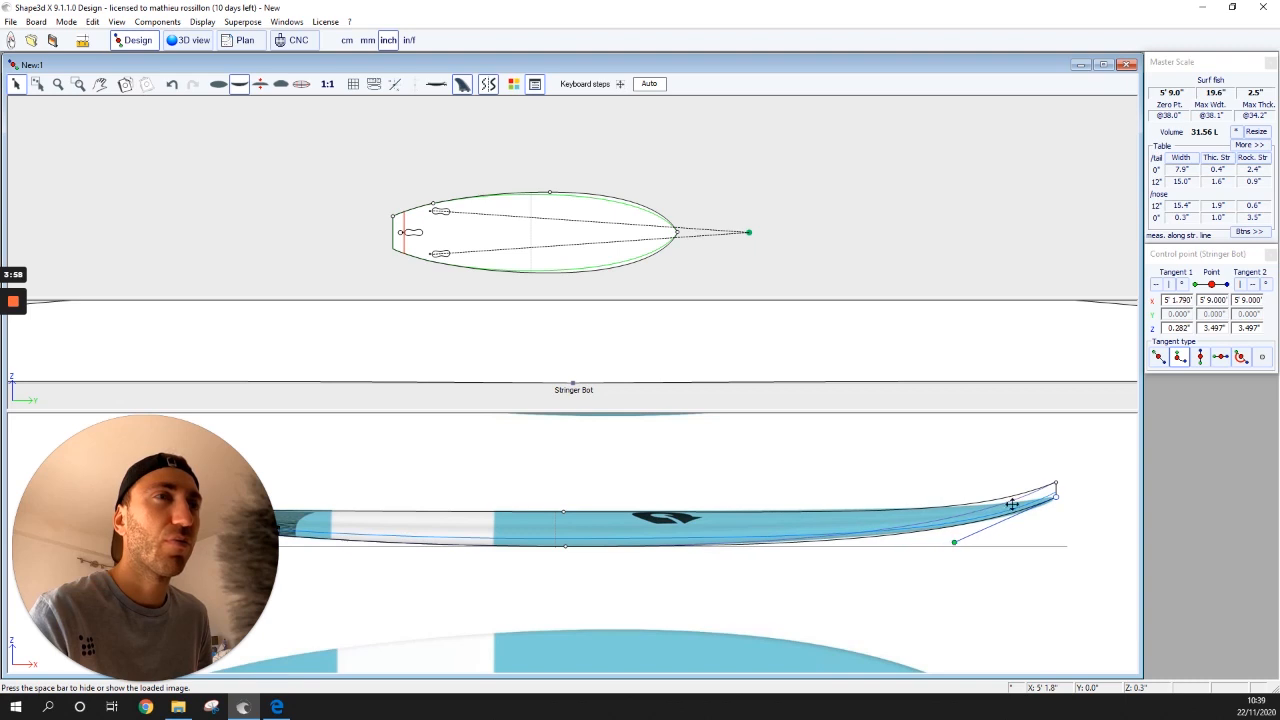
left_click_drag(1056, 499, 1057, 497)
left_click_drag(951, 545, 949, 537)
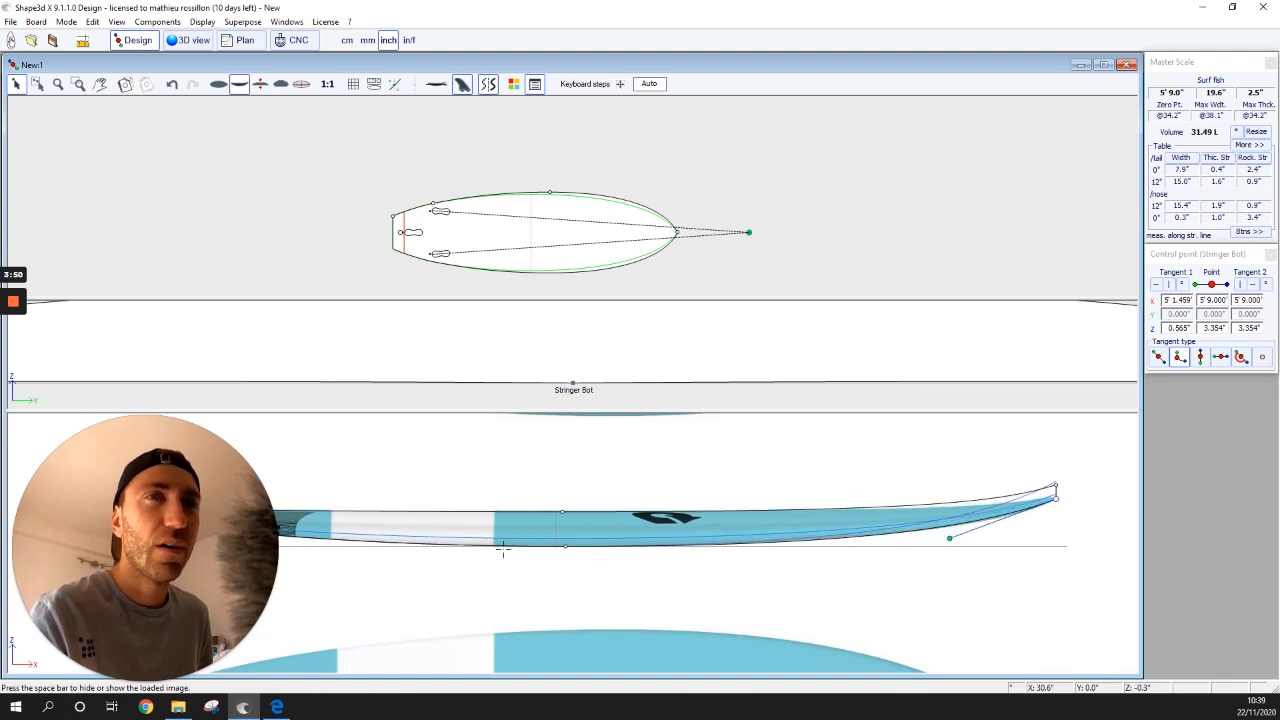
left_click(564, 545)
left_click_drag(575, 546, 612, 545)
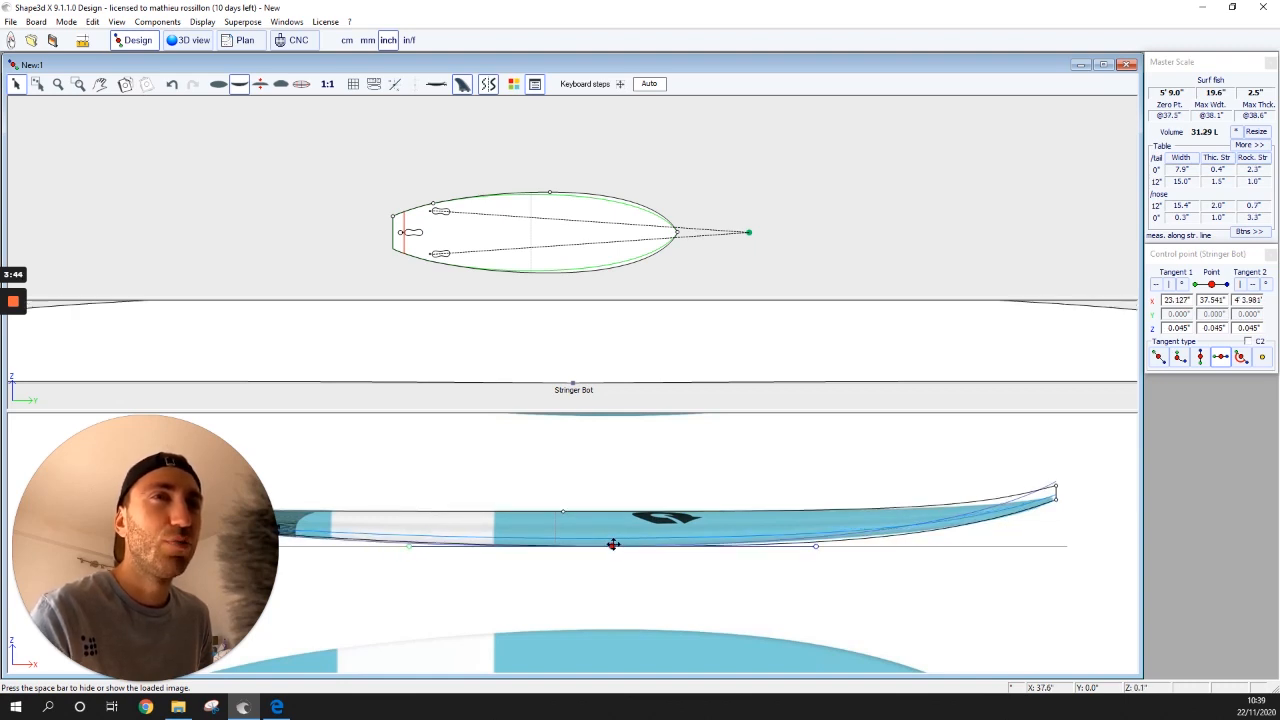
left_click_drag(810, 547, 772, 550)
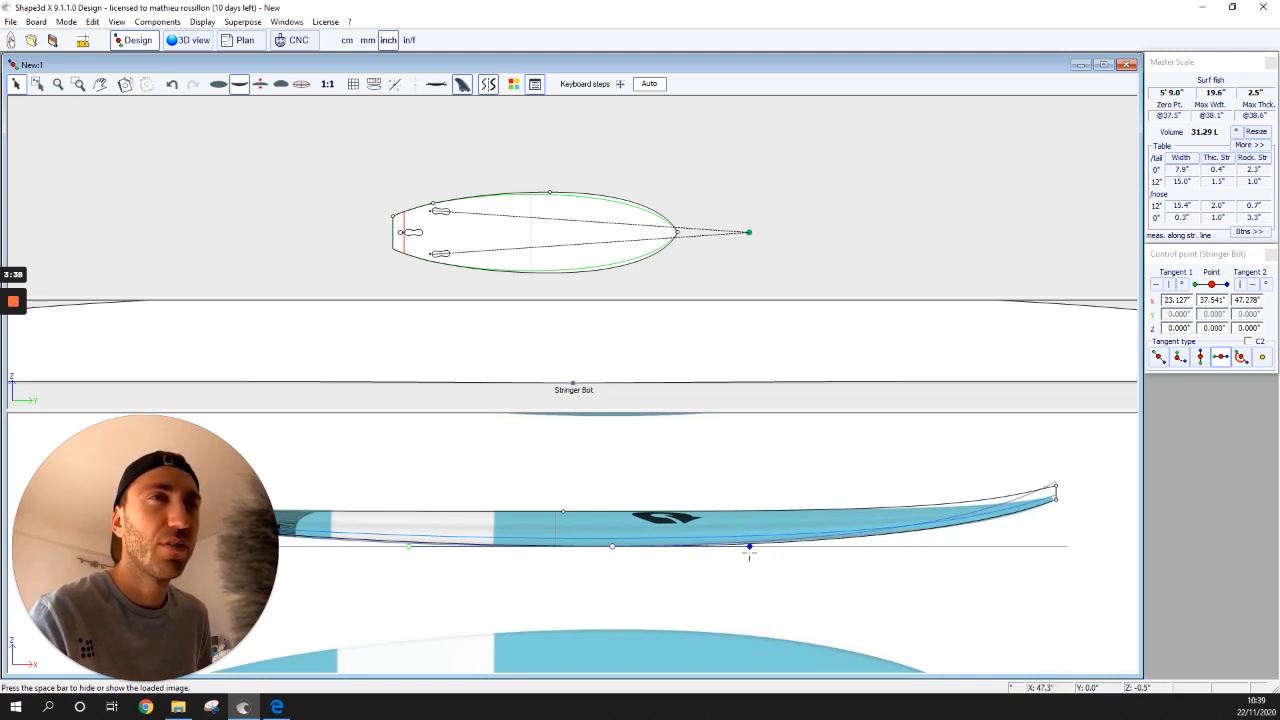
- Fine-tune the nose rocker tangent, then undo the two stray edits
double_click(1055, 498)
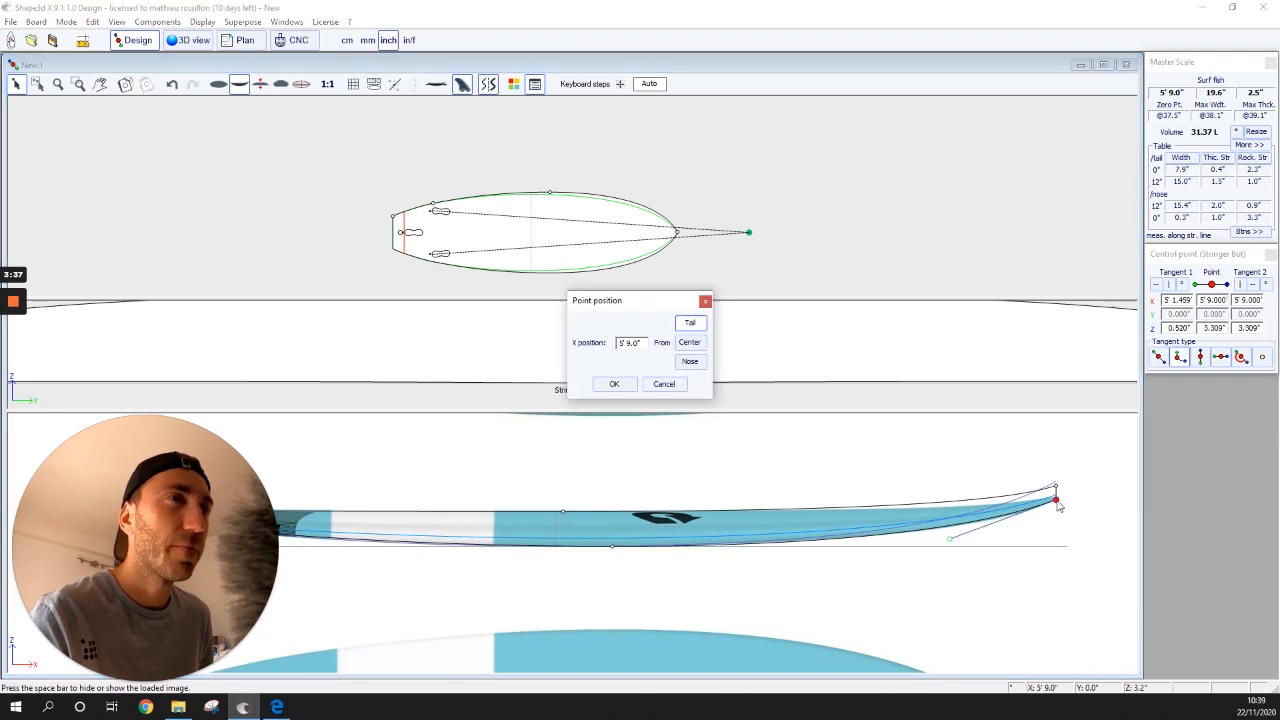
left_click(664, 384)
left_click_drag(950, 540, 946, 539)
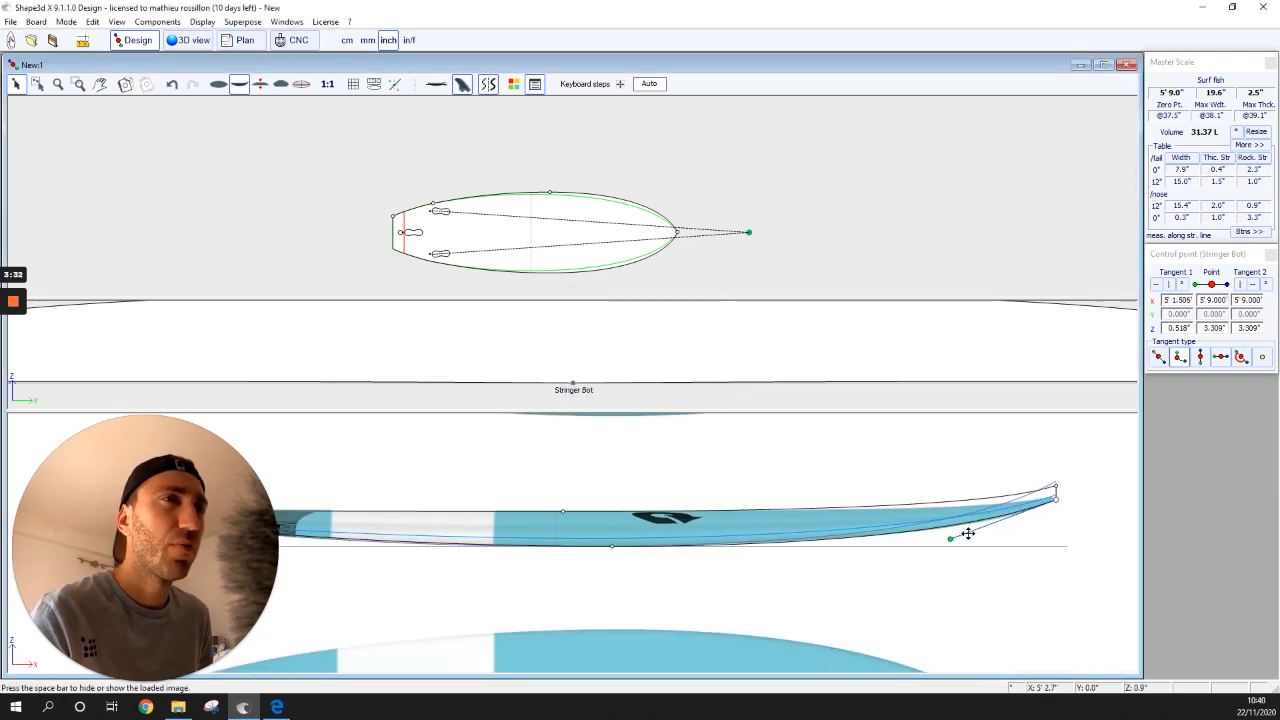
left_click(981, 525)
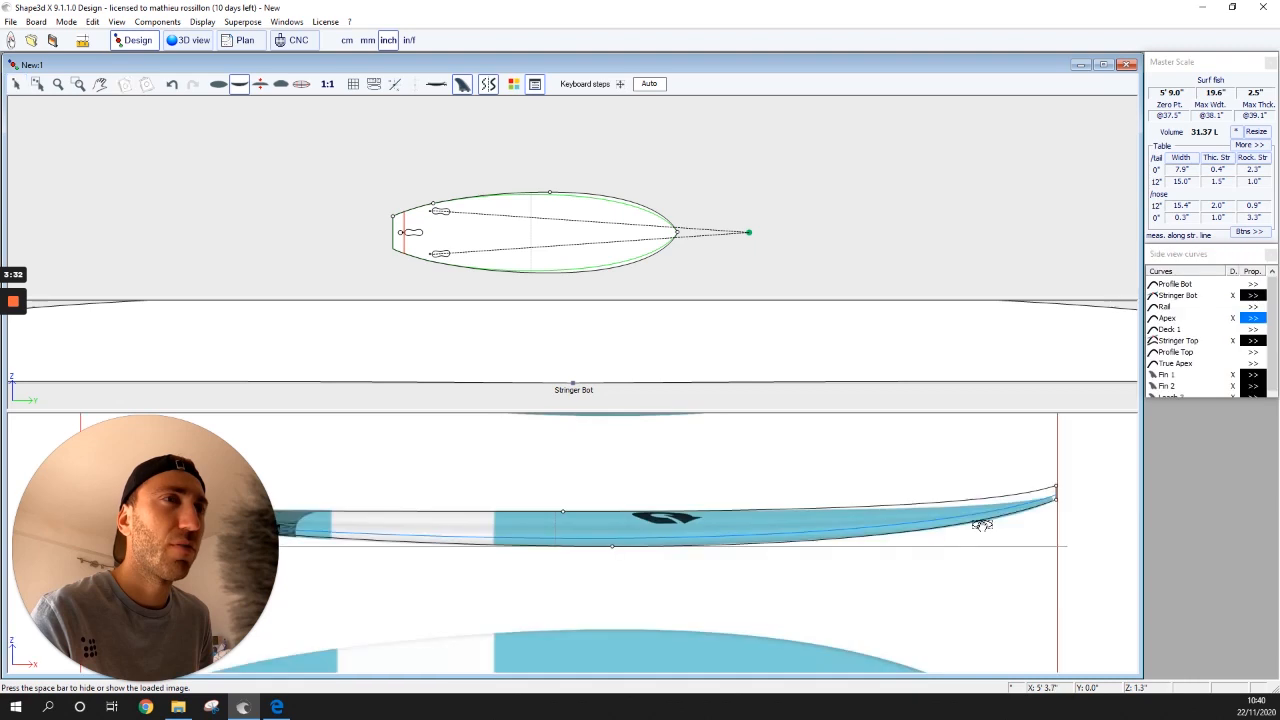
left_click(1057, 497)
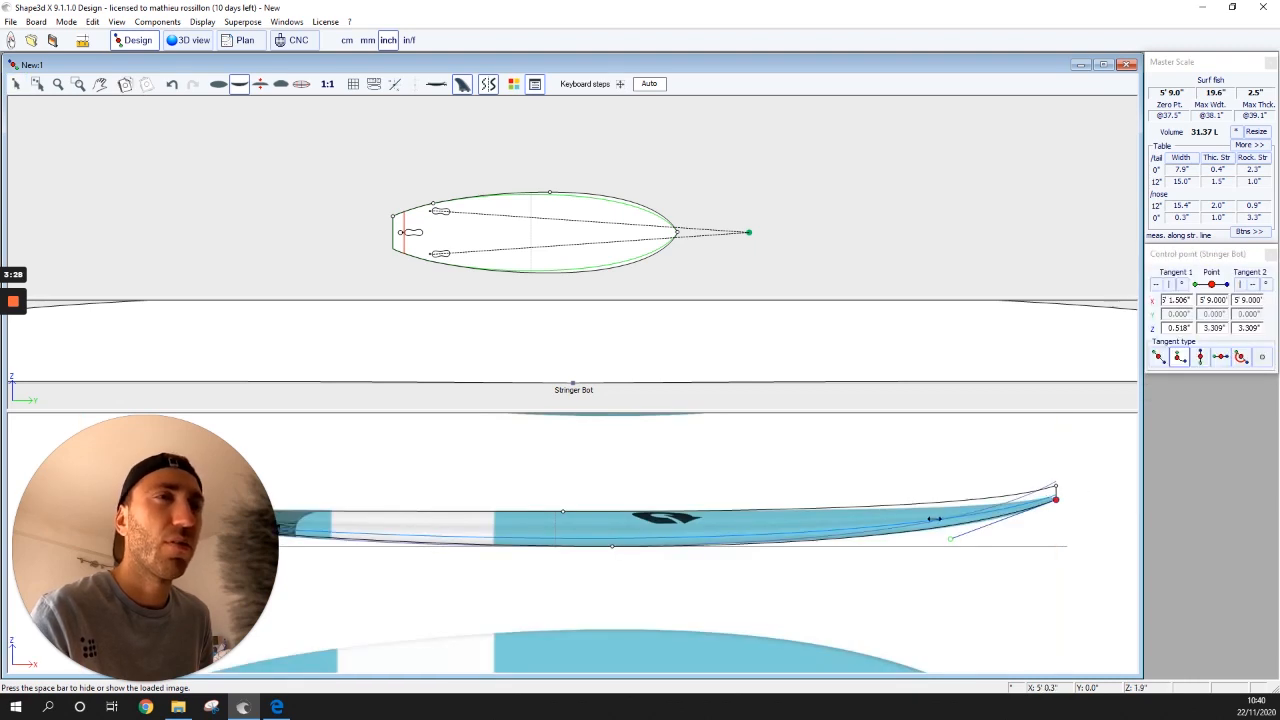
left_click_drag(956, 538, 975, 527)
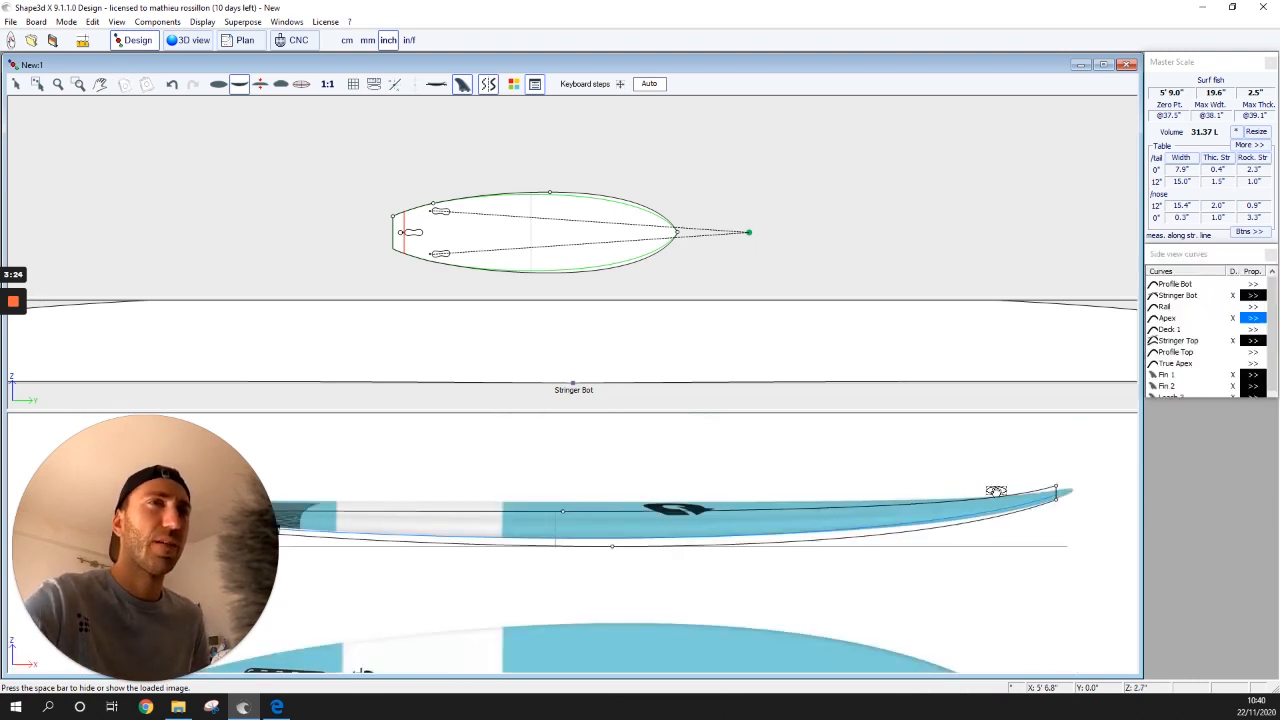
key("ctrl+z")
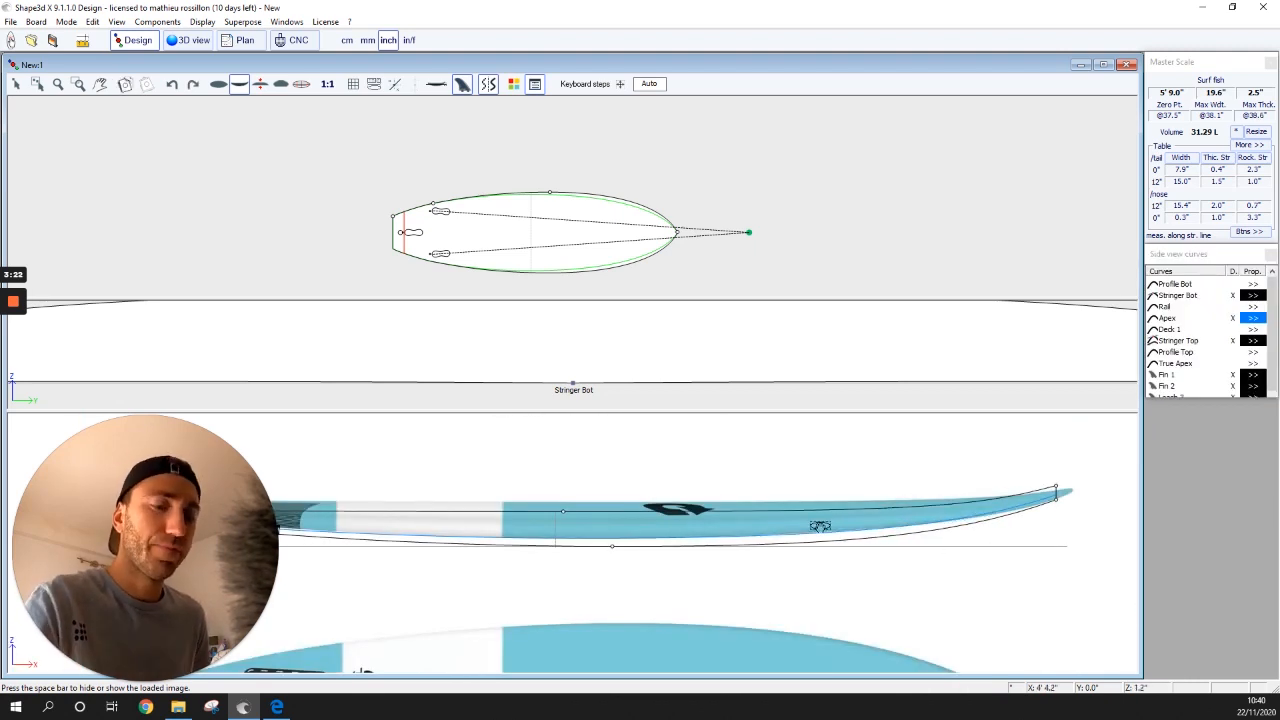
key("ctrl+z")
- Slide the Torq reference photo left to line up with the side profile curves
left_click(959, 568)
left_click_drag(980, 565, 946, 587)
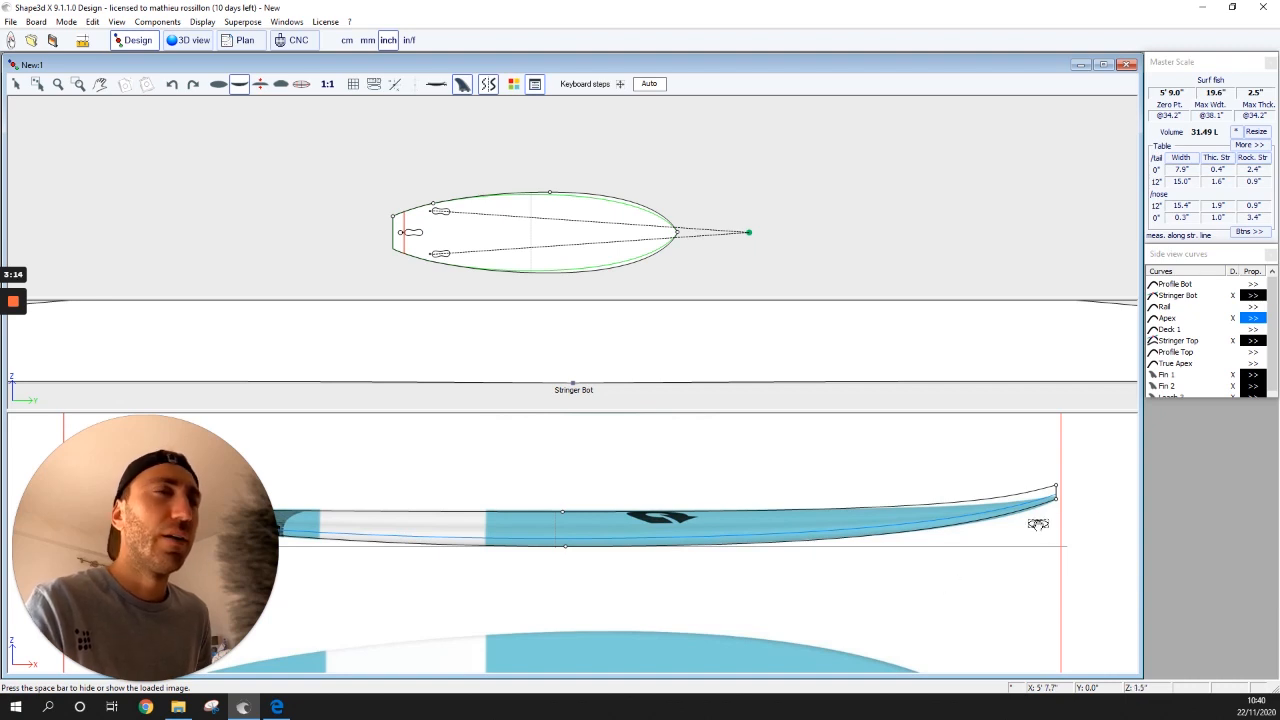
key("space")
key("space")
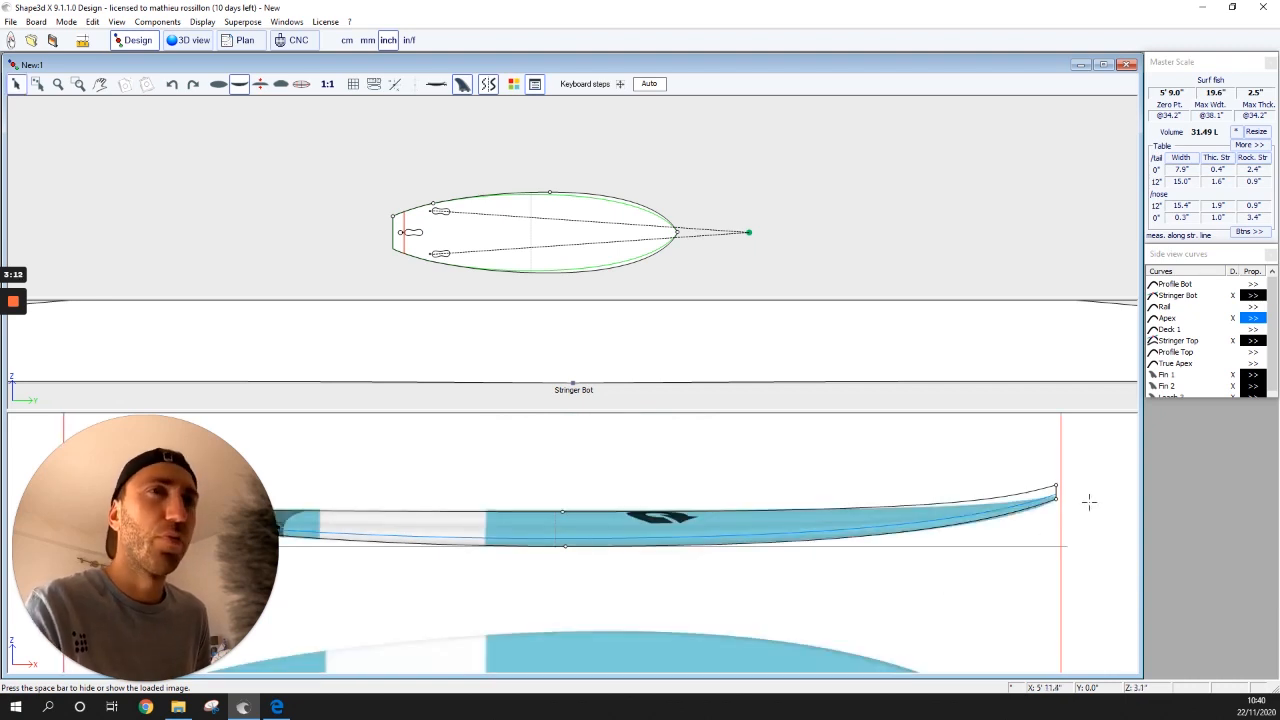
key("space")
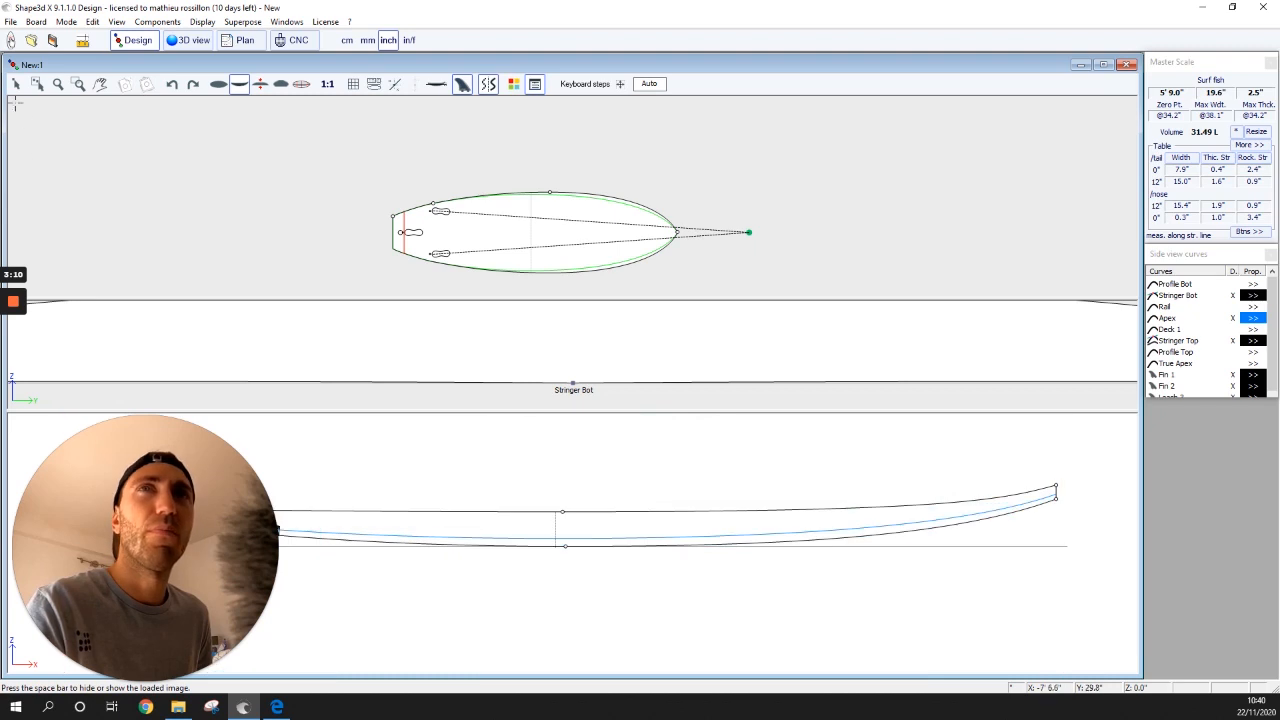
- Lower the Stringer Bot nose tangent, thinning the nose to 0.9" and volume to 31.31 L
left_click(1055, 498)
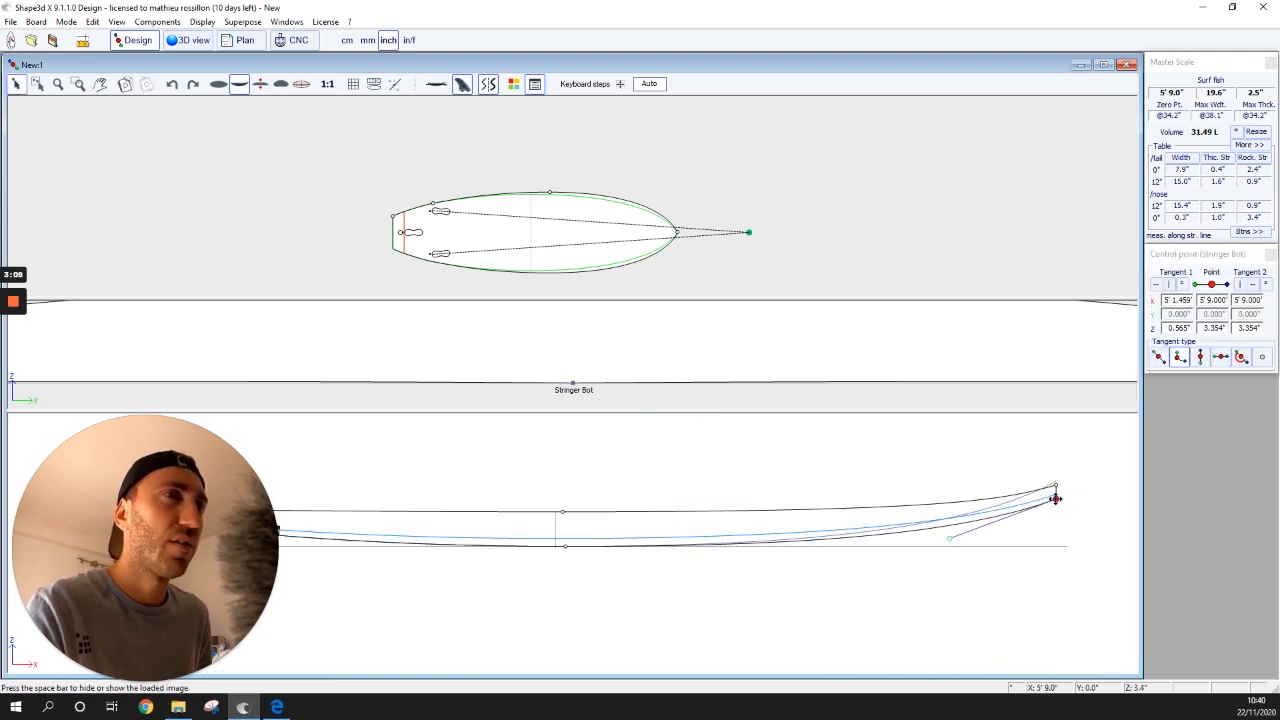
key("p")
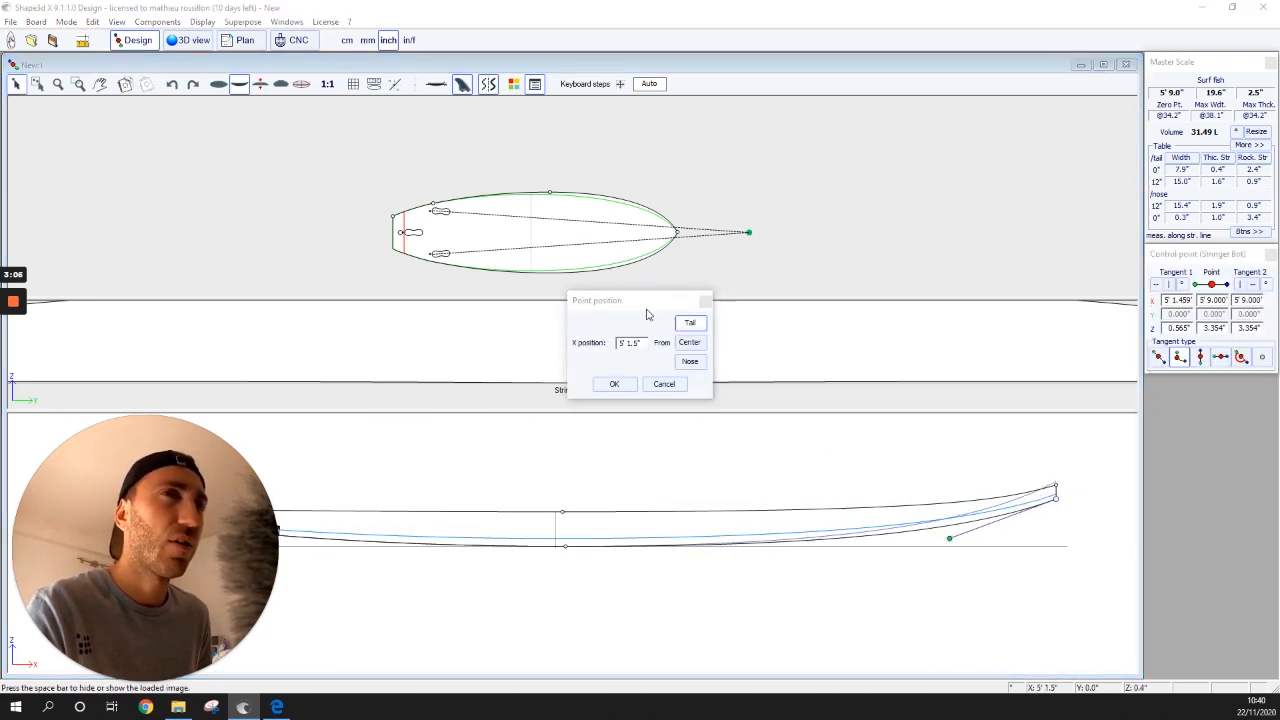
left_click(706, 301)
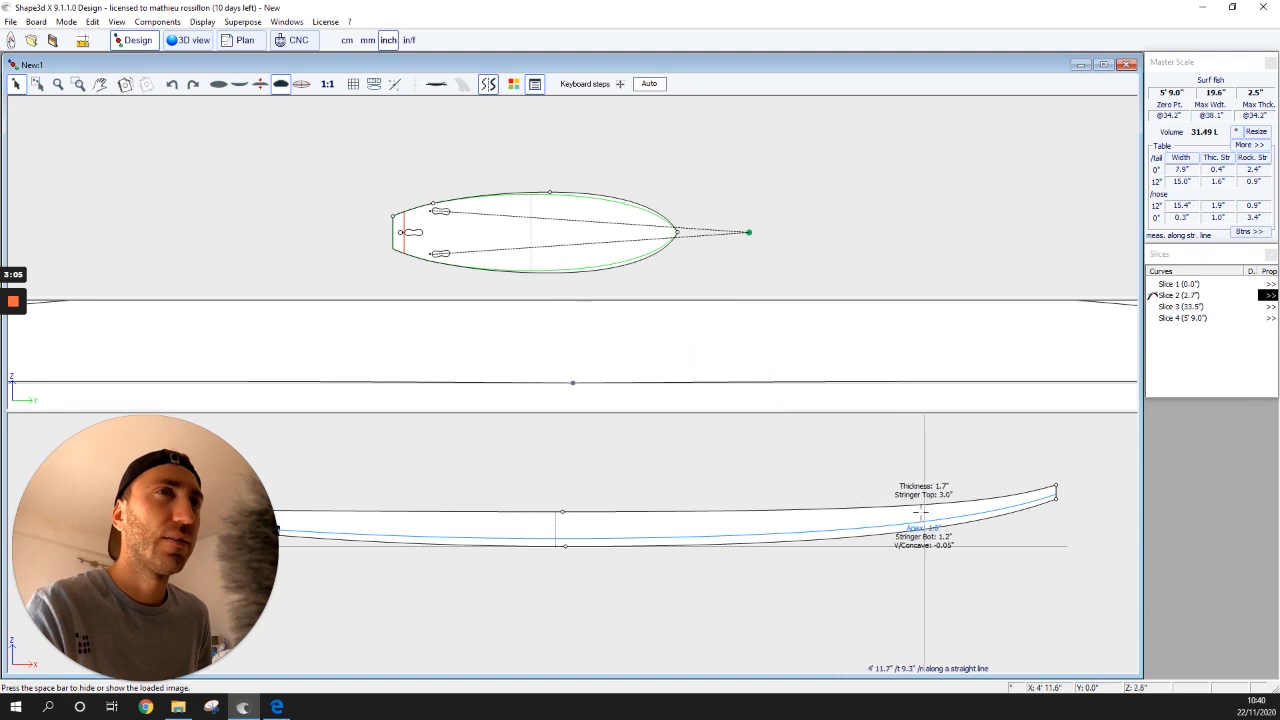
left_click(1055, 498)
left_click(978, 540)
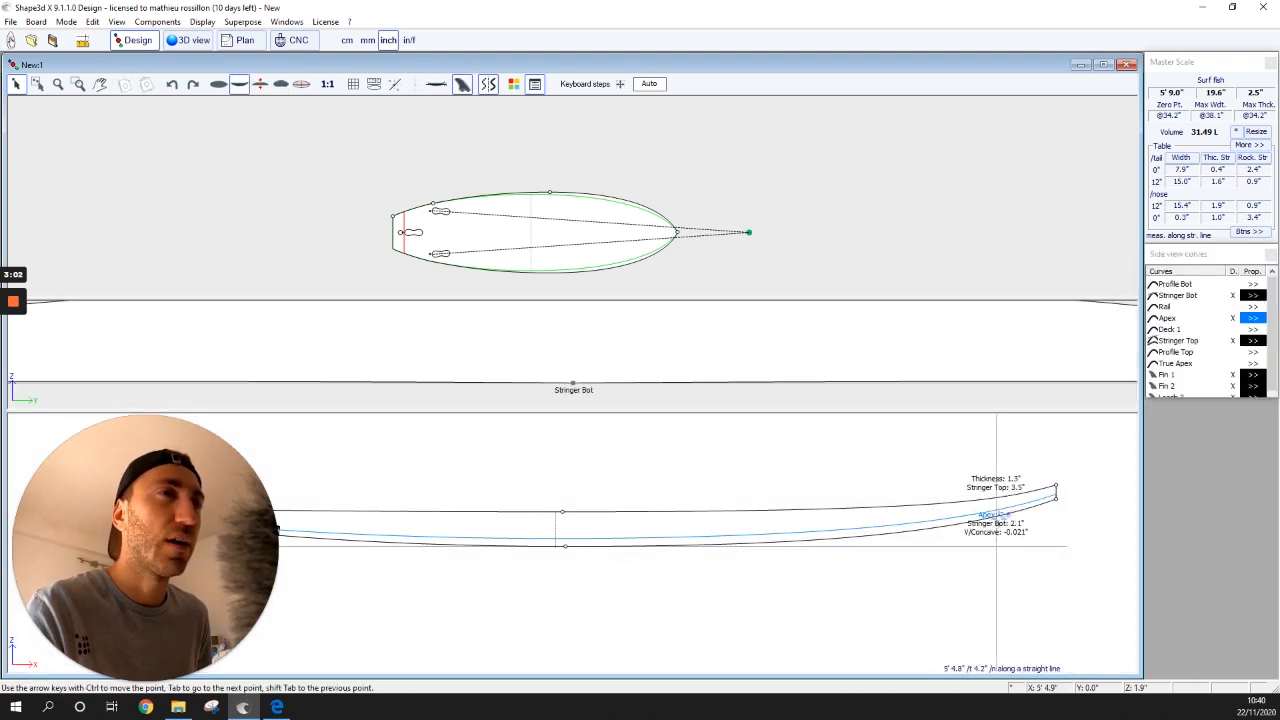
left_click(1055, 498)
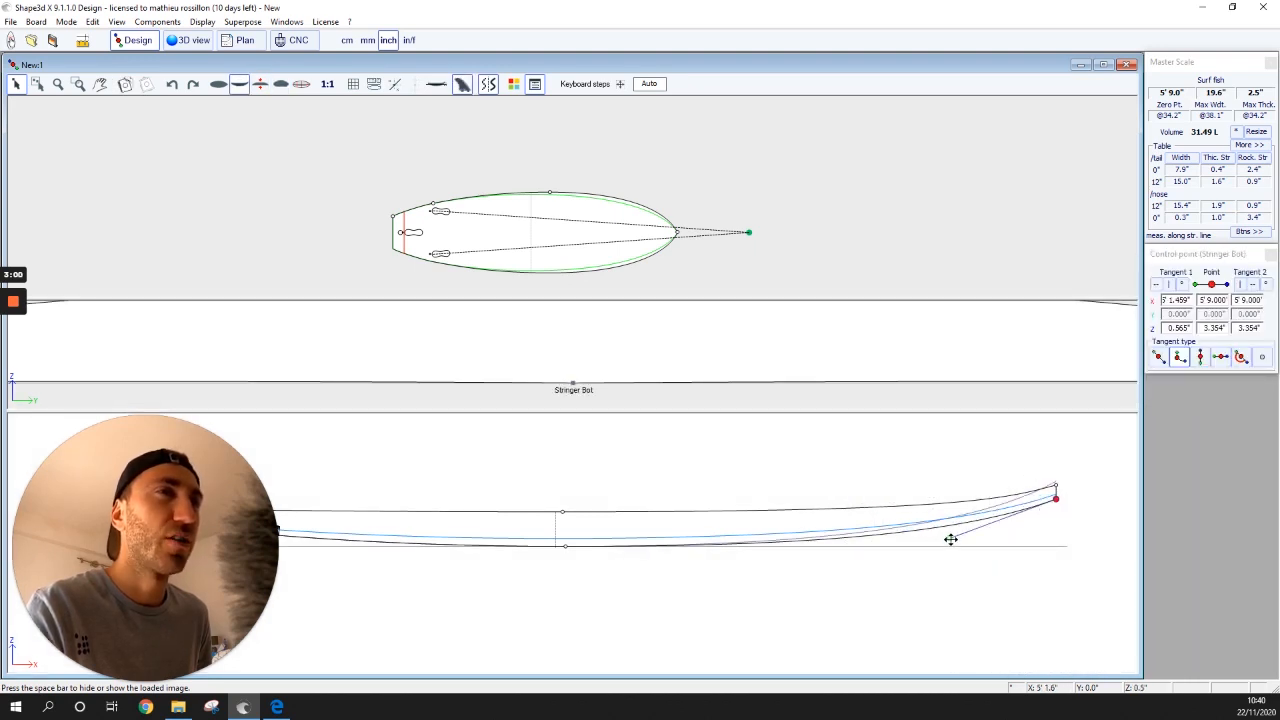
left_click_drag(951, 537, 984, 534)
key("space")
key("space")
key("space")
key("space")
key("space")
left_click_drag(984, 533, 984, 532)
- Zoom out and narrow the Torq reference photo from its tail edge
scroll(462, 537, "down", 2)
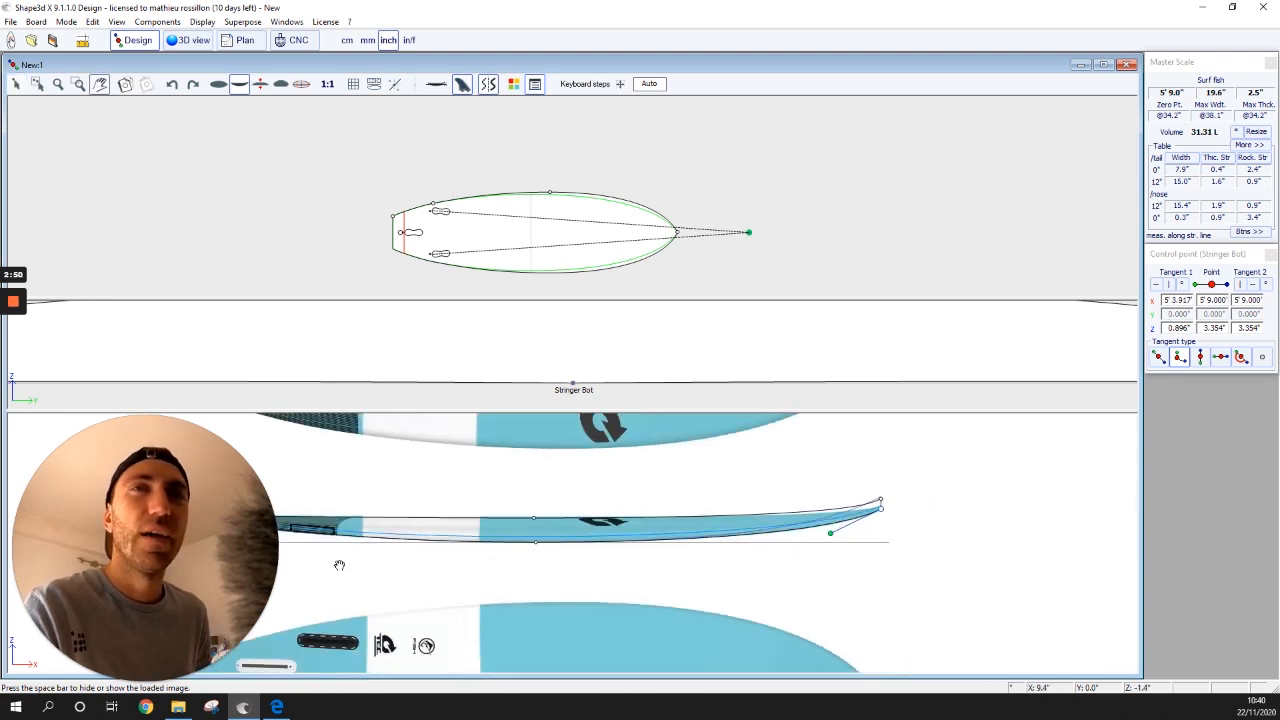
scroll(339, 565, "down", 2)
scroll(300, 575, "up", 2)
scroll(335, 545, "up", 2)
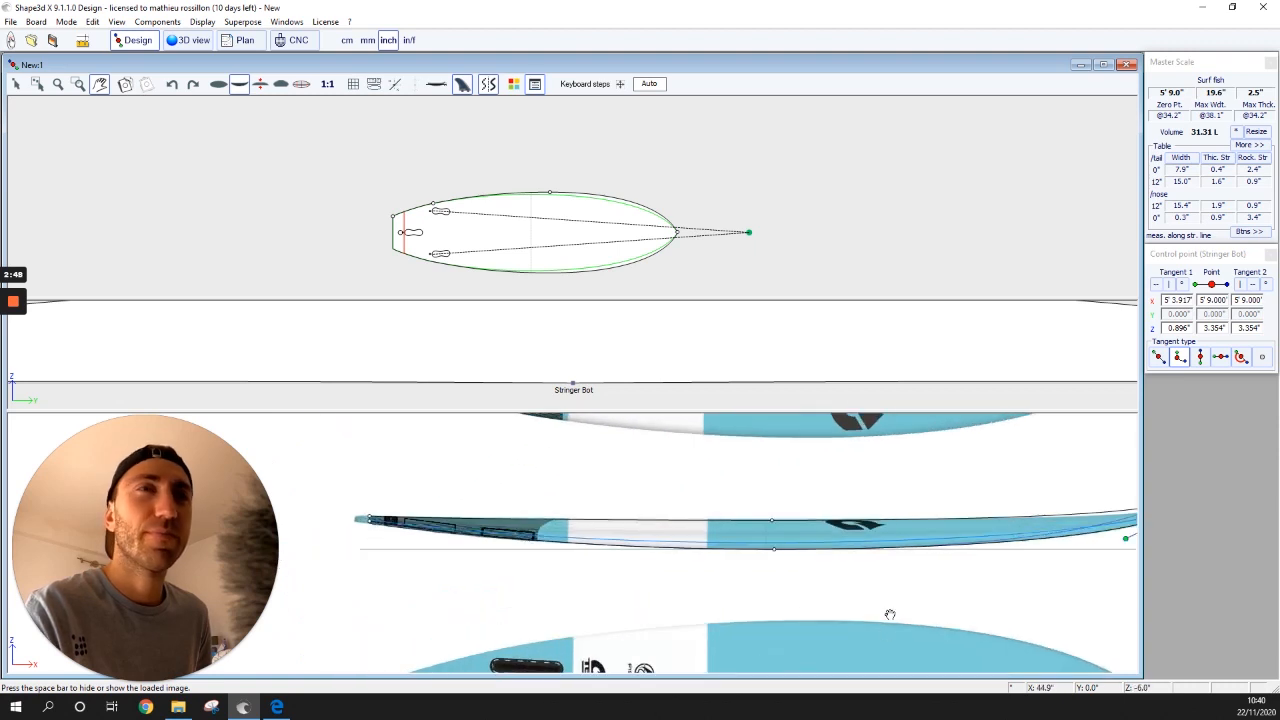
scroll(905, 606, "down", 2)
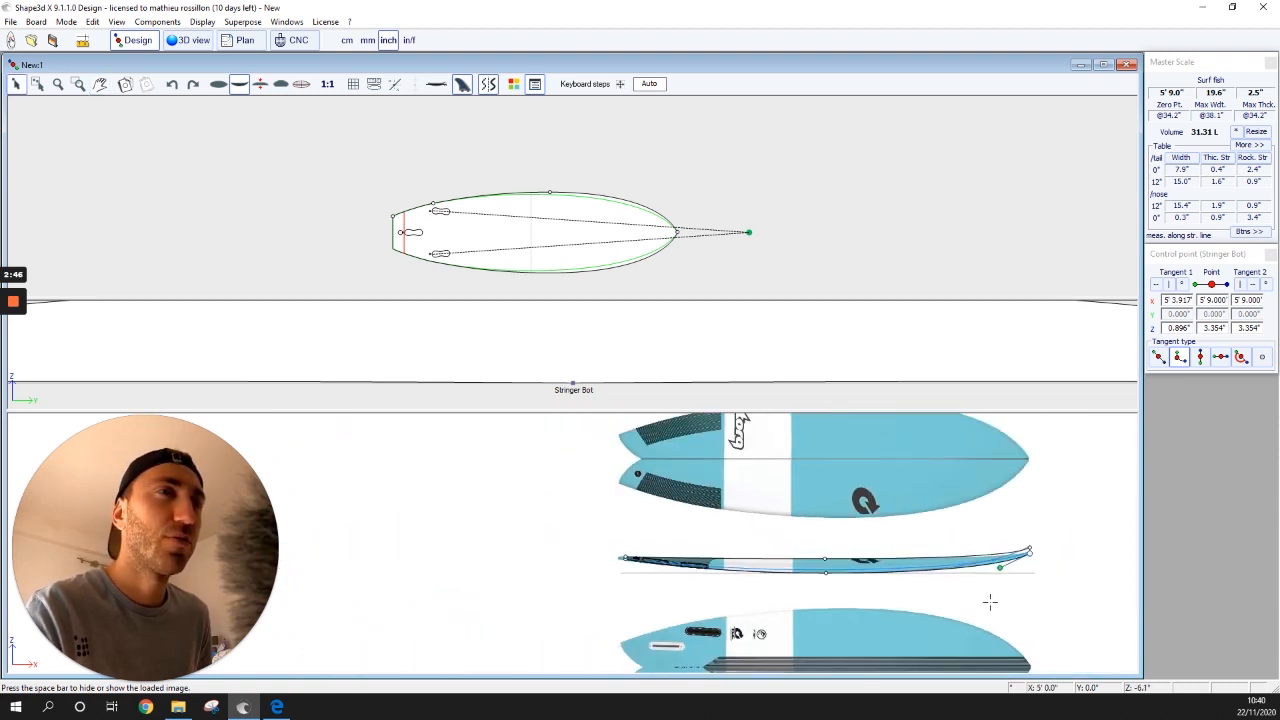
left_click(771, 606)
double_click(617, 529)
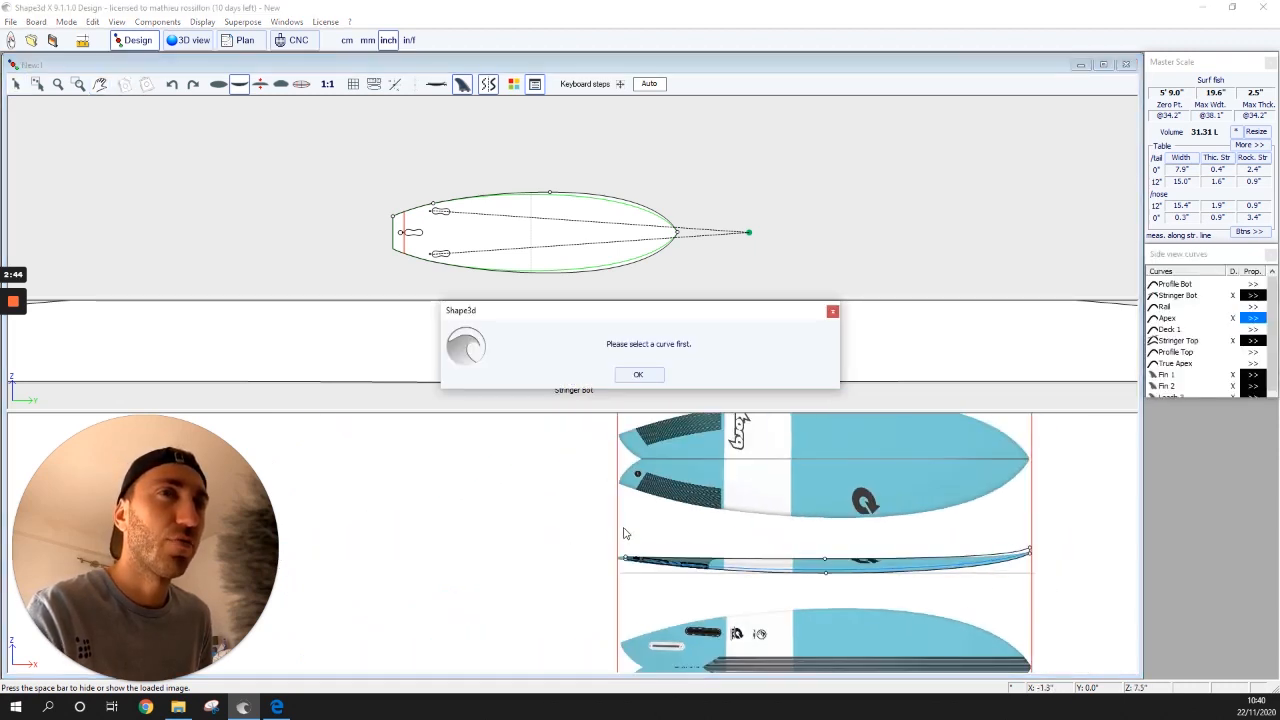
key("Return")
left_click_drag(623, 509, 629, 509)
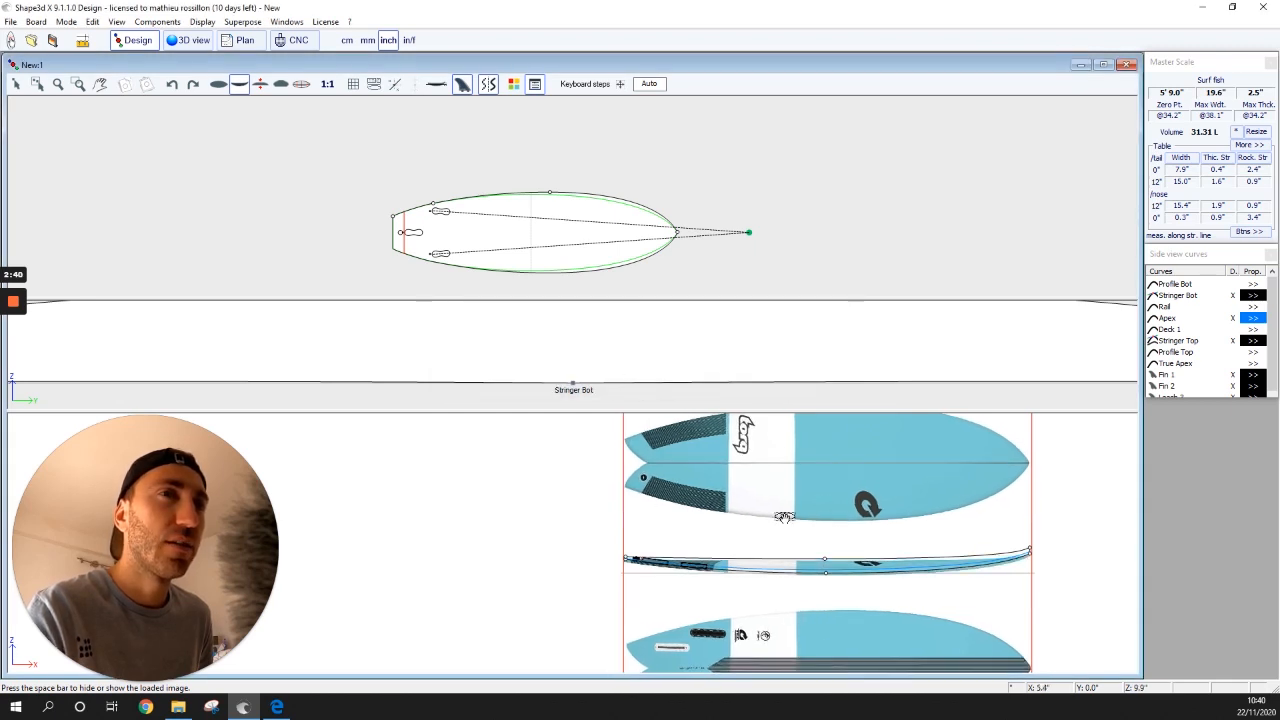
- Try repositioning the reference image, dismissing the repeated 'select a curve' warnings
double_click(839, 519)
left_click(640, 375)
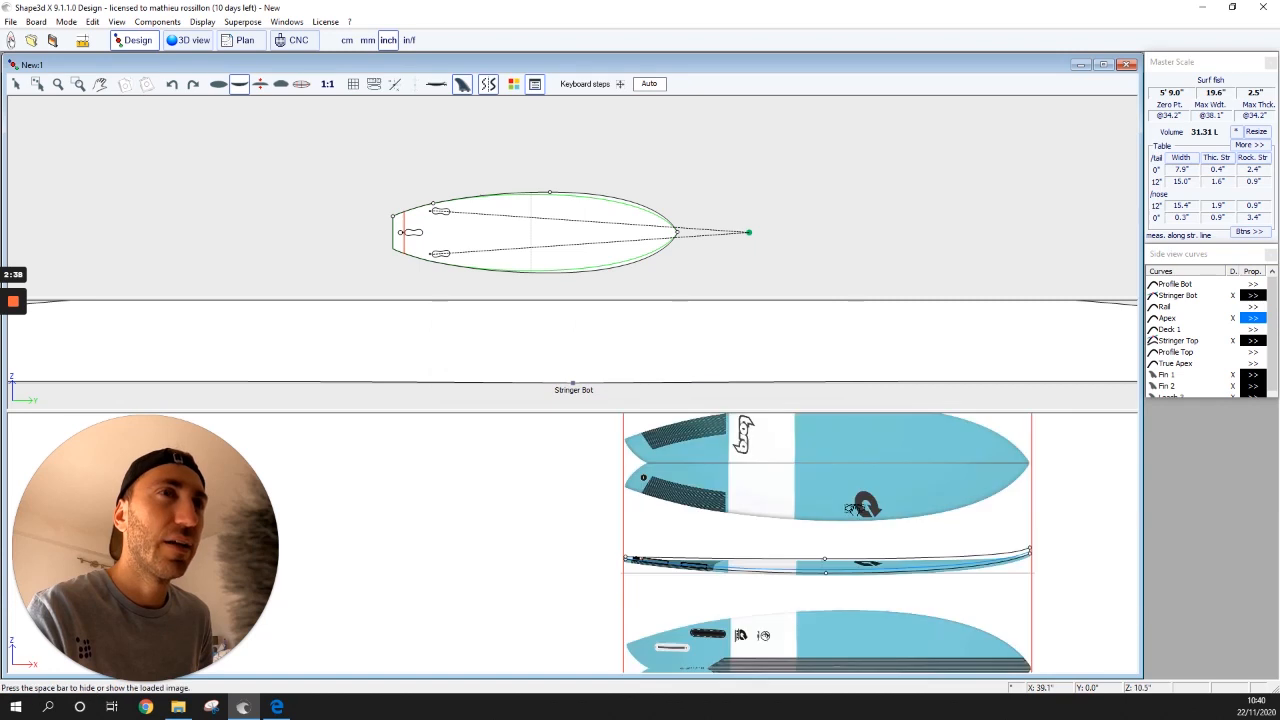
double_click(860, 508)
left_click(643, 374)
left_click(640, 374)
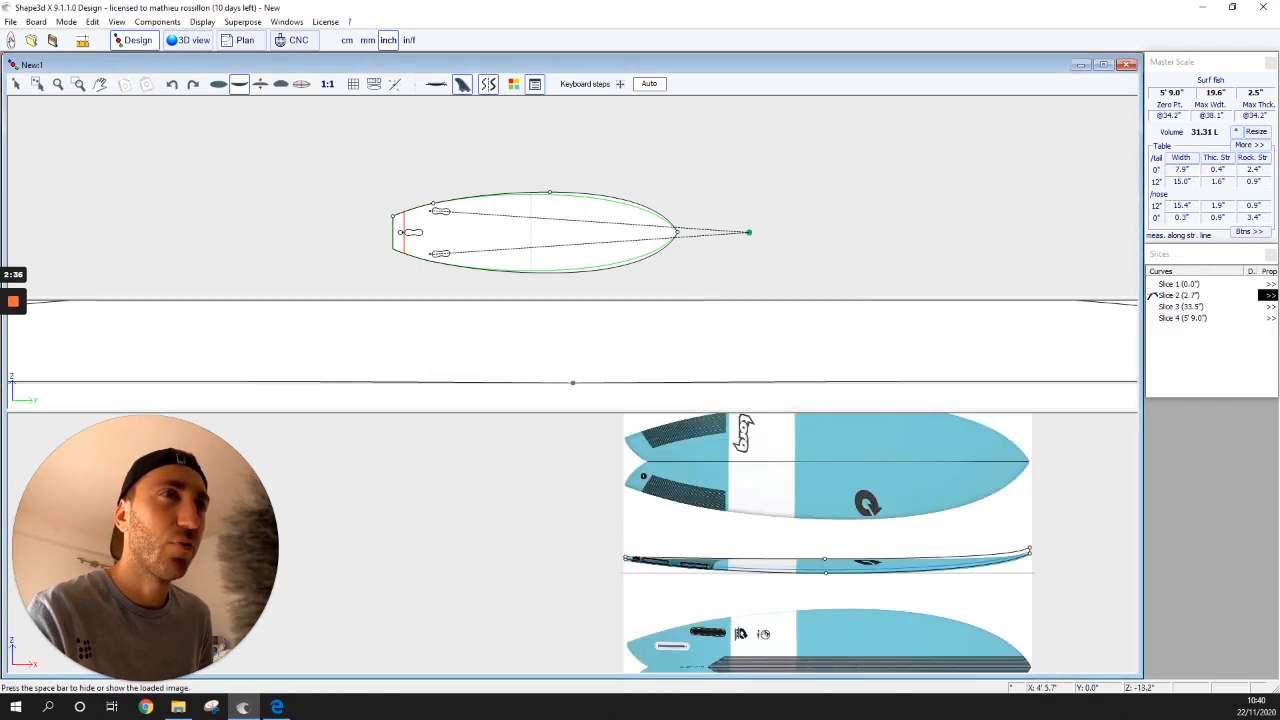
scroll(1000, 626, "up", 2)
double_click(800, 488)
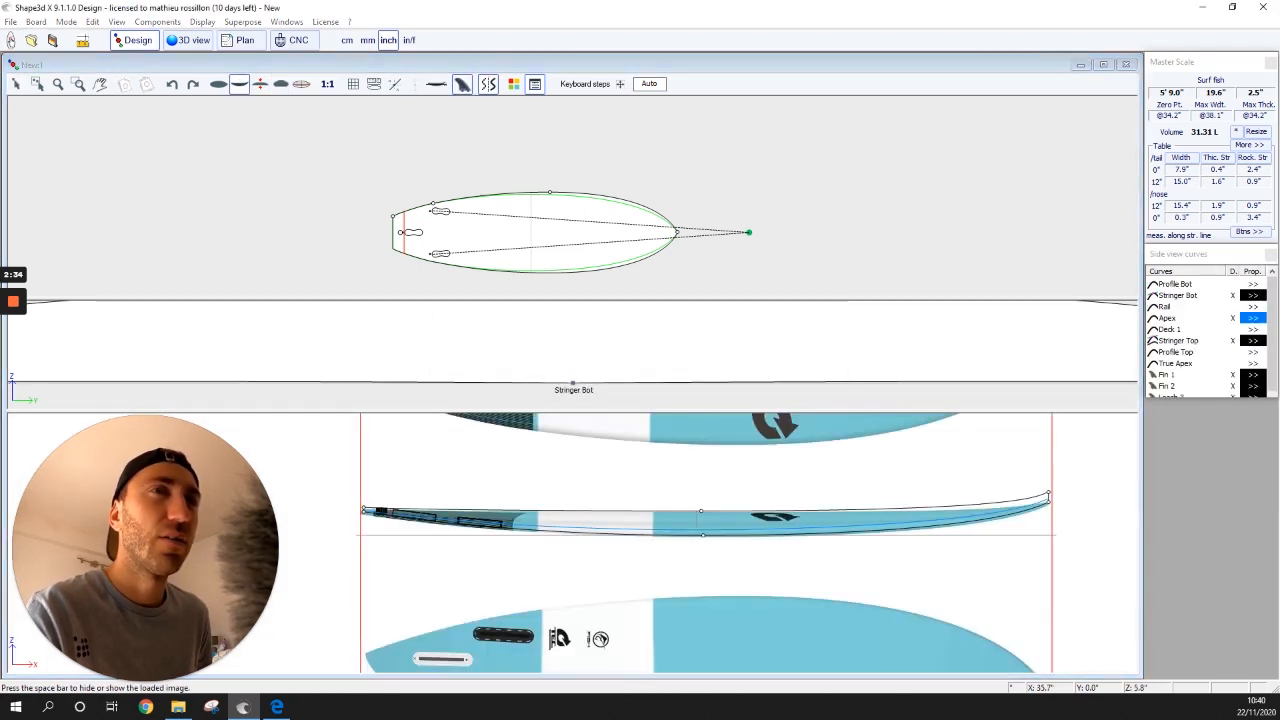
left_click(638, 374)
left_click(638, 374)
left_click(855, 472)
double_click(822, 476)
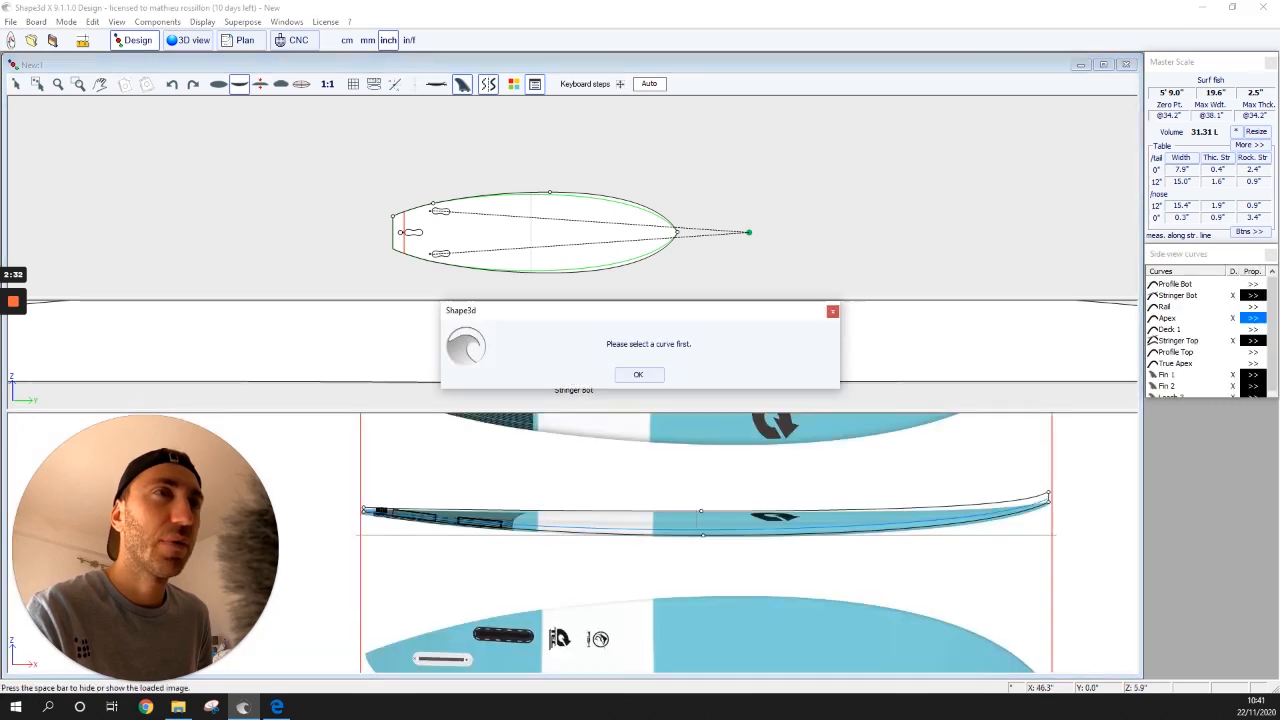
left_click(832, 311)
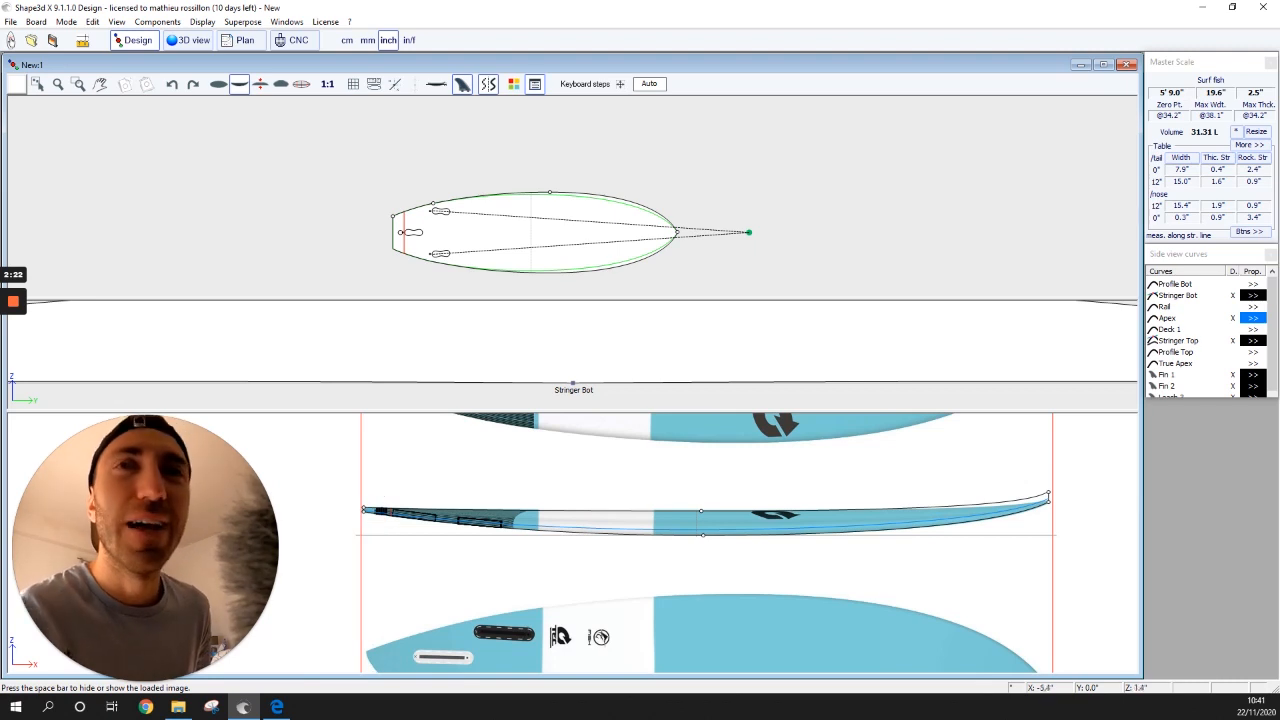
- Check the tail and nose alignment, then lower the reference photo slightly to match
scroll(346, 512, "up", 2)
middle_click_drag(346, 512, 362, 514)
scroll(428, 503, "up", 2)
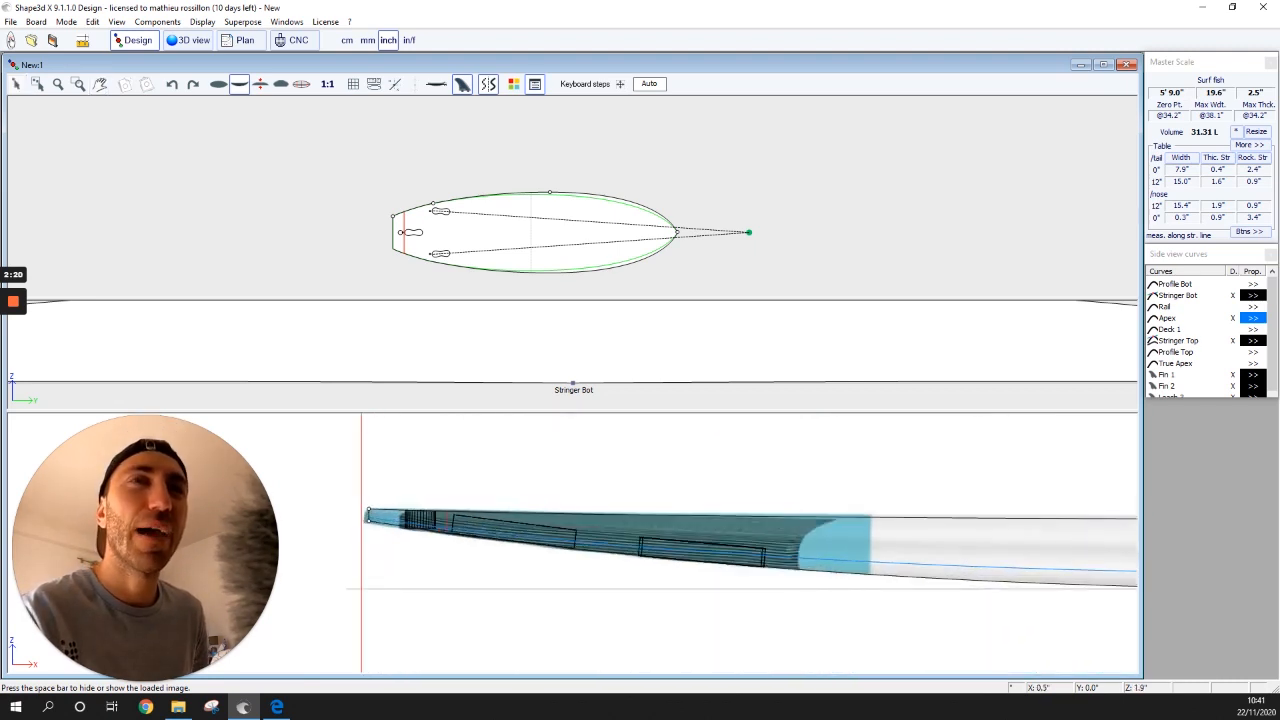
scroll(842, 571, "down", 4)
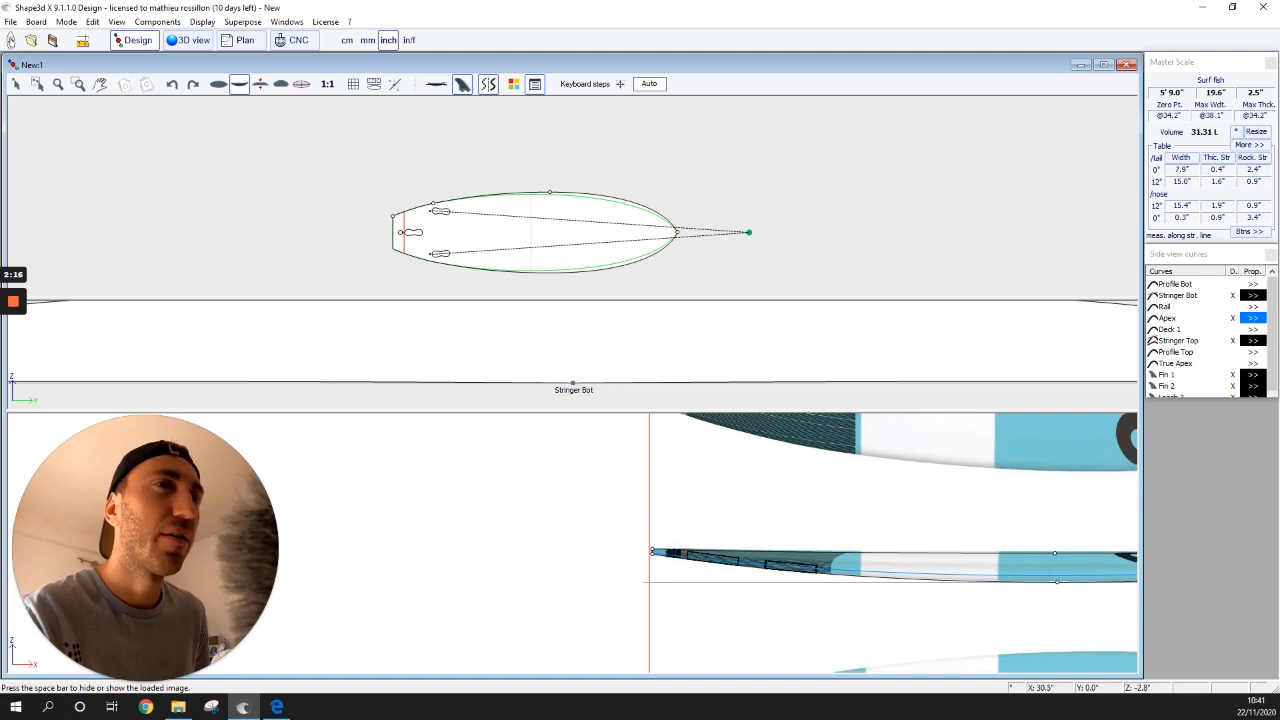
scroll(1013, 612, "down", 4)
scroll(1125, 564, "up", 6)
middle_click_drag(1125, 564, 1052, 566)
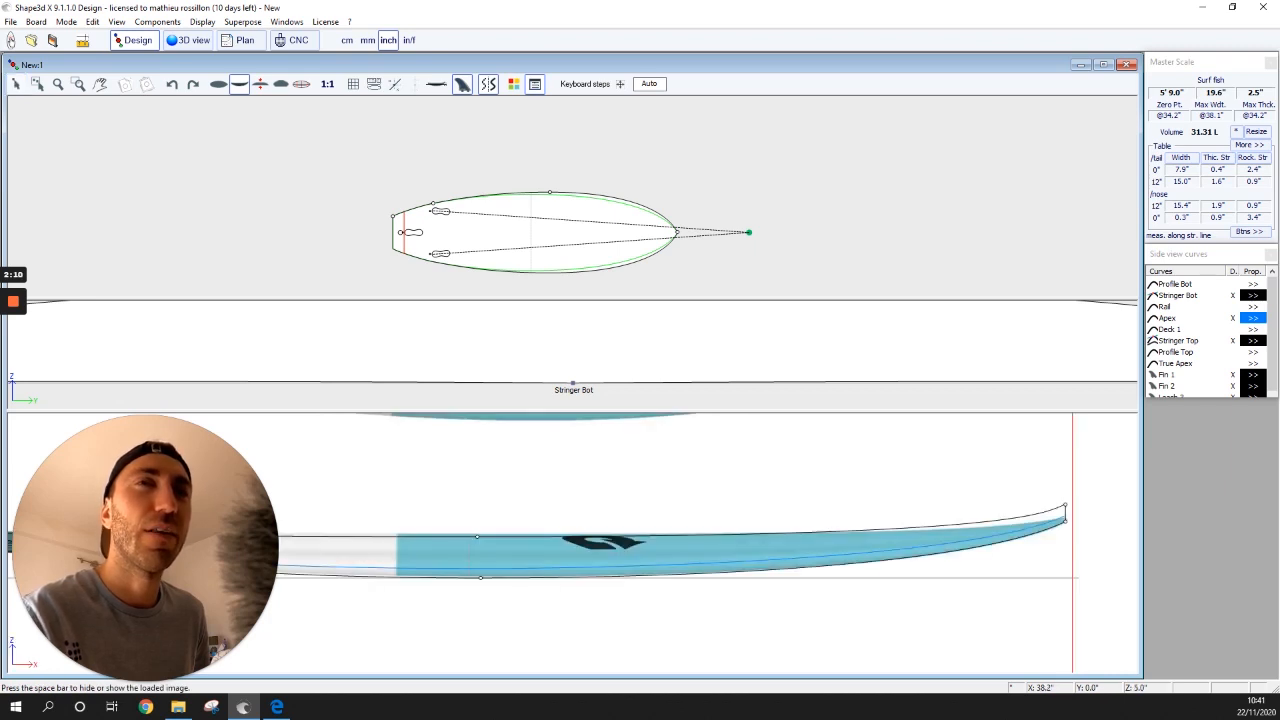
left_click_drag(560, 496, 560, 499)
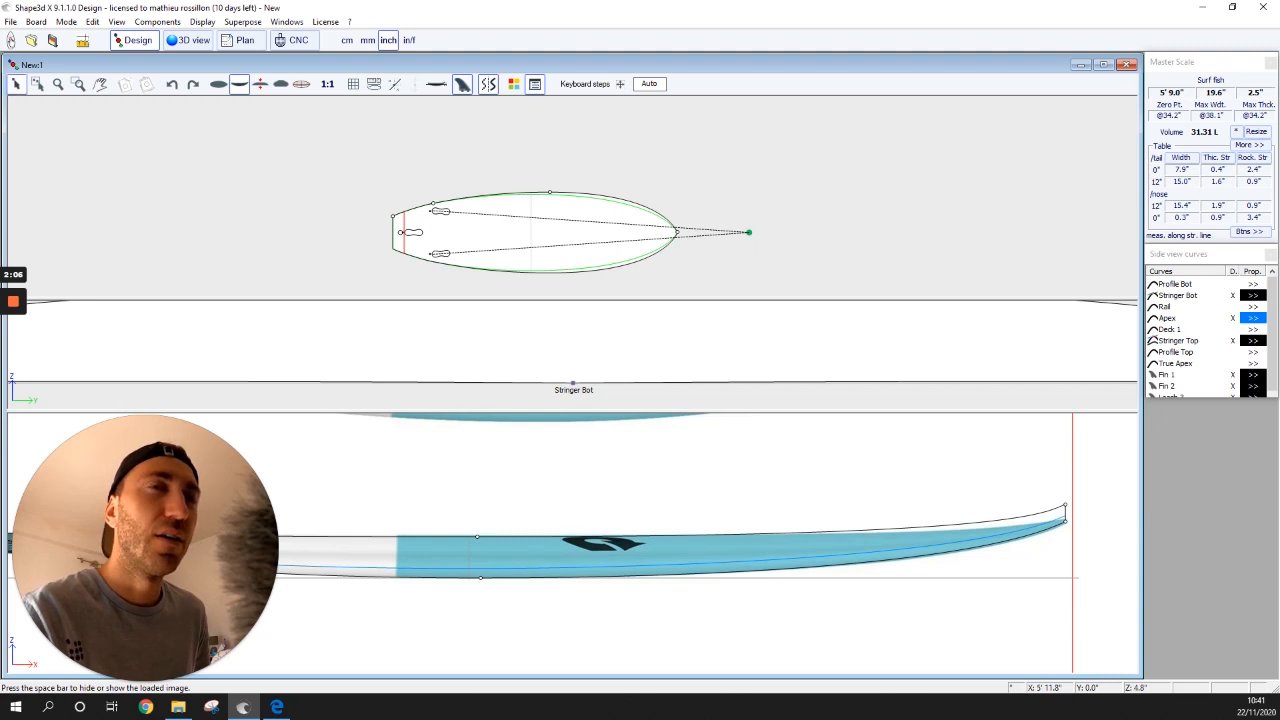
- Select the Stringer Top nose point, check its exact position, and lower it to thin the nose
left_click(17, 85)
left_click(1065, 505)
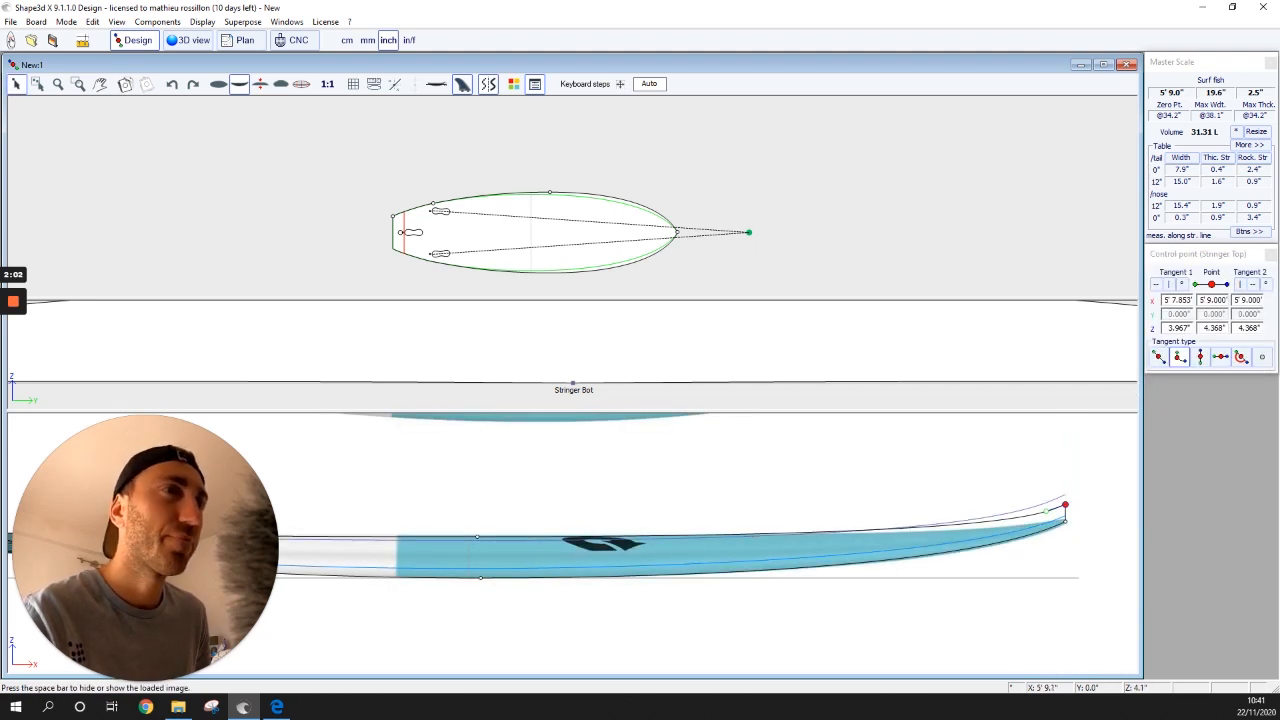
double_click(983, 451)
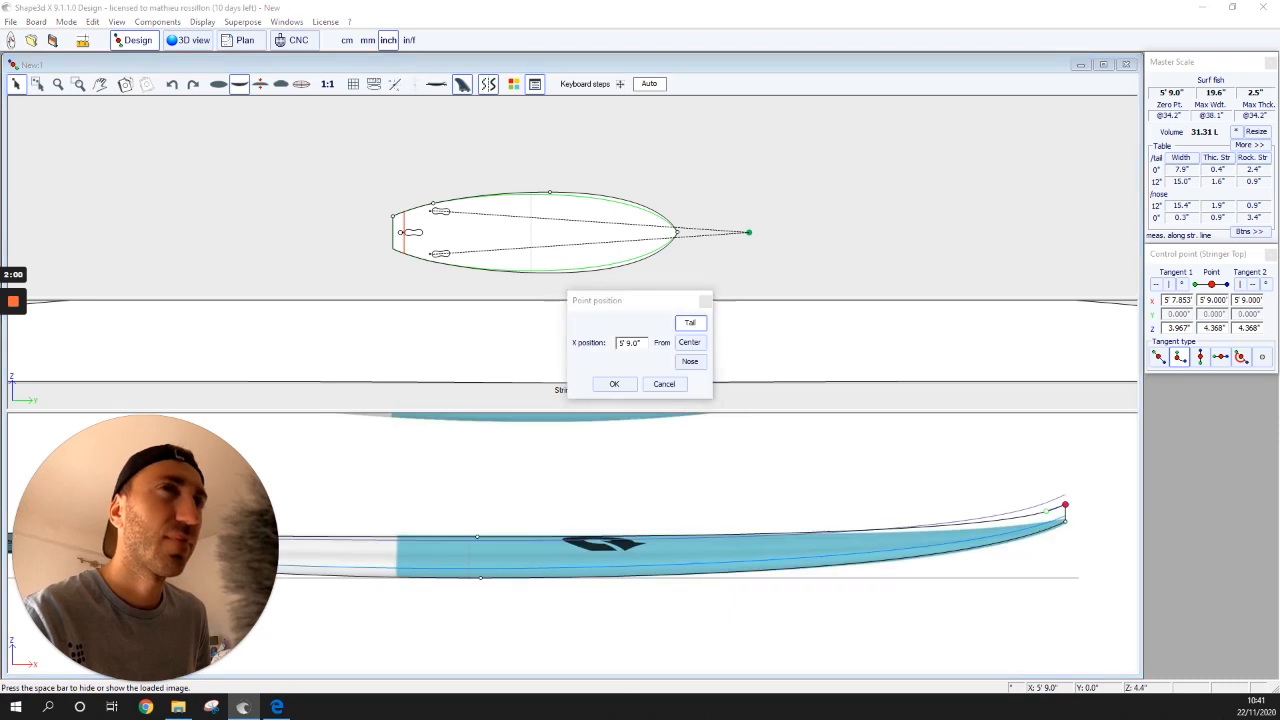
left_click(664, 384)
double_click(1065, 505)
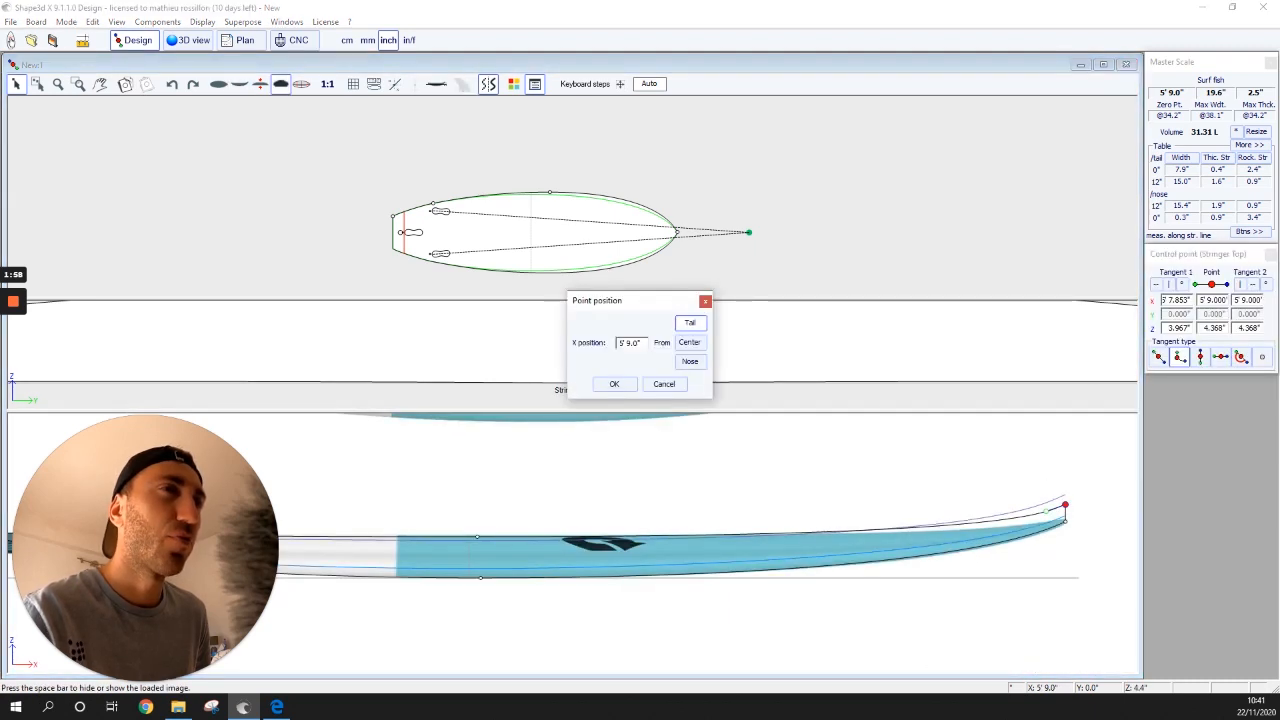
left_click(664, 384)
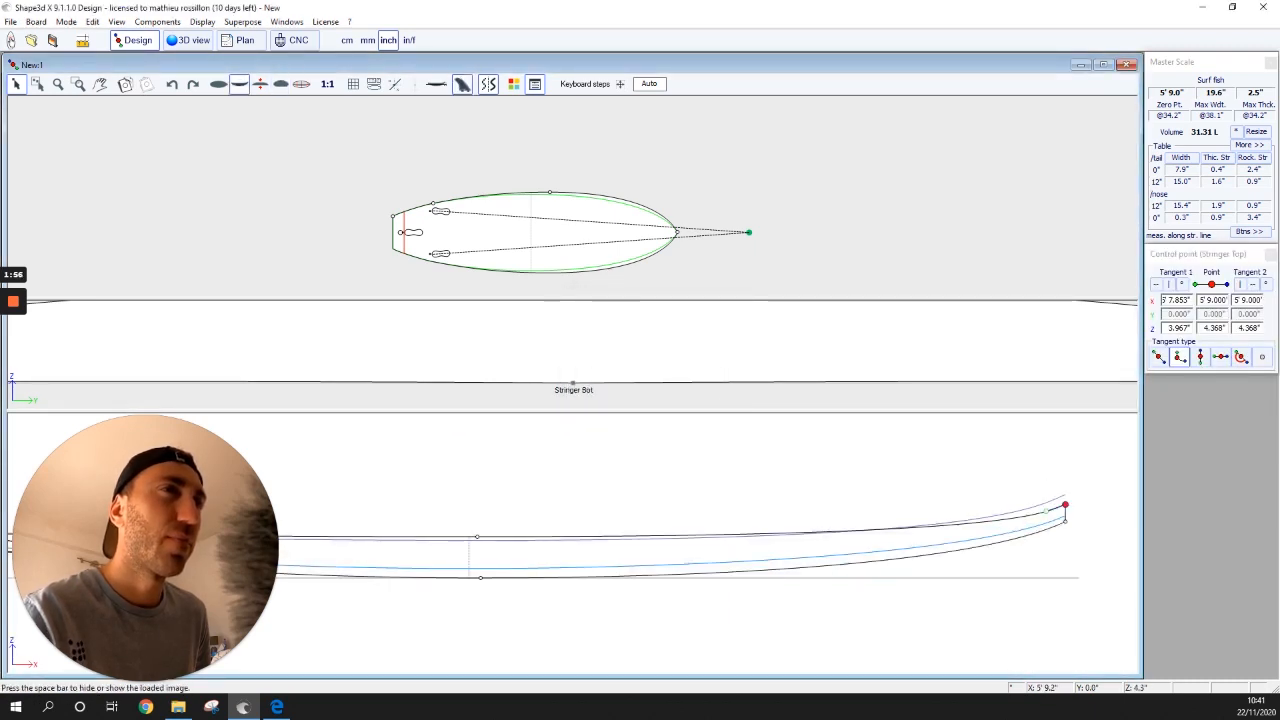
left_click_drag(1066, 506, 1066, 519)
- Bend the nose tangent slightly upward and raise the nose point a little against the reference photo
key("space")
key("space")
key("space")
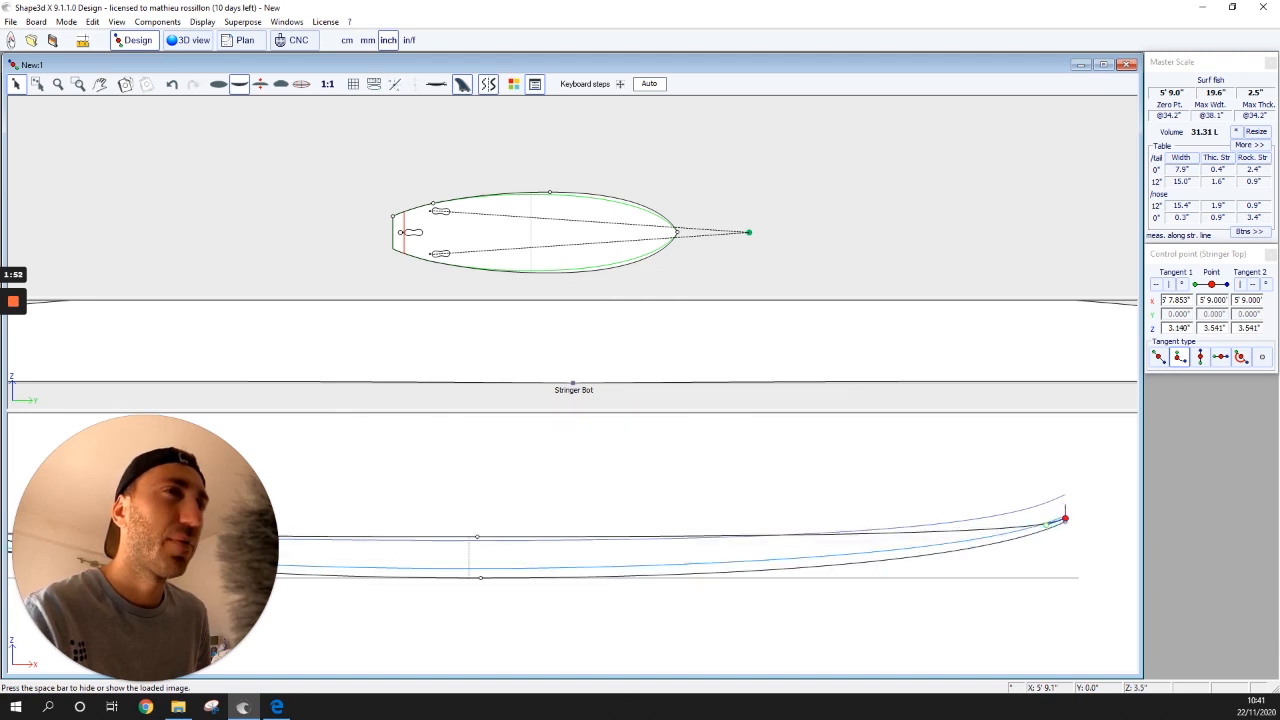
left_click_drag(1045, 524, 1042, 522)
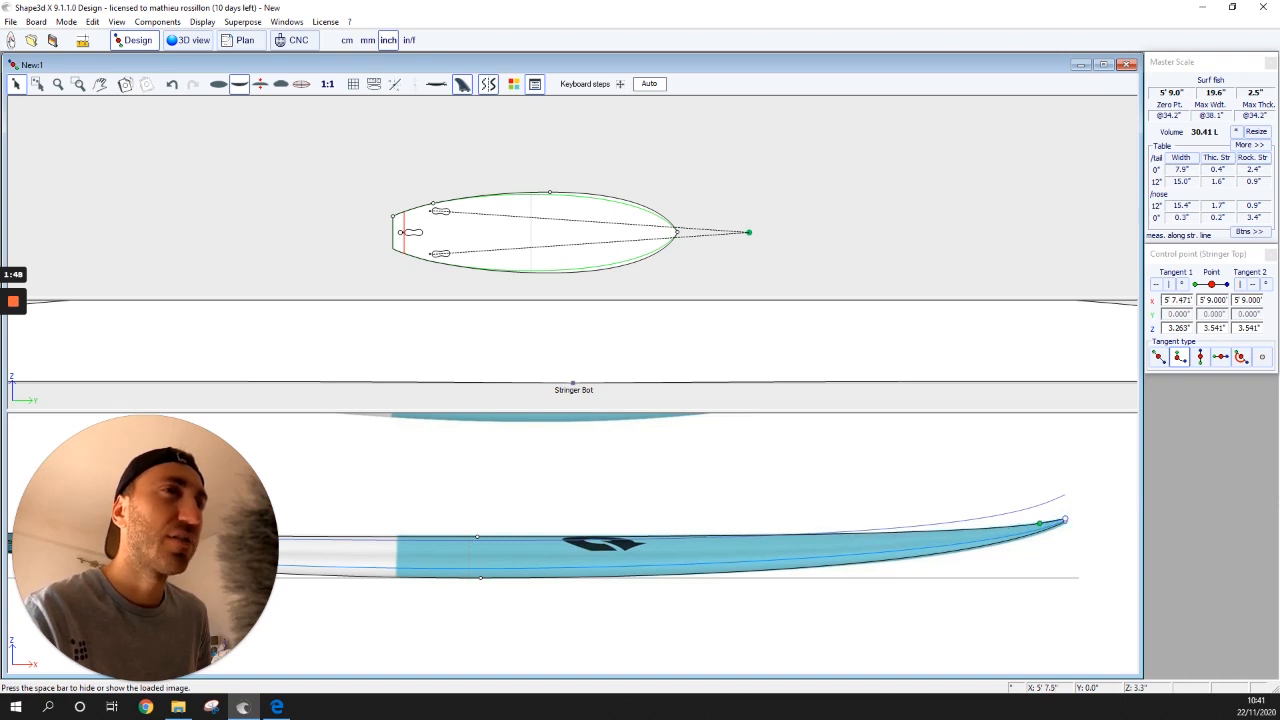
key("space")
key("space")
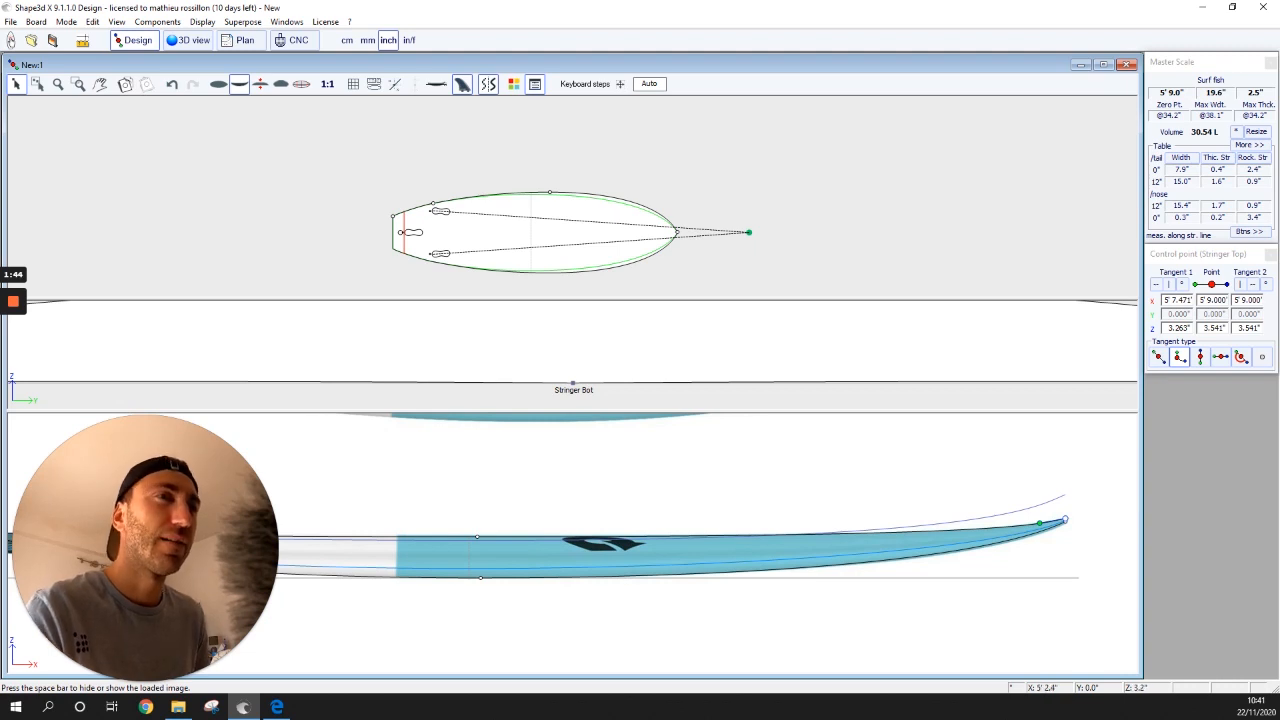
double_click(1066, 519)
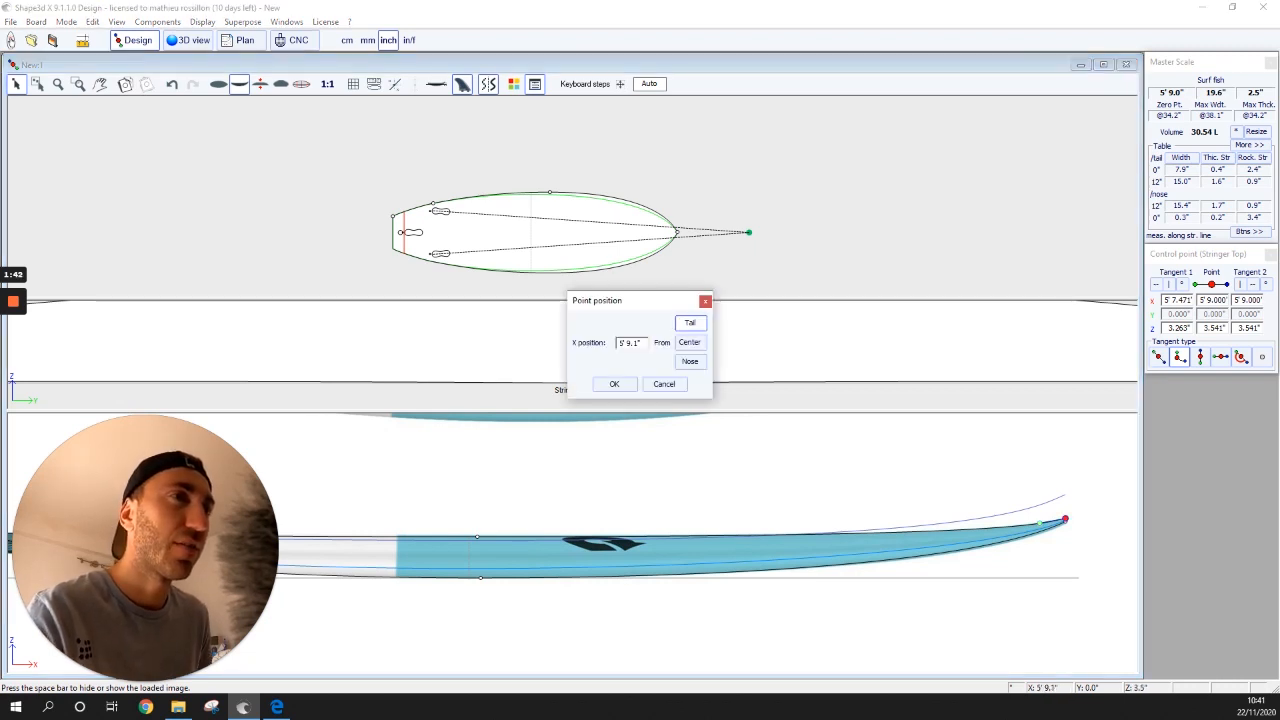
left_click(664, 384)
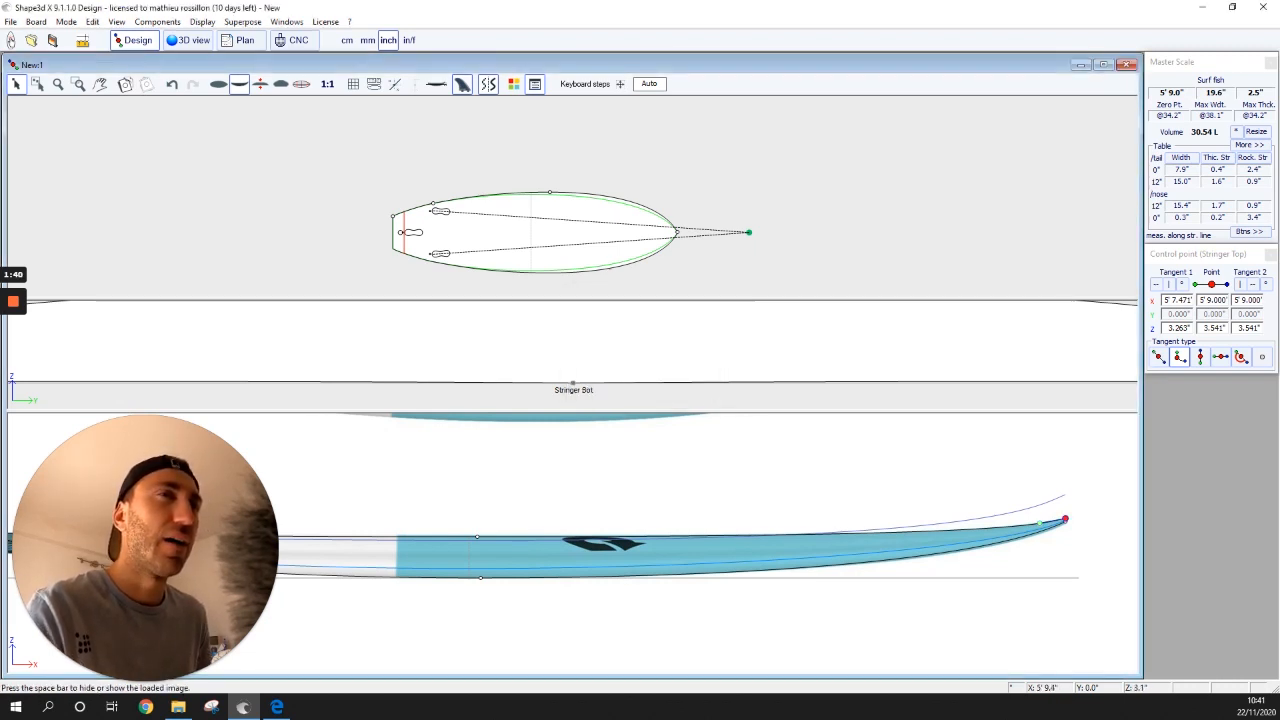
key("space")
left_click_drag(1065, 519, 1065, 515)
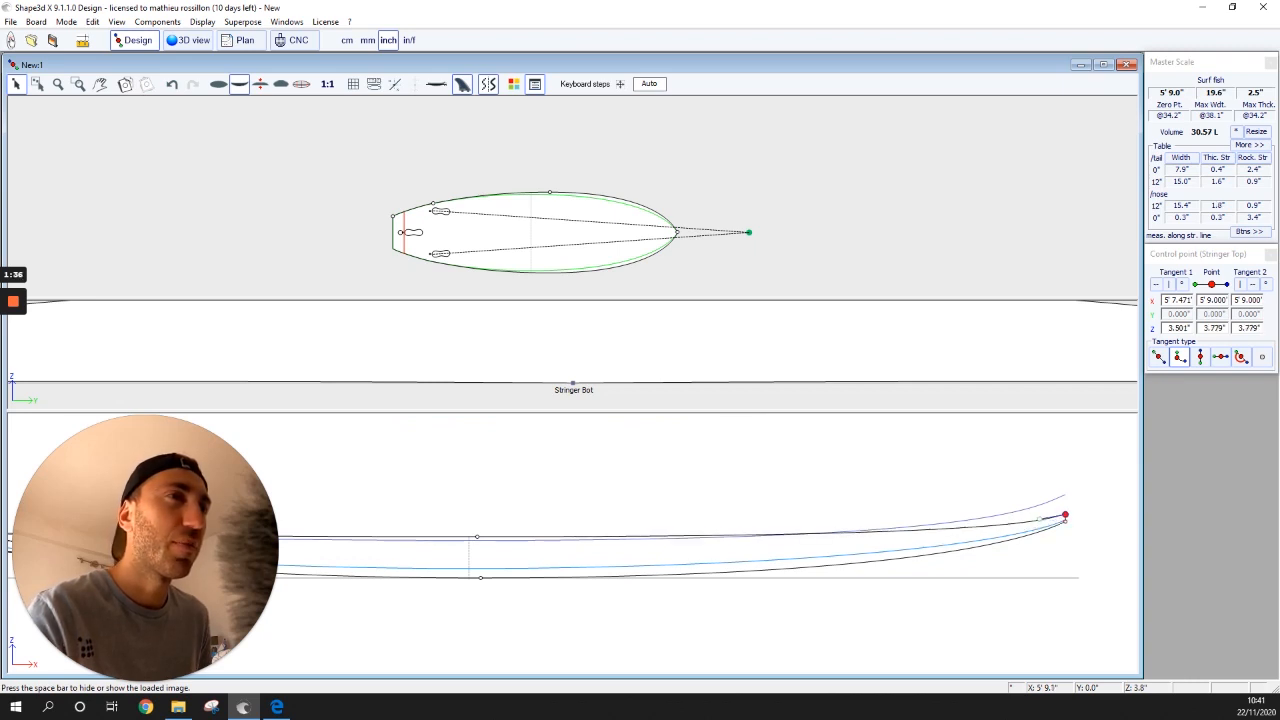
double_click(1066, 517)
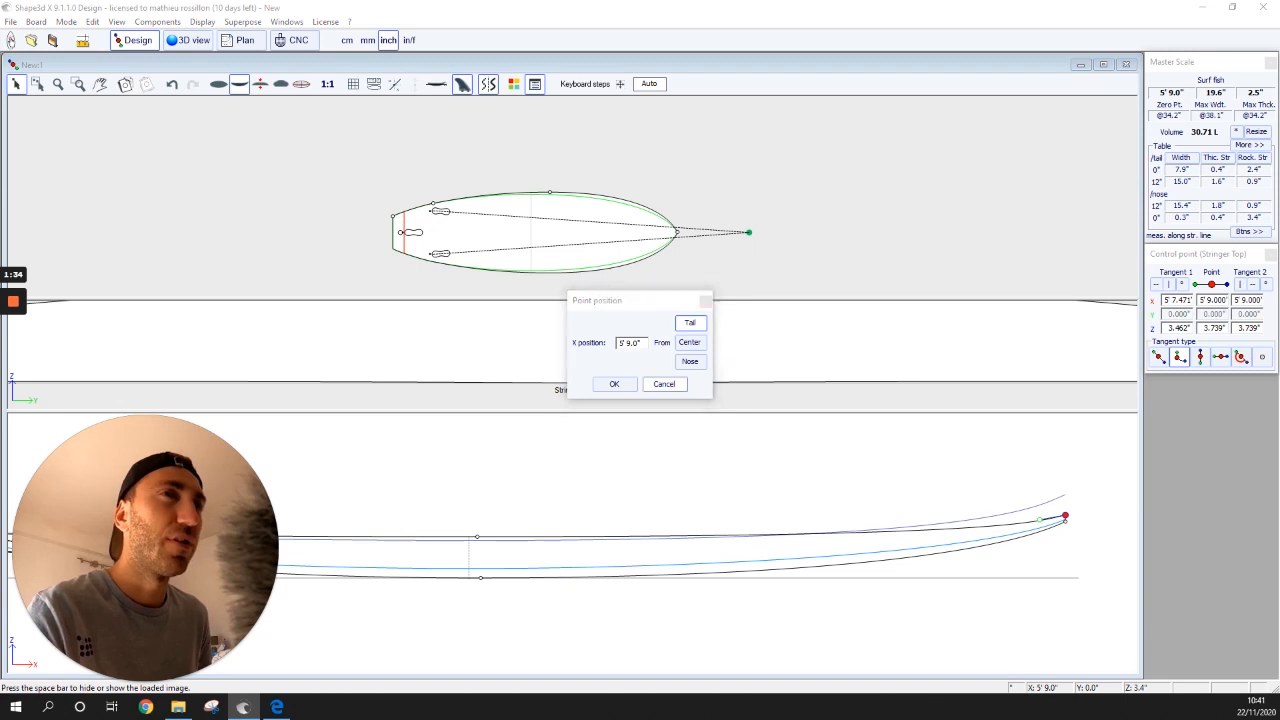
left_click(664, 384)
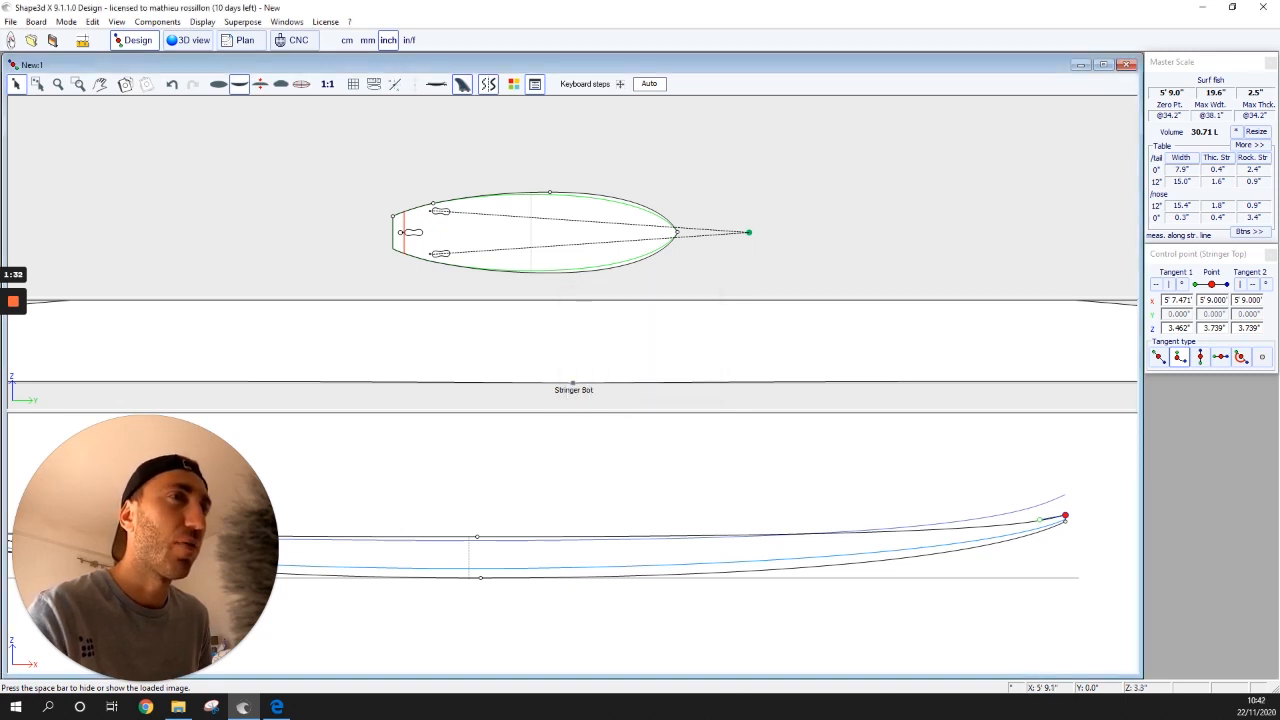
scroll(1065, 522, "up", 5)
left_click(16, 84)
- Nudge the Stringer Bot nose point slightly lower, bringing the volume to 30.57 L, and zoom out
left_click_drag(812, 456, 812, 443)
left_click(812, 439)
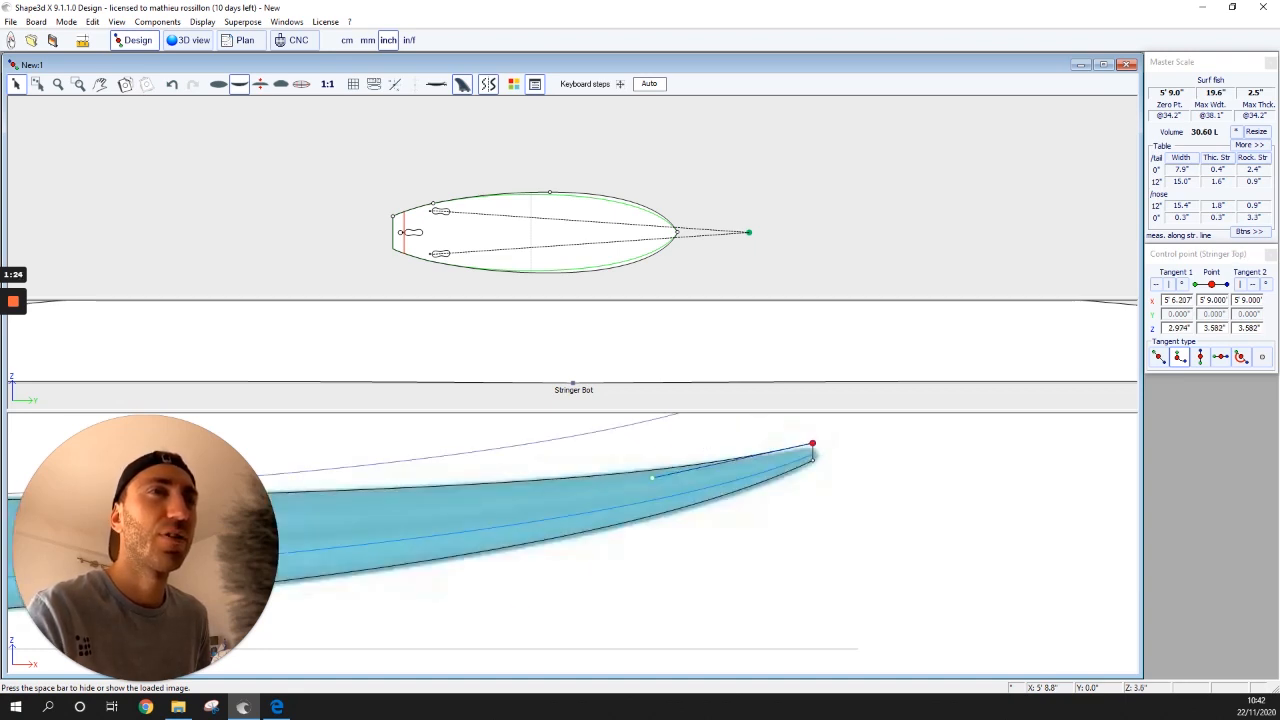
left_click(813, 460)
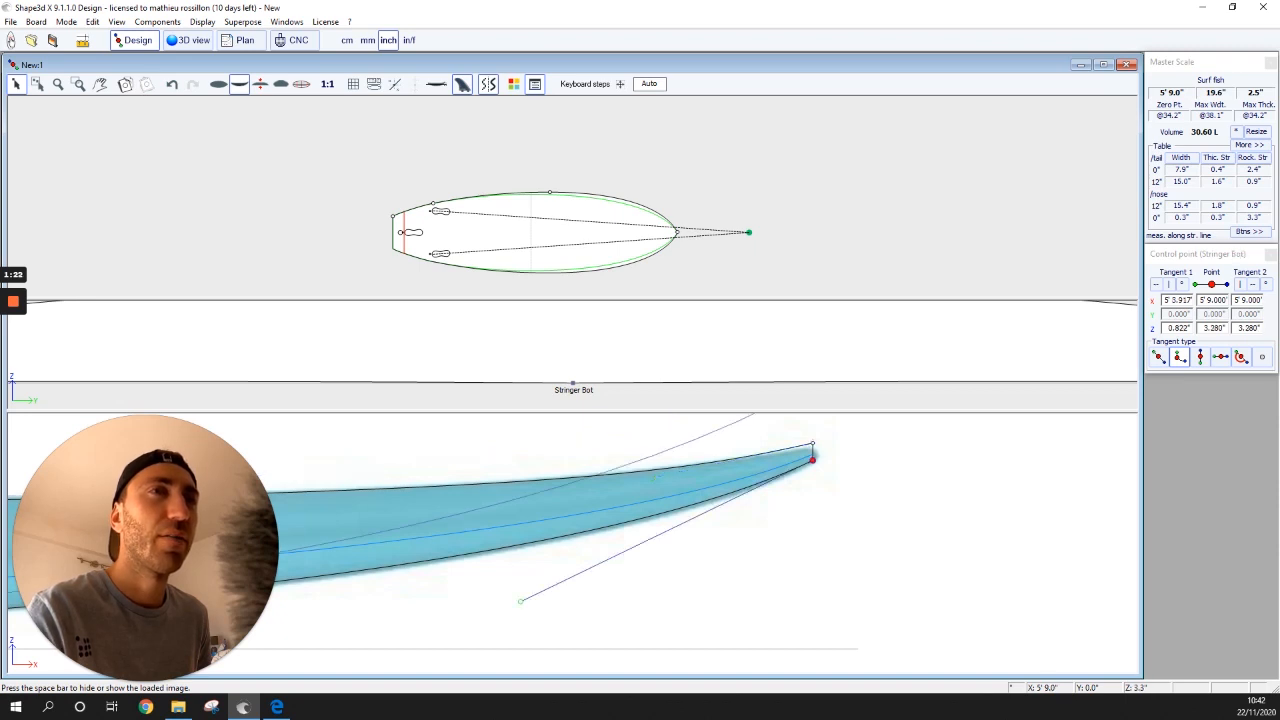
left_click_drag(812, 459, 812, 461)
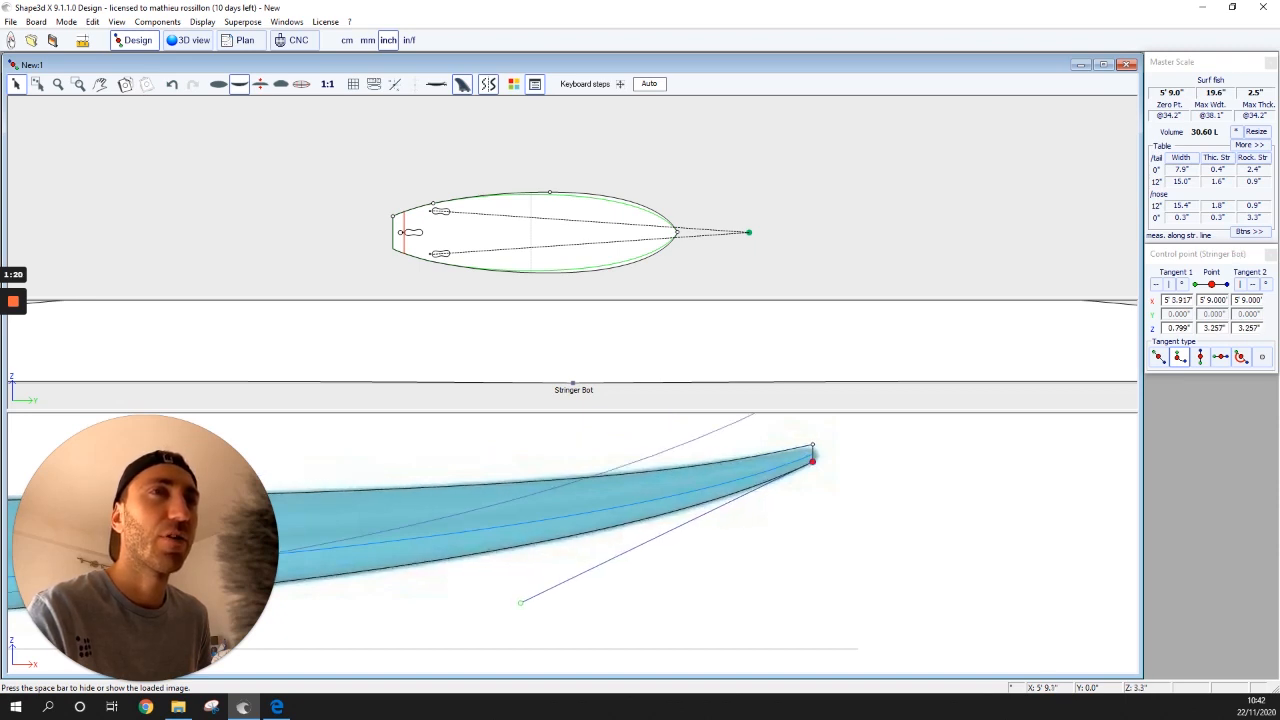
scroll(550, 502, "down", 4)
scroll(252, 450, "down", 5)
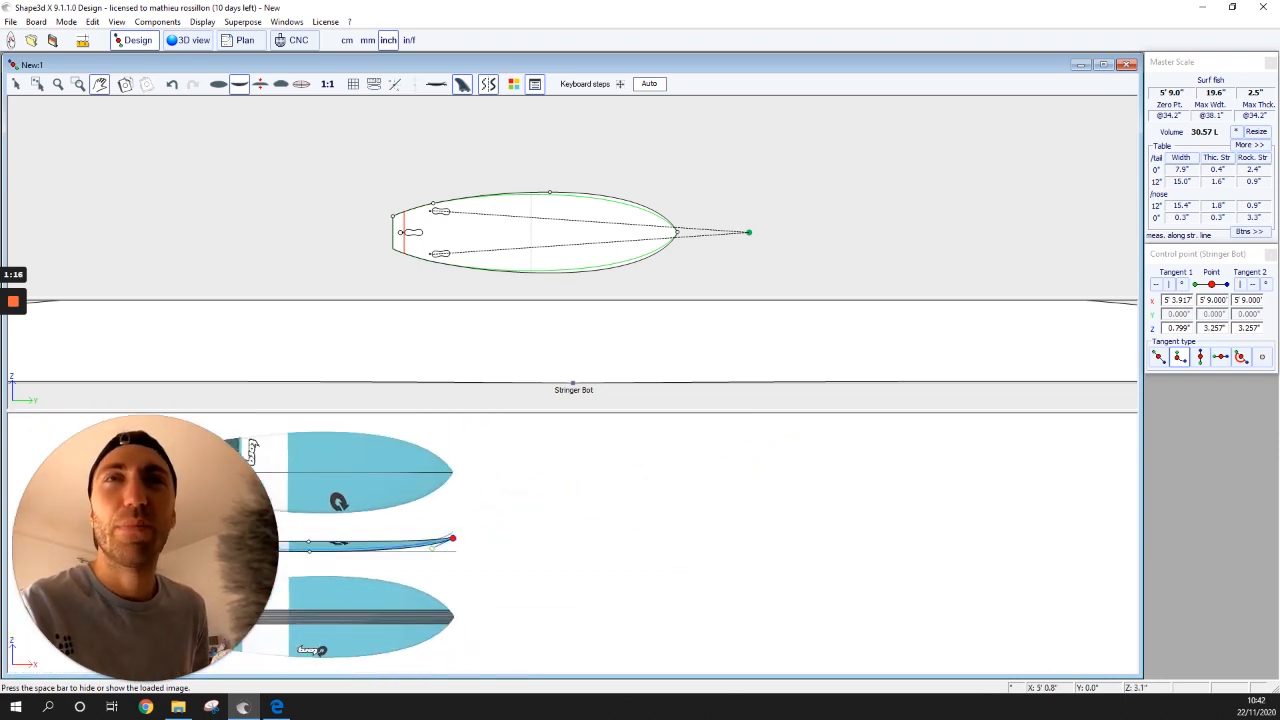
- Dismiss the Point position box and hide the reference photo in the side view
double_click(538, 532)
left_click(664, 384)
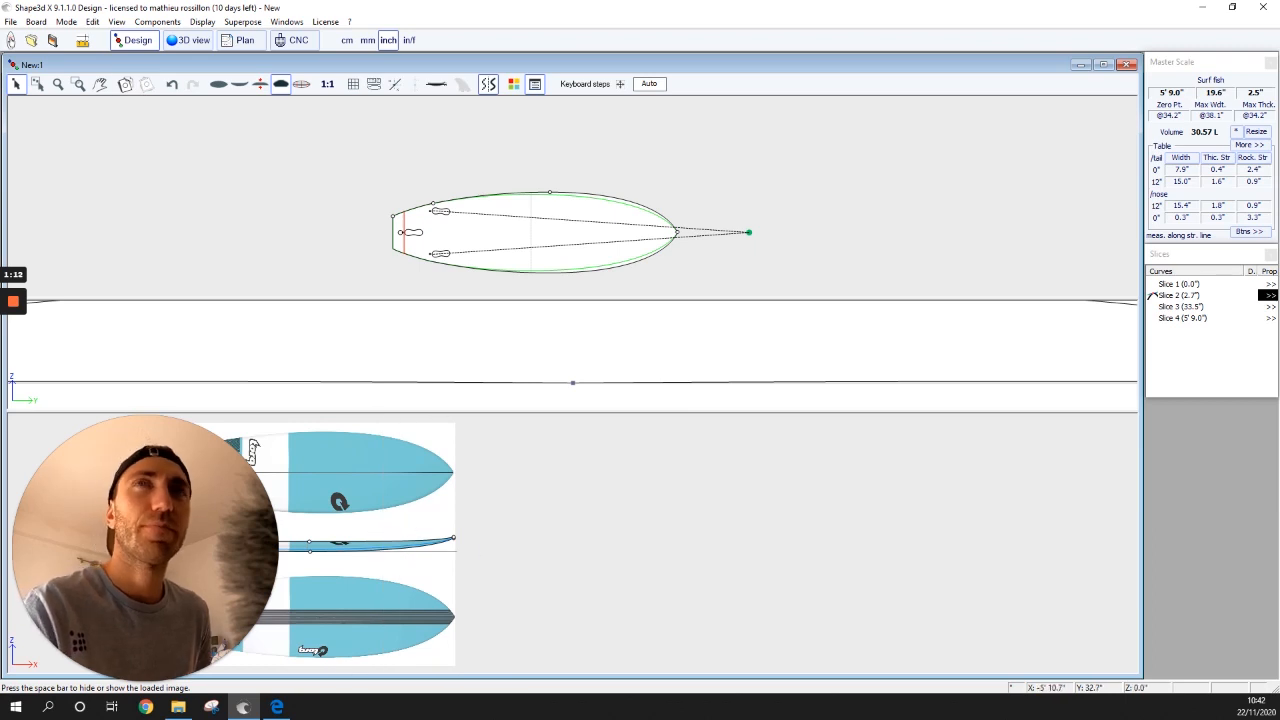
left_click(101, 84)
left_click(361, 595)
key("space")
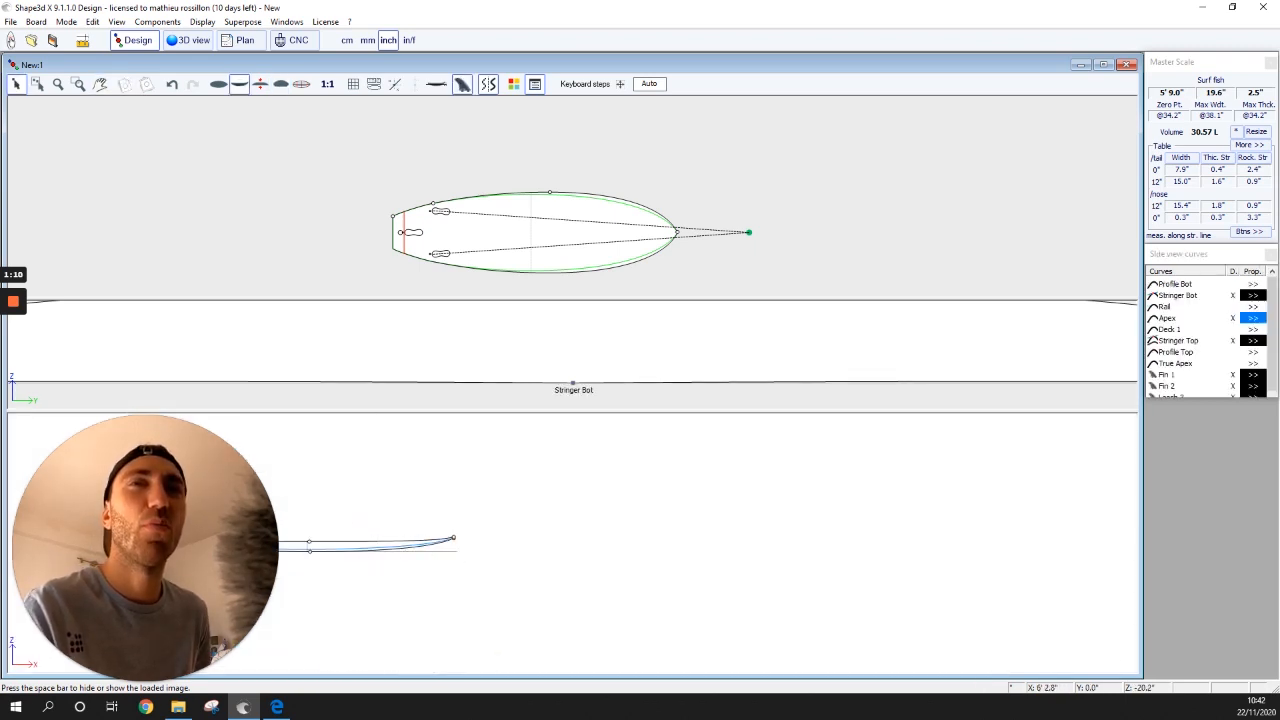
scroll(361, 595, "up", 3)
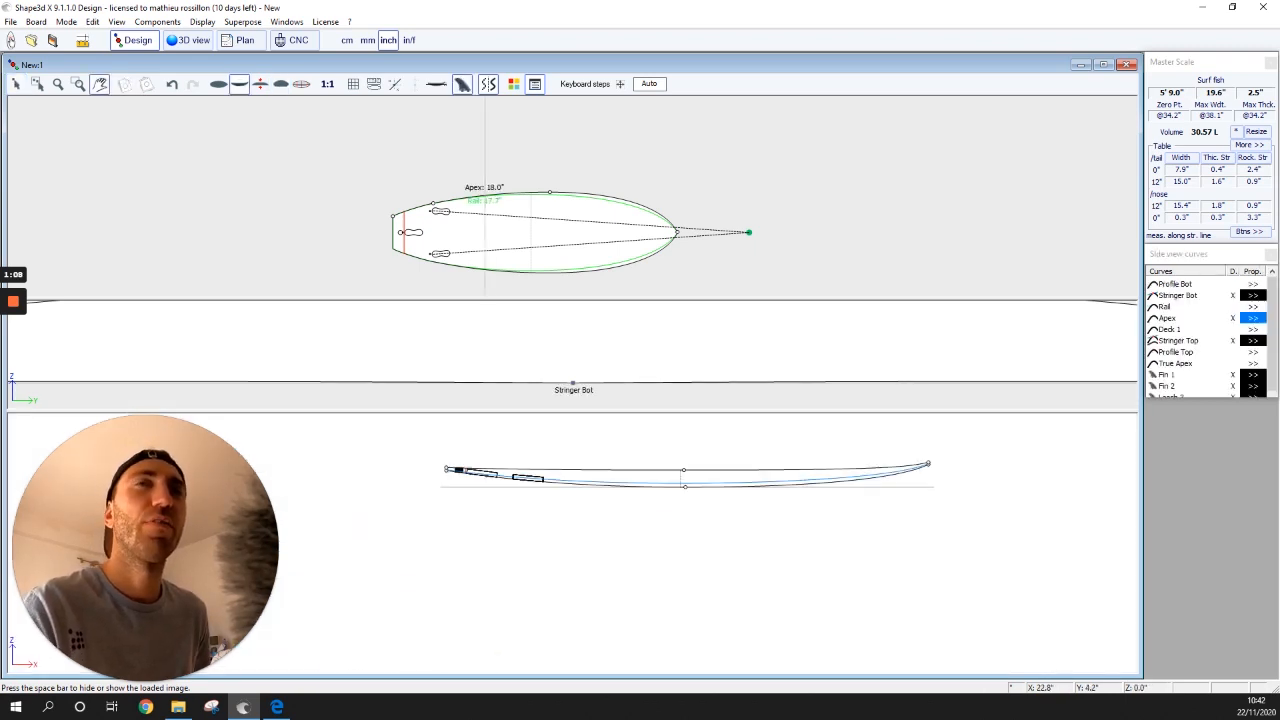
- Orbit the 5' 9" Surf fish in 3D, then return to the Design views
left_click(188, 40)
left_click_drag(640, 330, 605, 462)
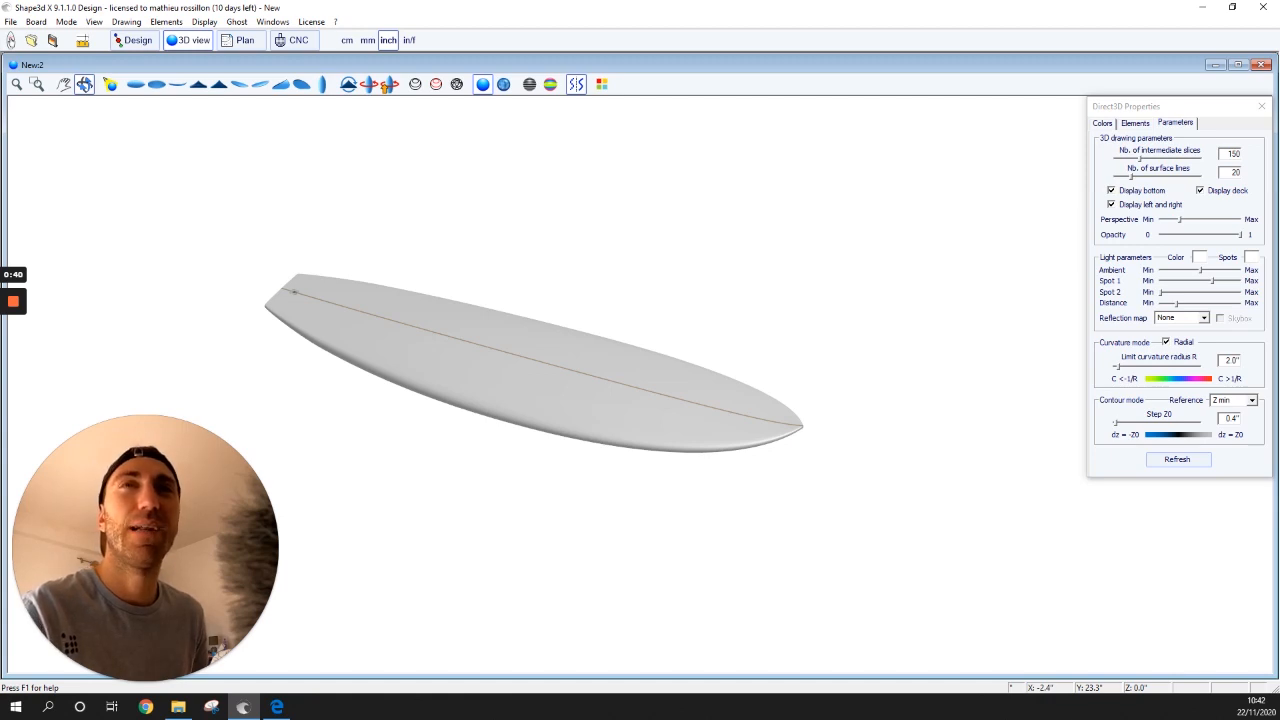
left_click(133, 40)
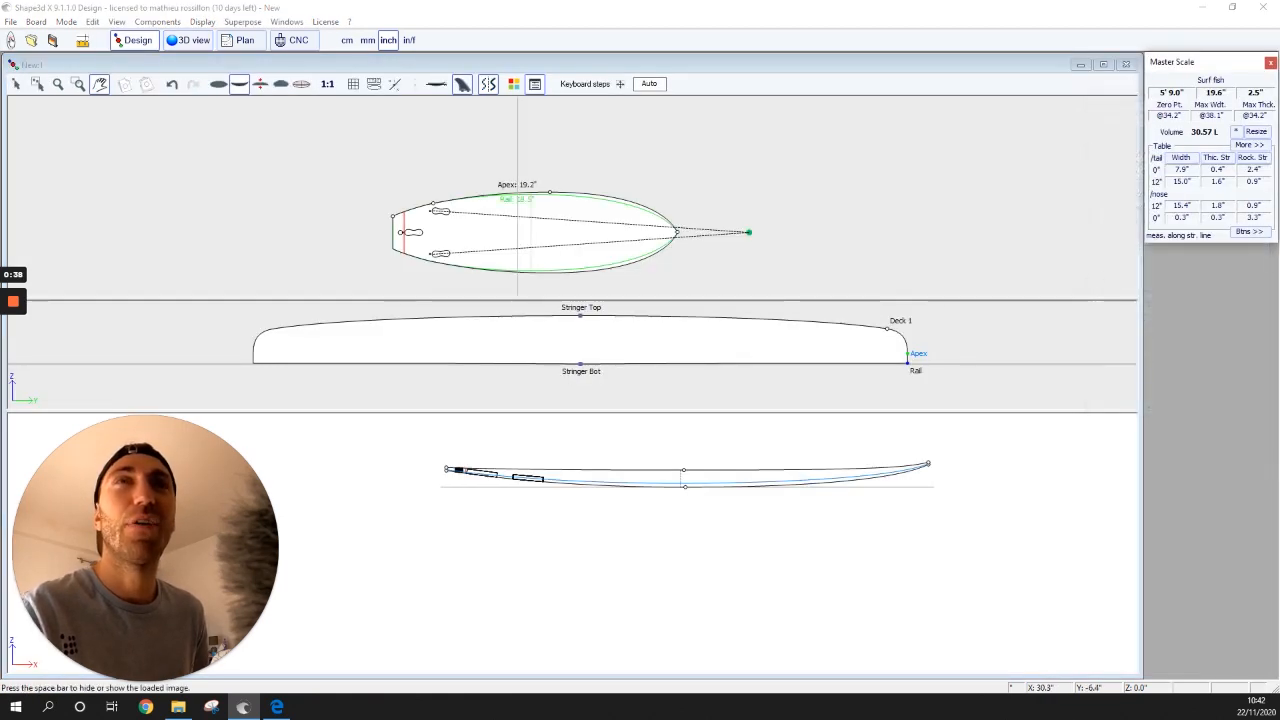
- Show the Torq reference photo in the top view and move and rescale it under the Surf fish outline
left_click(608, 228)
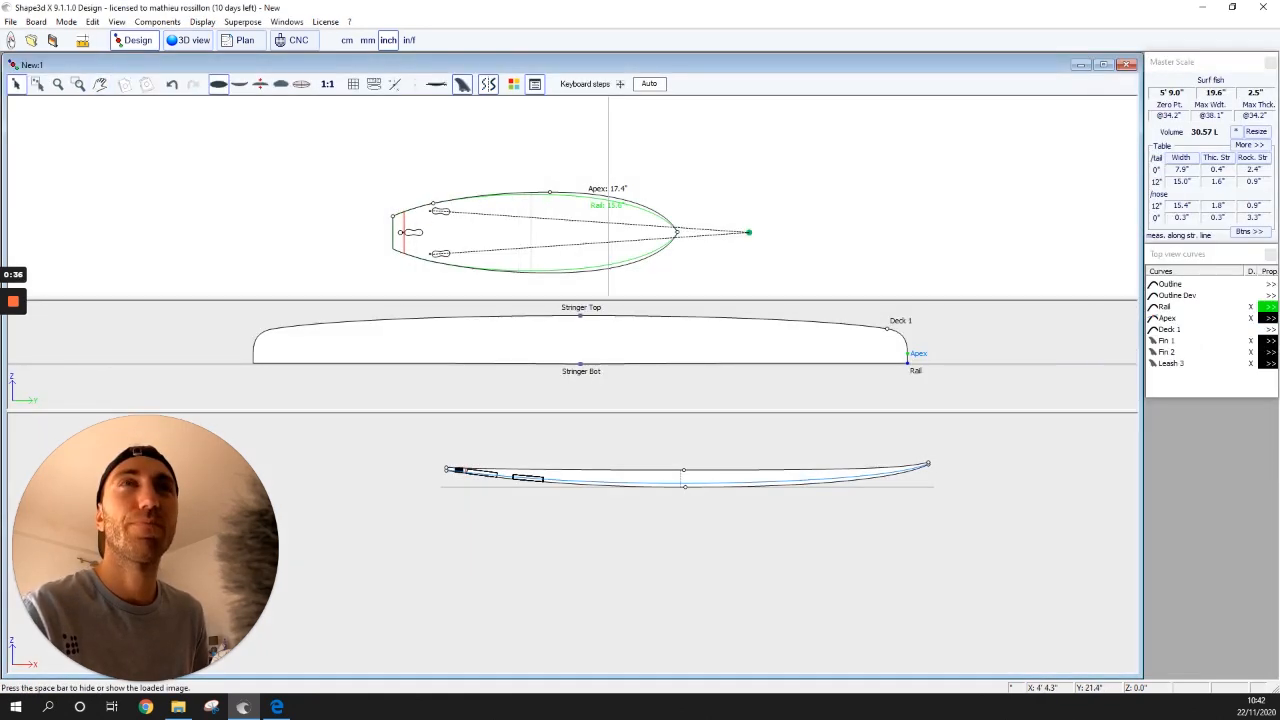
key("space")
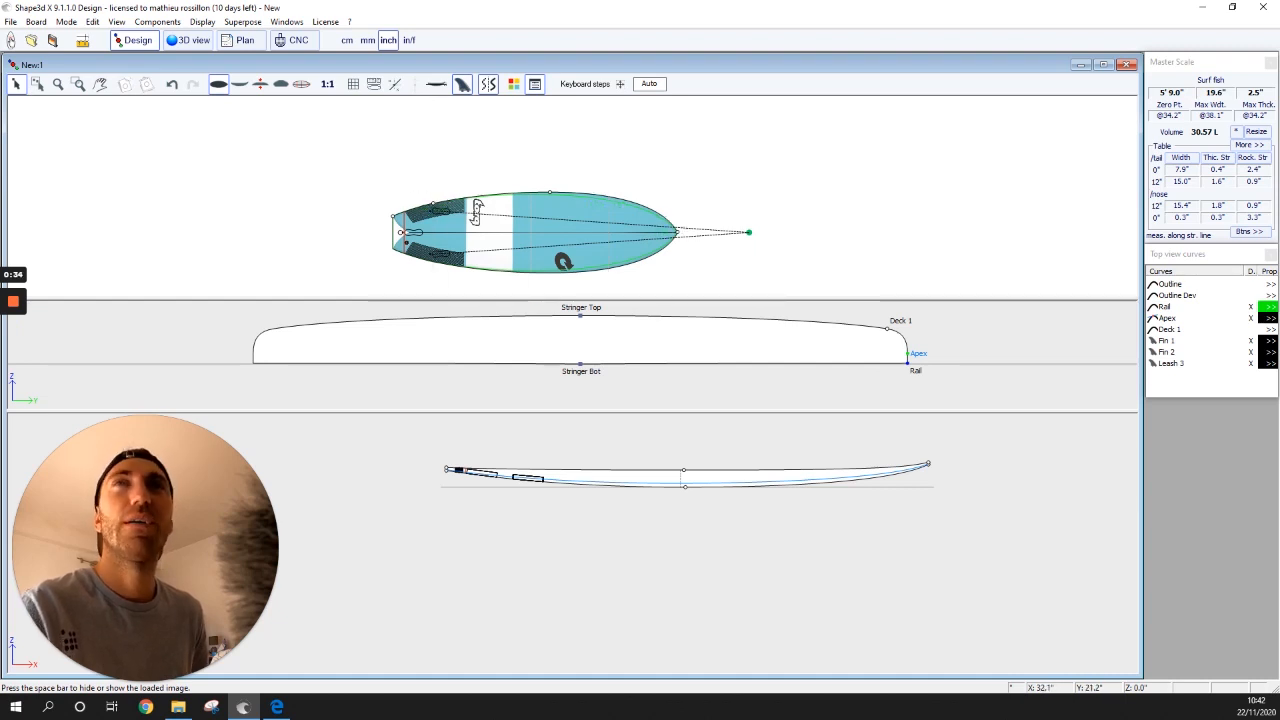
scroll(460, 235, "up", 3)
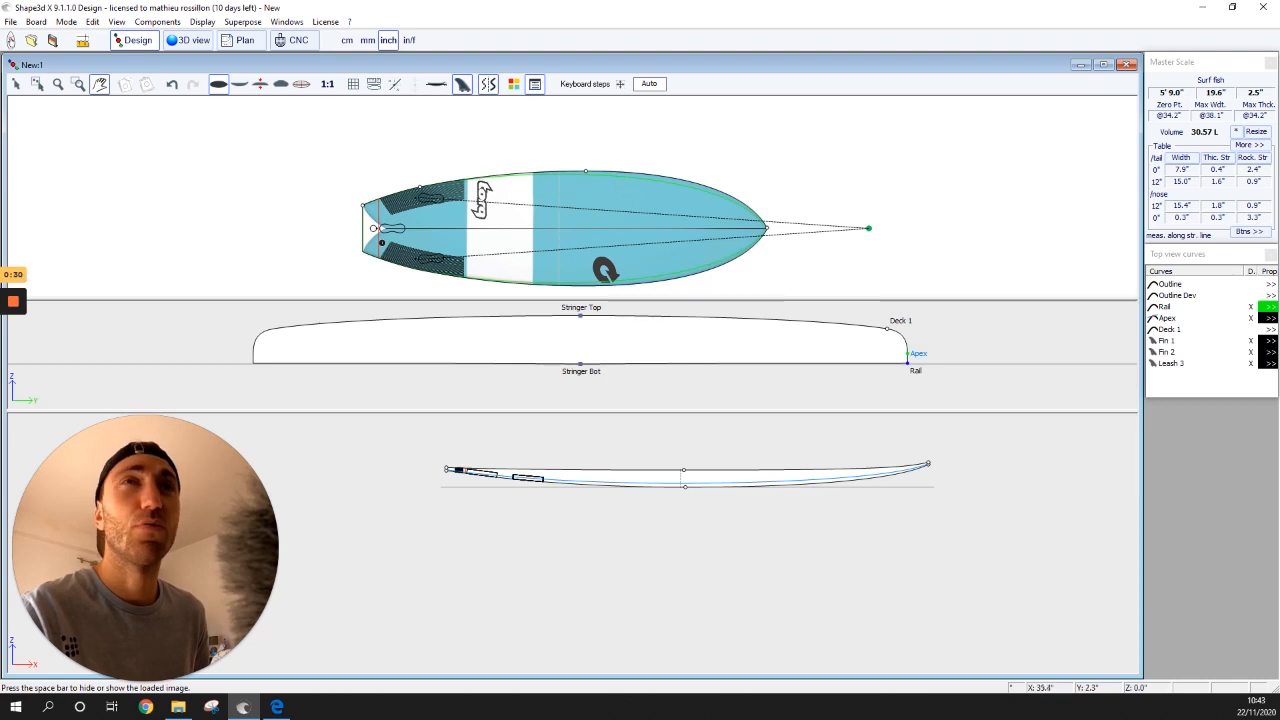
left_click_drag(950, 225, 975, 184)
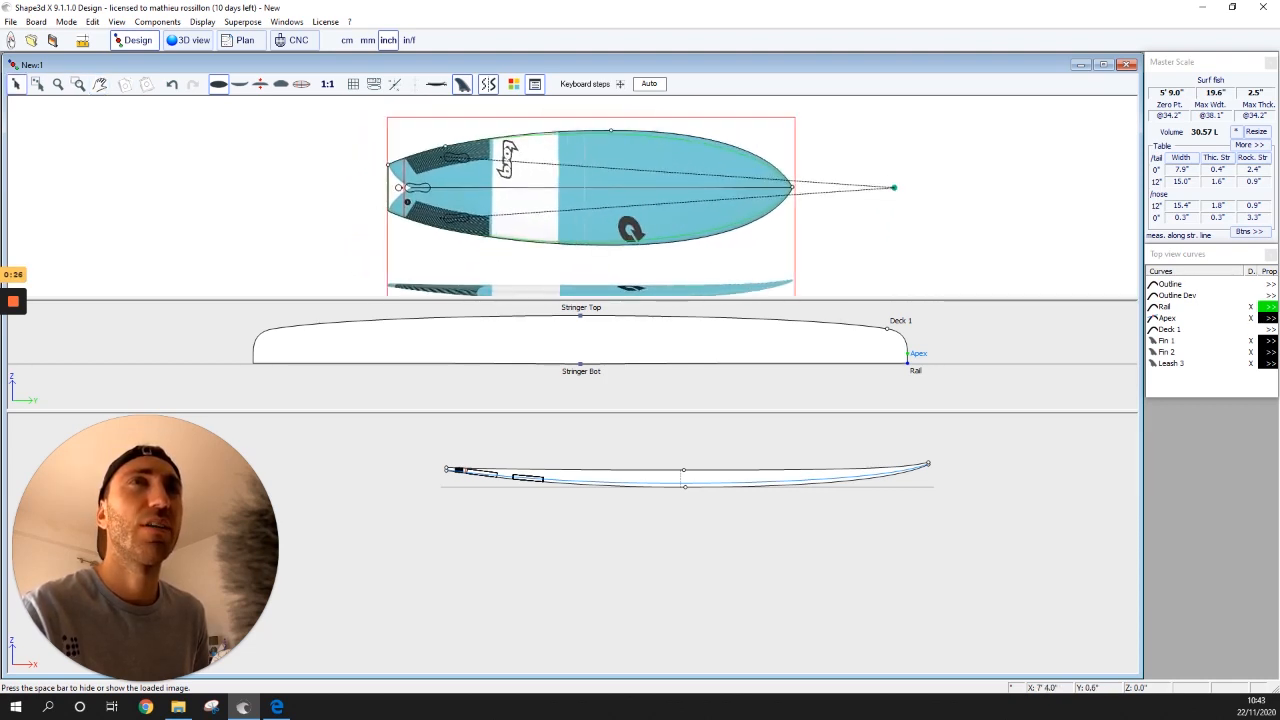
left_click_drag(728, 270, 640, 262)
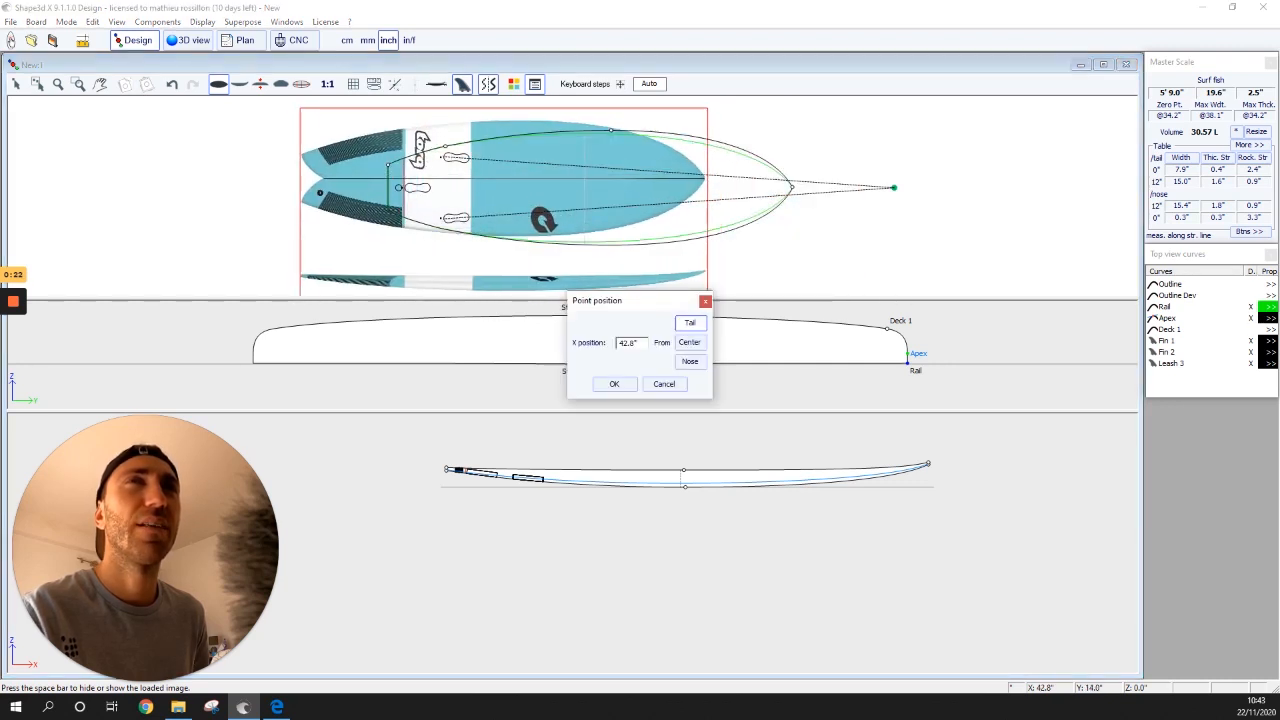
left_click(664, 384)
left_click_drag(459, 159, 547, 59)
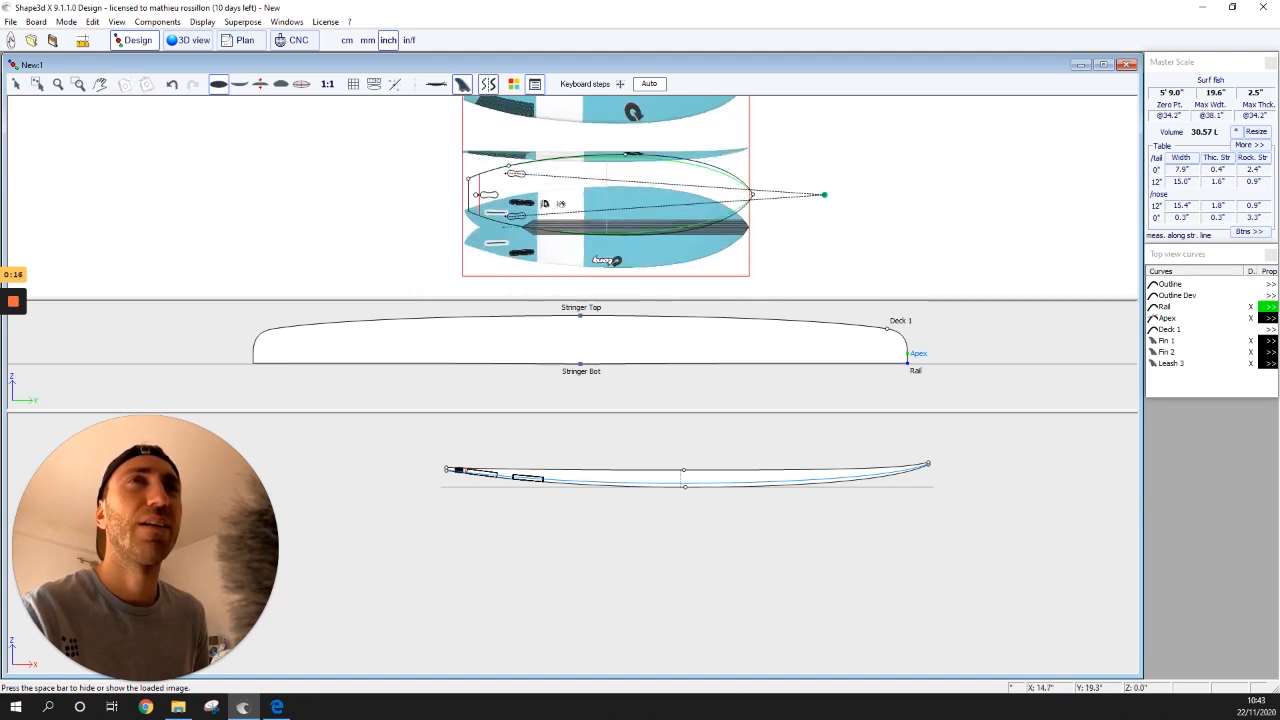
left_click_drag(545, 203, 548, 173)
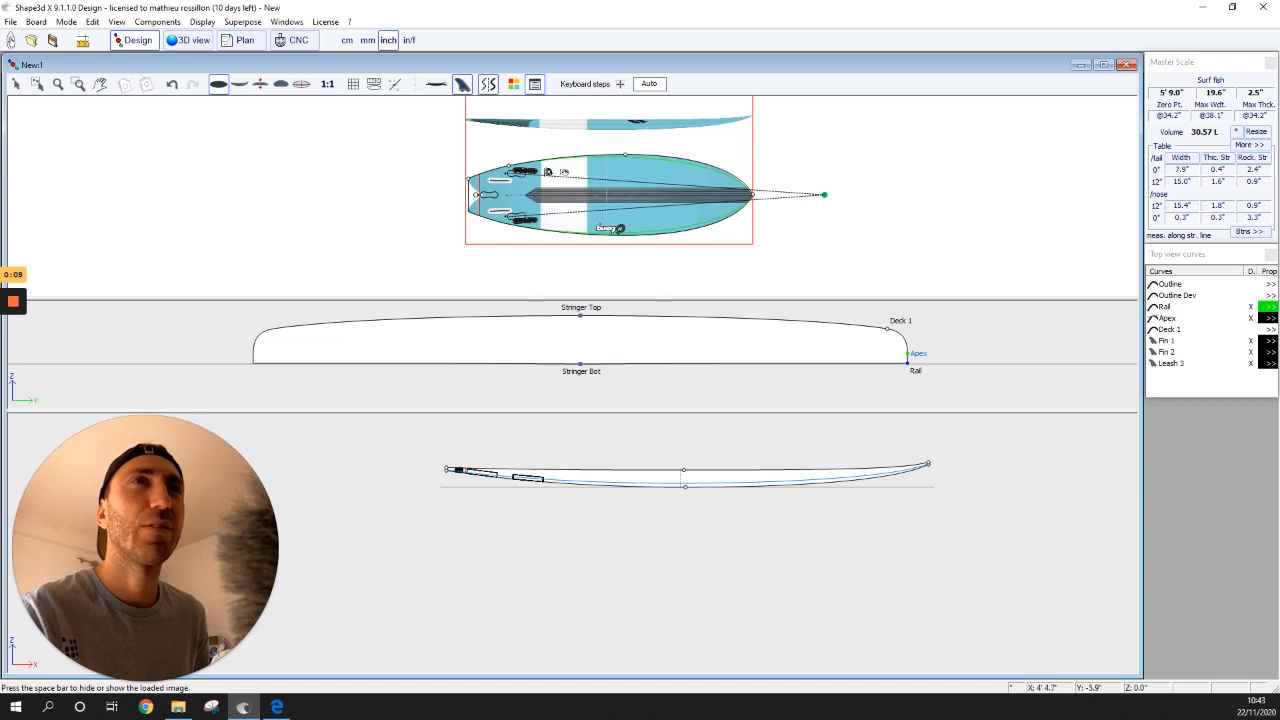
scroll(484, 196, "up", 5)
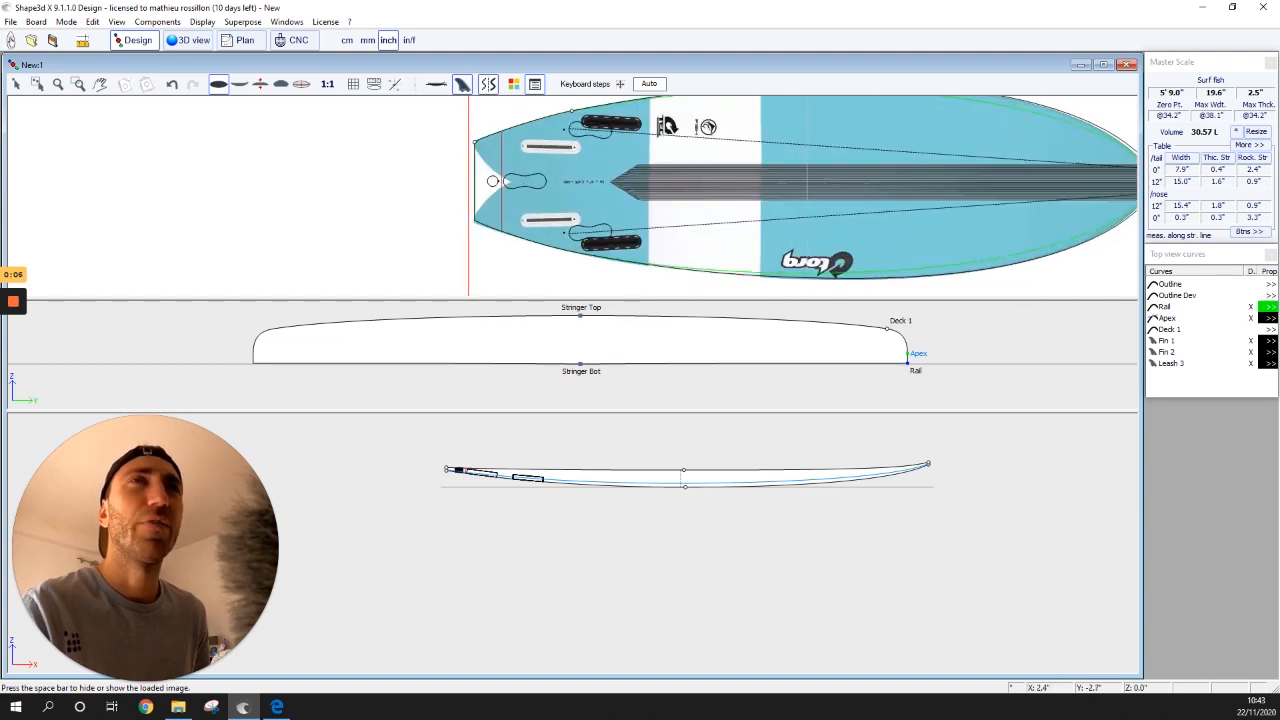
scroll(505, 215, "down", 1)
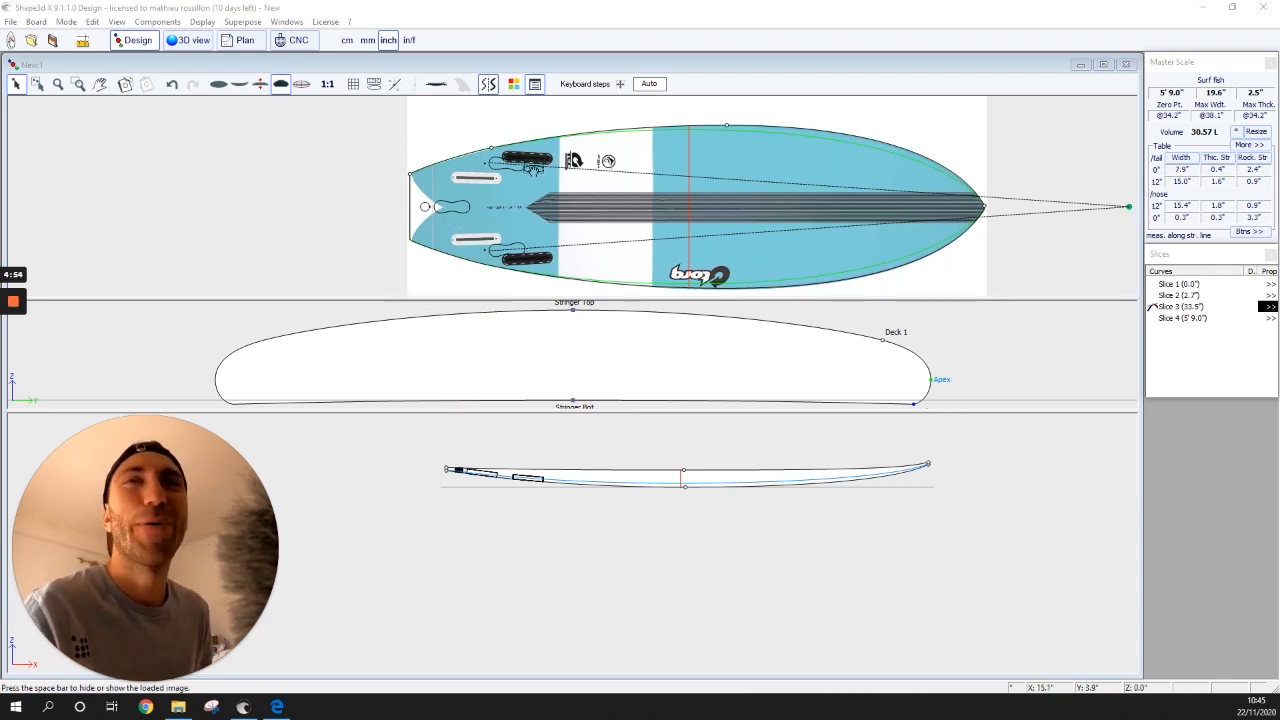
- Bring up the Plugs Wizard from the components list and move its window aside
left_click(497, 163)
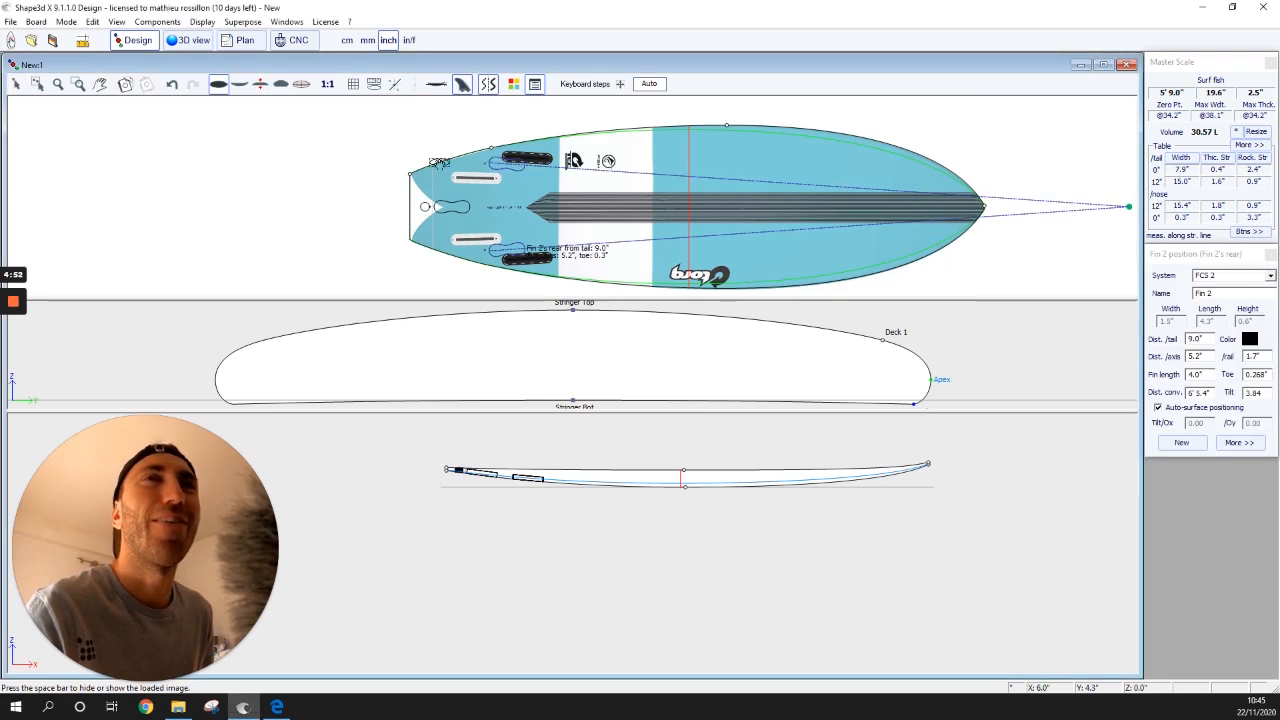
left_click(315, 133)
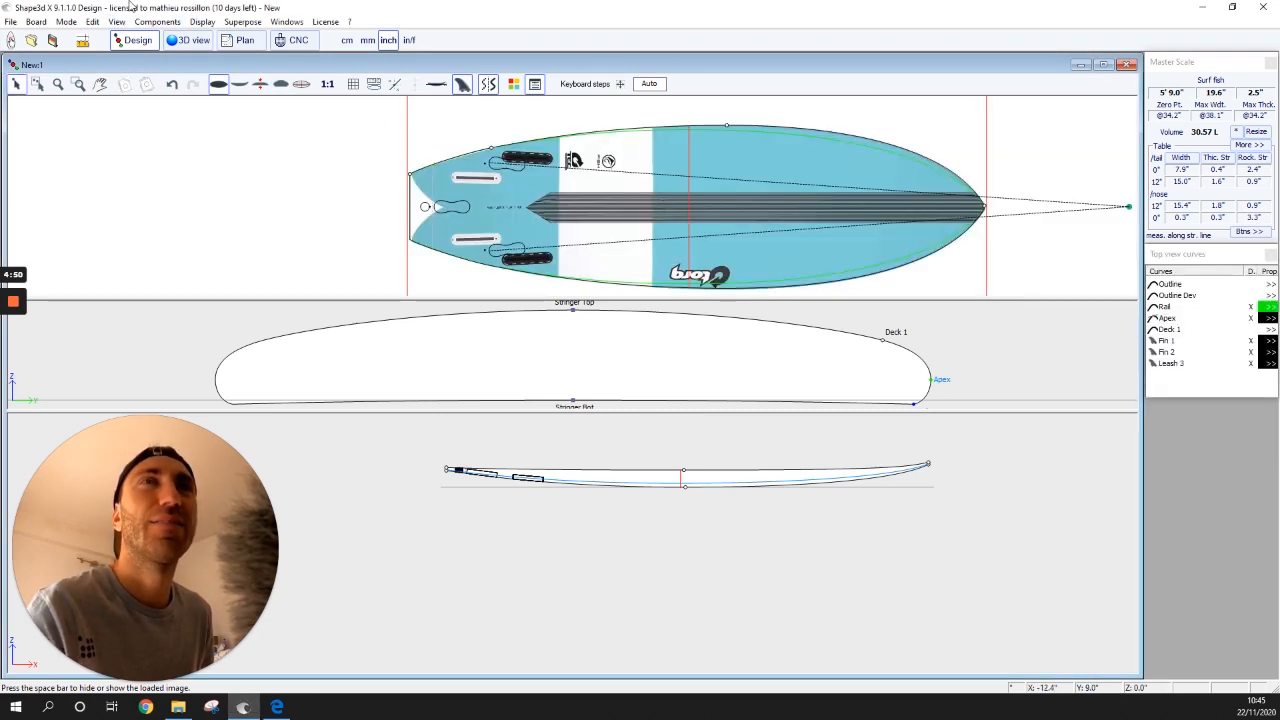
left_click(116, 22)
mouse_move(150, 21)
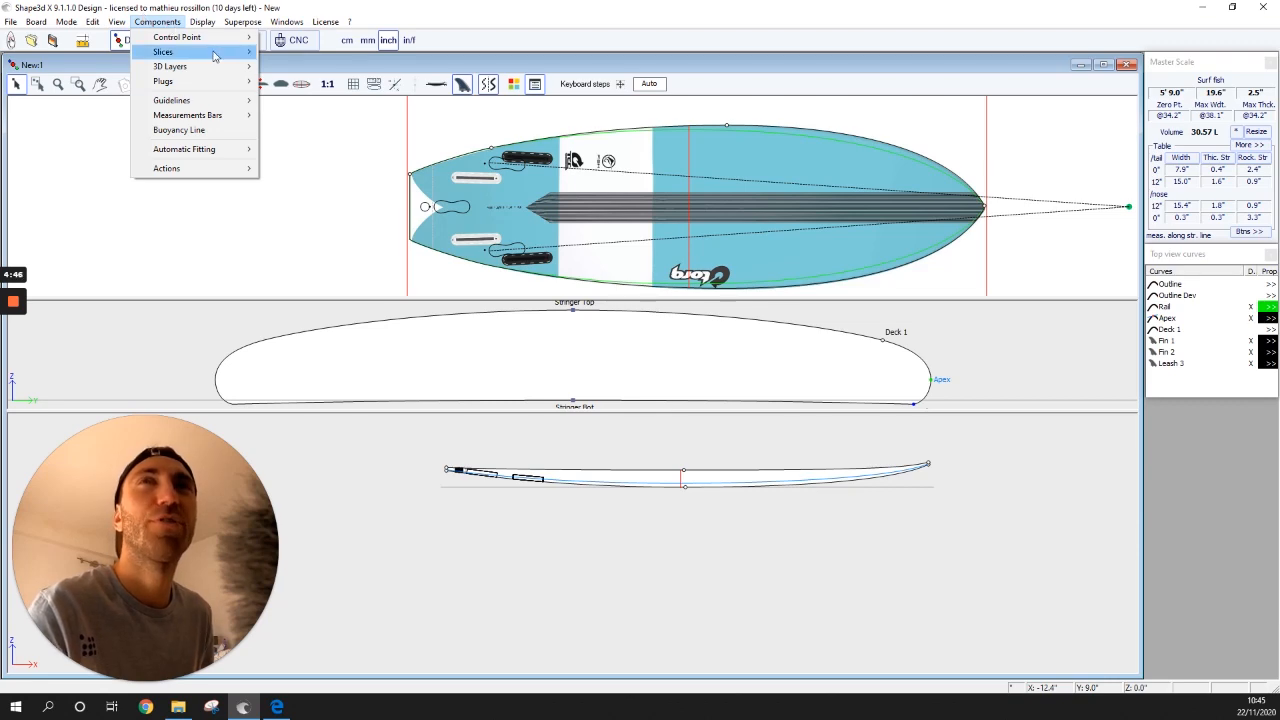
mouse_move(175, 81)
left_click(305, 83)
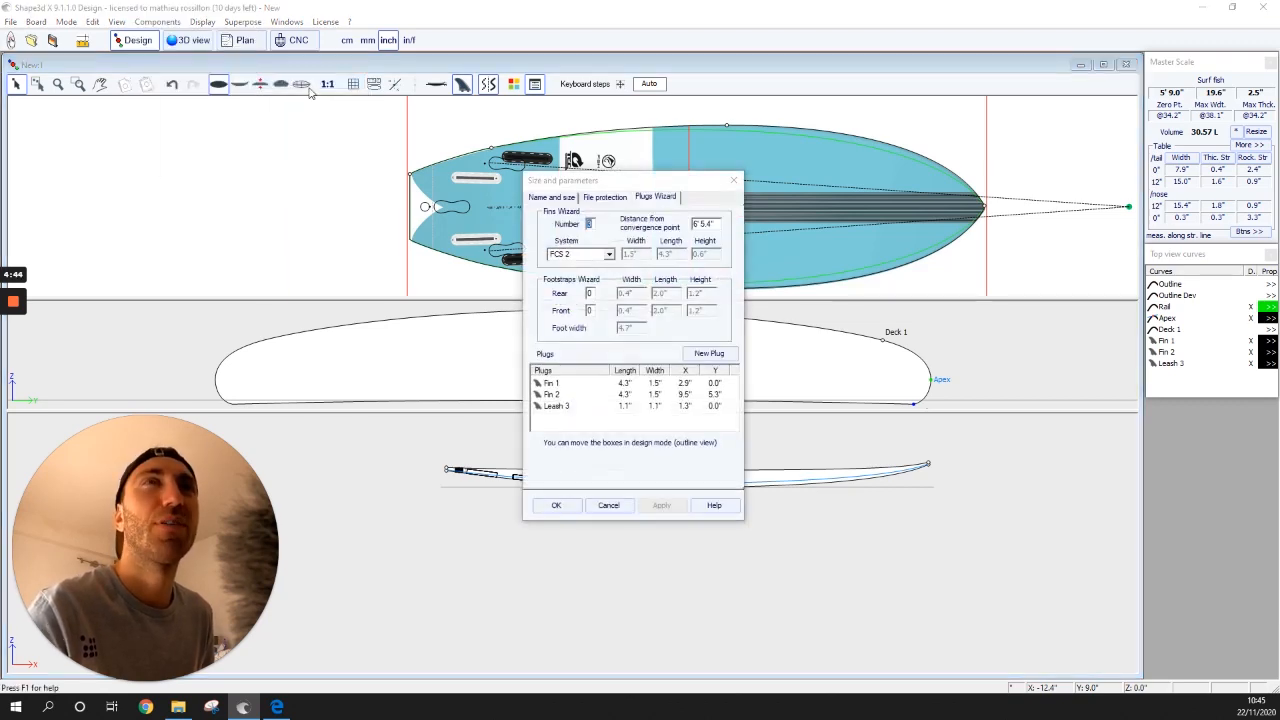
left_click_drag(684, 184, 325, 108)
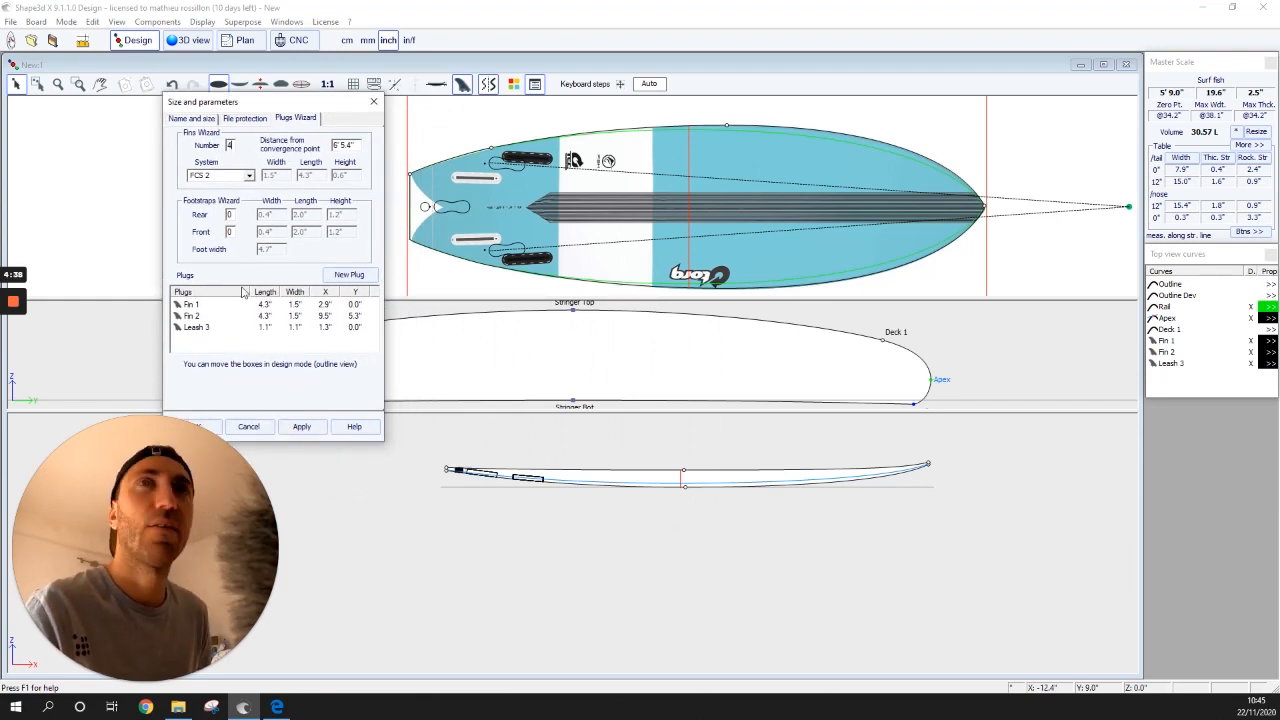
- Delete the Fin 1 and Fin 2 plugs
left_click(207, 305)
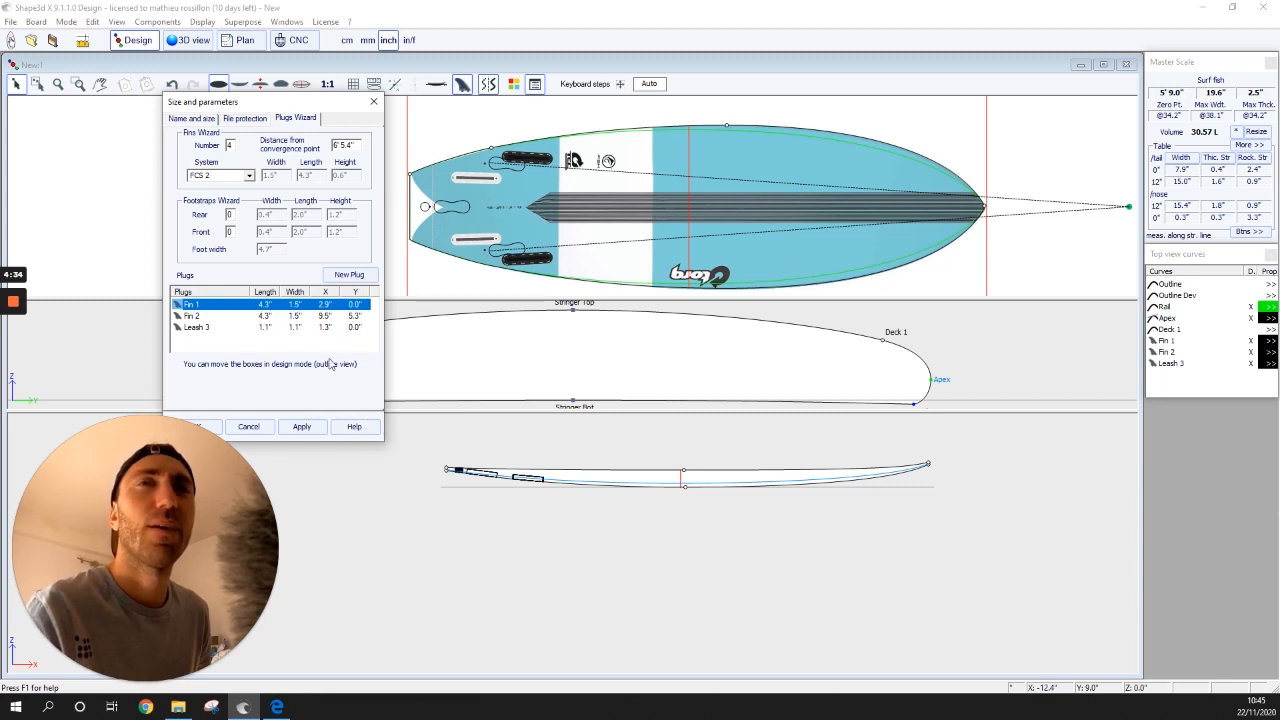
double_click(317, 306)
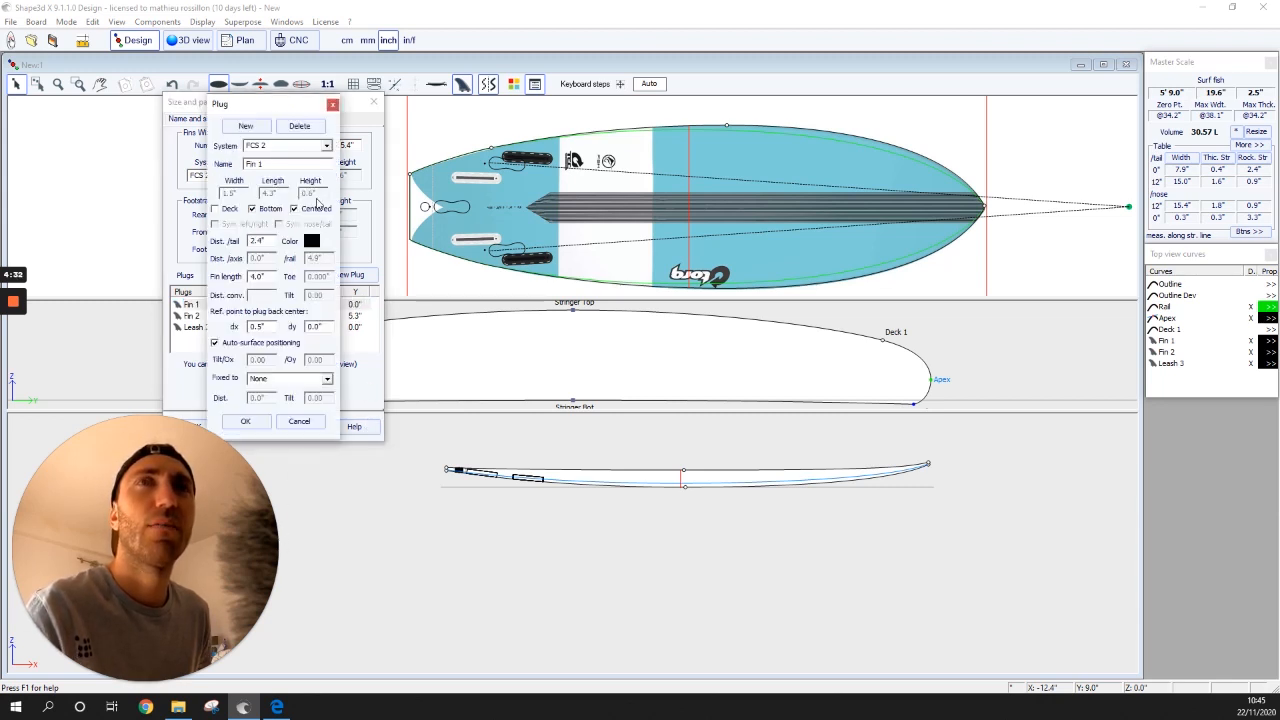
left_click(299, 126)
left_click(240, 298)
left_click(221, 306)
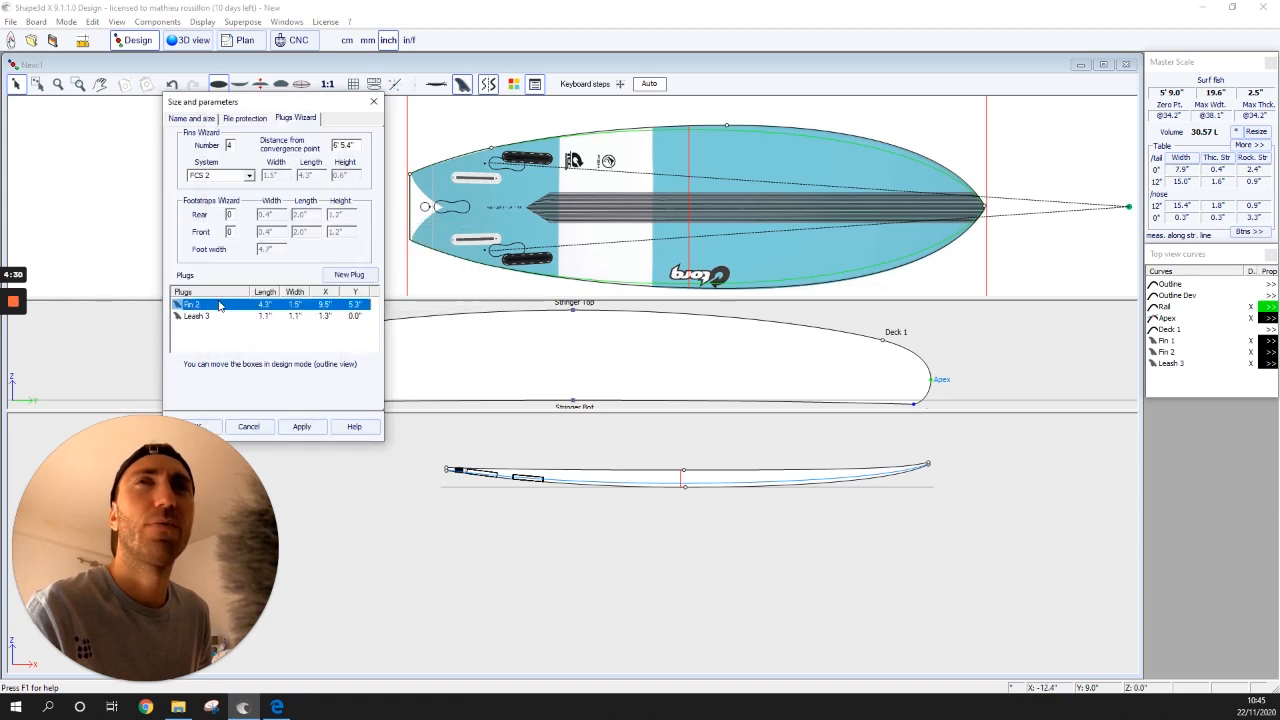
double_click(290, 306)
left_click(299, 126)
left_click(242, 295)
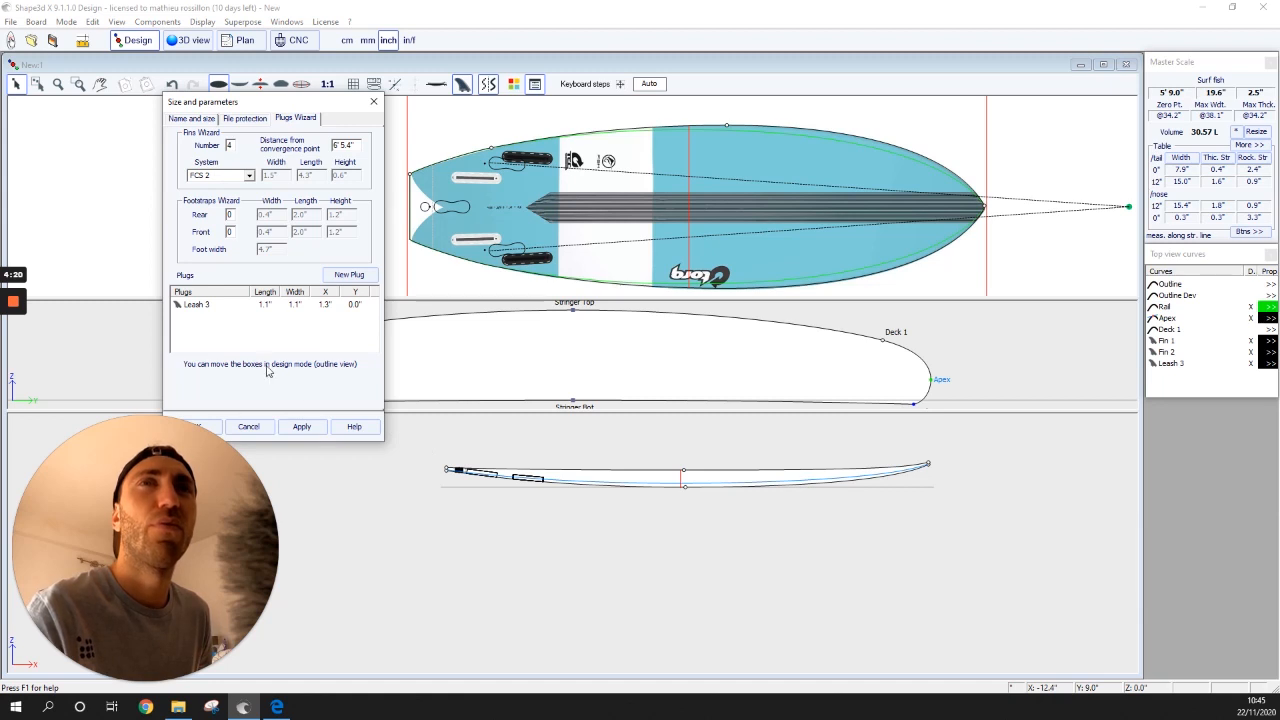
- Apply the FCS 2 twin and side fin setup to the board
left_click(354, 276)
left_click(326, 145)
left_click(272, 185)
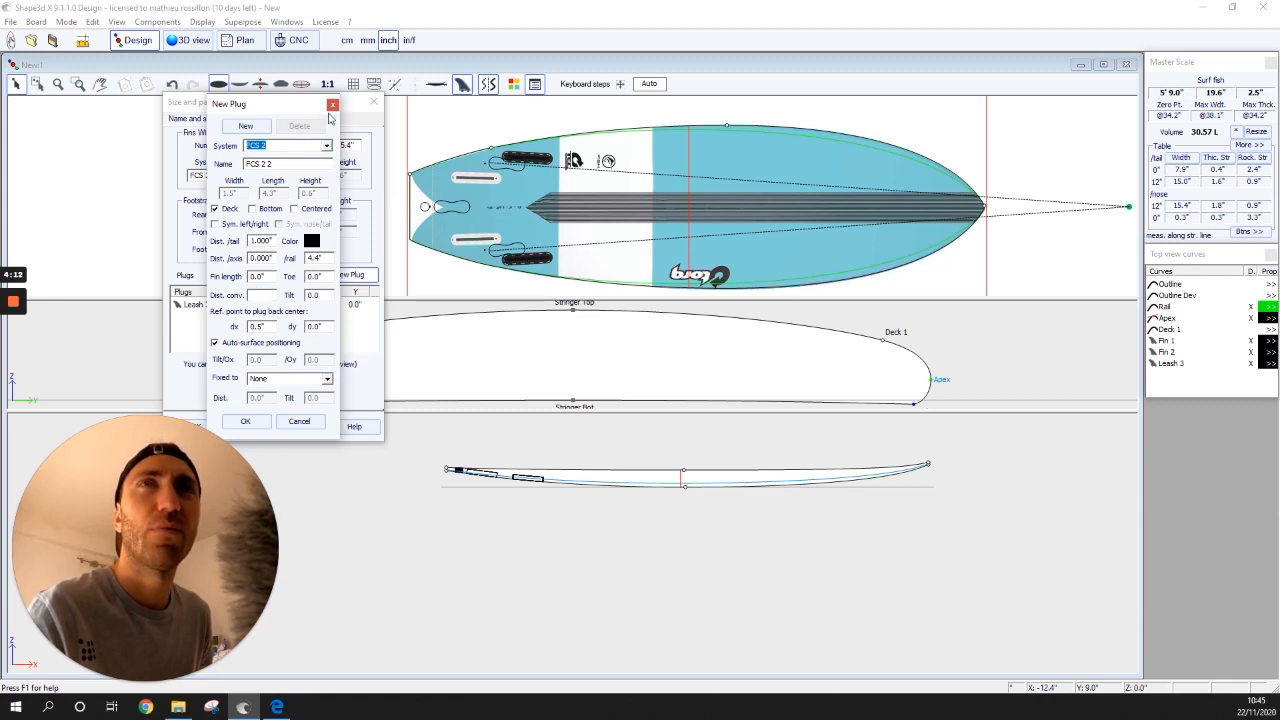
left_click(332, 104)
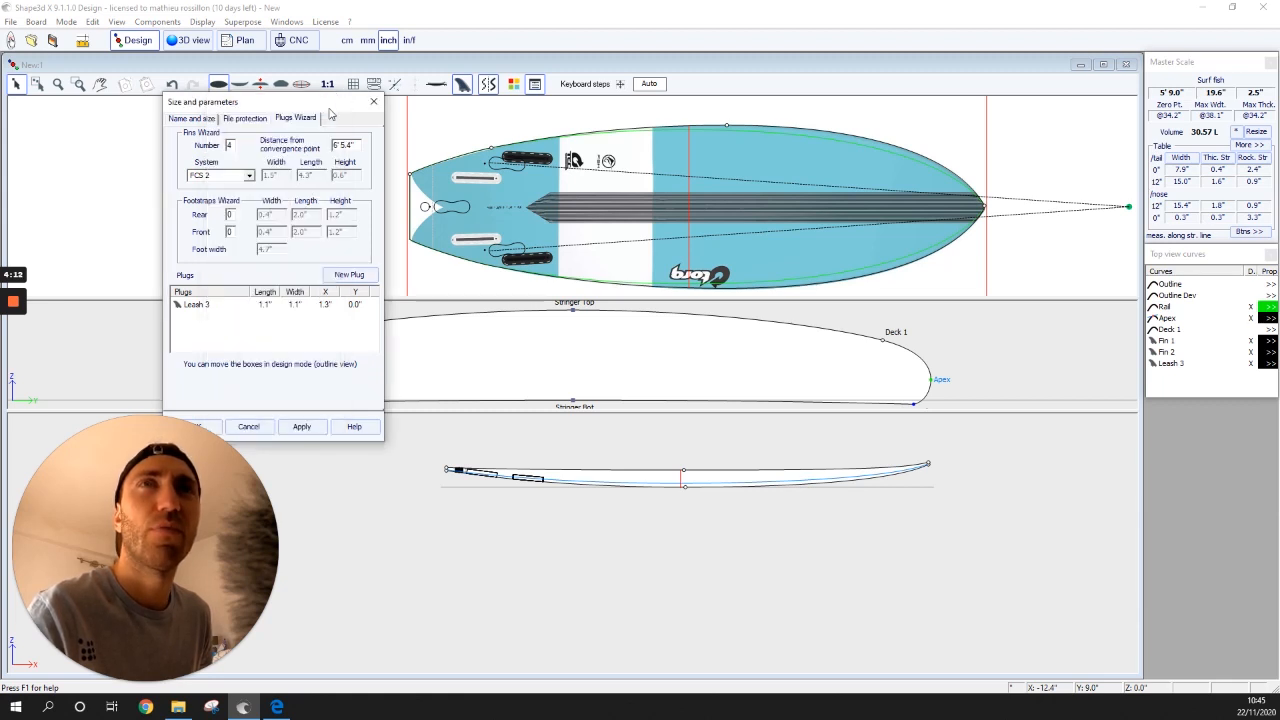
left_click(301, 426)
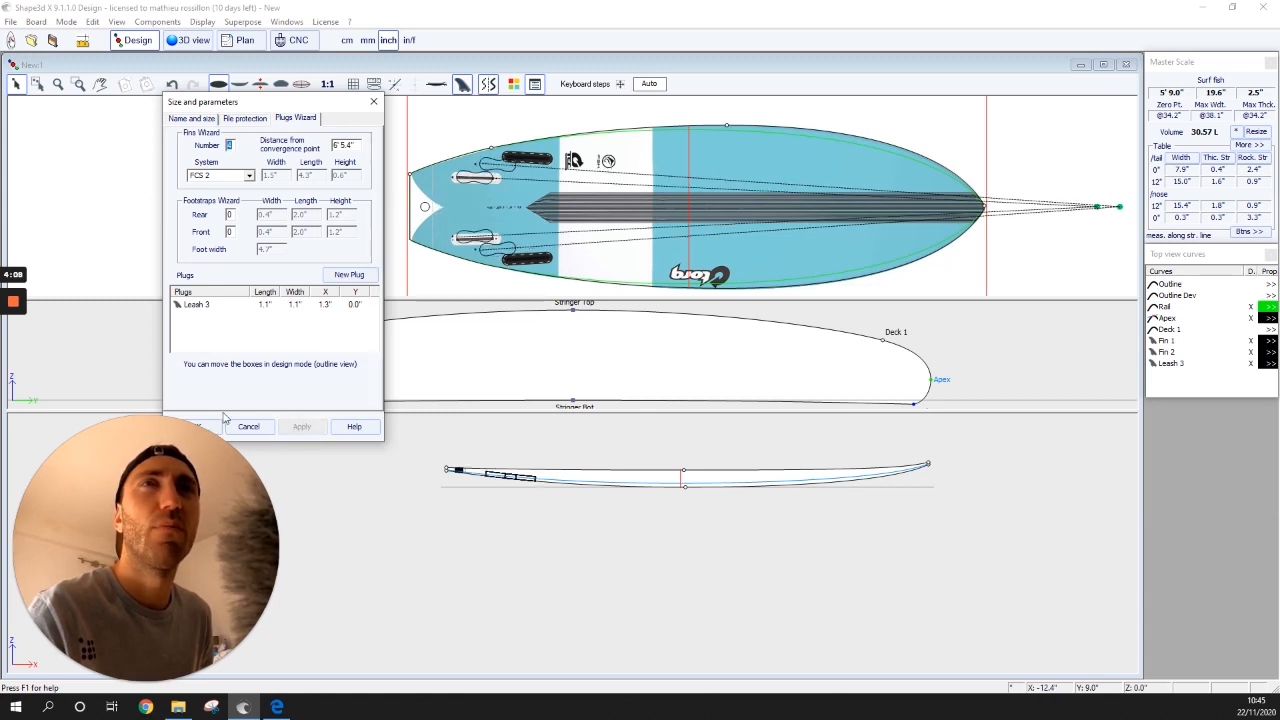
left_click(373, 101)
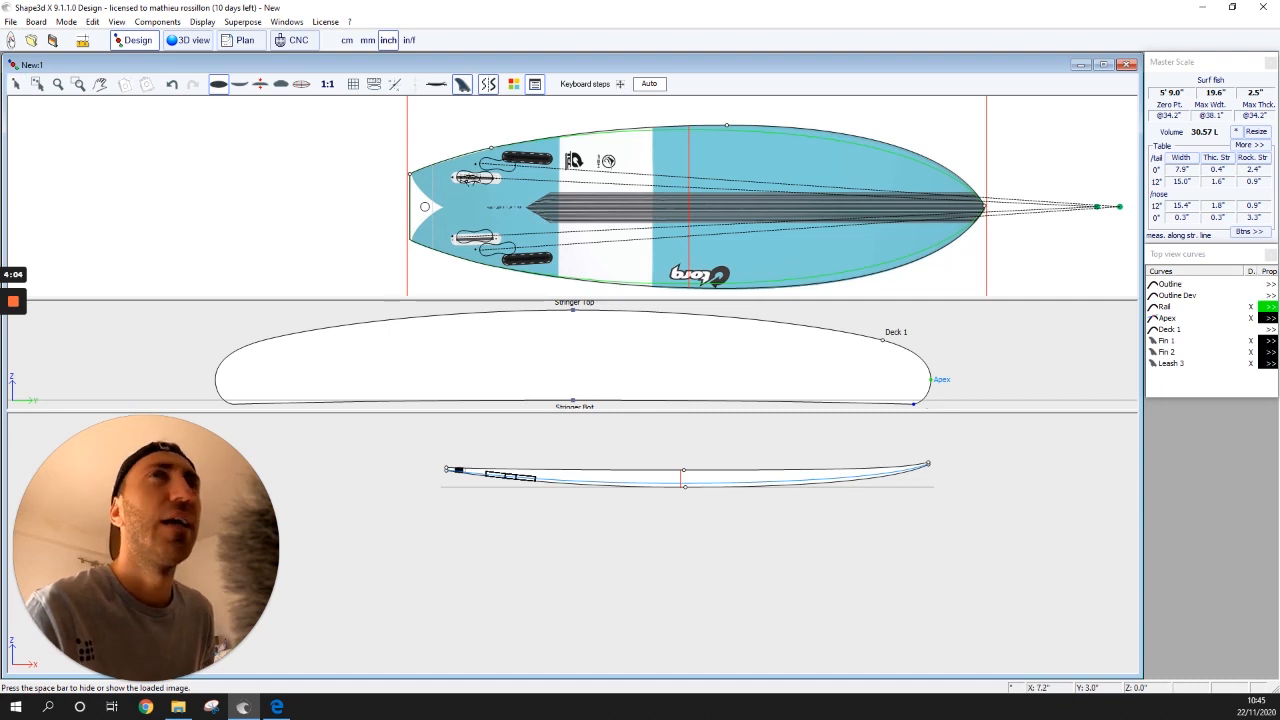
- Place the twin fins 5.0" from the tail and 3.6" off the axis over the reference
left_click(463, 178)
left_click_drag(463, 181, 465, 179)
key("space")
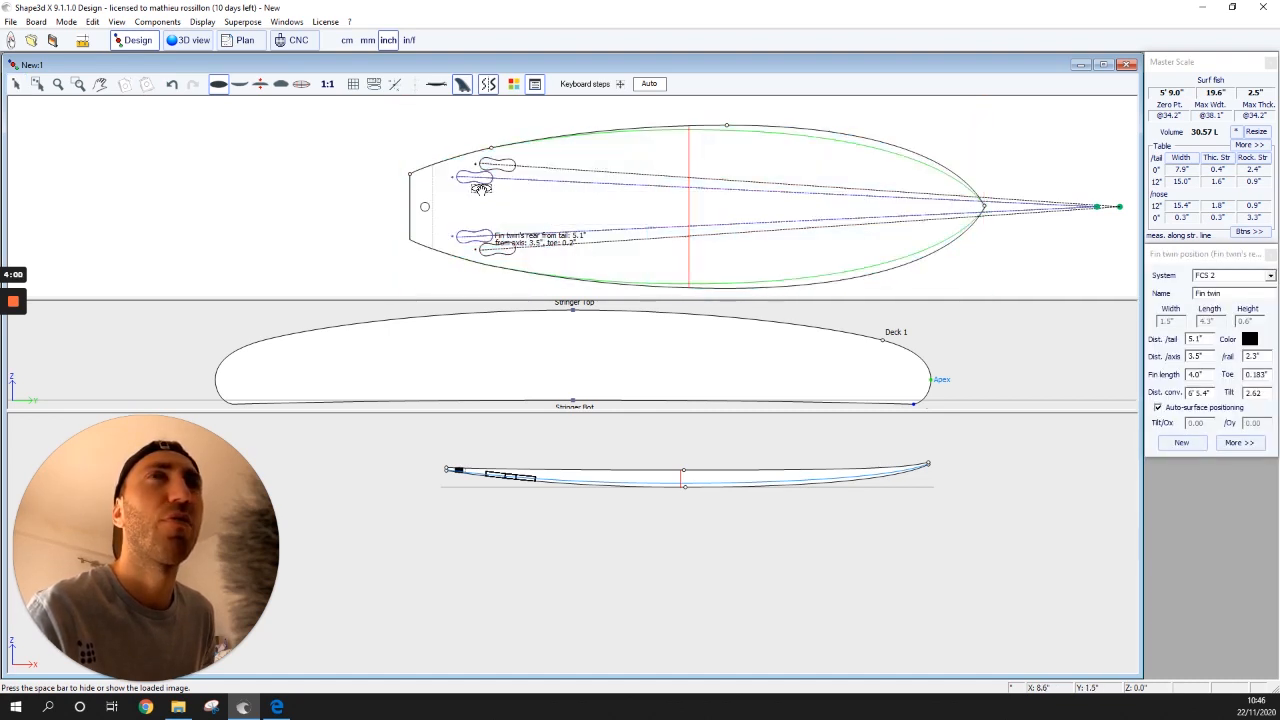
key("space")
left_click_drag(466, 178, 472, 177)
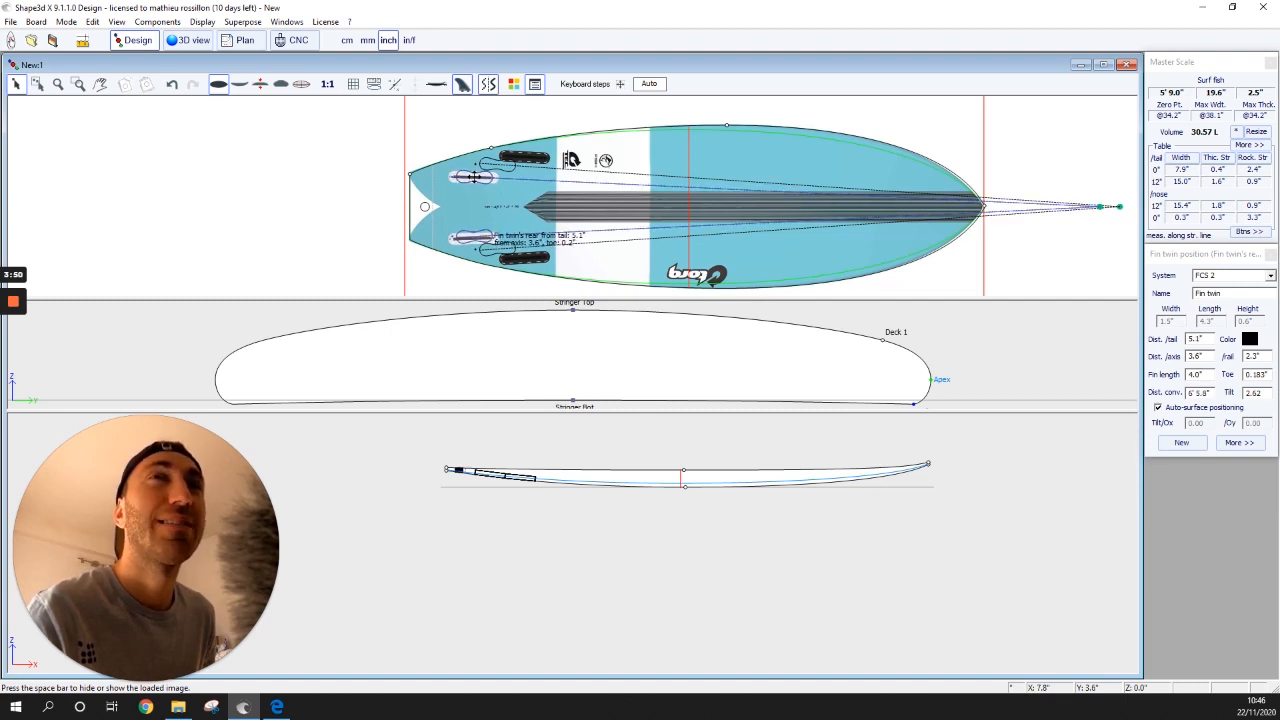
left_click_drag(474, 177, 474, 176)
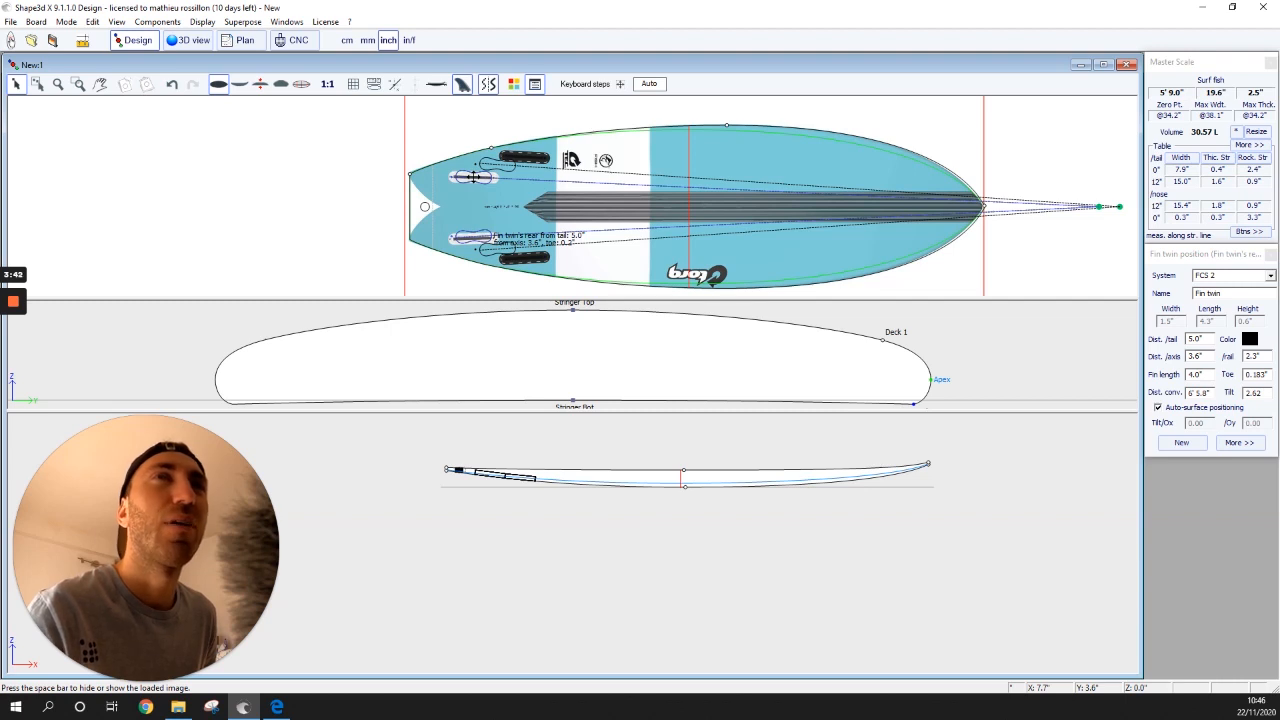
- Move the side fins up from the tail and realign the Torq reference image behind the outline
left_click(508, 165)
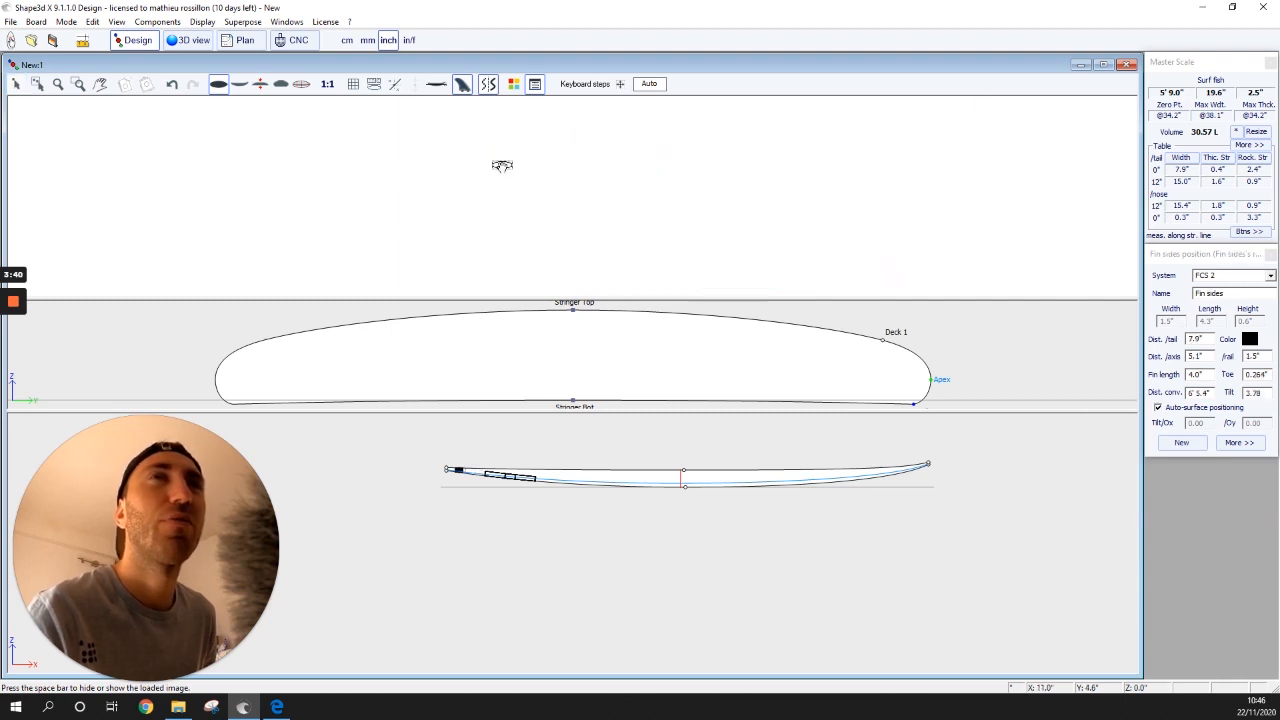
left_click_drag(508, 164, 523, 155)
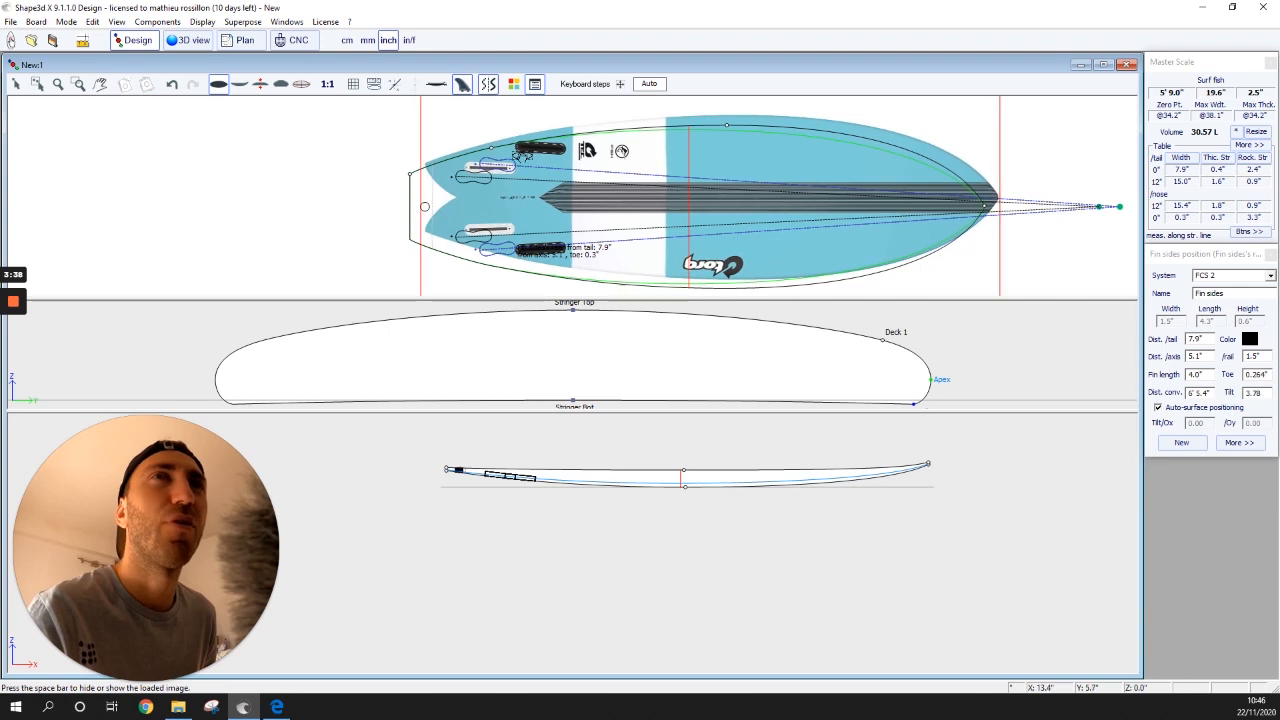
left_click_drag(672, 153, 643, 167)
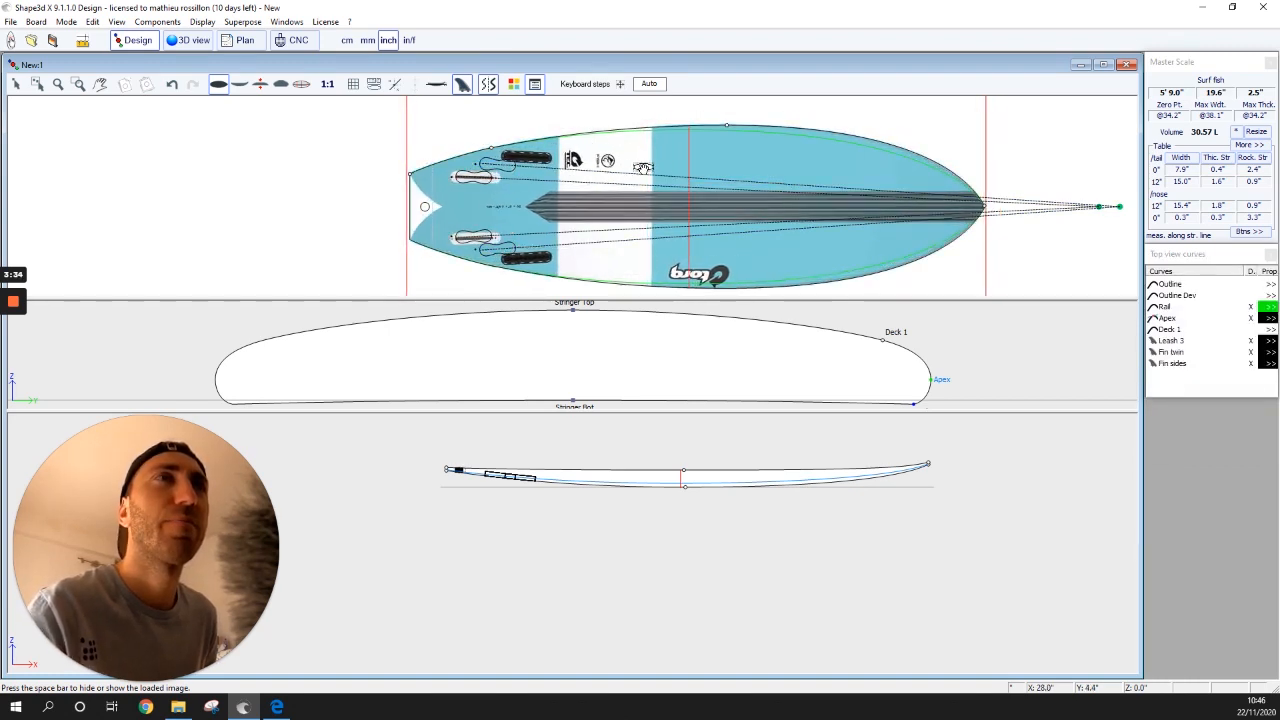
key("space")
left_click(494, 165)
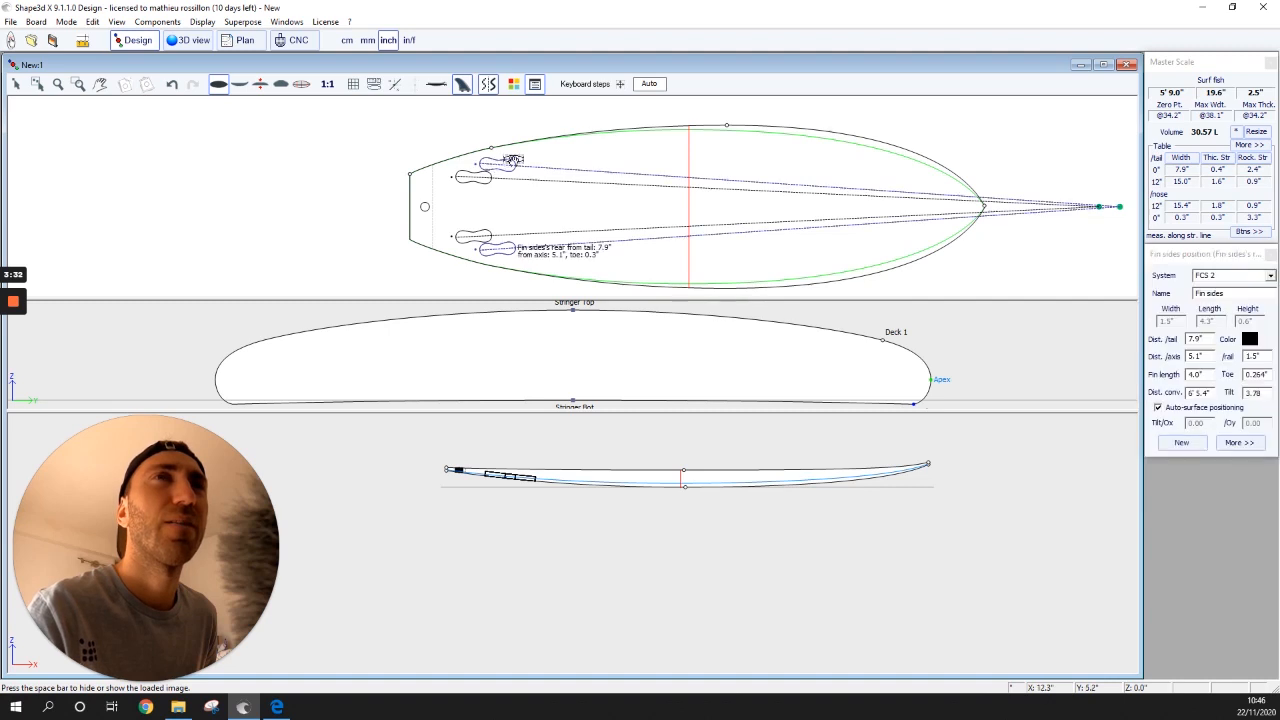
mouse_move(514, 162)
left_mouse_down()
mouse_move(571, 153)
mouse_move(530, 152)
left_mouse_up()
key("space")
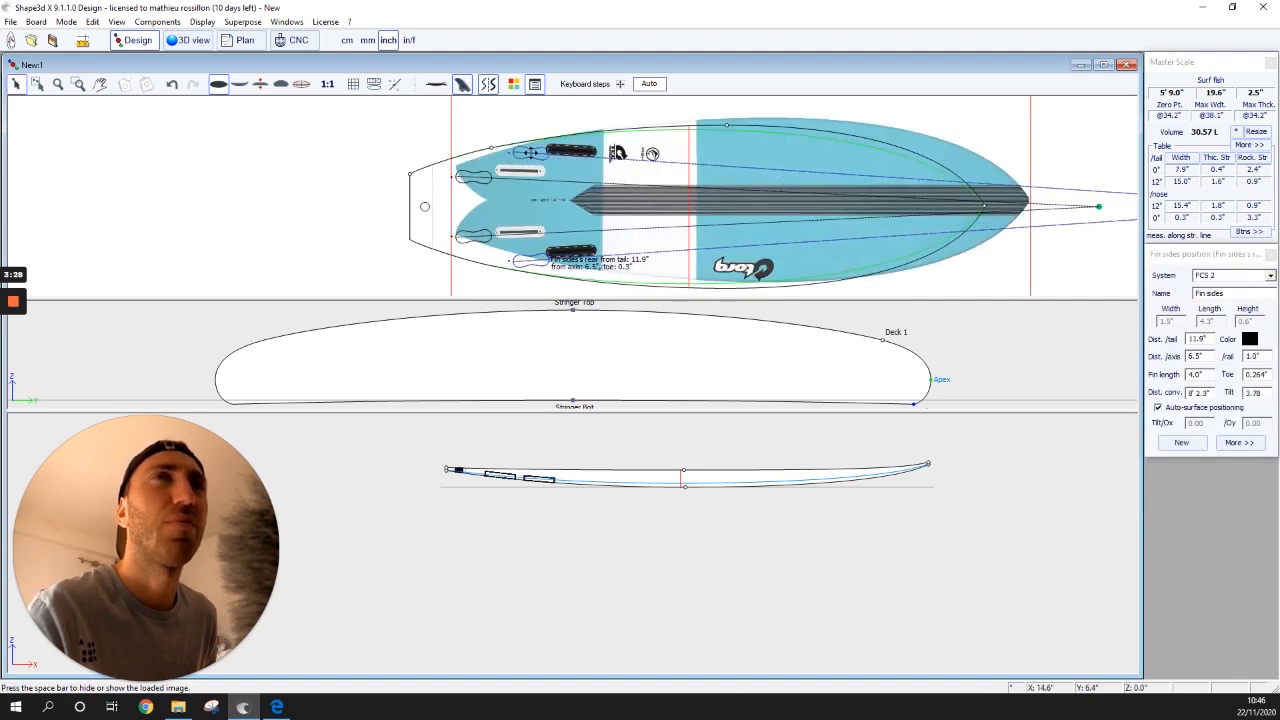
left_click(762, 147)
mouse_move(743, 148)
left_mouse_down()
mouse_move(710, 153)
mouse_move(744, 148)
left_mouse_up()
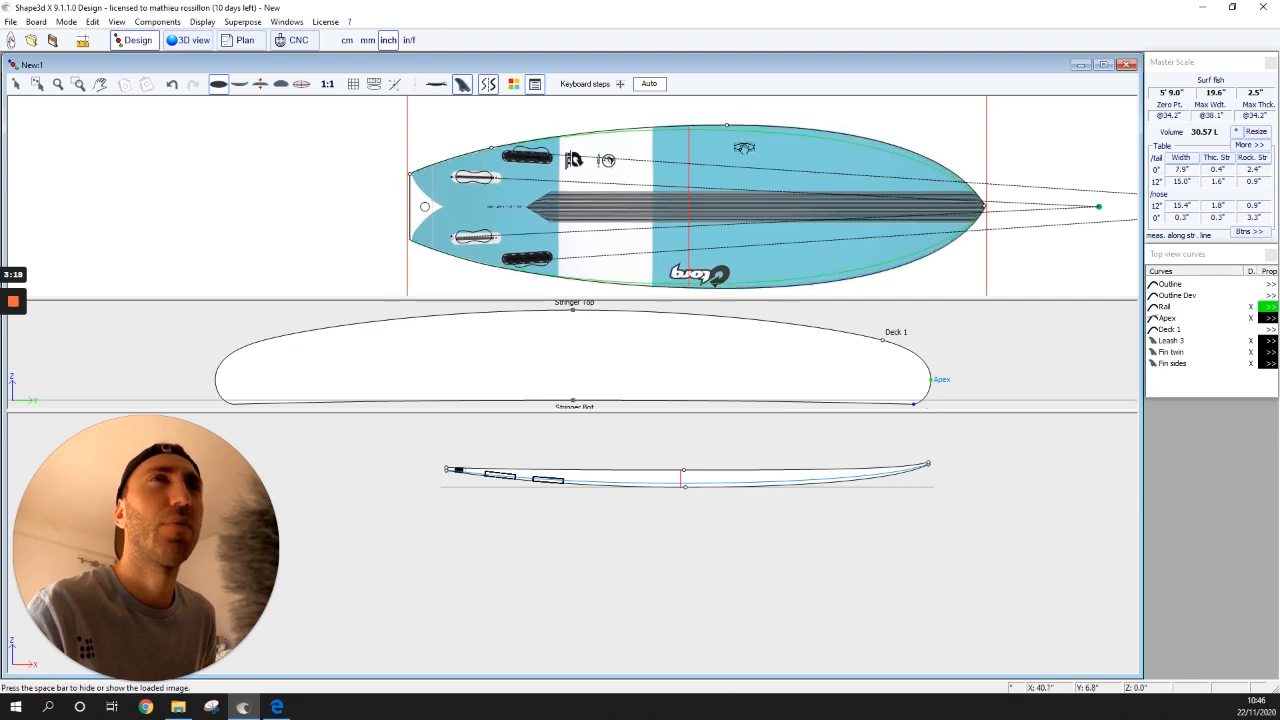
- Fine-tune the side fins to 11.3" from the tail and 5.2" off the axis
key("space")
left_click(532, 154)
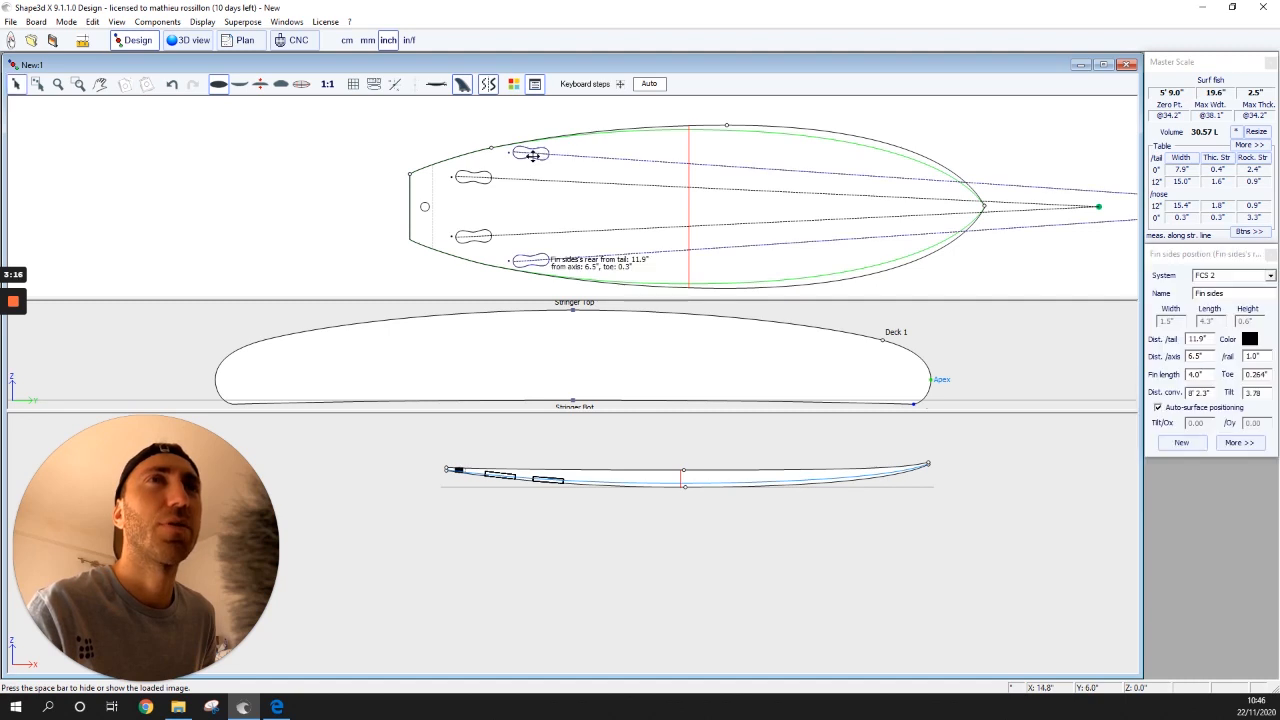
key("space")
left_click_drag(532, 154, 526, 158)
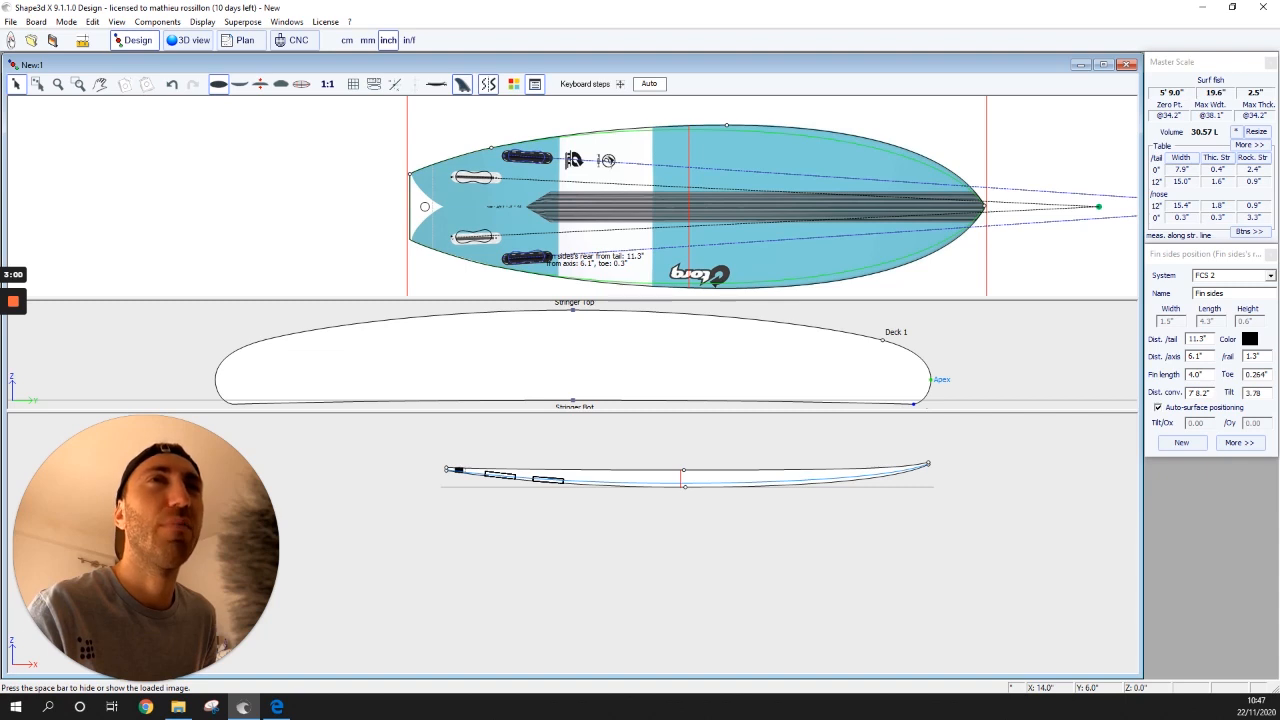
left_click_drag(527, 156, 527, 155)
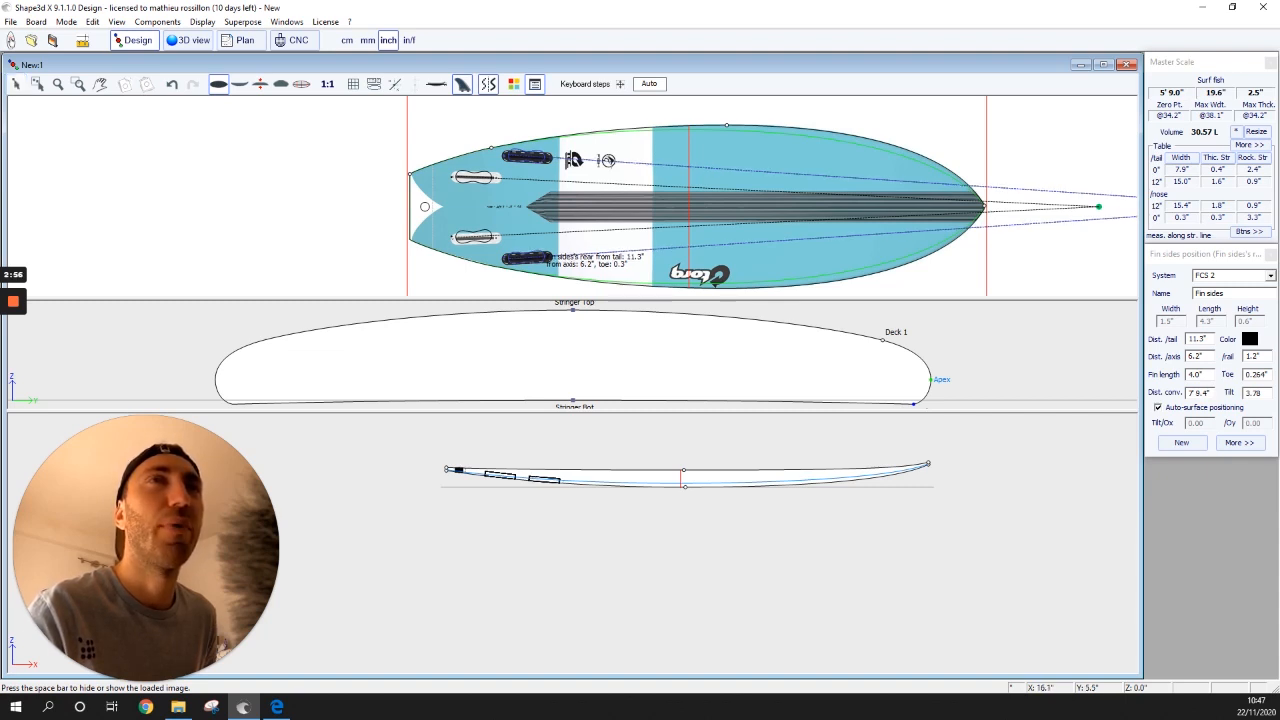
left_click(475, 177)
left_click(475, 177)
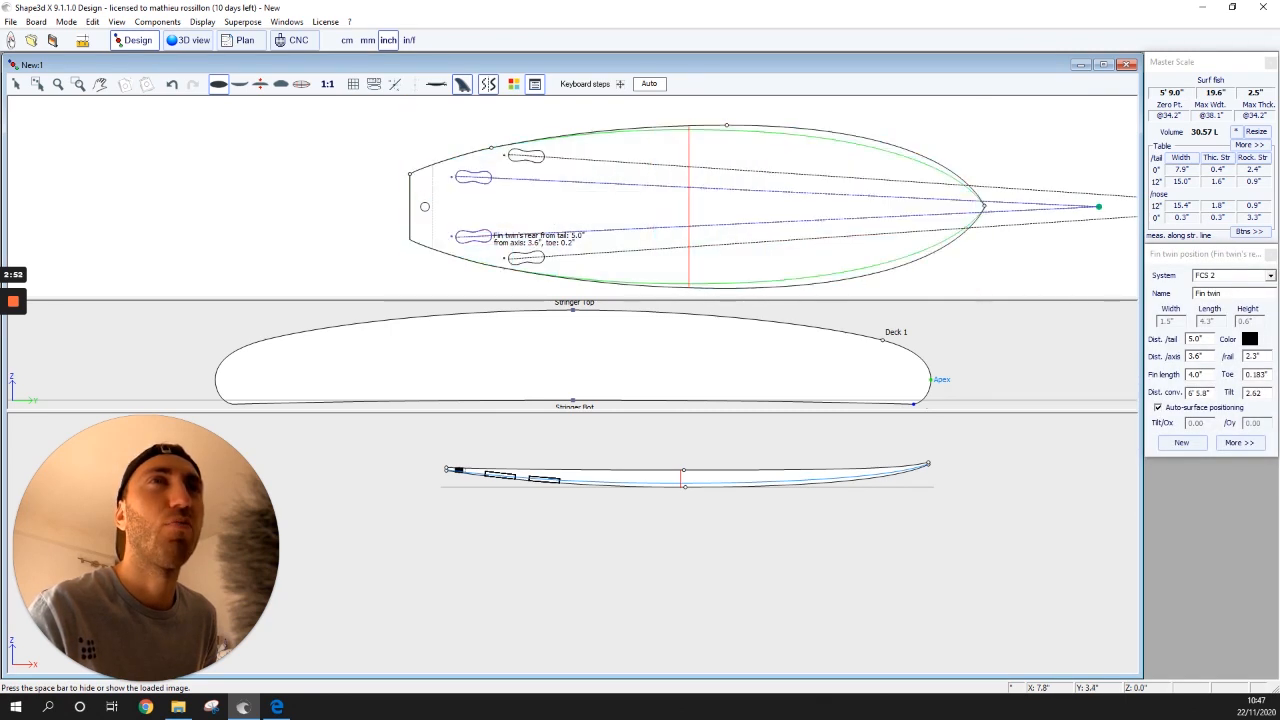
- Fine-tune the twin fins to 5.2" from the tail and 3.8" off the axis, then check them in 3D
key("space")
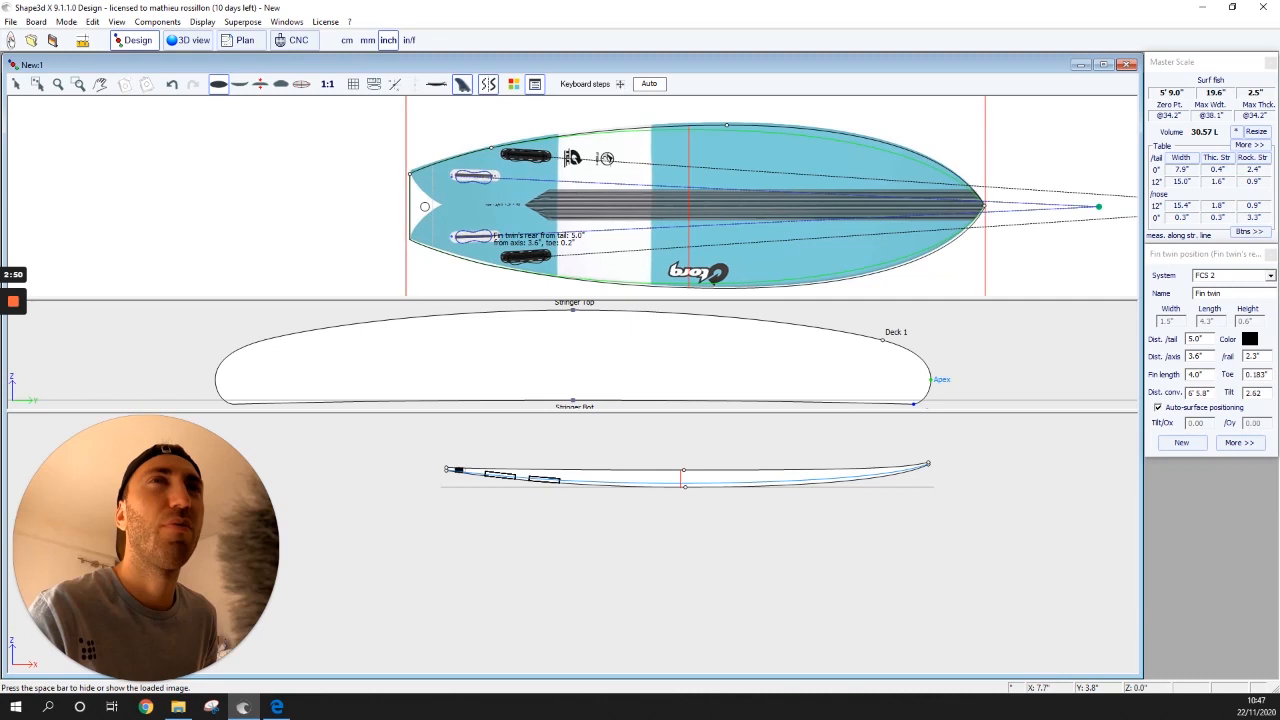
left_click_drag(475, 175, 475, 179)
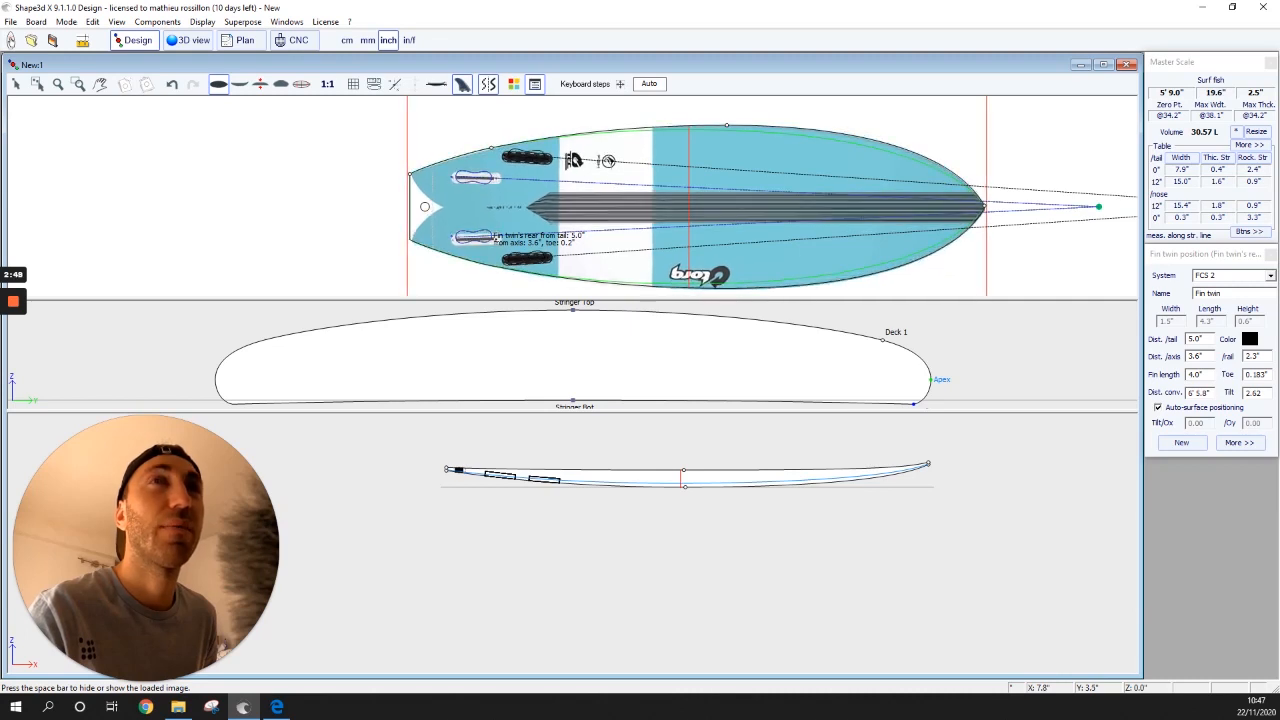
key("space")
left_click_drag(477, 179, 474, 174)
key("space")
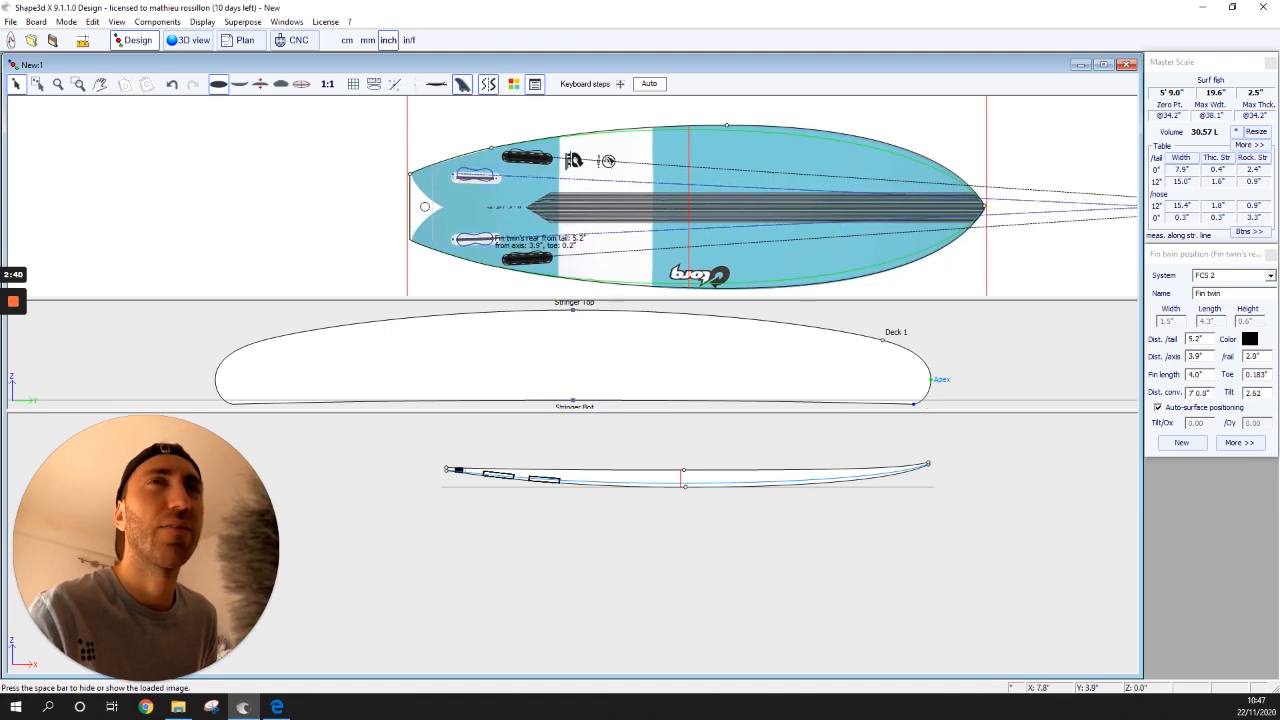
left_click_drag(474, 176, 474, 176)
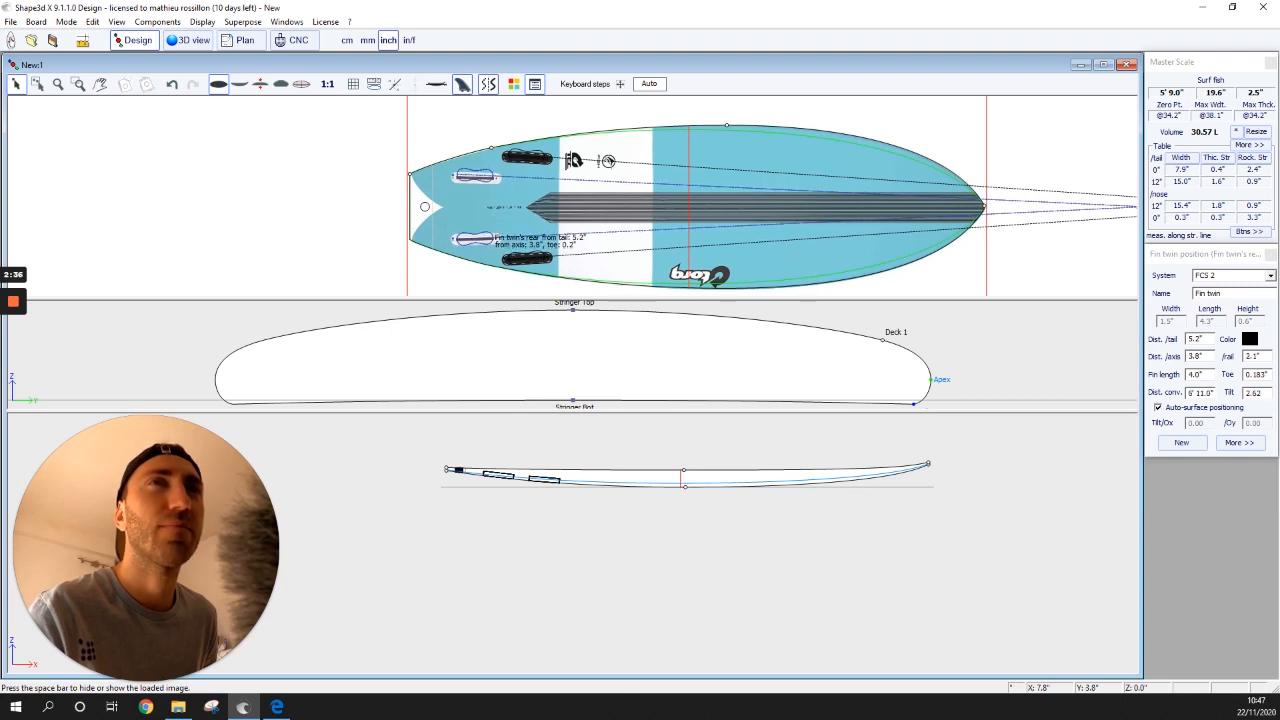
key("space")
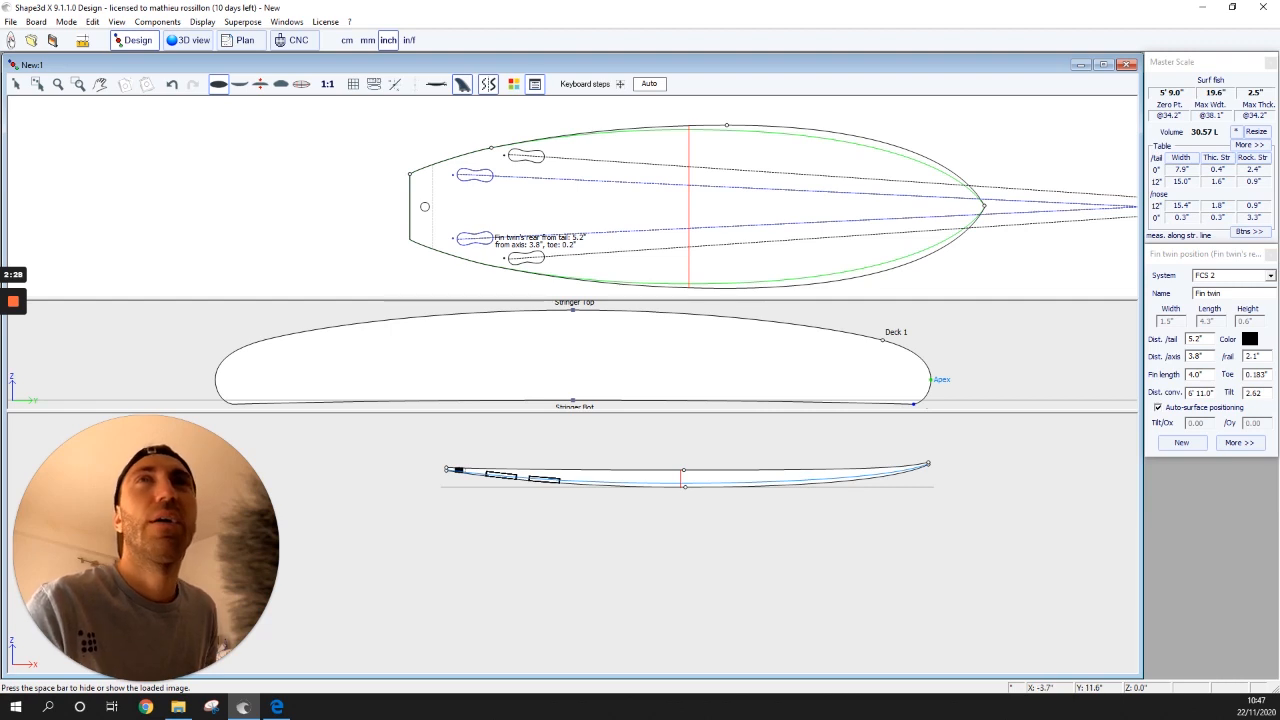
left_click(188, 40)
left_click_drag(520, 400, 598, 354)
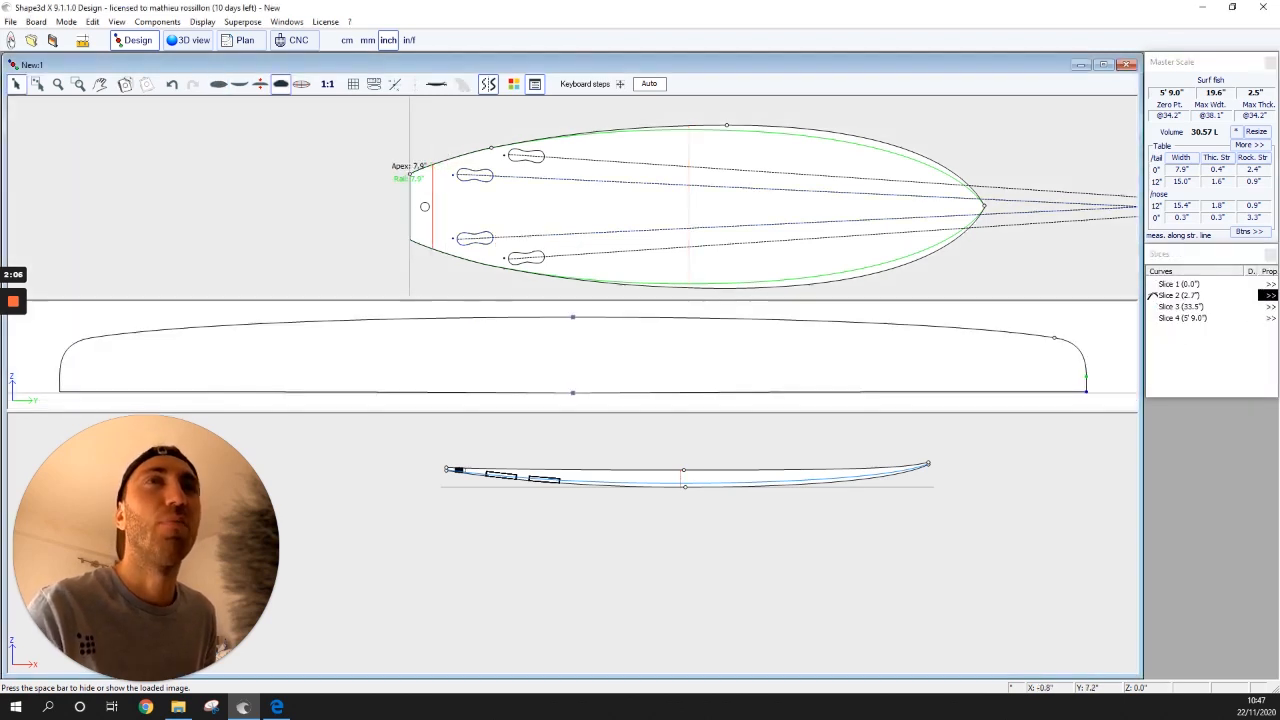
- Add cross-section slices at 12" and 24" from the tail
left_click(689, 160)
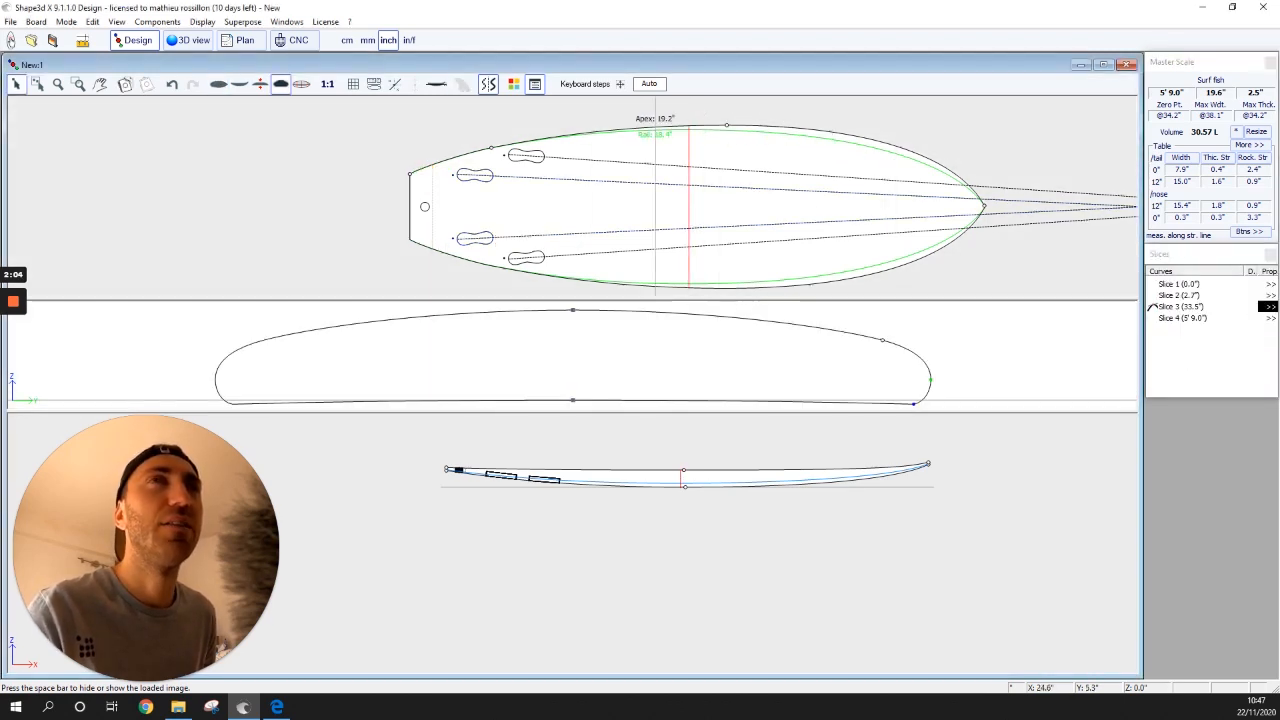
left_click(157, 21)
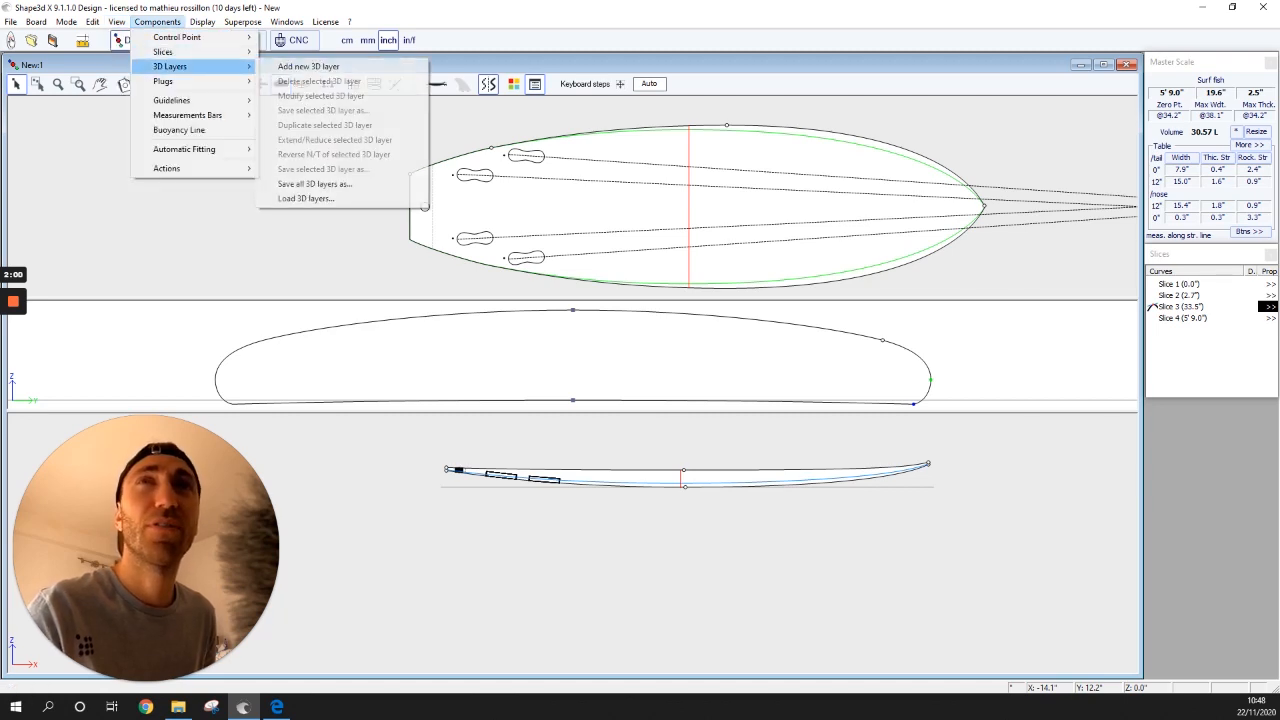
mouse_move(162, 51)
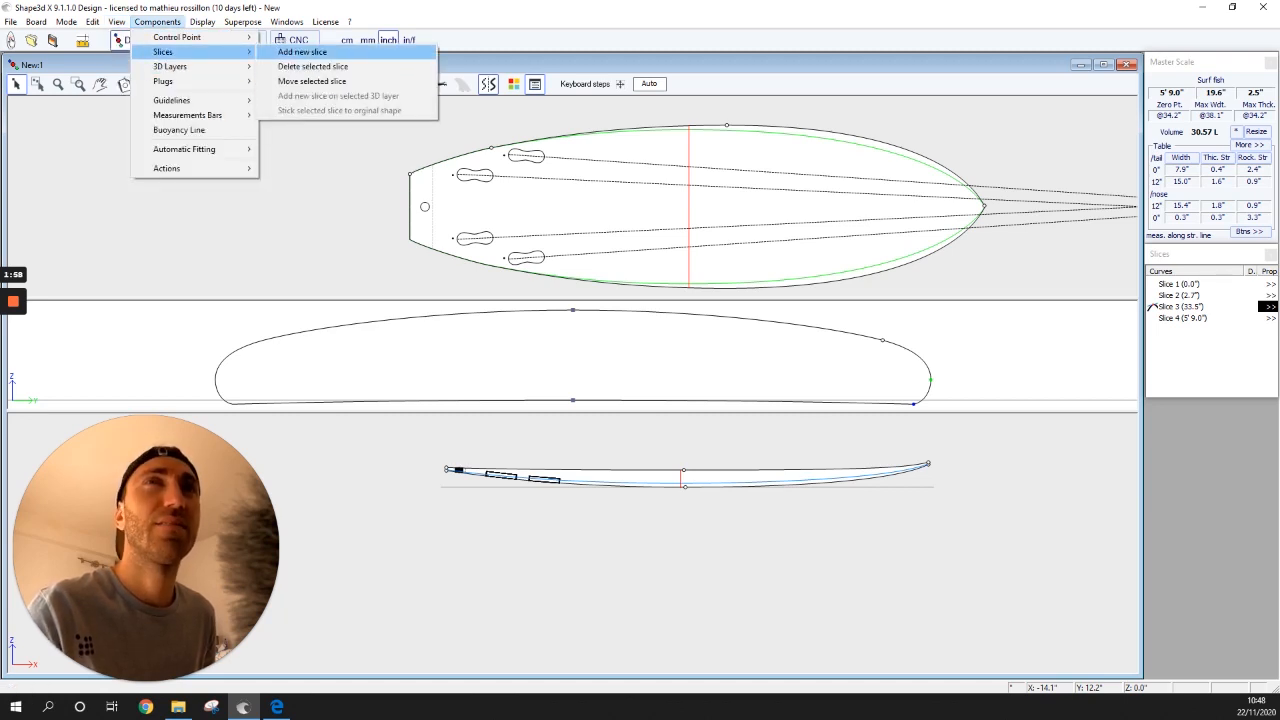
left_click(312, 81)
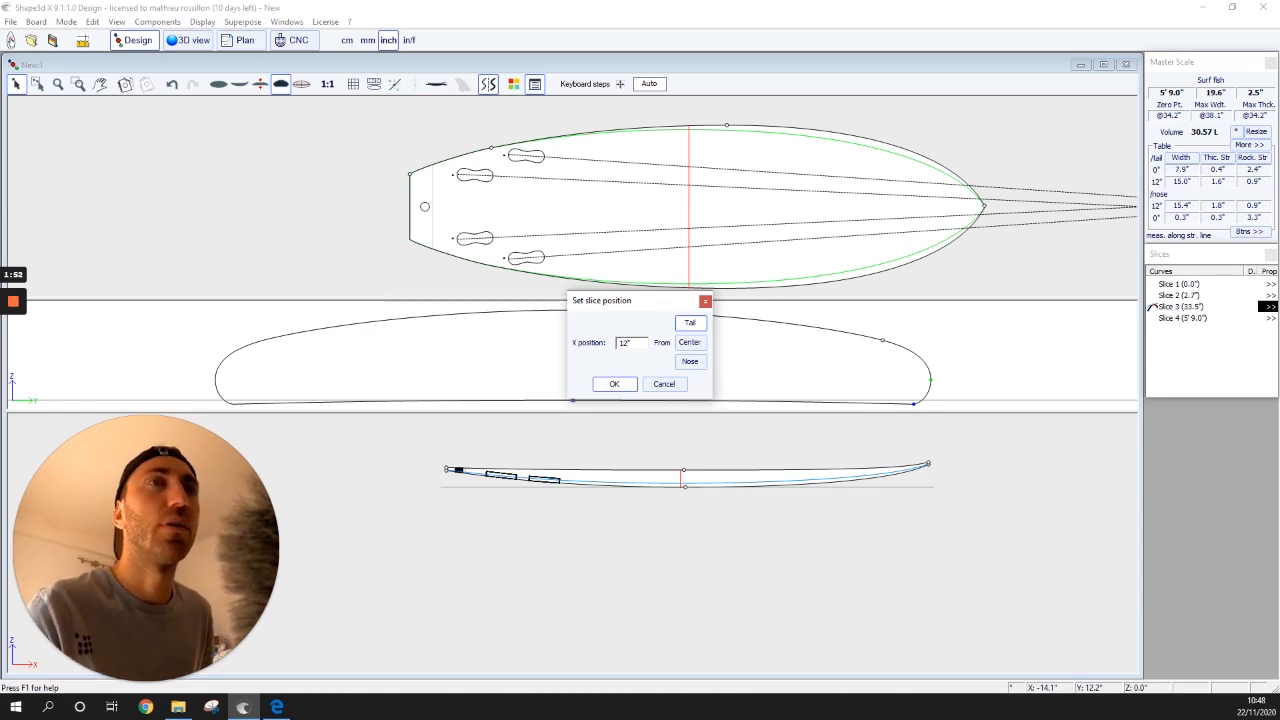
key("Return")
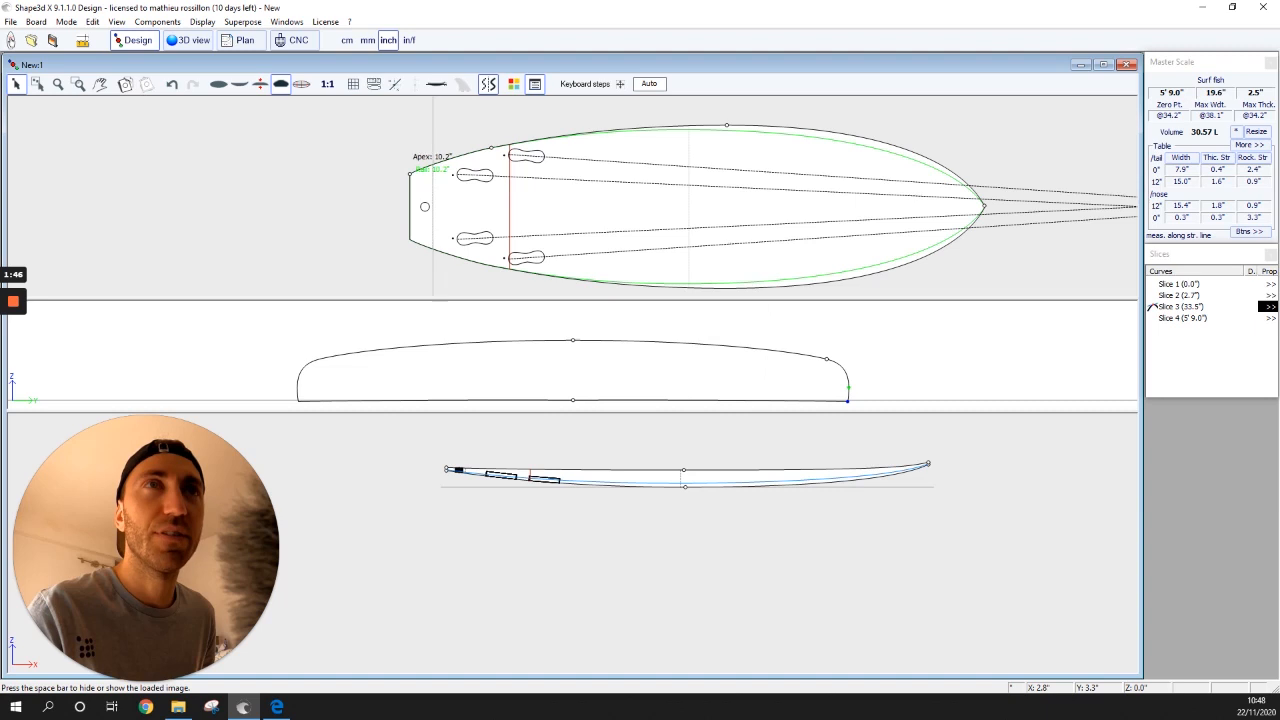
left_click(432, 175)
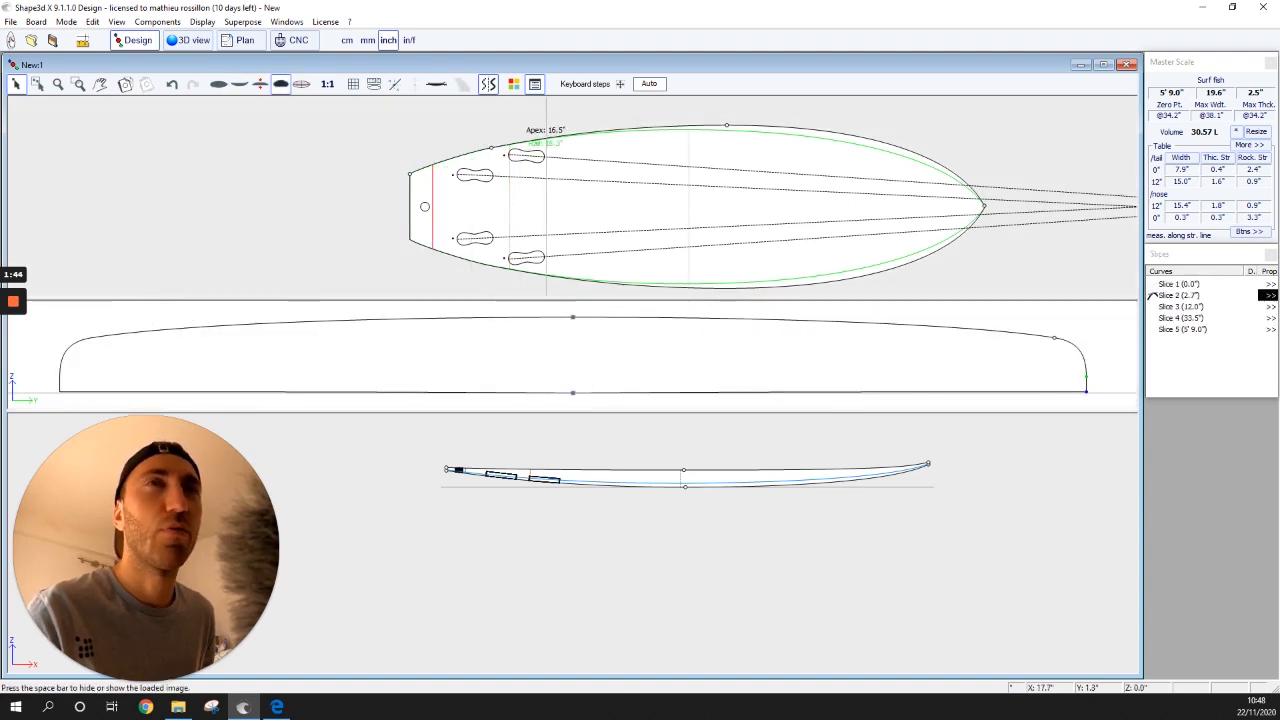
left_click(688, 150)
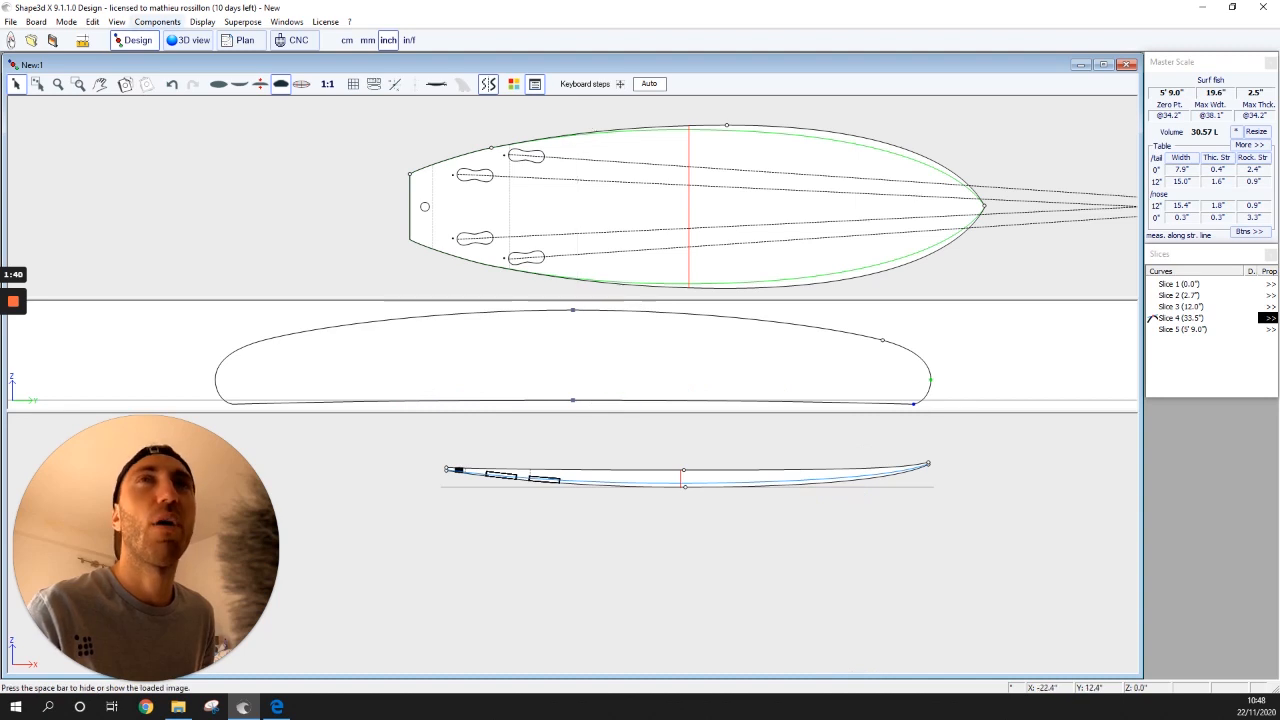
left_click(157, 21)
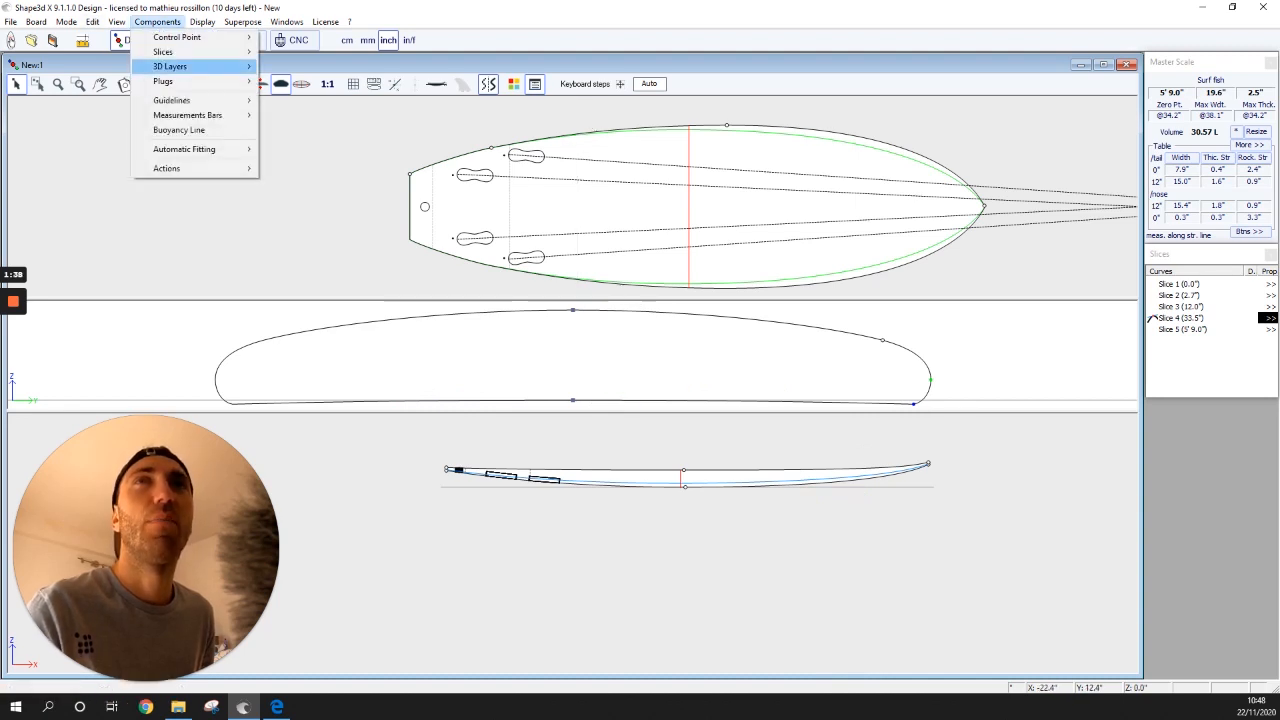
mouse_move(190, 52)
left_click(306, 52)
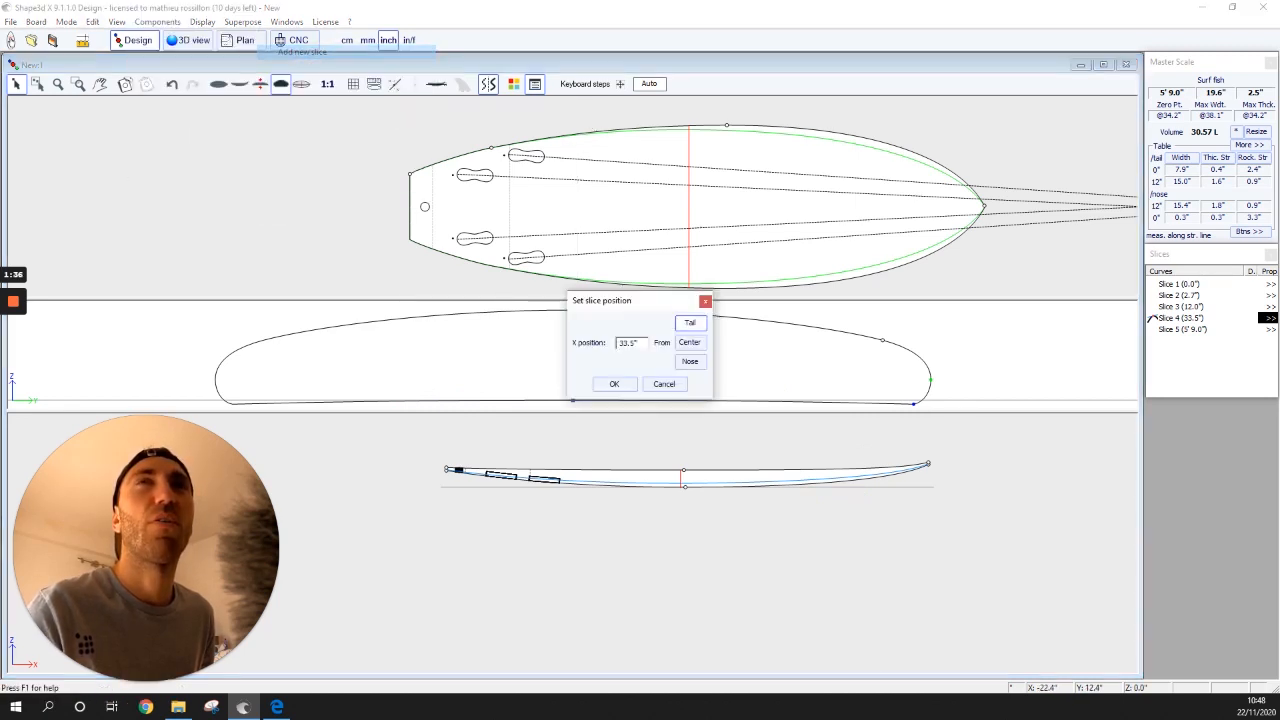
type("2.4")
key("Return")
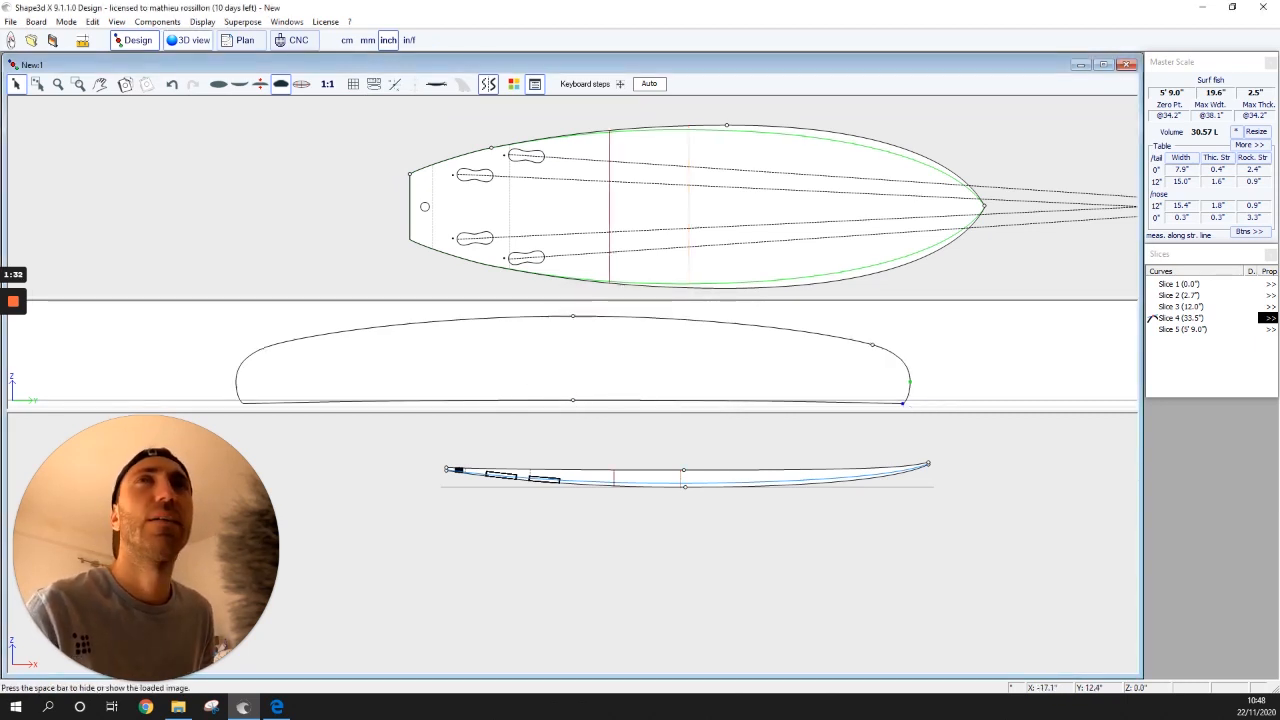
- Add two more cross-section slices at 48" (4'0") and 60" (5'0")
left_click(157, 21)
mouse_move(190, 52)
left_click(302, 52)
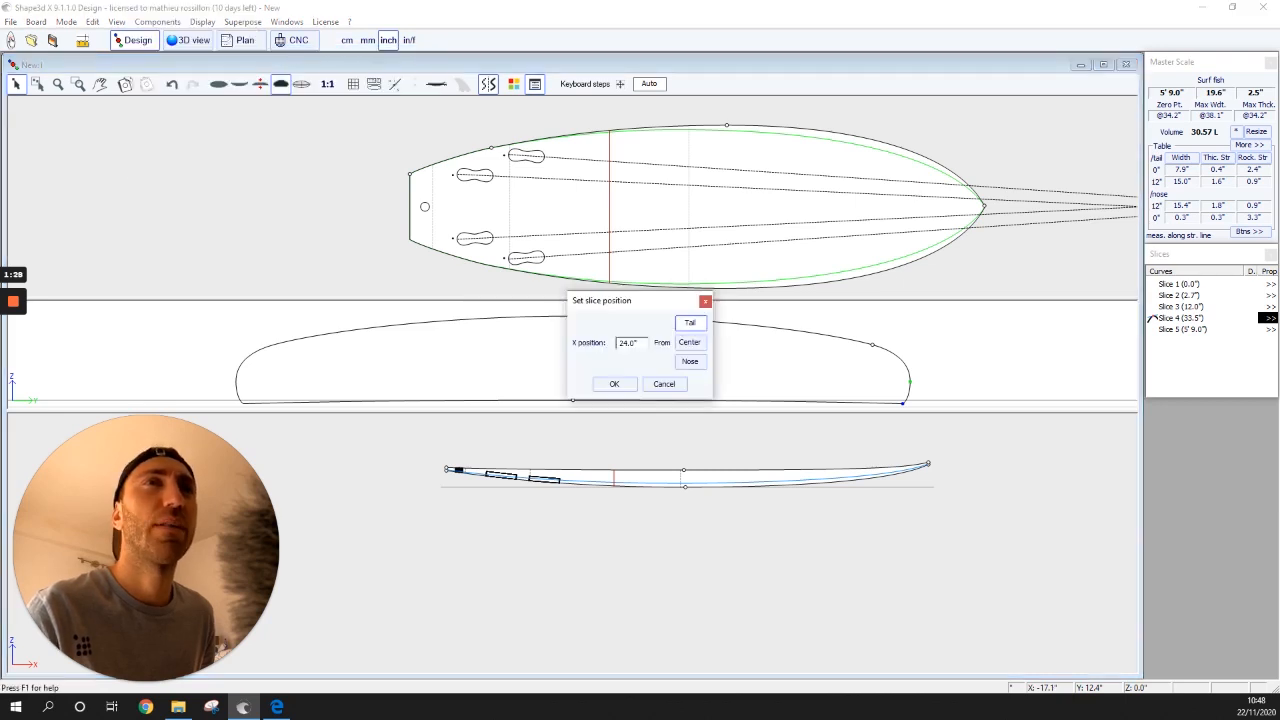
type("48")
key("Return")
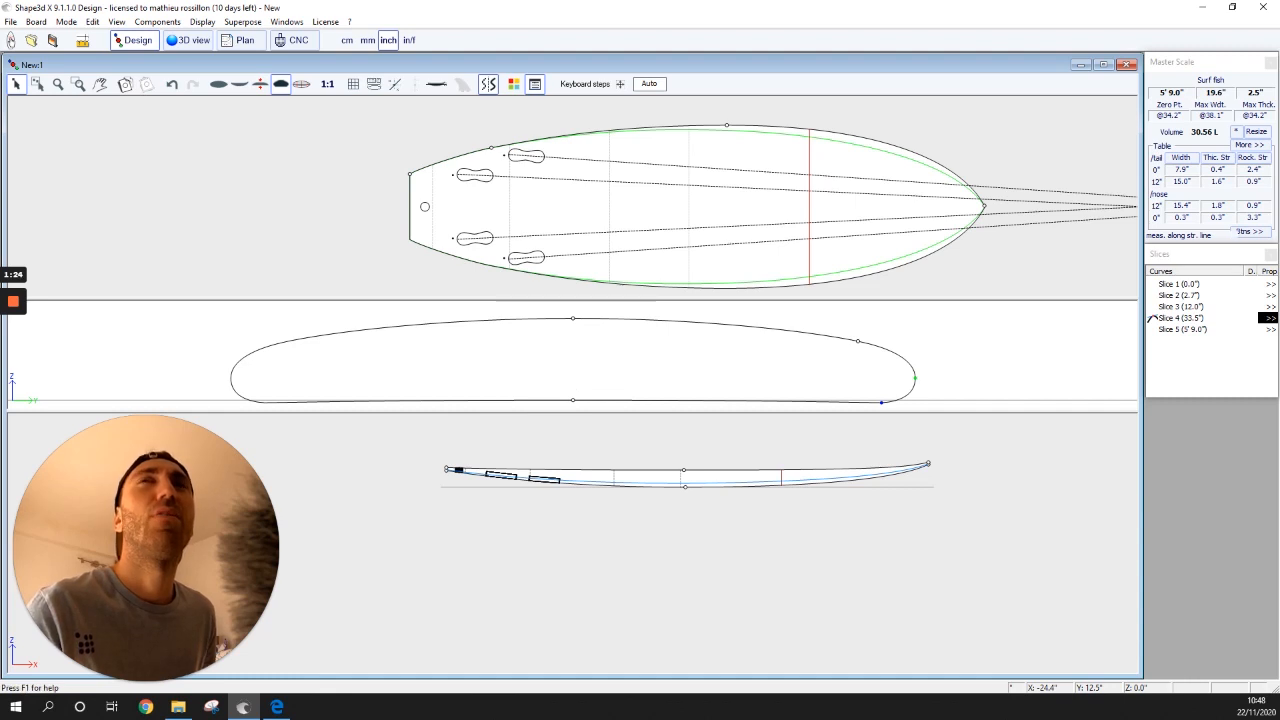
left_click(157, 21)
mouse_move(190, 52)
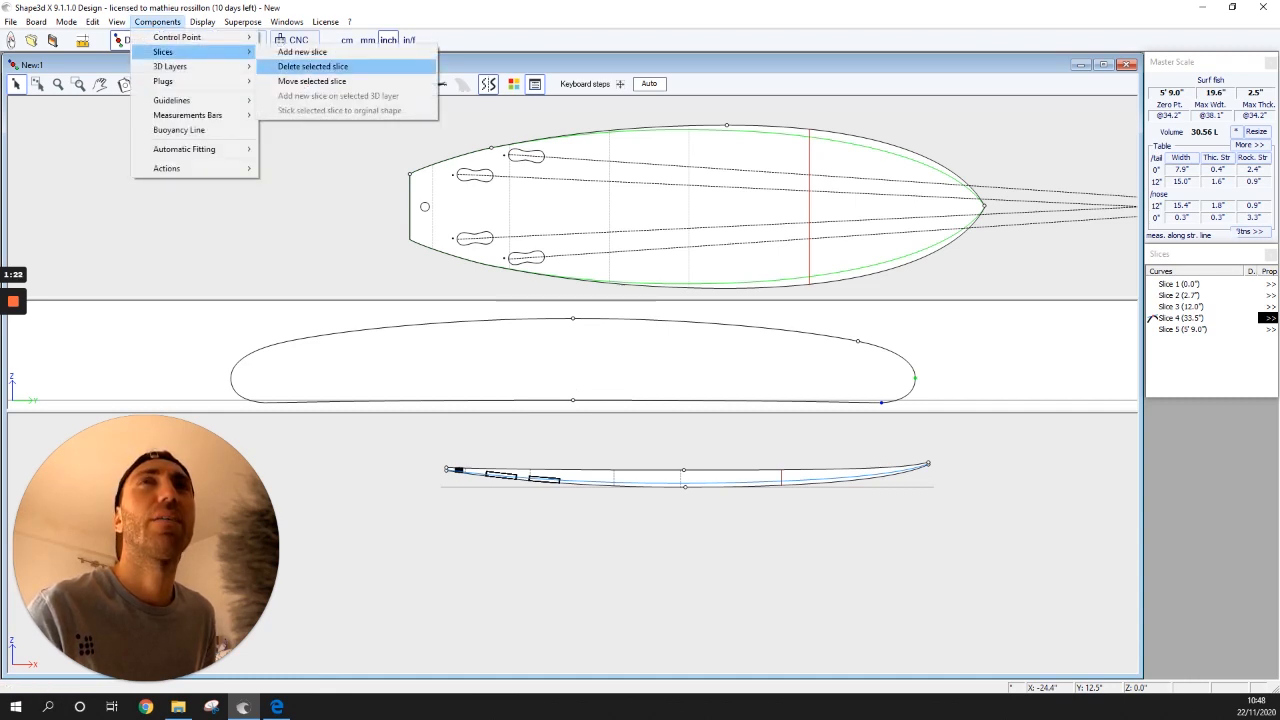
left_click(302, 52)
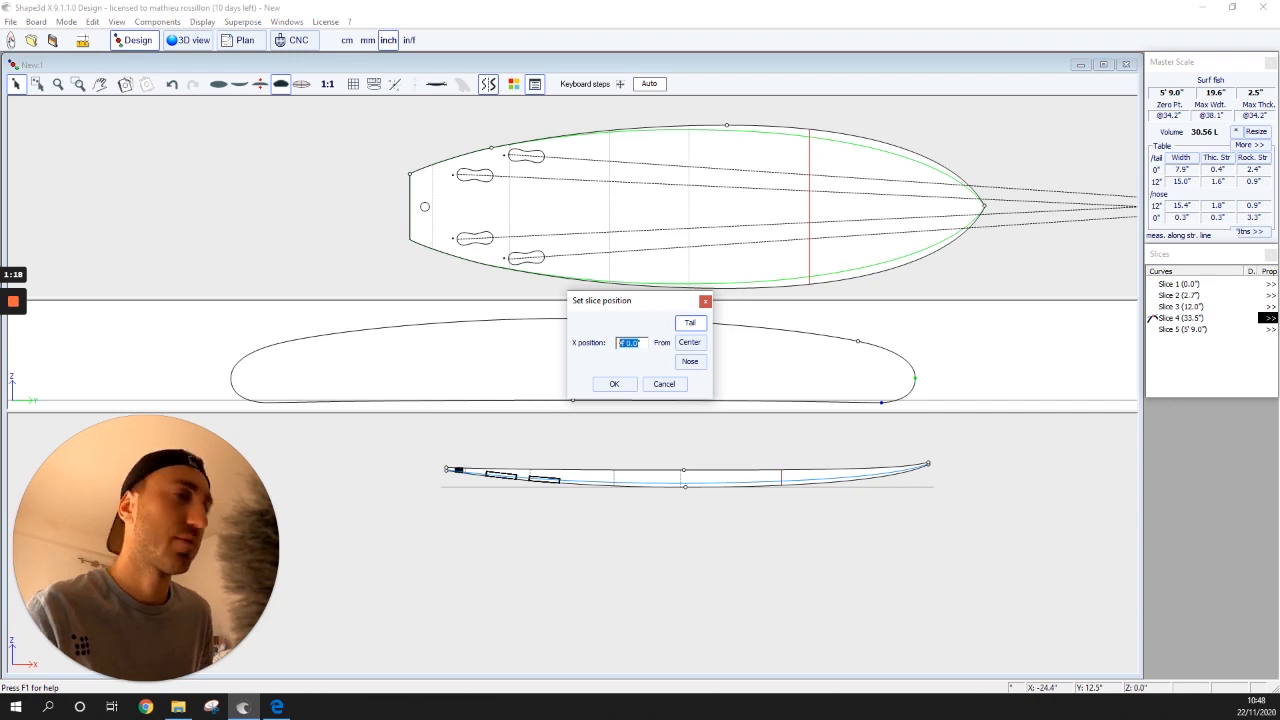
key("Return")
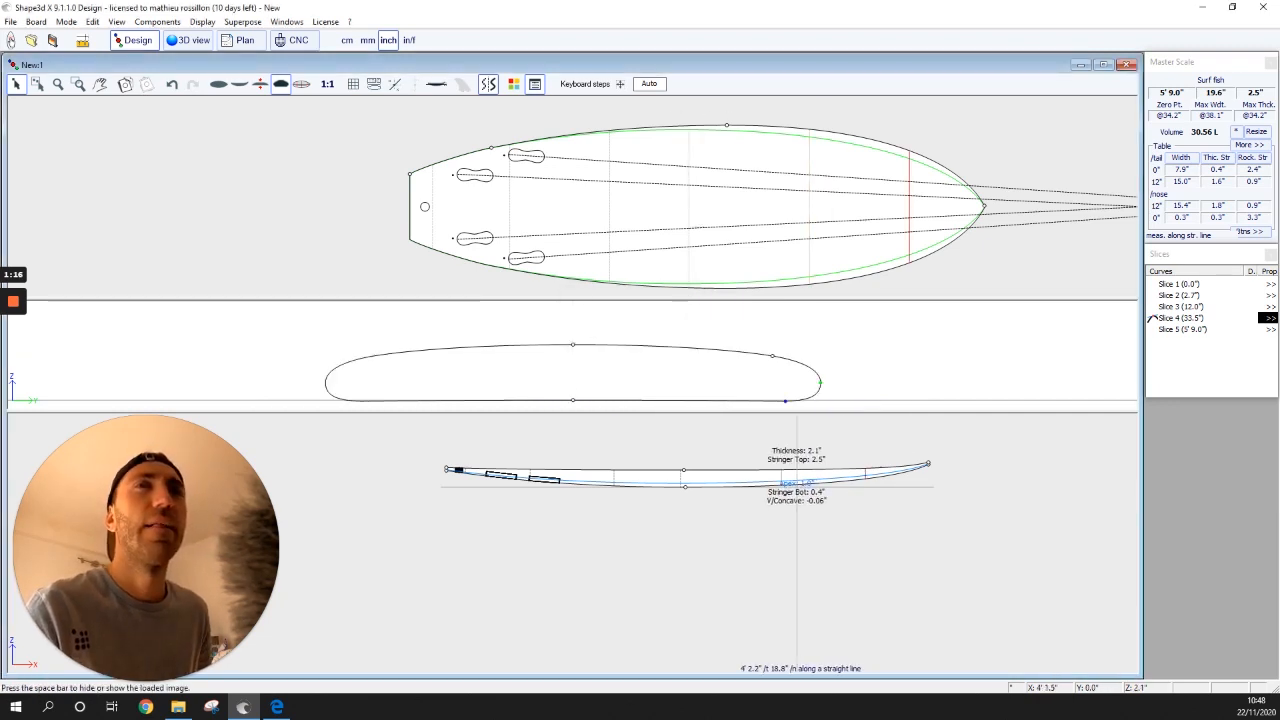
left_click(809, 226)
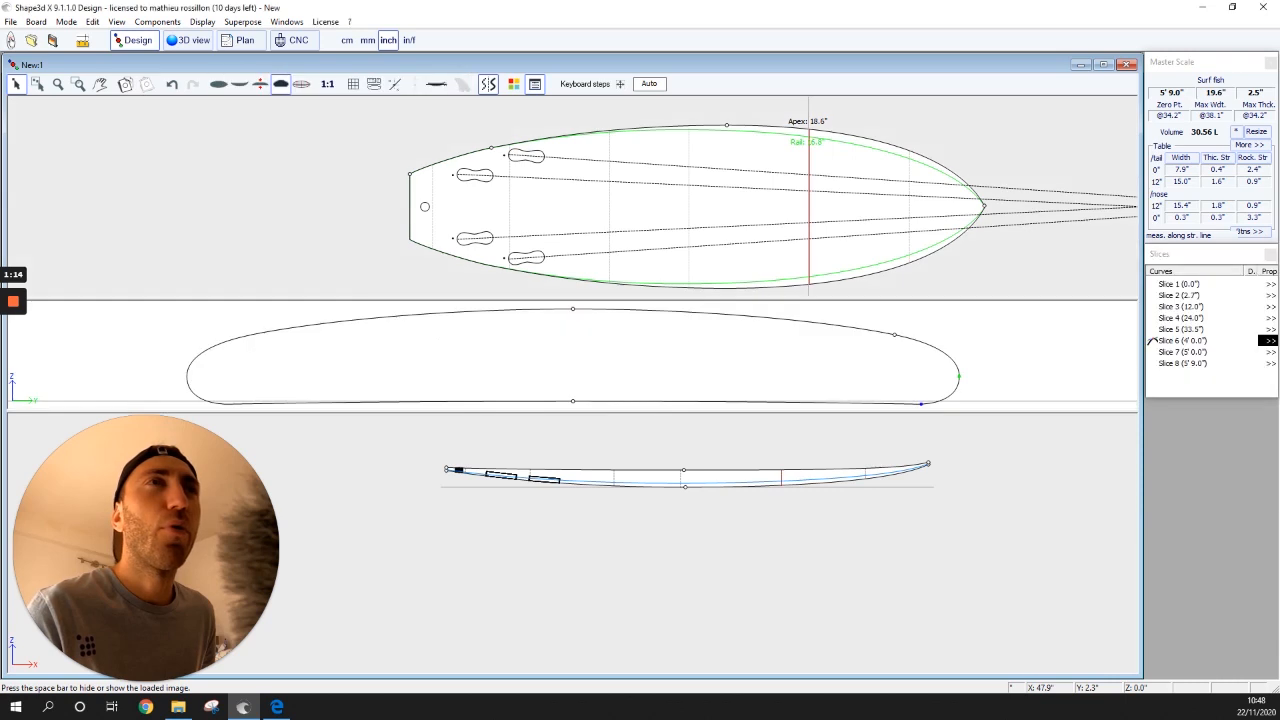
left_click(689, 193)
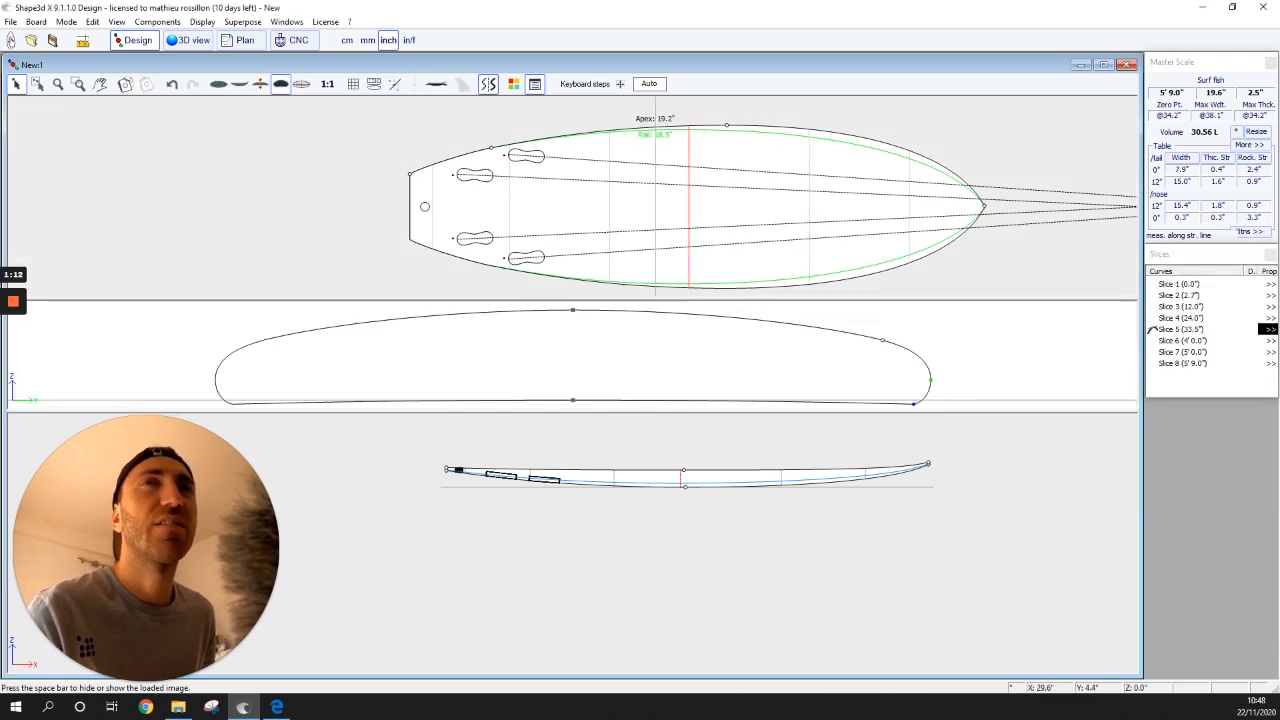
left_click(510, 180)
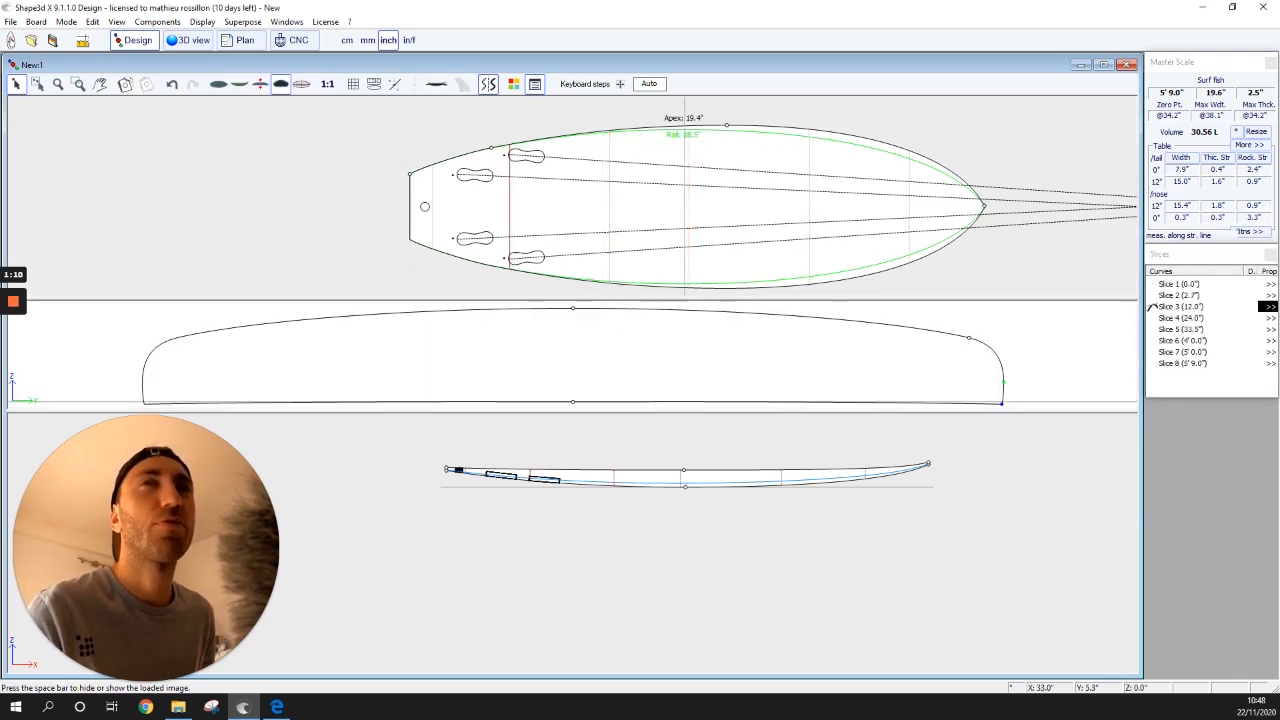
left_click(687, 190)
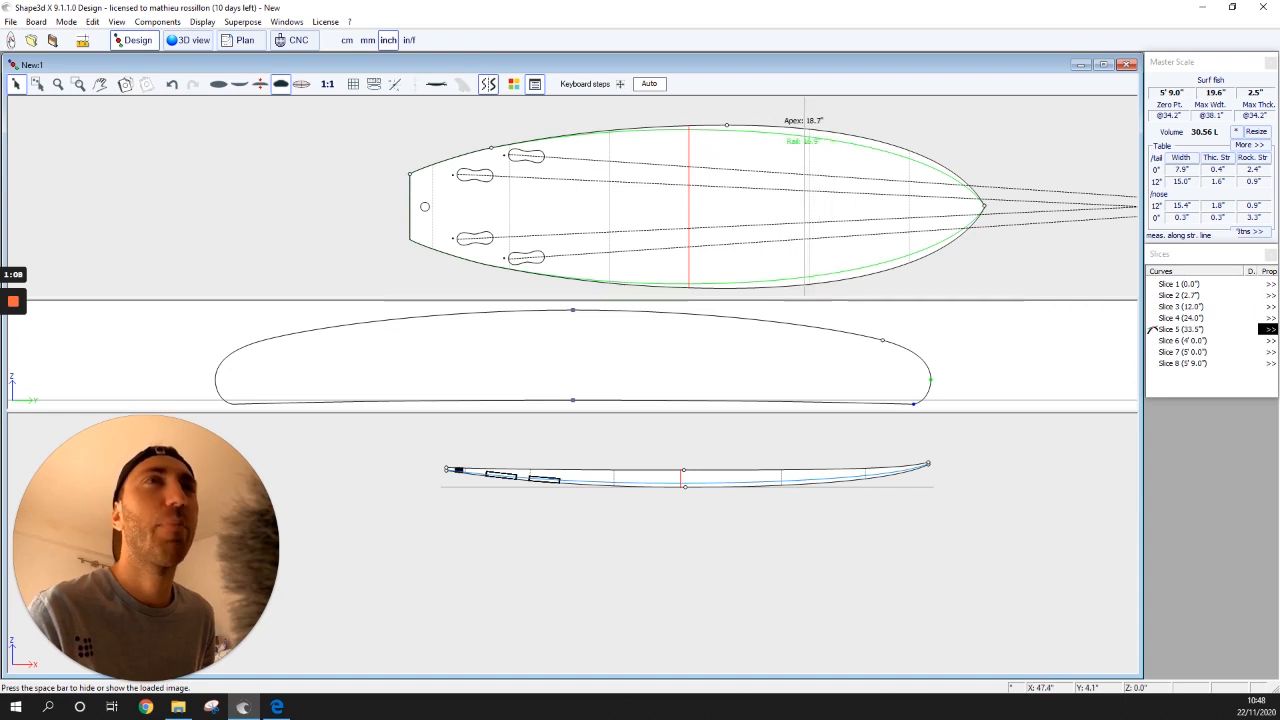
left_click(808, 175)
left_click(909, 178)
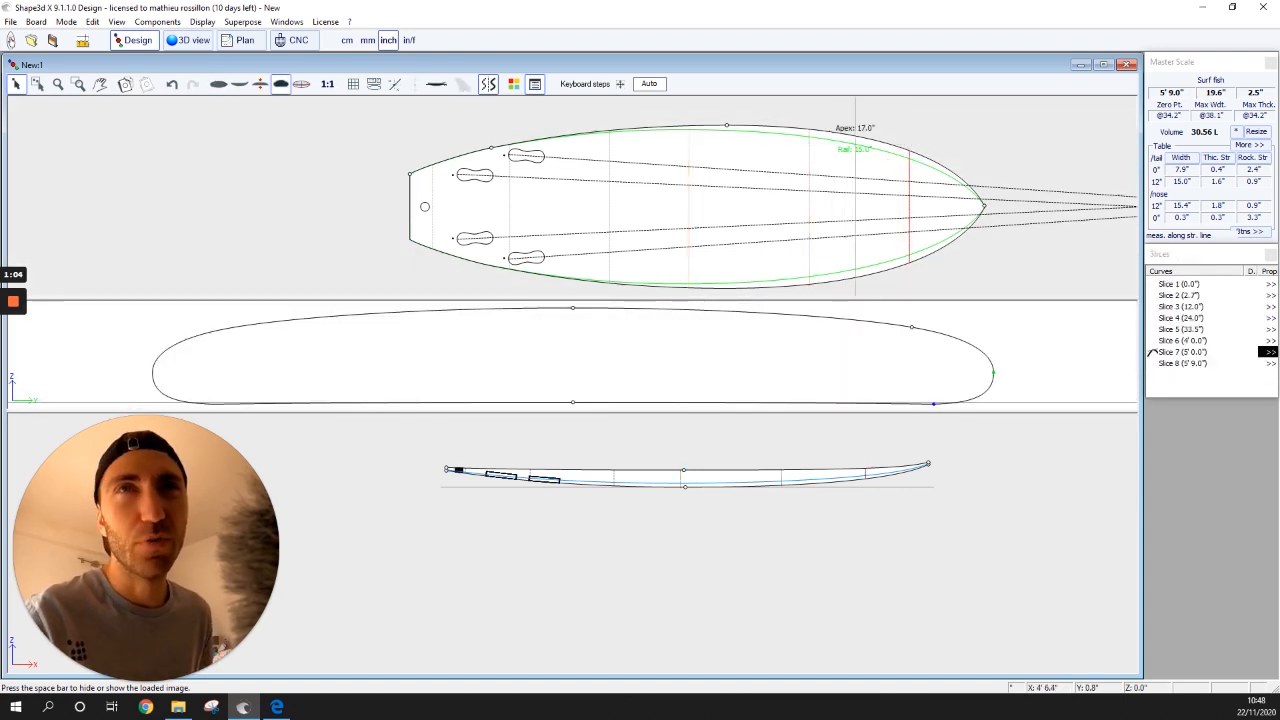
left_click(809, 200)
left_click(606, 200)
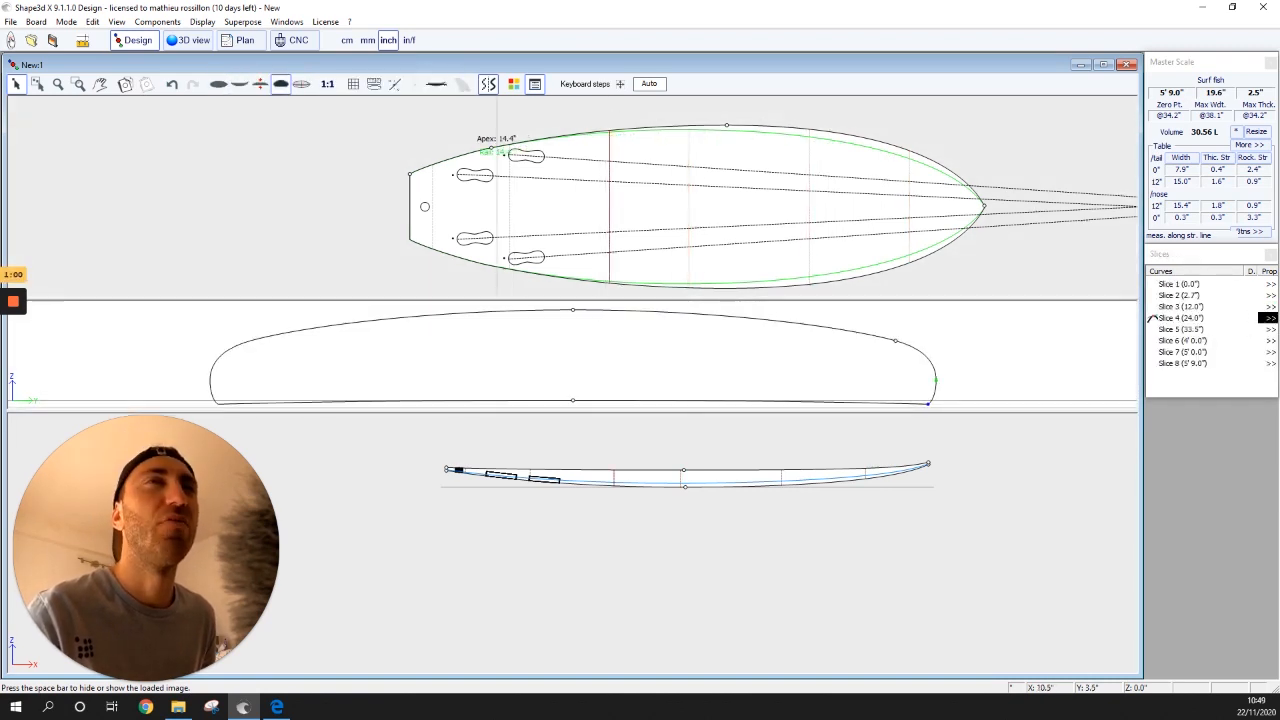
left_click(509, 150)
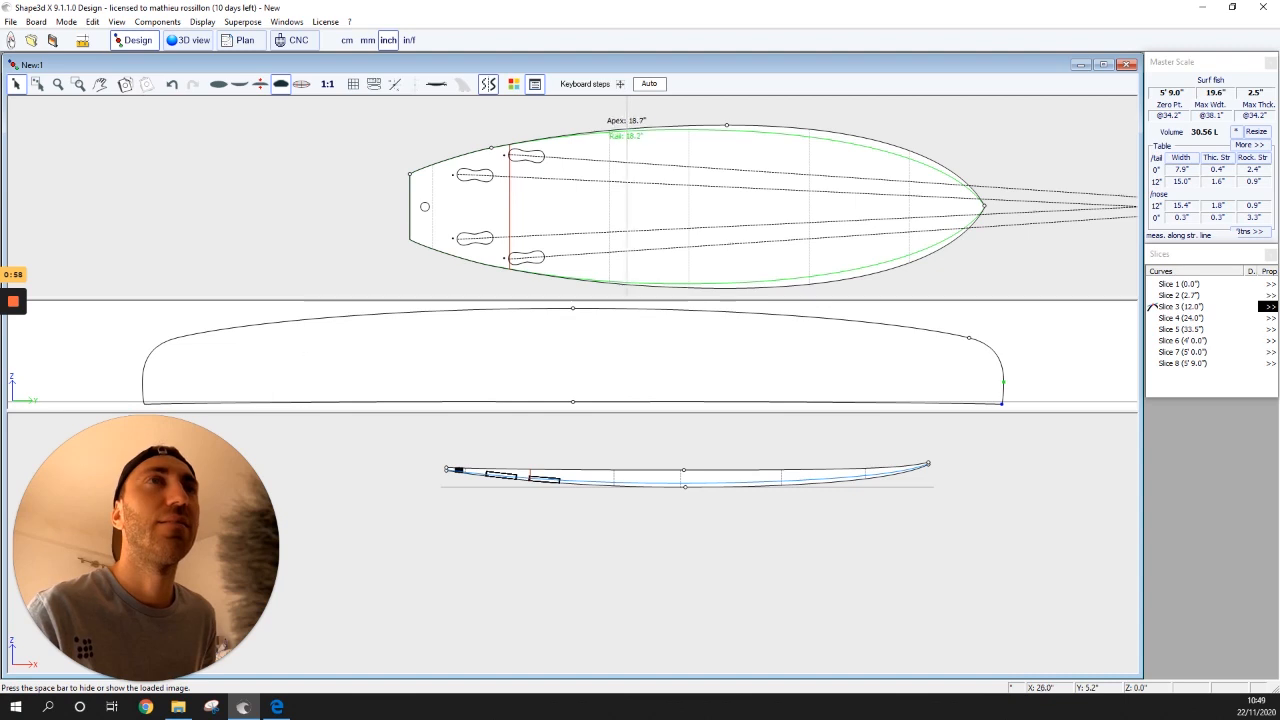
left_click(609, 200)
left_click(689, 200)
left_click(809, 140)
left_click(909, 150)
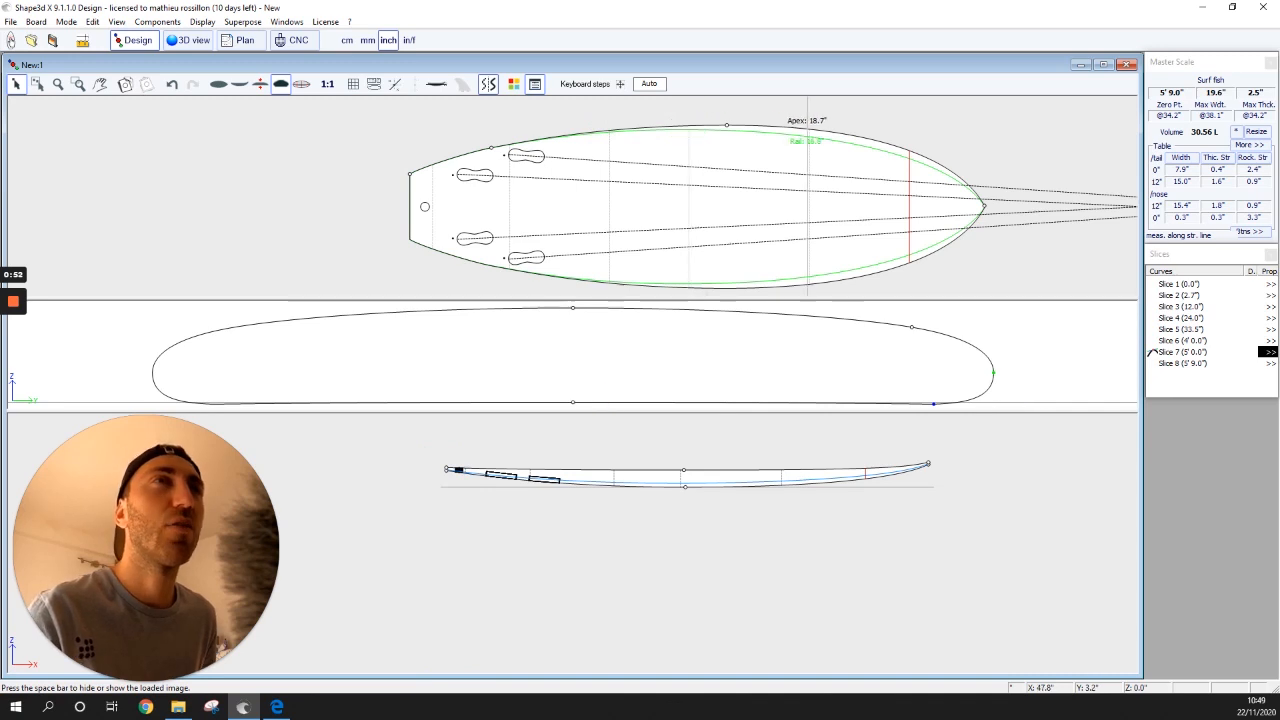
left_click(809, 150)
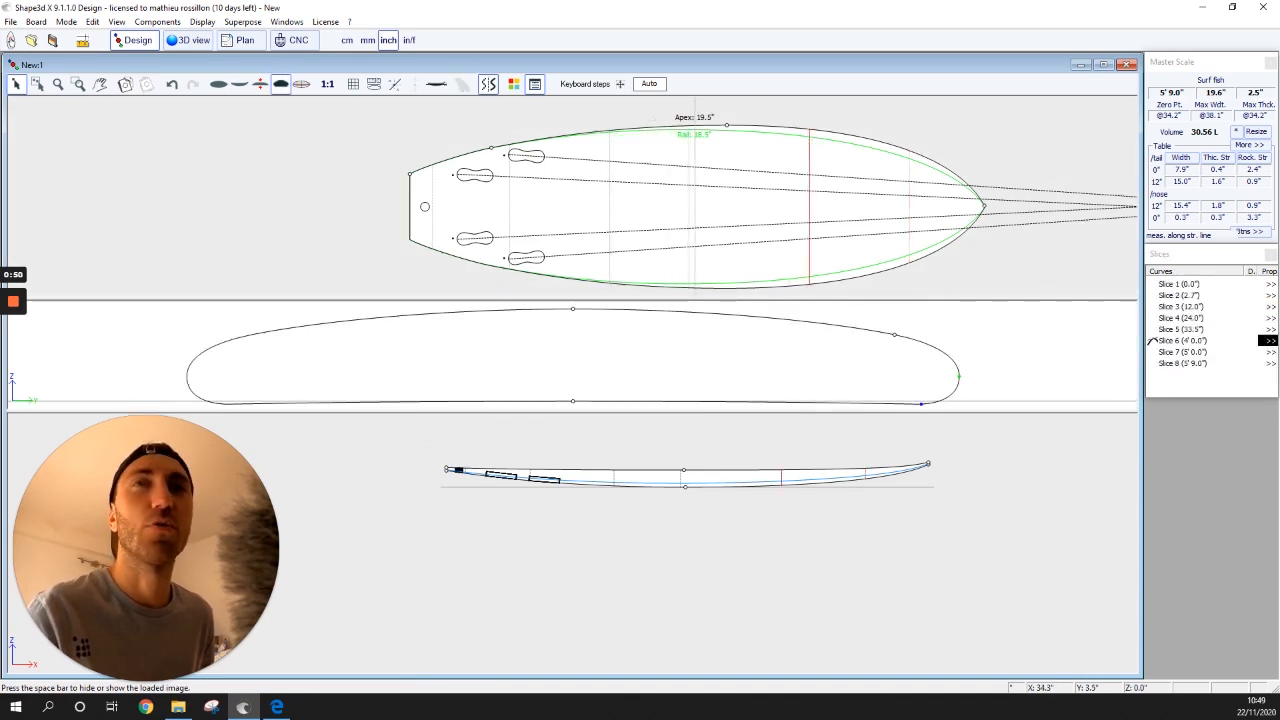
left_click(690, 177)
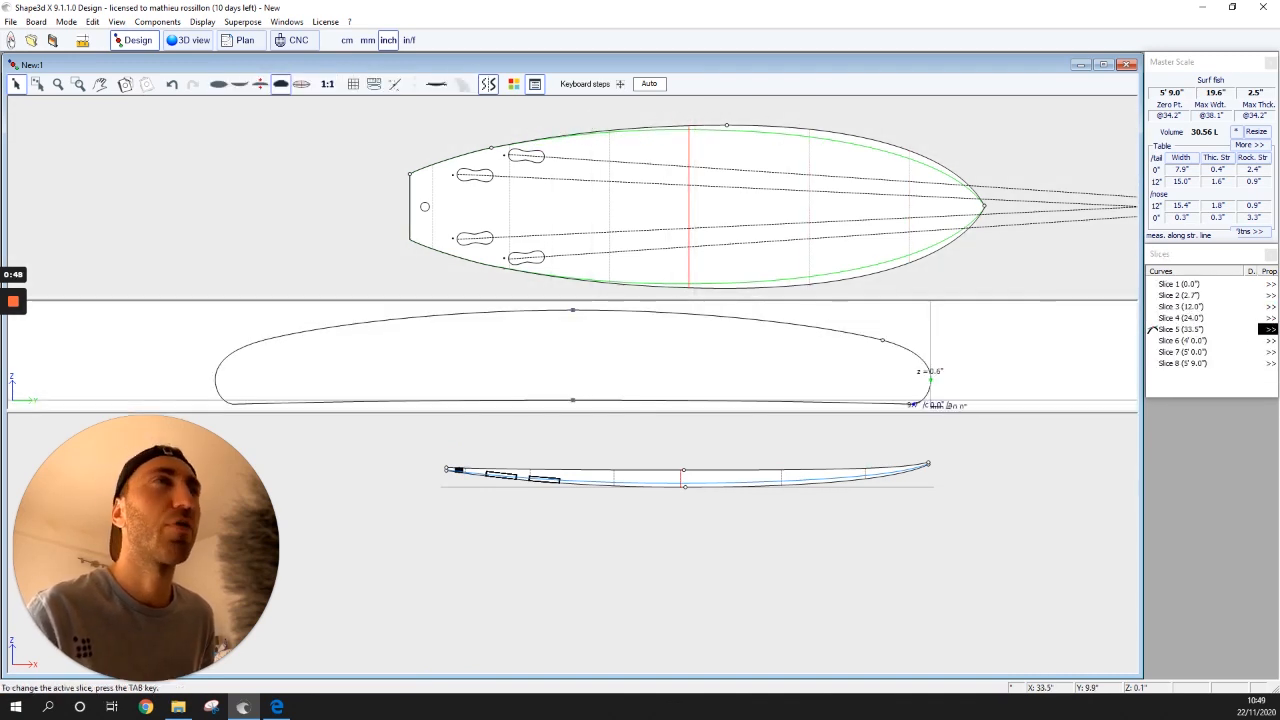